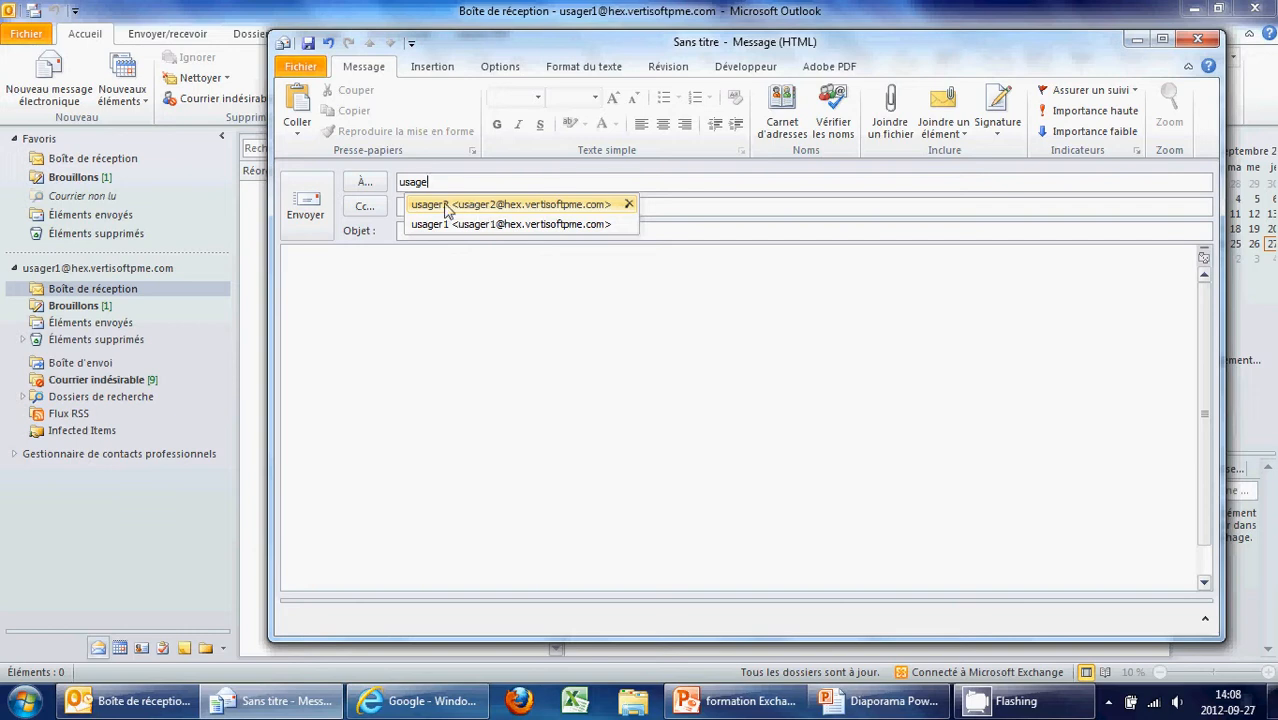
Address the new message to usager2 and give it the subject 'Premier courriel'
{"action": "left_click", "coordinate": [466, 205]}
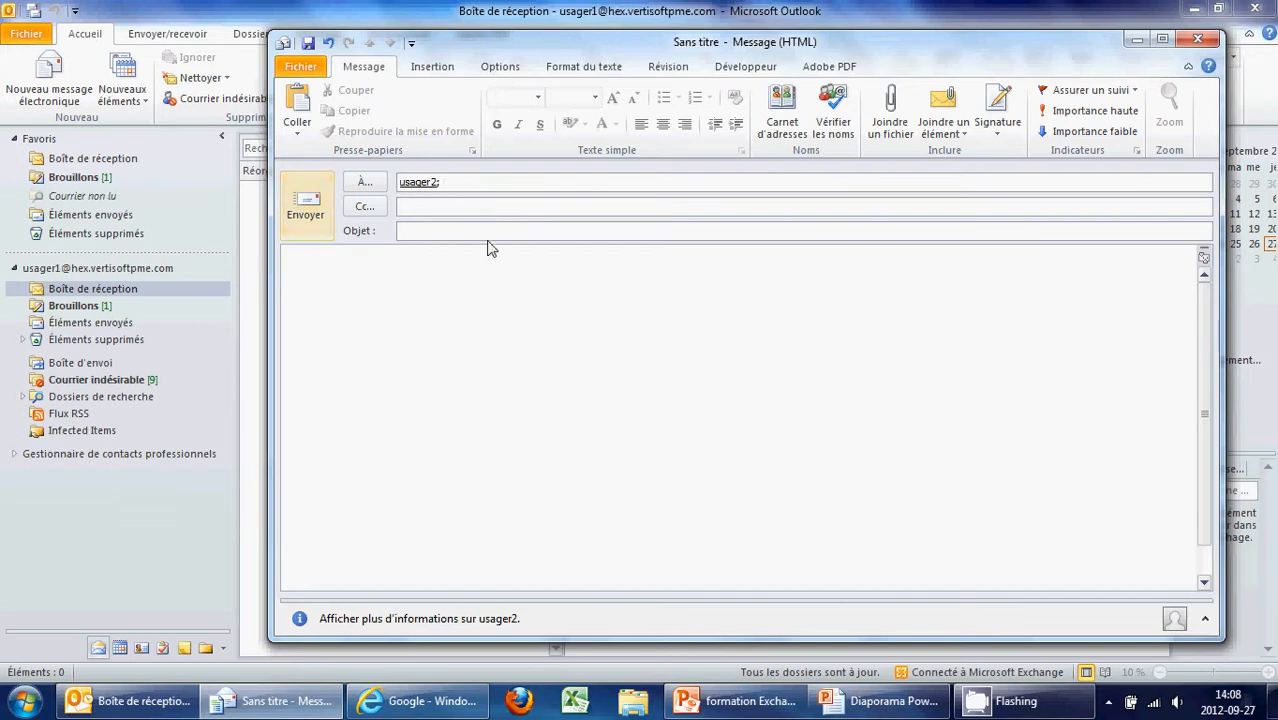
{"action": "left_click", "coordinate": [466, 231]}
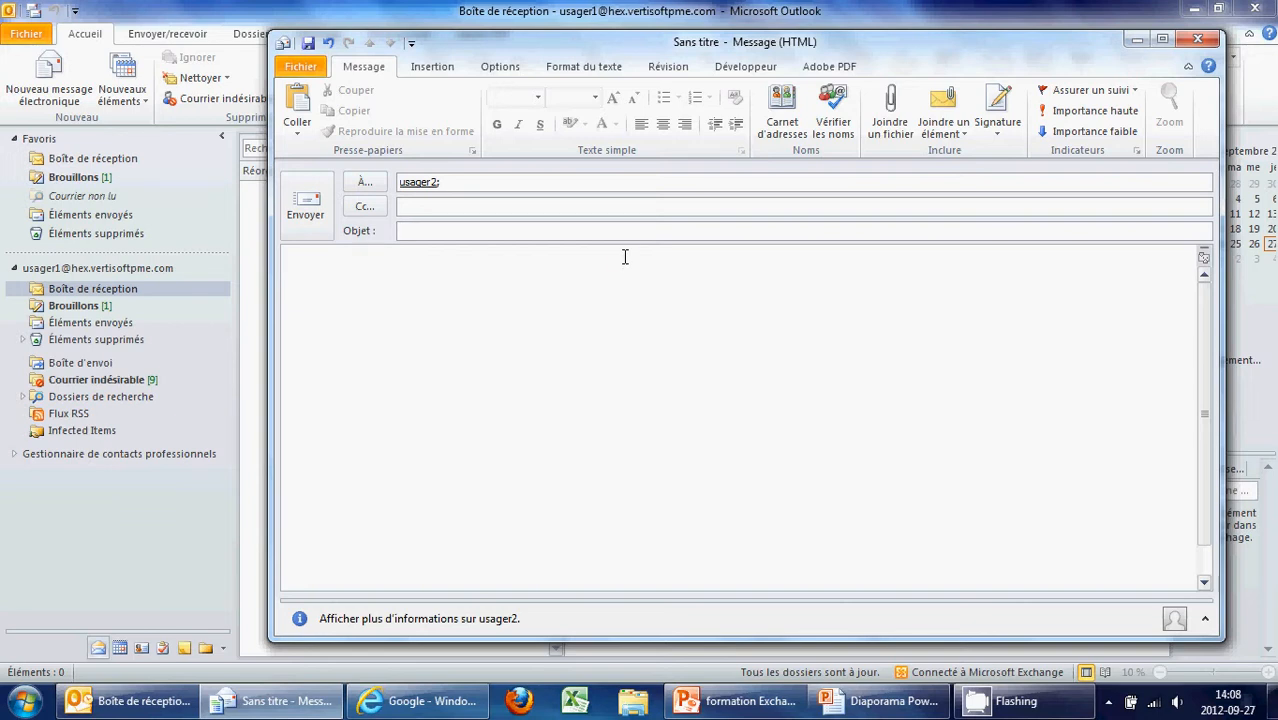
{"action": "type", "text": "Premier courriel"}
{"action": "left_click", "coordinate": [416, 350]}
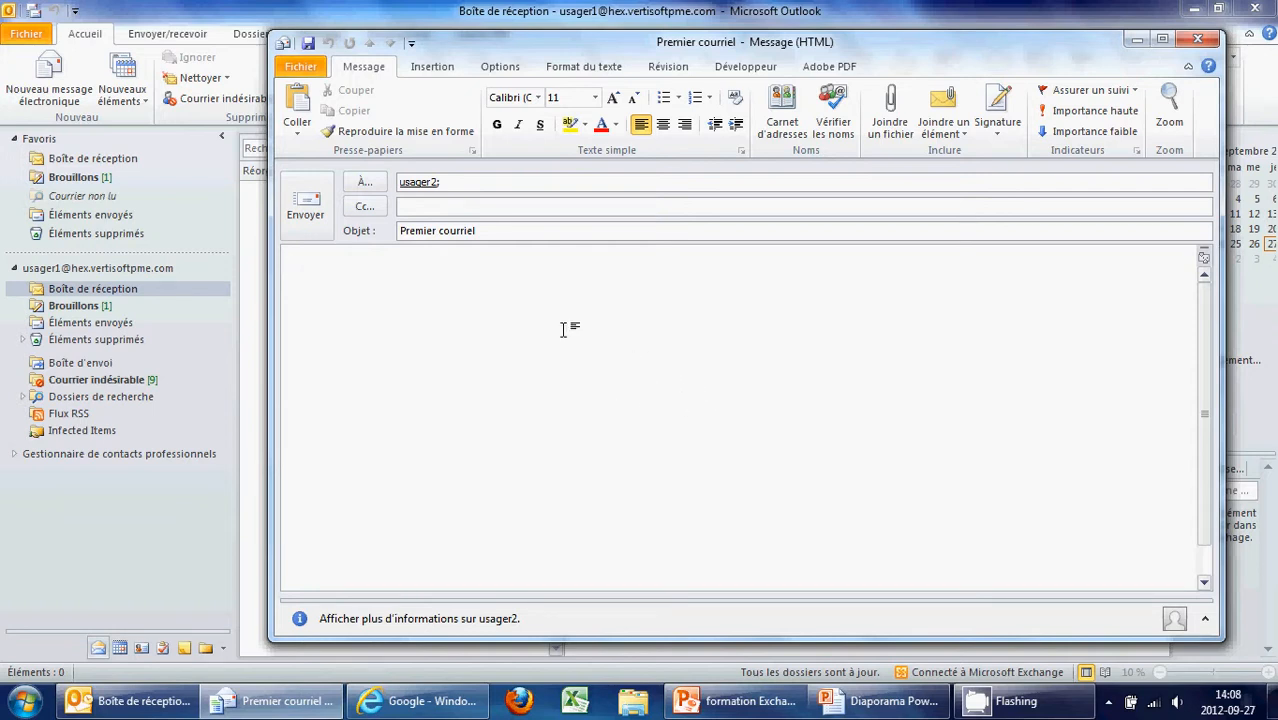
Type the greeting 'Bonjour,' and, on a new line, a self-introduction giving the sender's name
{"action": "type", "text": "Bonjour,"}
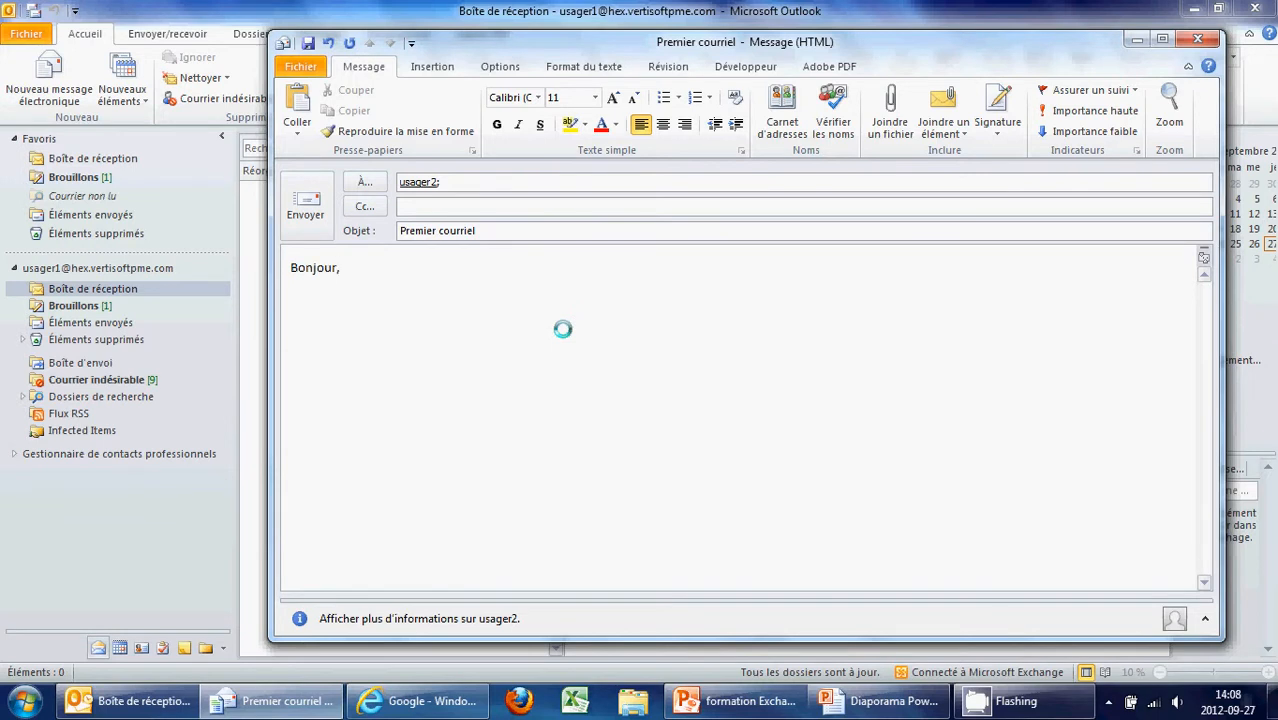
{"action": "key", "text": "Return"}
{"action": "type", "text": "Mon nom est Guilla"}
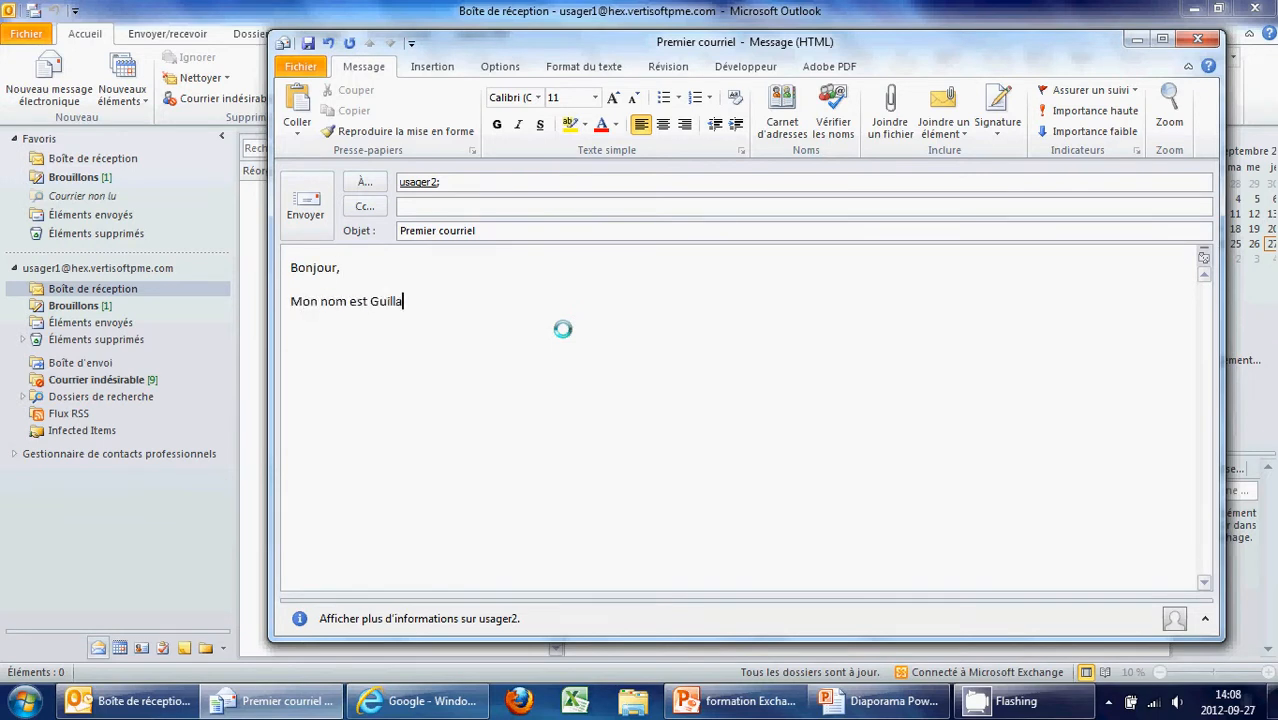
{"action": "type", "text": "ume."}
Make the introduction line bold, italic, underlined and highlighted in yellow
{"action": "left_click_drag", "start_coordinate": [446, 301], "coordinate": [312, 301]}
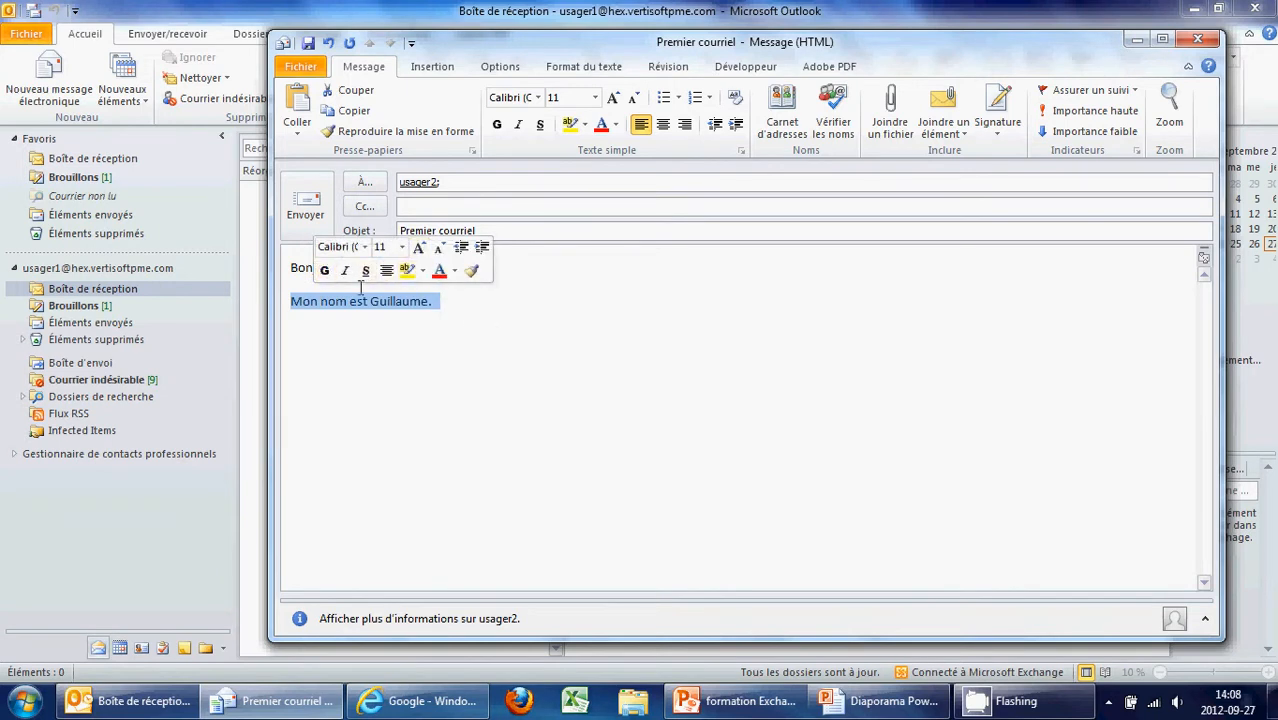
{"action": "left_click", "coordinate": [326, 270]}
{"action": "left_click", "coordinate": [346, 270]}
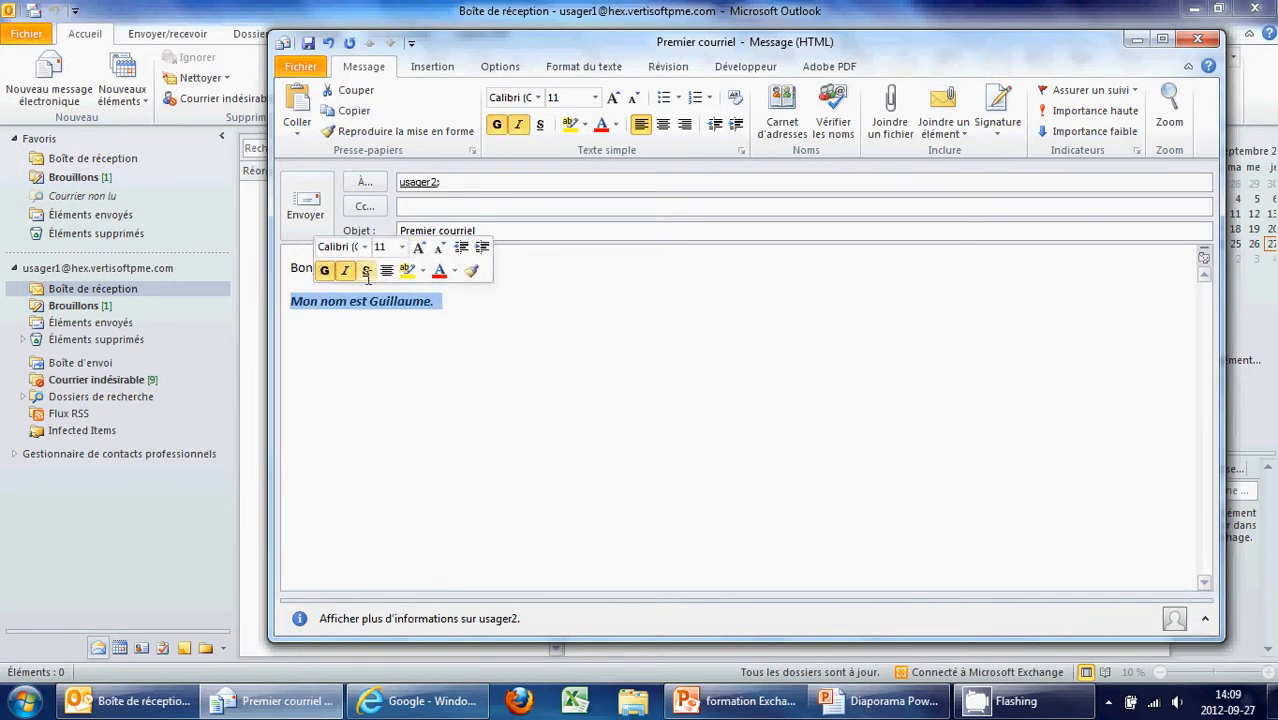
{"action": "left_click", "coordinate": [366, 270]}
{"action": "left_click", "coordinate": [407, 270]}
{"action": "left_click", "coordinate": [476, 316]}
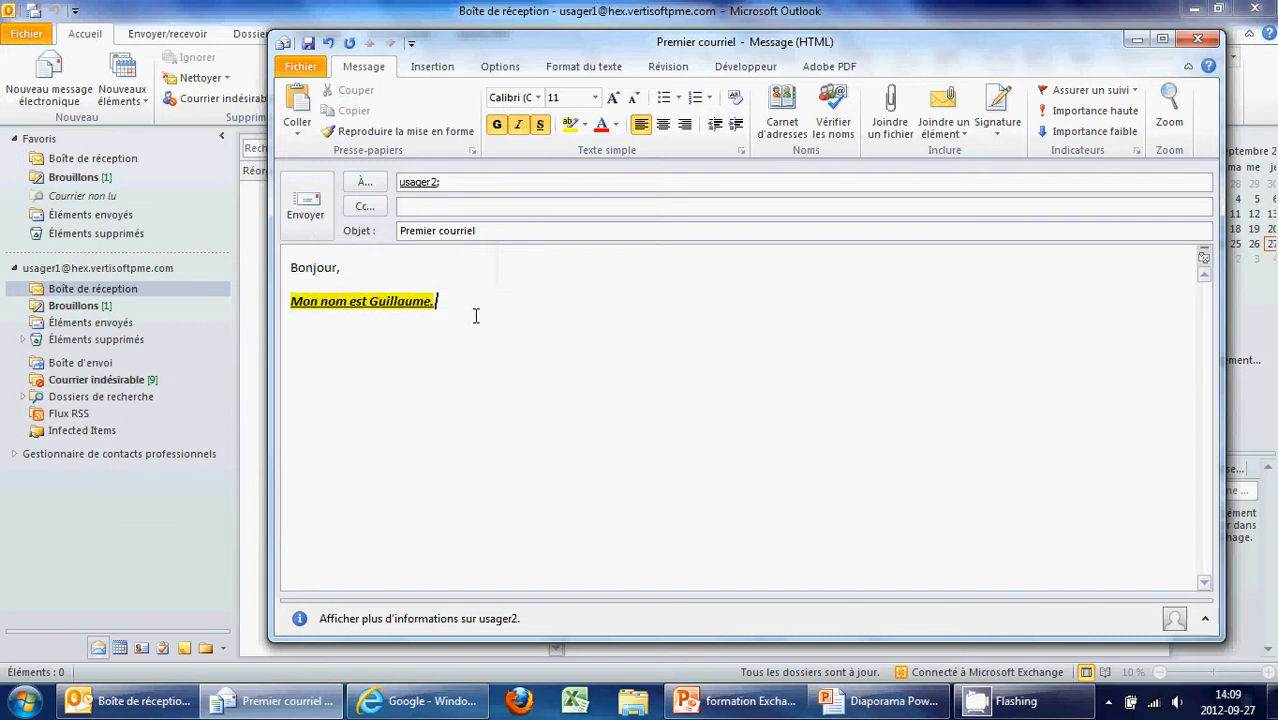
{"action": "left_click", "coordinate": [419, 334]}
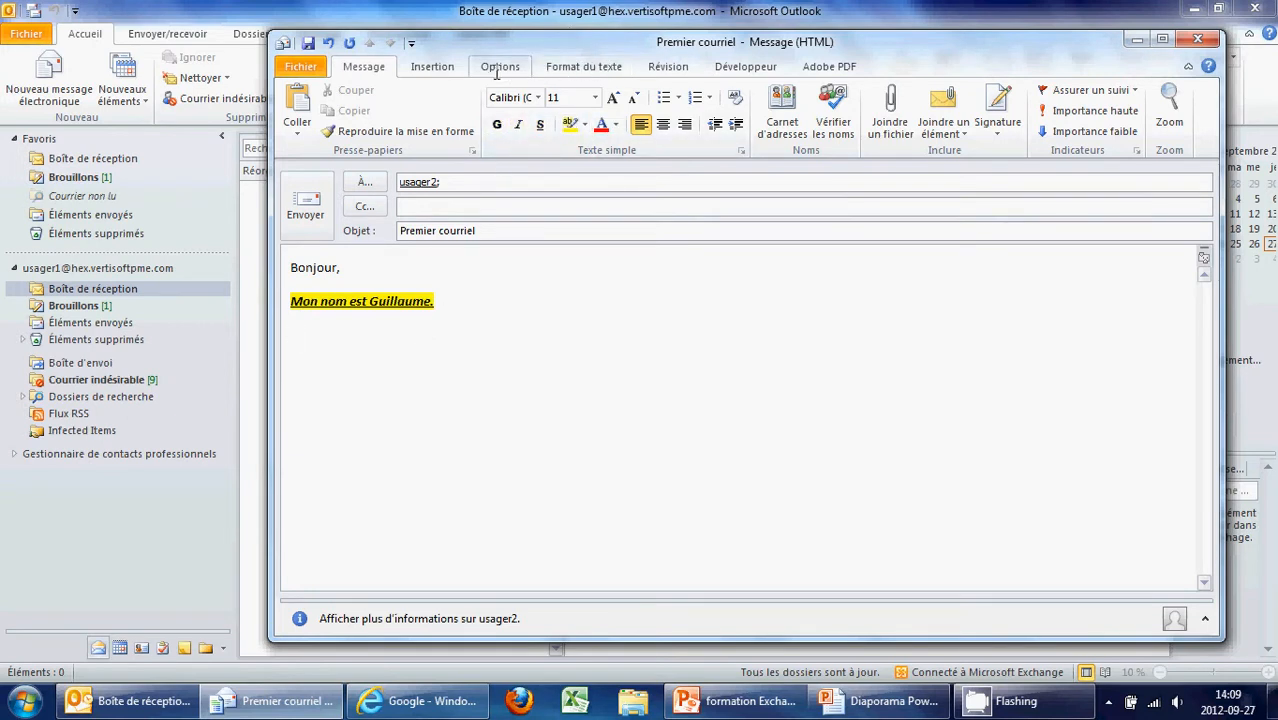
{"action": "left_click", "coordinate": [583, 67]}
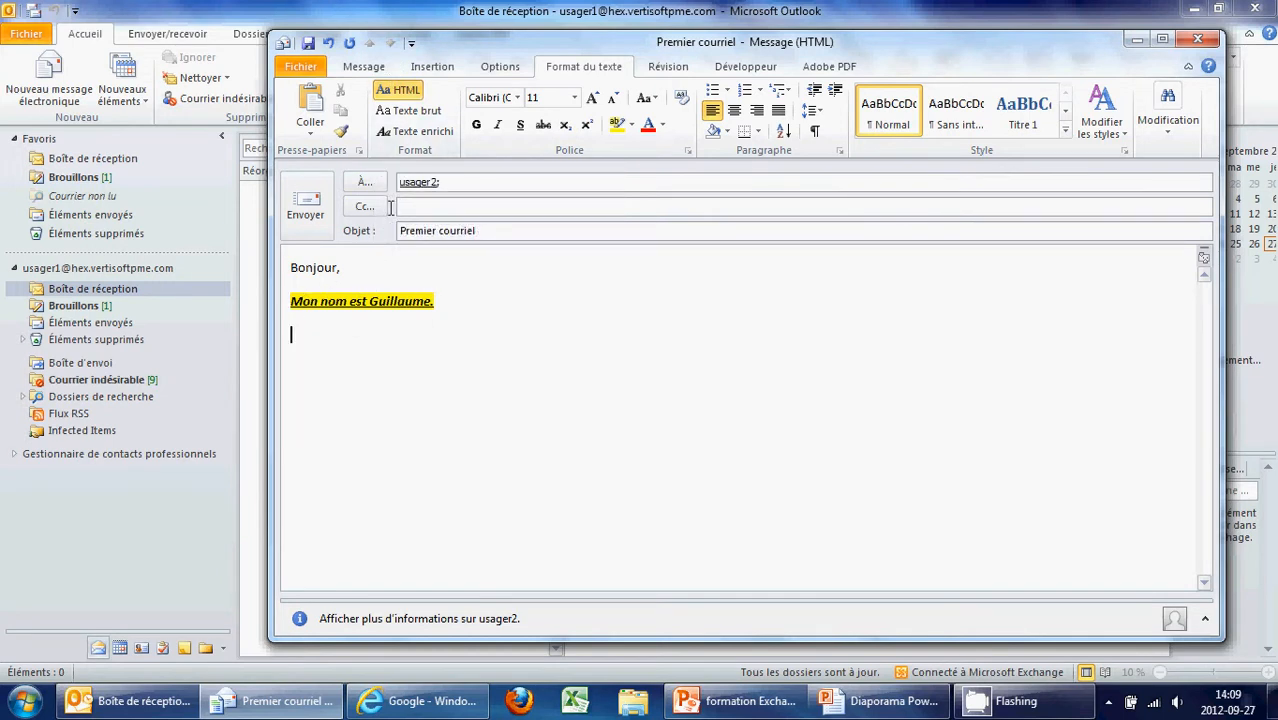
{"action": "left_click", "coordinate": [407, 110]}
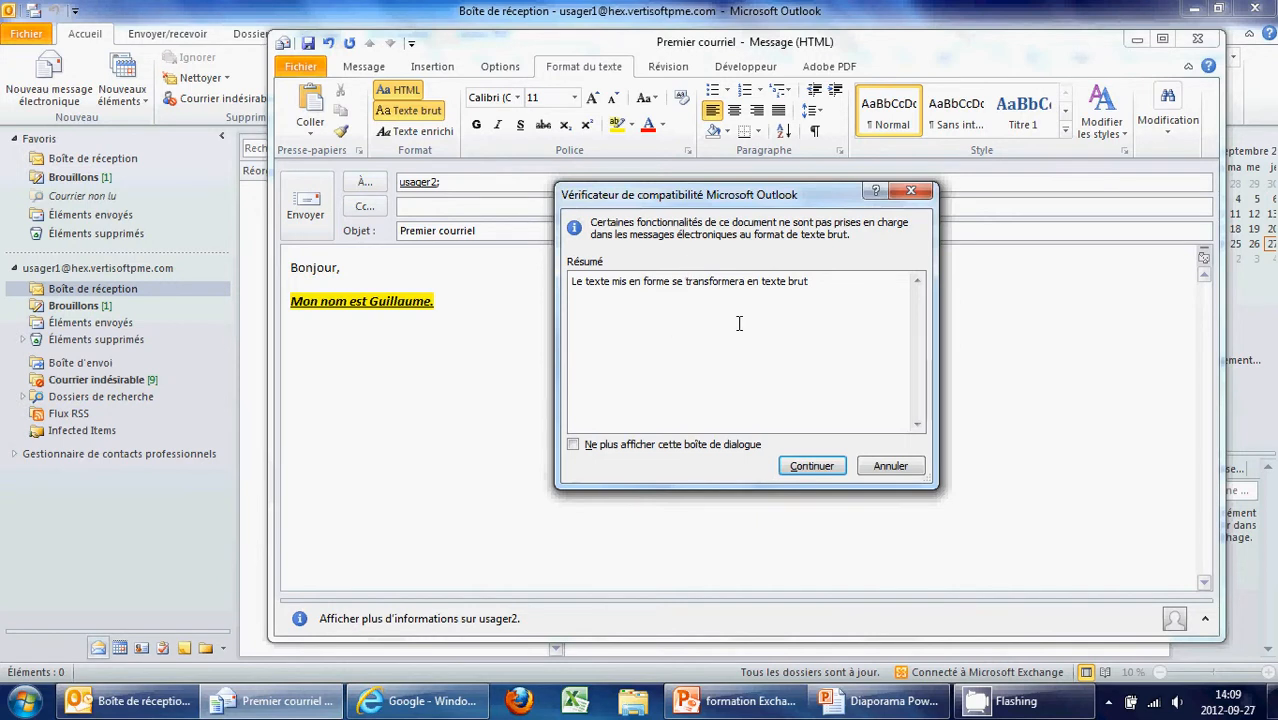
{"action": "left_click", "coordinate": [889, 468]}
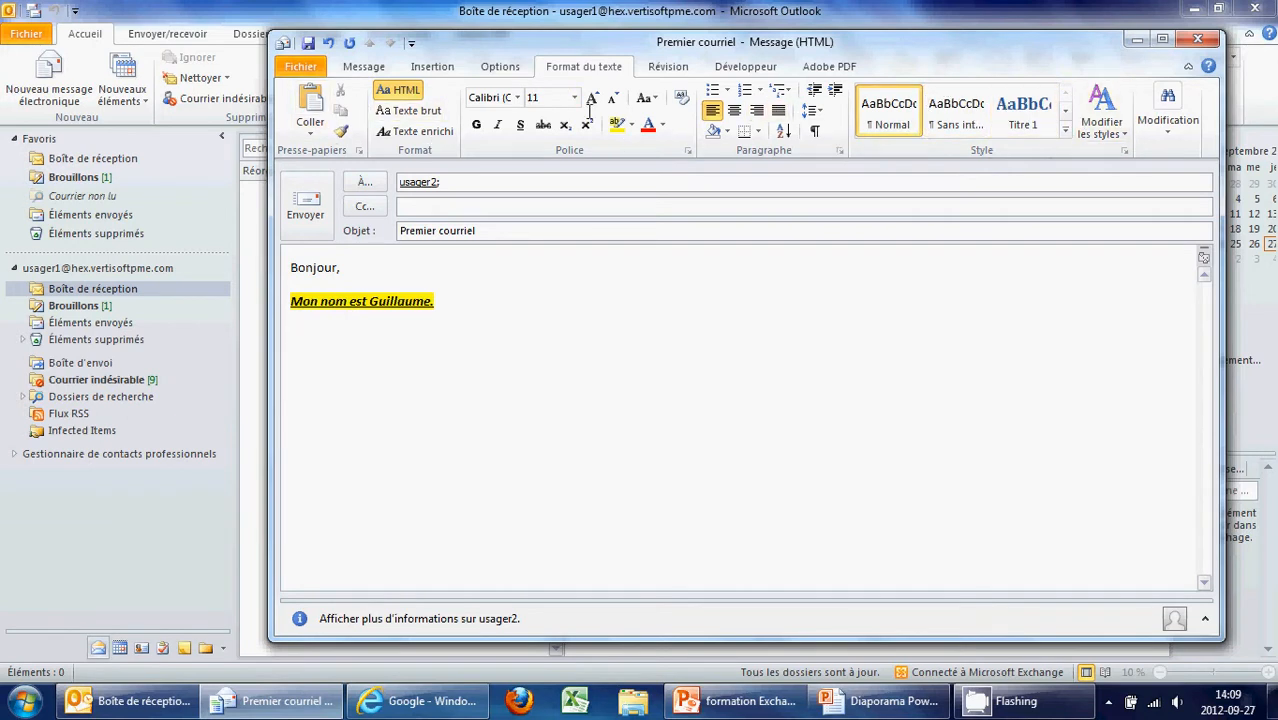
{"action": "left_click", "coordinate": [384, 66]}
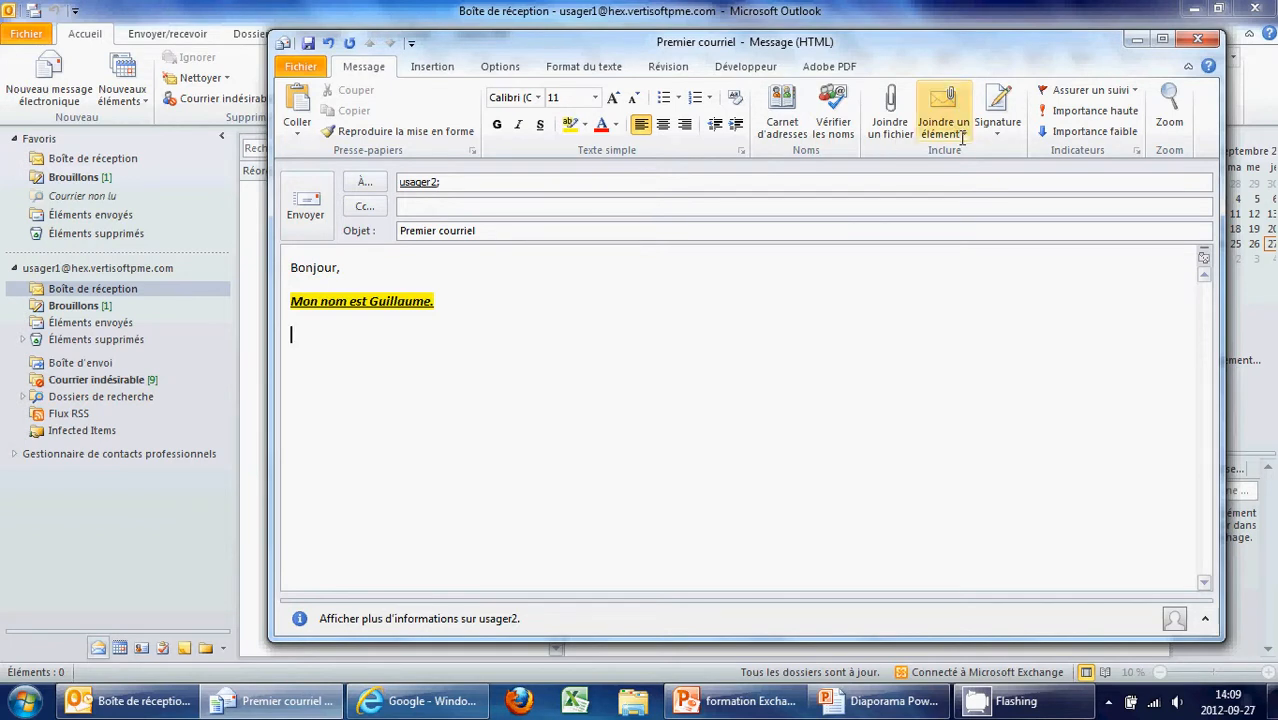
Set the message to high importance and send it
{"action": "left_click", "coordinate": [1086, 134]}
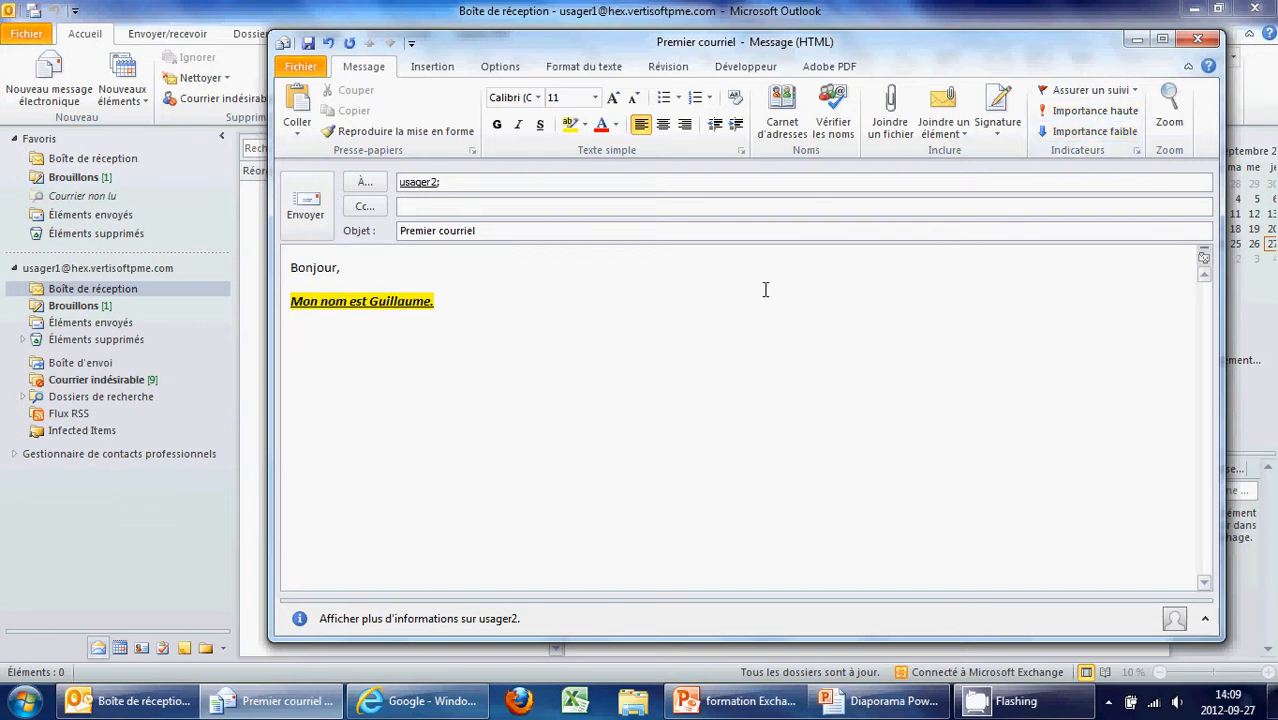
{"action": "left_click", "coordinate": [1090, 111]}
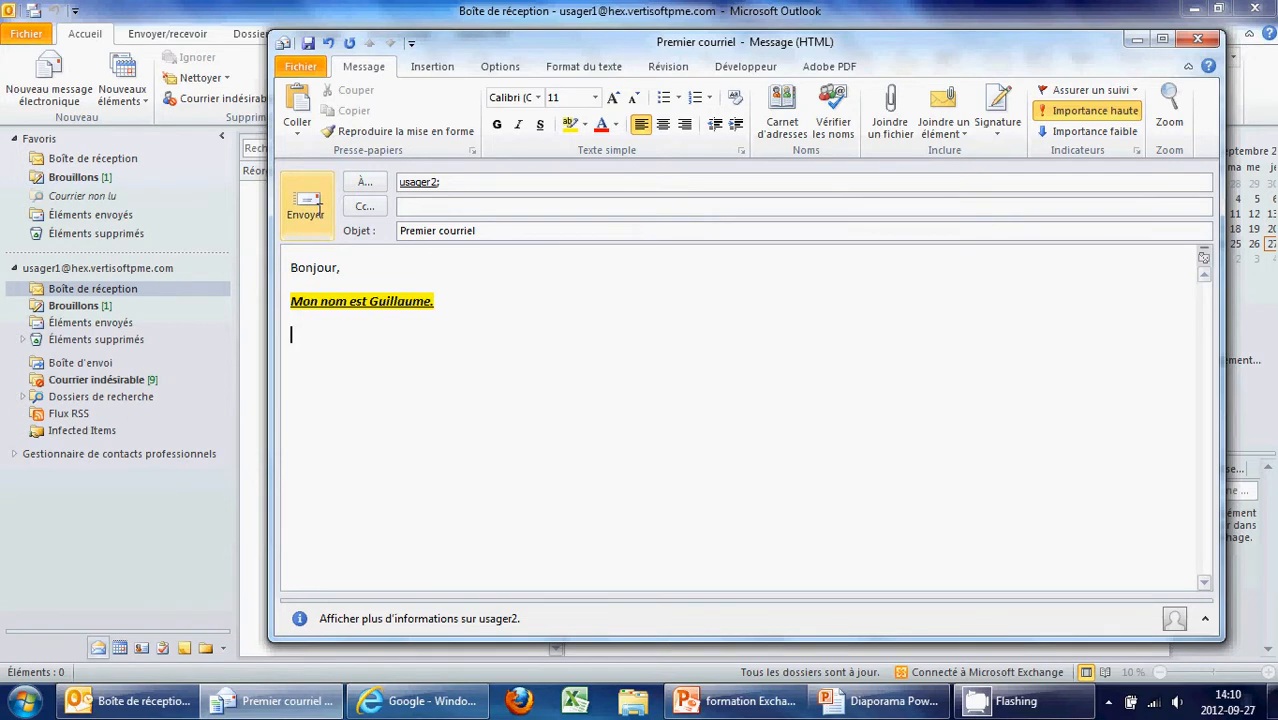
{"action": "left_click", "coordinate": [306, 206]}
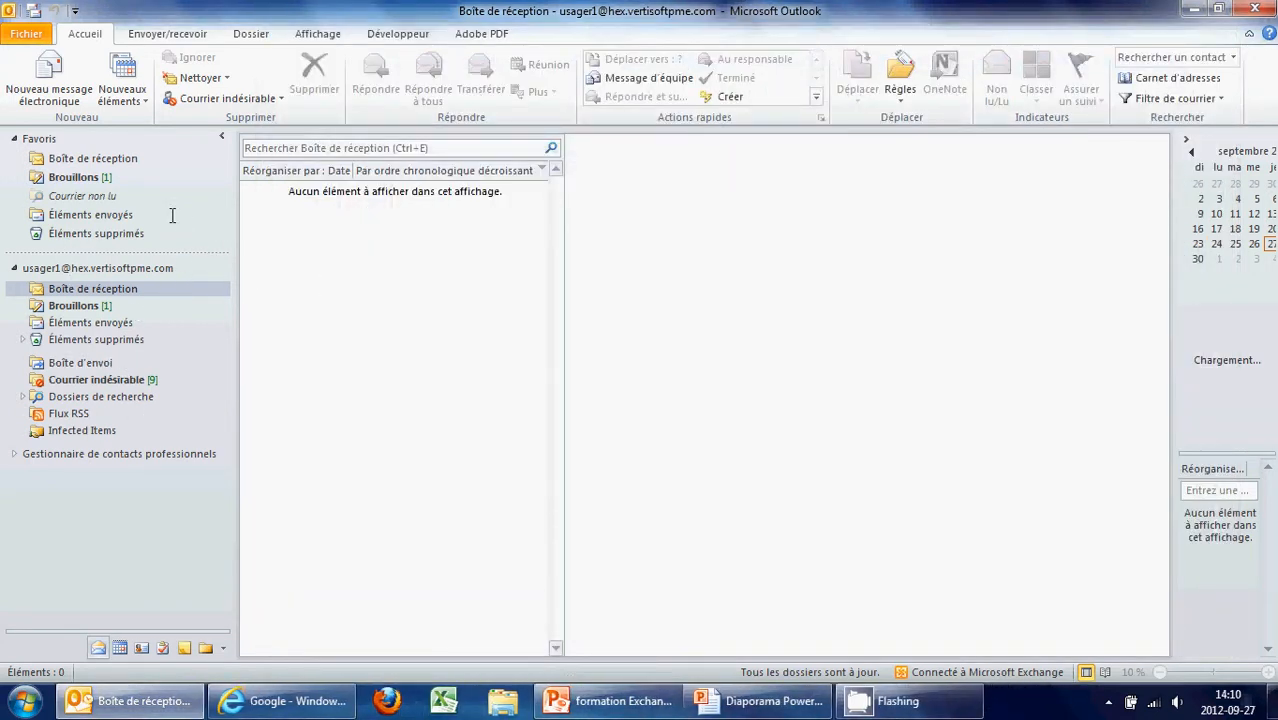
Confirm the message in Éléments envoyés, then return to Boîte de réception
{"action": "left_click", "coordinate": [119, 214]}
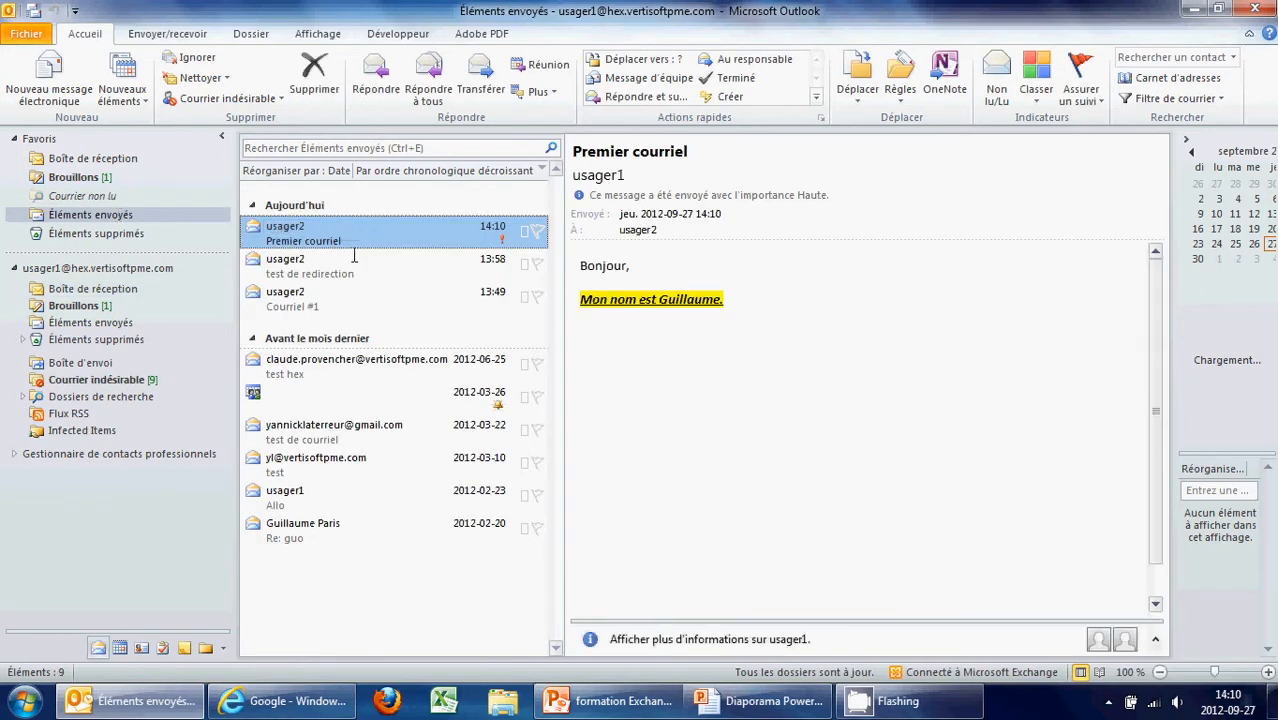
{"action": "left_click", "coordinate": [123, 157]}
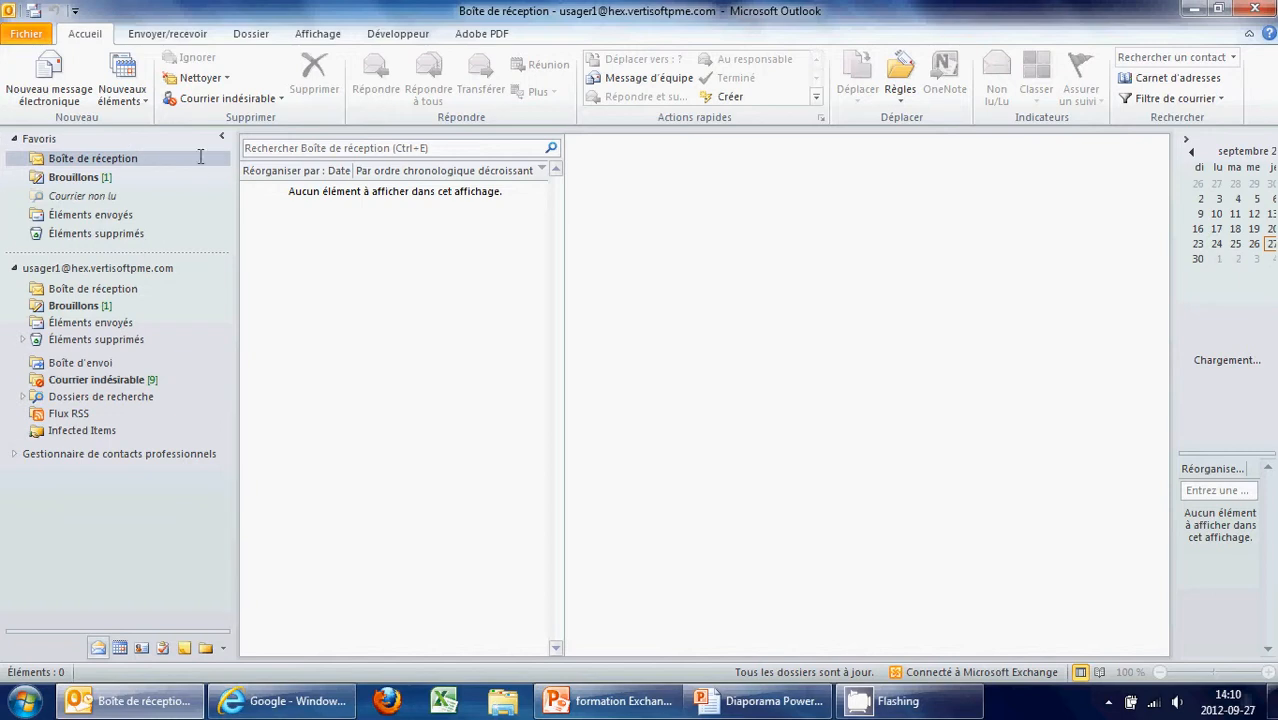
{"action": "right_click", "coordinate": [73, 289]}
Create a 'Courriels usager #2' subfolder under the inbox
{"action": "left_click", "coordinate": [110, 325]}
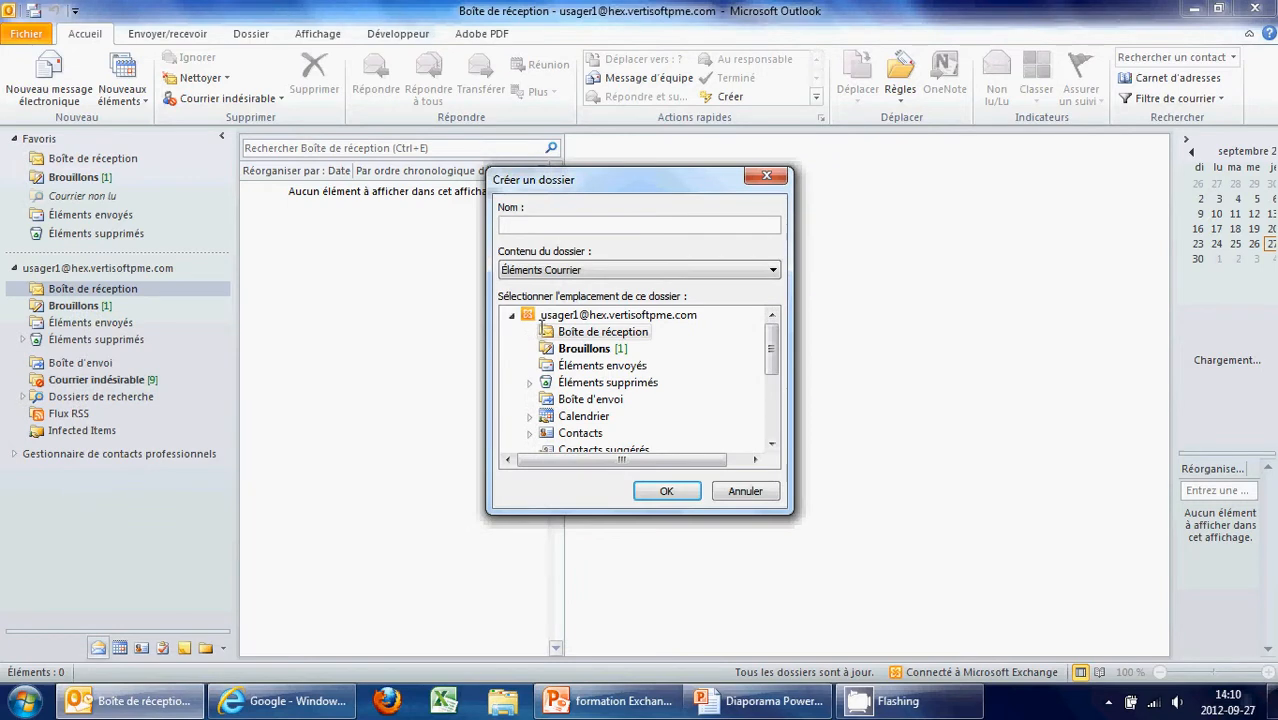
{"action": "type", "text": "Courriels d"}
{"action": "key", "text": "Return"}
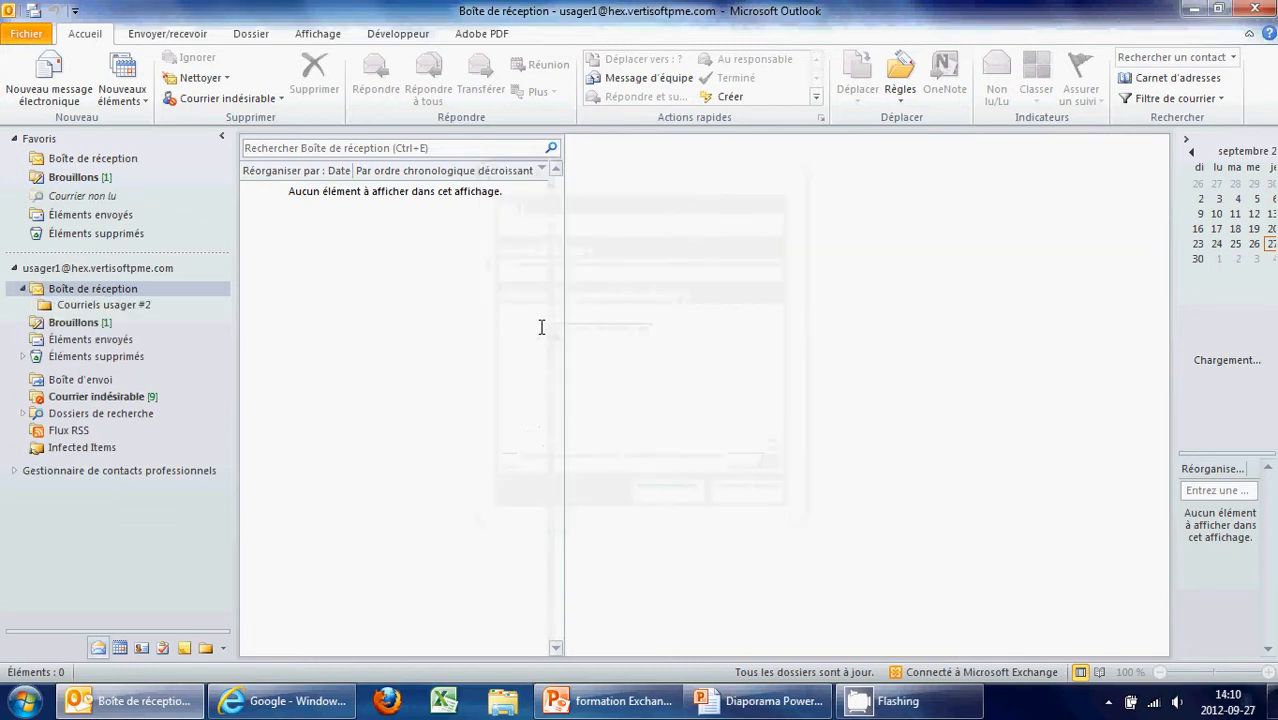
{"action": "left_click", "coordinate": [105, 305]}
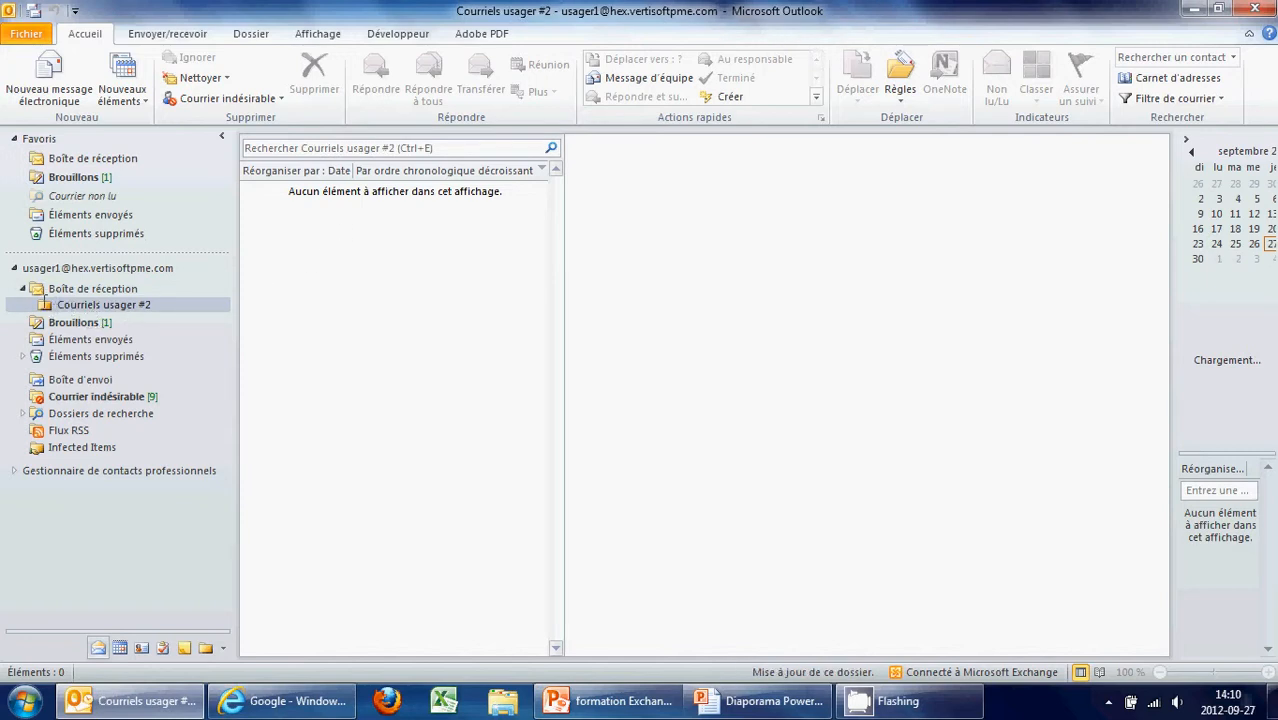
{"action": "left_click", "coordinate": [109, 289]}
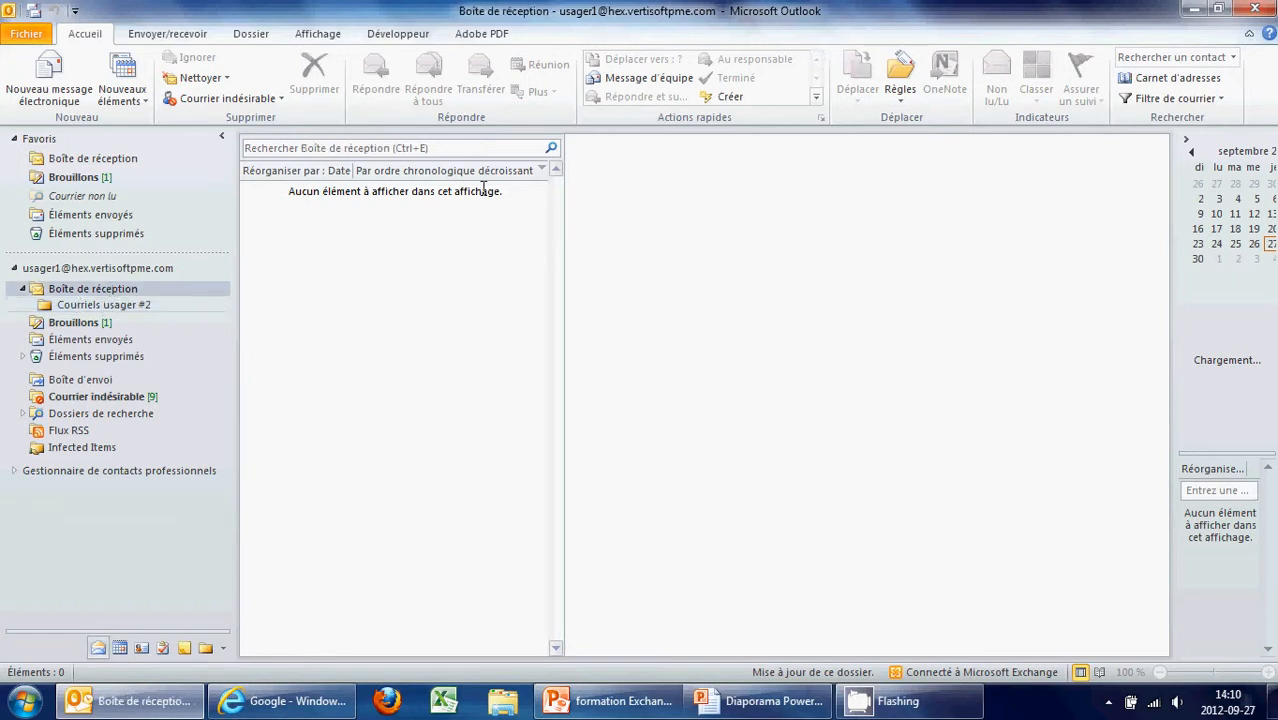
{"action": "left_click", "coordinate": [113, 305]}
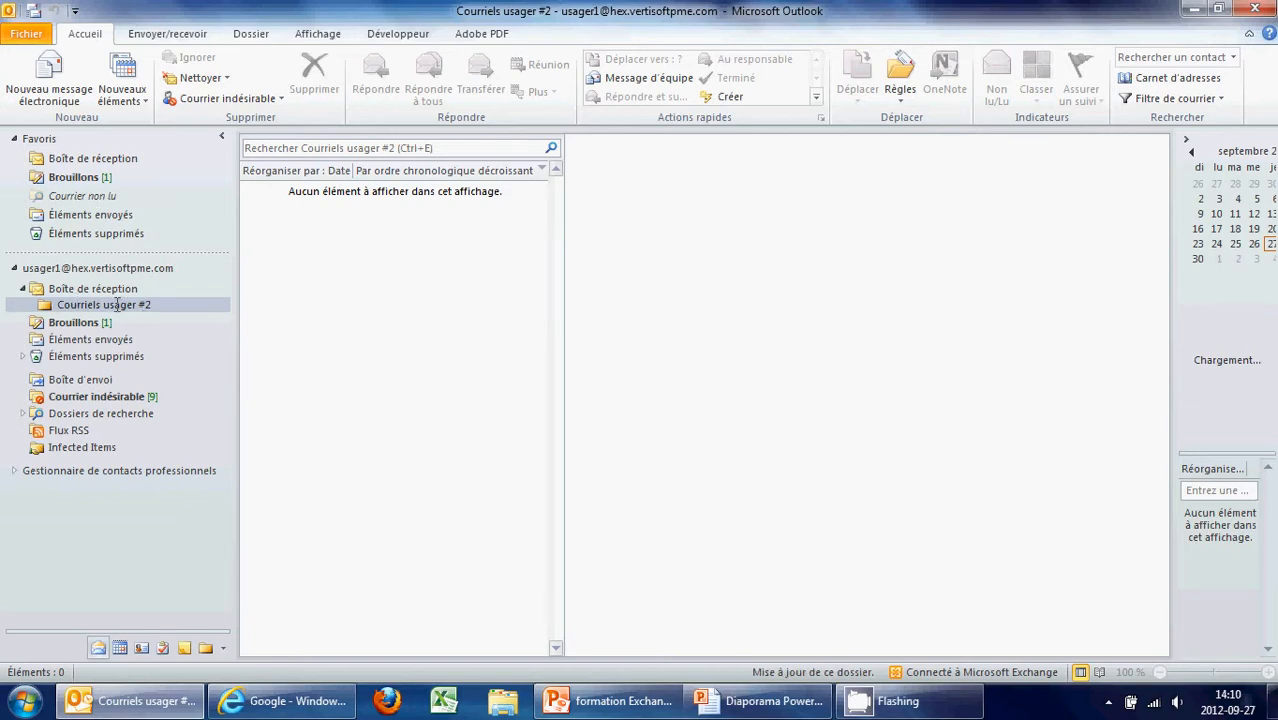
Add Courriels usager #2 to Favoris and show the Outlook Today overview
{"action": "left_click_drag", "start_coordinate": [117, 305], "coordinate": [135, 188]}
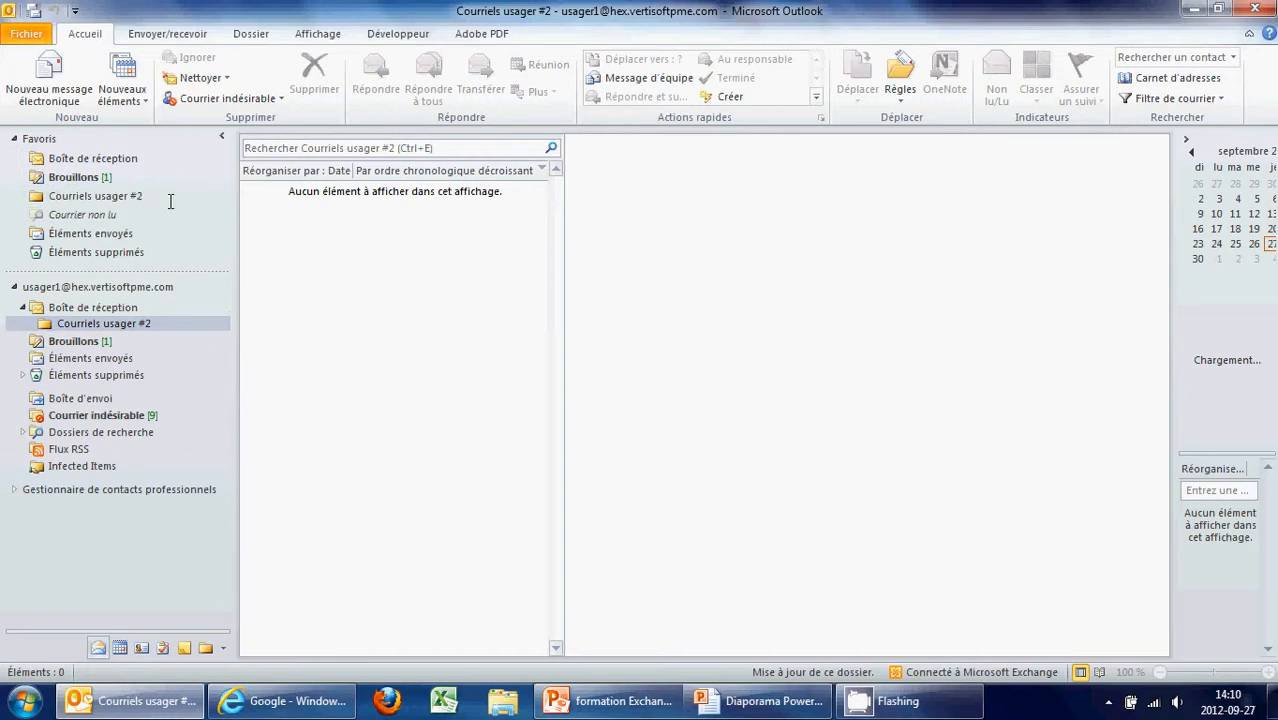
{"action": "left_click", "coordinate": [24, 307]}
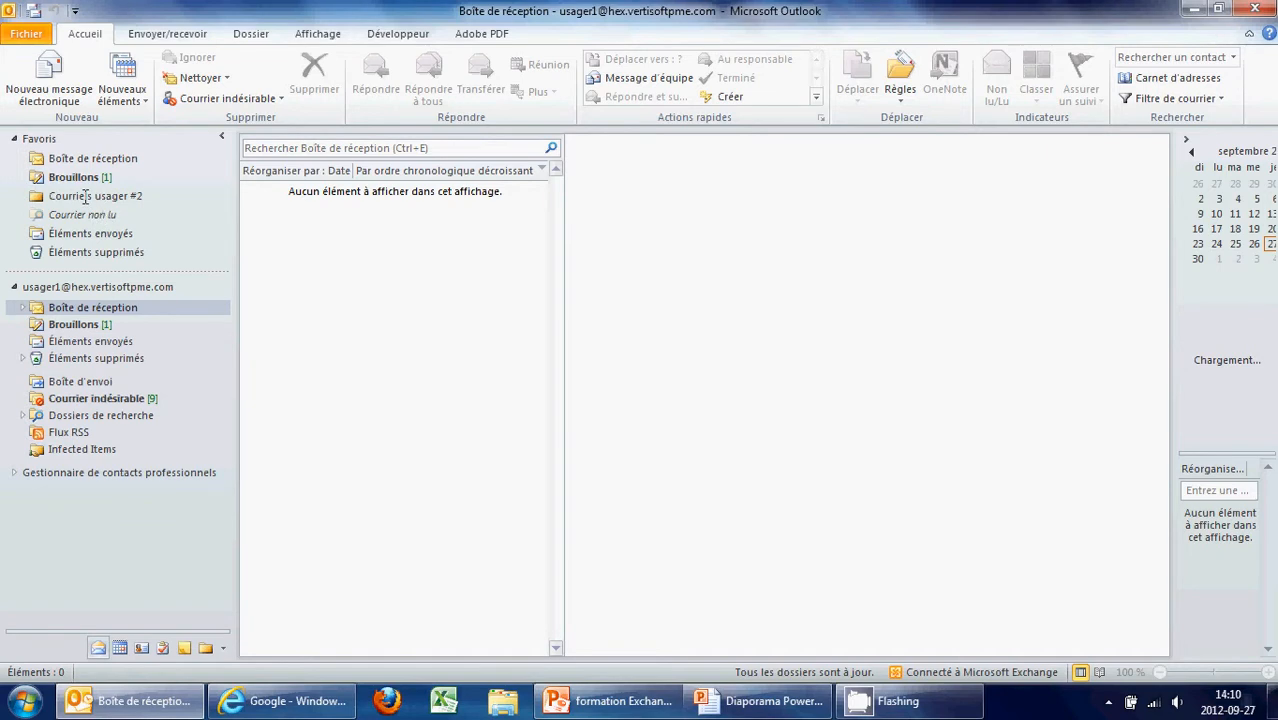
{"action": "left_click", "coordinate": [23, 308]}
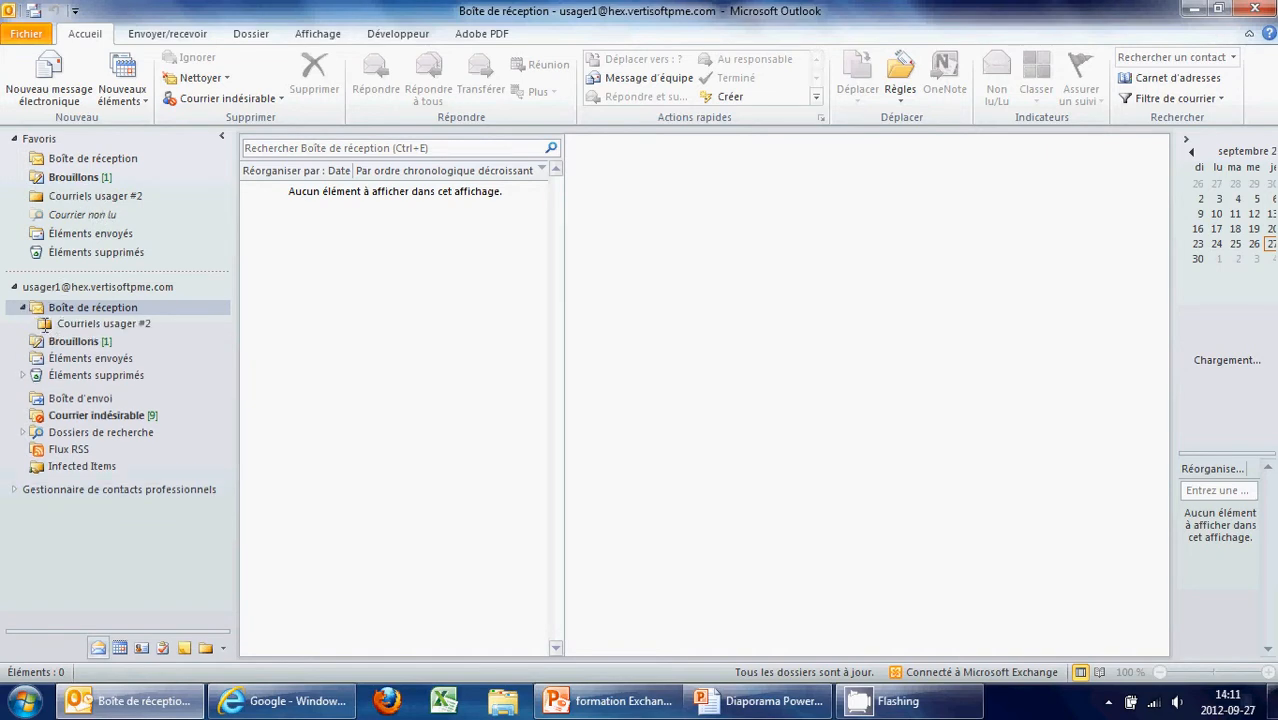
{"action": "left_click", "coordinate": [13, 283]}
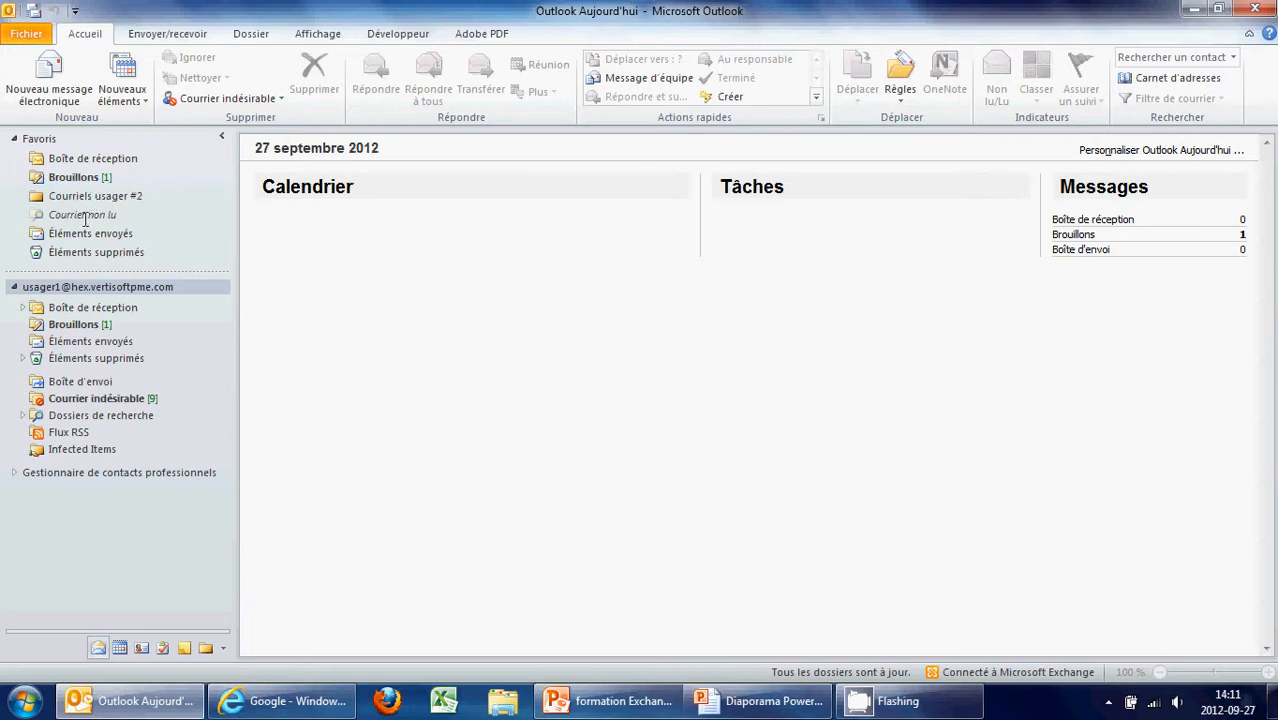
{"action": "left_click", "coordinate": [27, 34]}
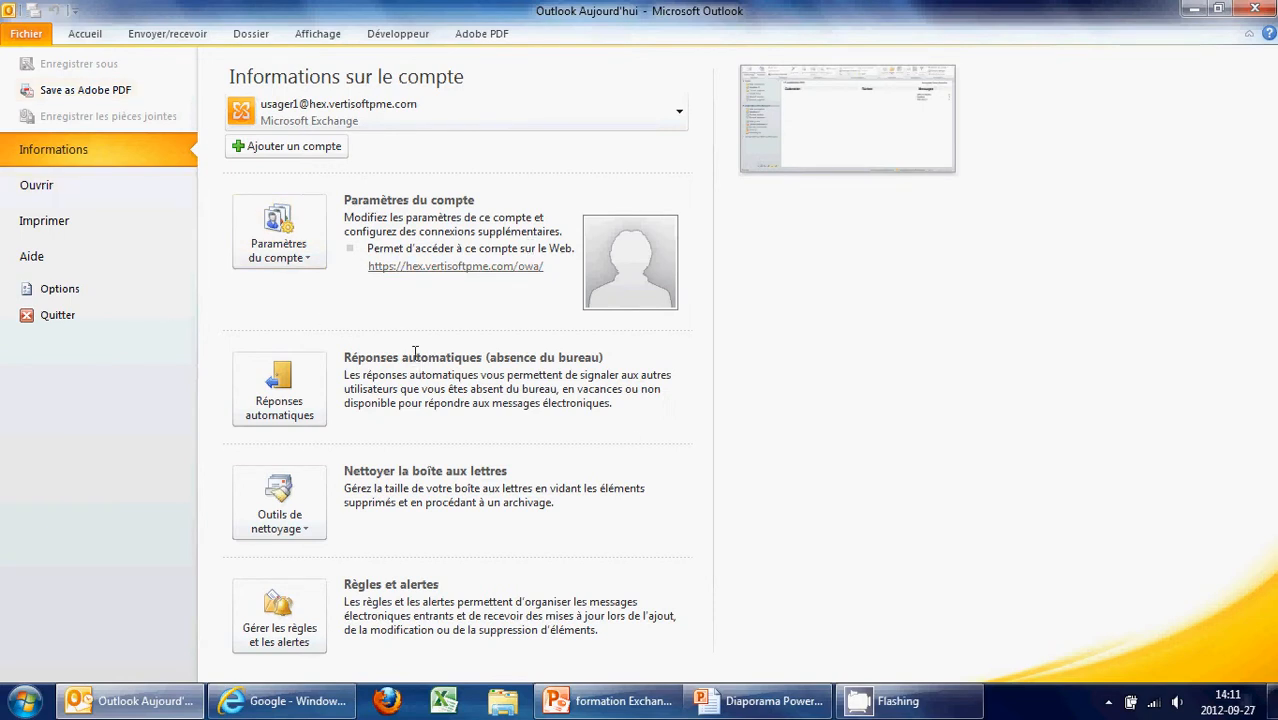
{"action": "left_click", "coordinate": [309, 380]}
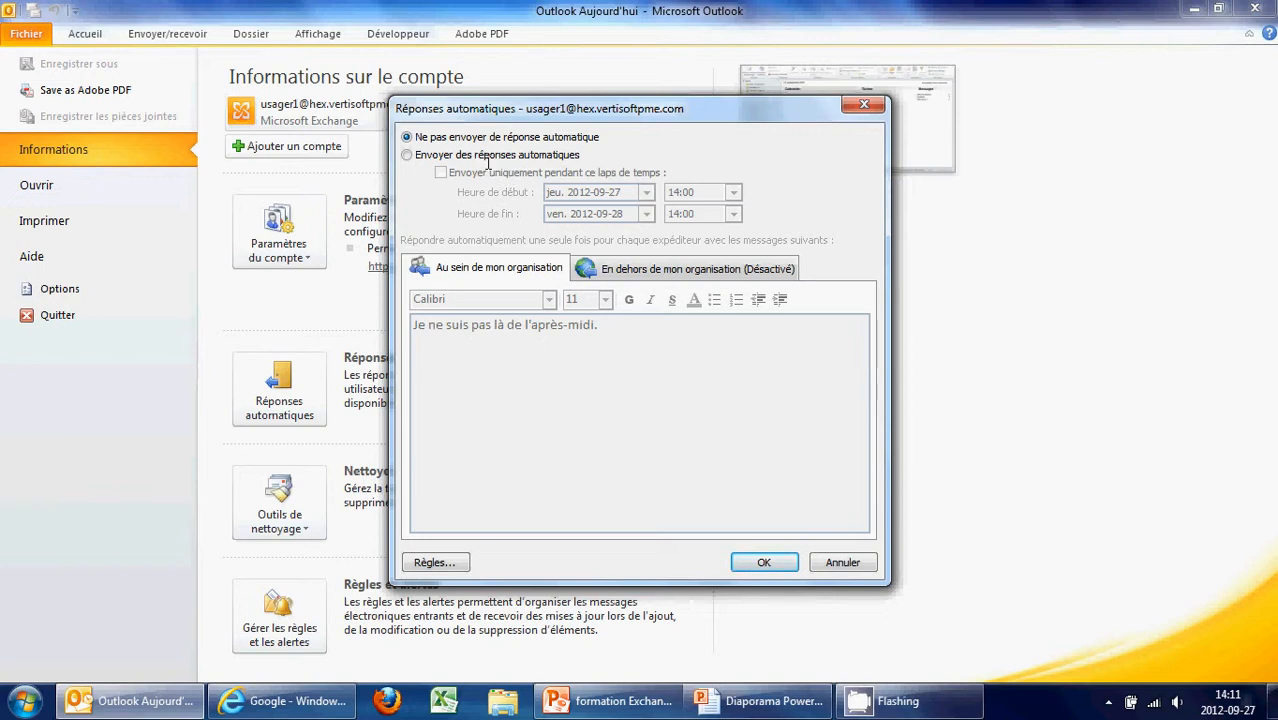
{"action": "left_click", "coordinate": [410, 155]}
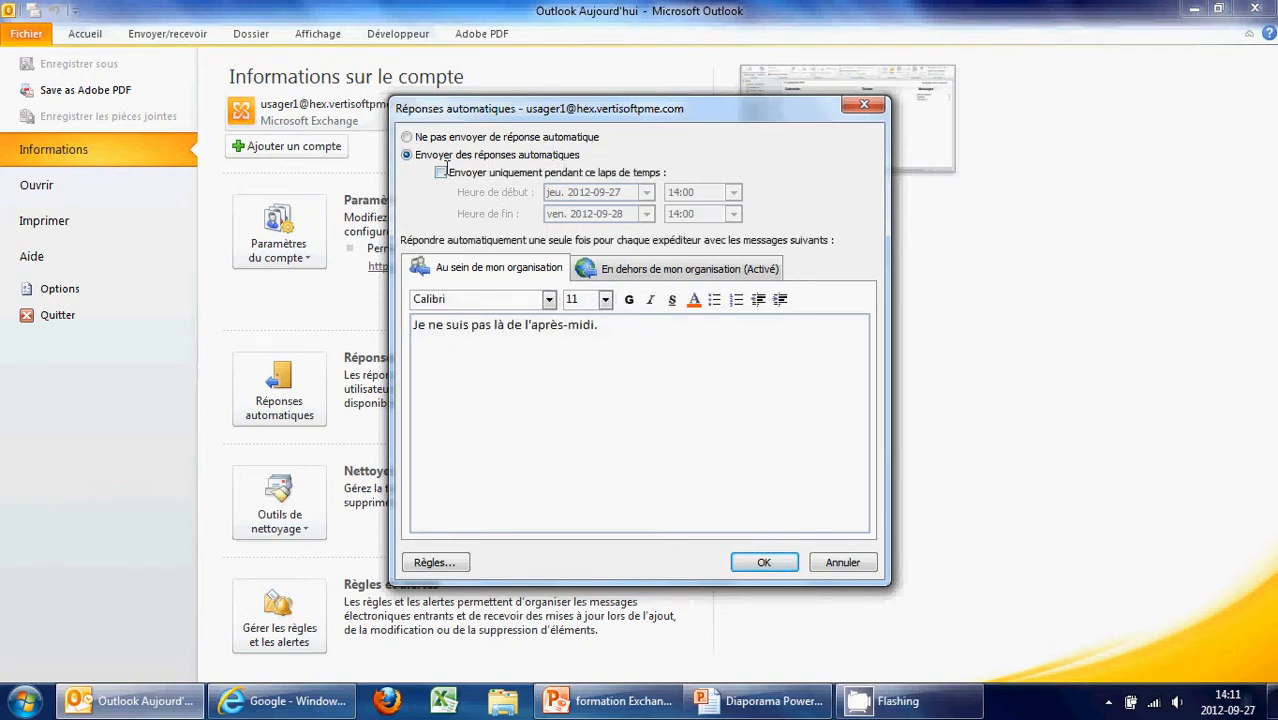
{"action": "left_click", "coordinate": [441, 172]}
{"action": "left_click", "coordinate": [441, 172]}
{"action": "left_click", "coordinate": [441, 173]}
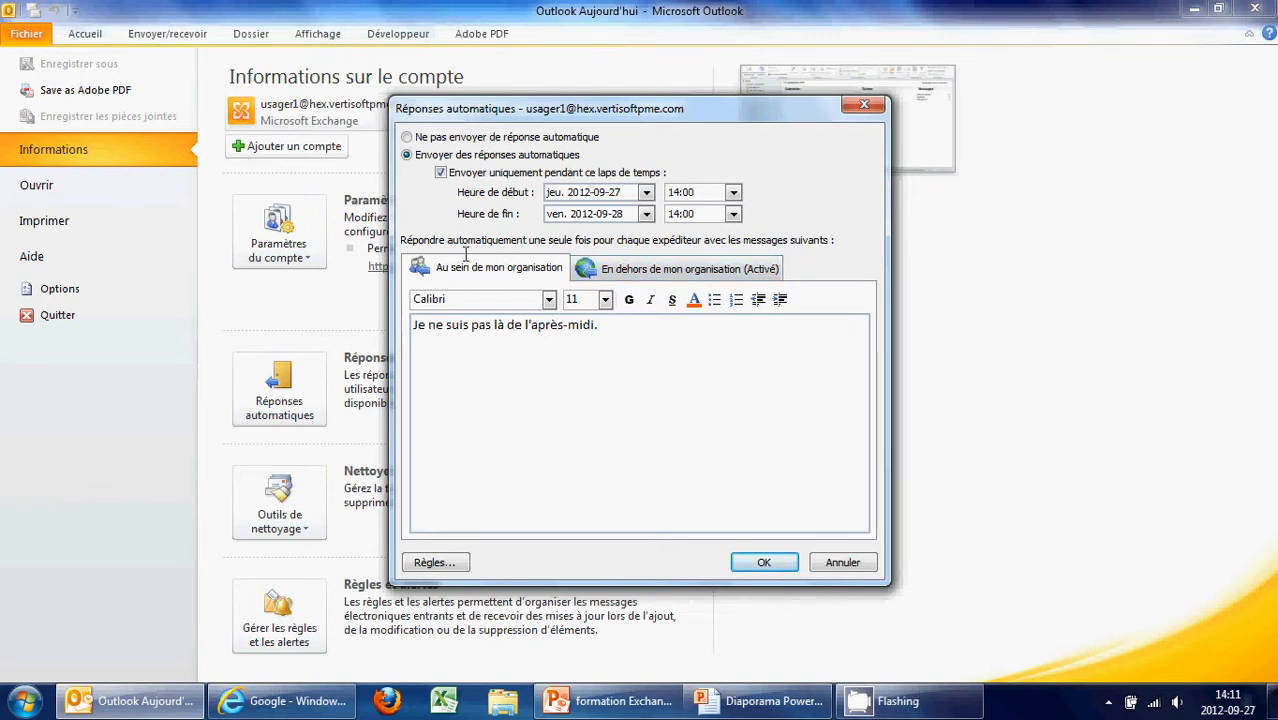
Select the internal reply text, then bring up the 'En dehors de mon organisation' reply
{"action": "left_click_drag", "start_coordinate": [603, 328], "coordinate": [410, 330]}
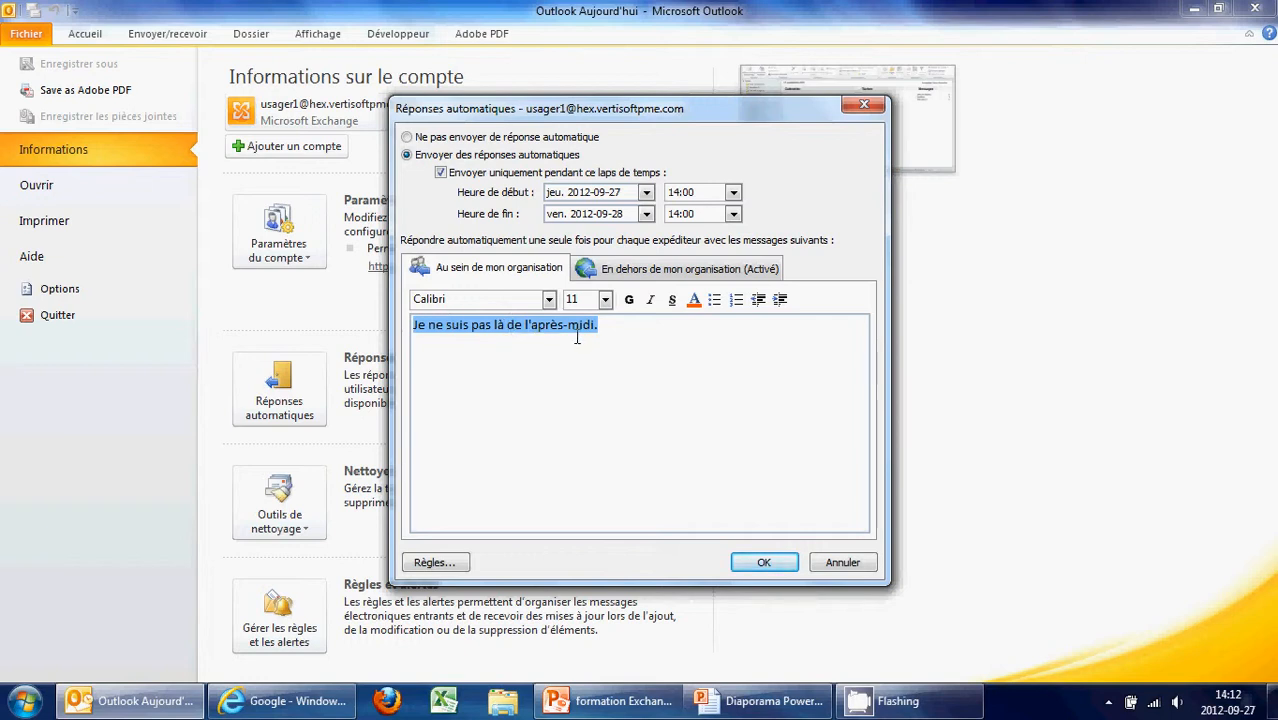
{"action": "left_click", "coordinate": [653, 331]}
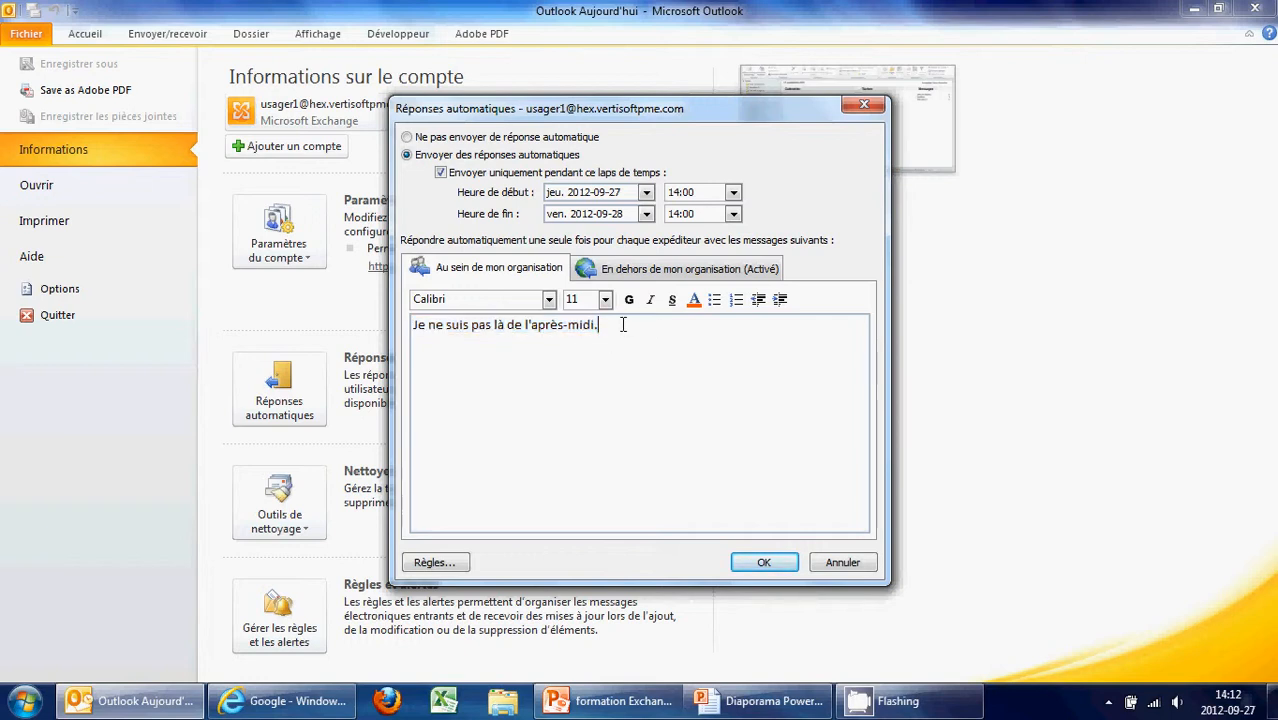
{"action": "left_click_drag", "start_coordinate": [616, 322], "coordinate": [396, 318]}
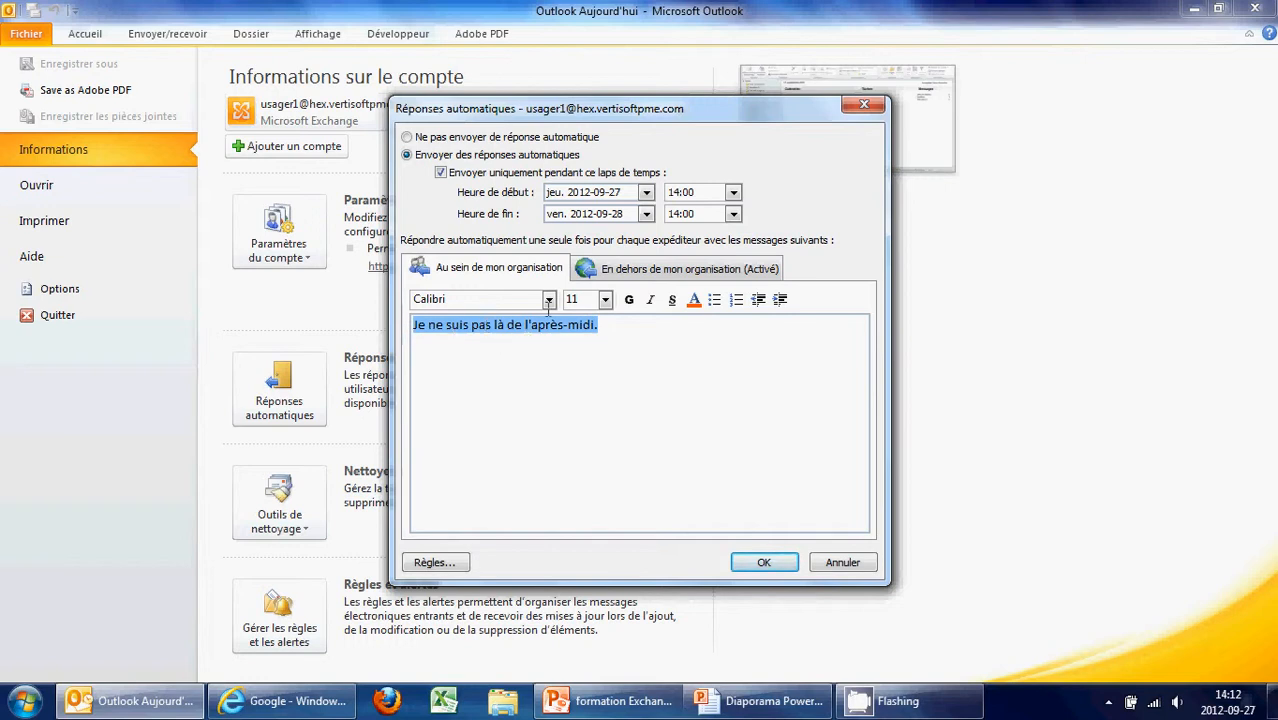
{"action": "left_click", "coordinate": [638, 268]}
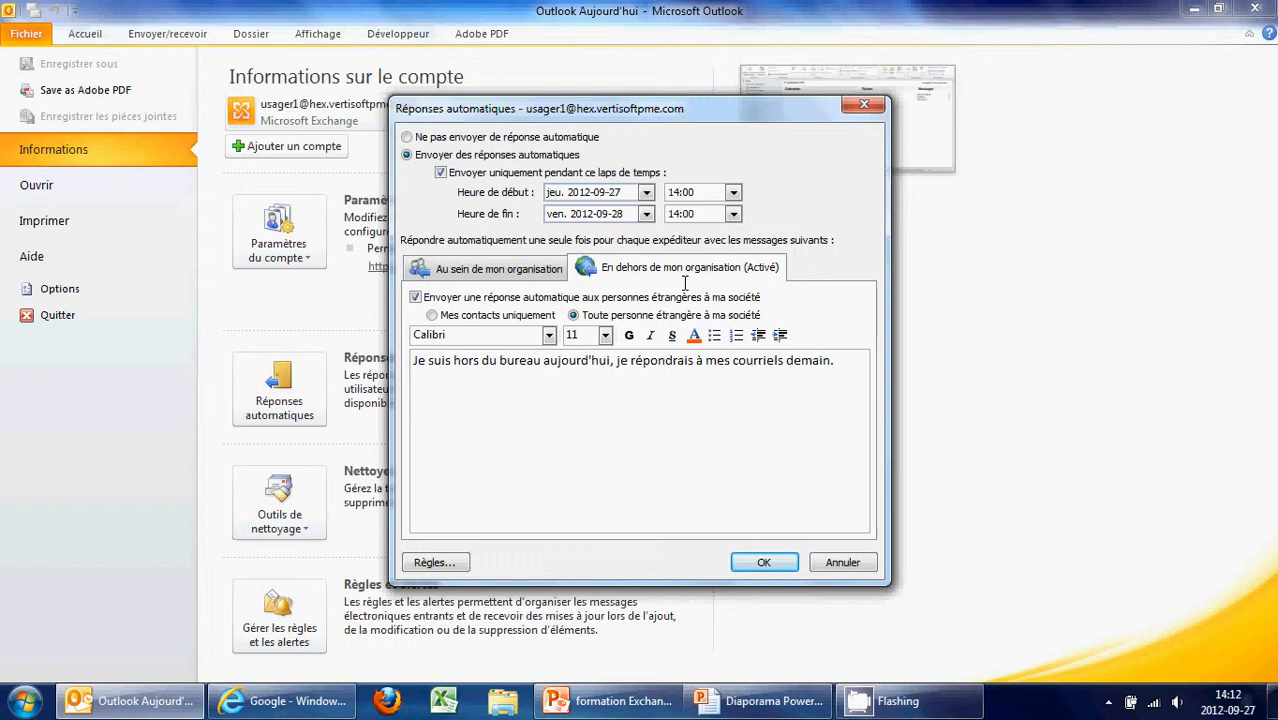
Keep automatic replies to external senders enabled, select their message, and save with OK
{"action": "left_click", "coordinate": [417, 297]}
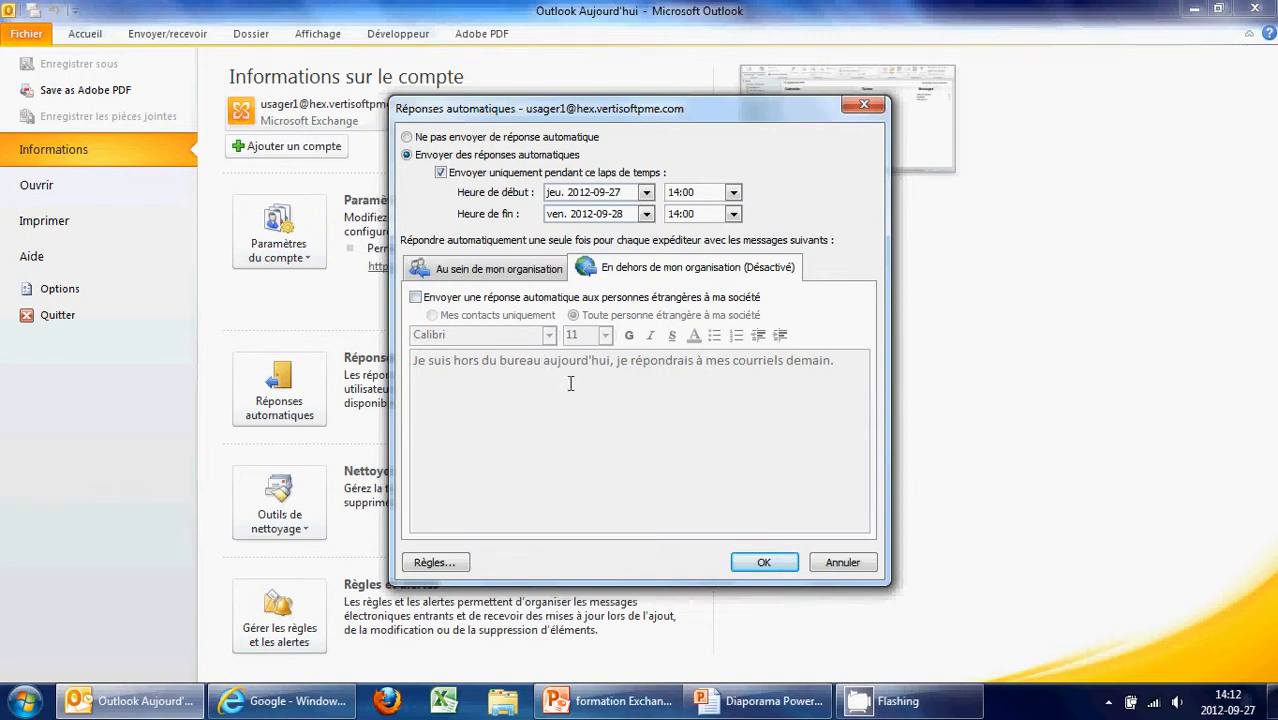
{"action": "left_click", "coordinate": [416, 297]}
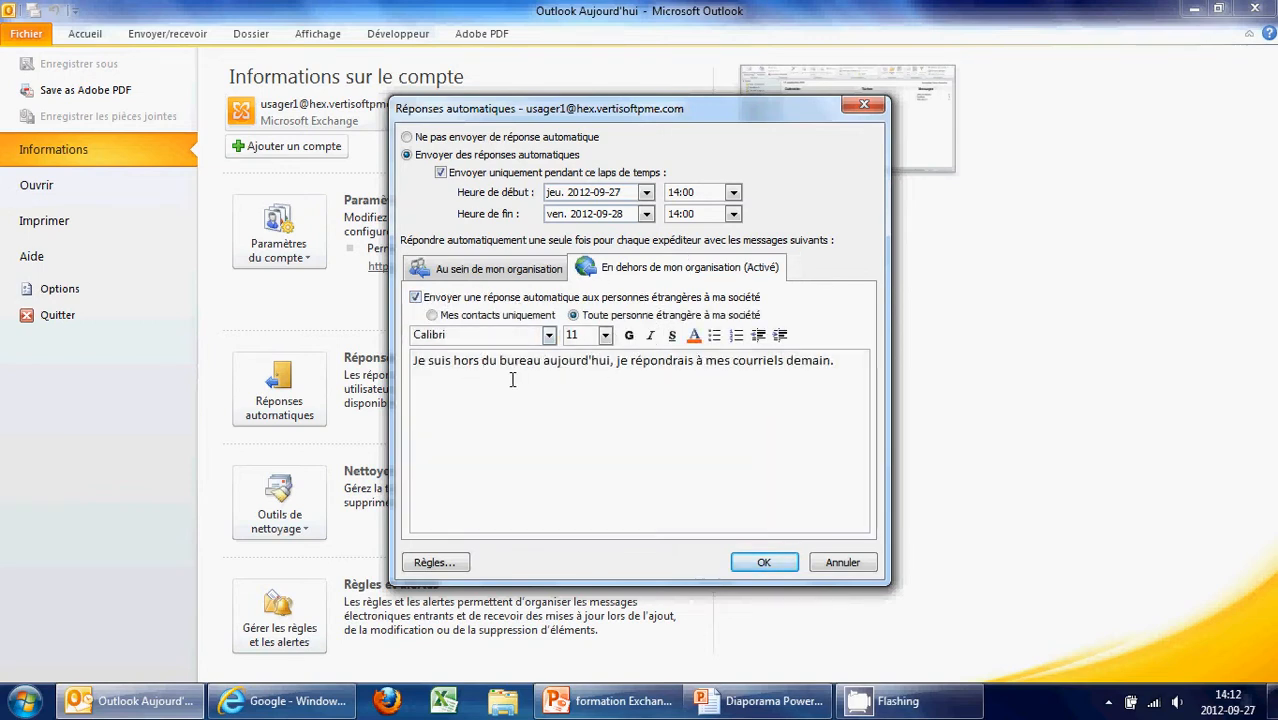
{"action": "left_click_drag", "start_coordinate": [414, 360], "coordinate": [836, 362]}
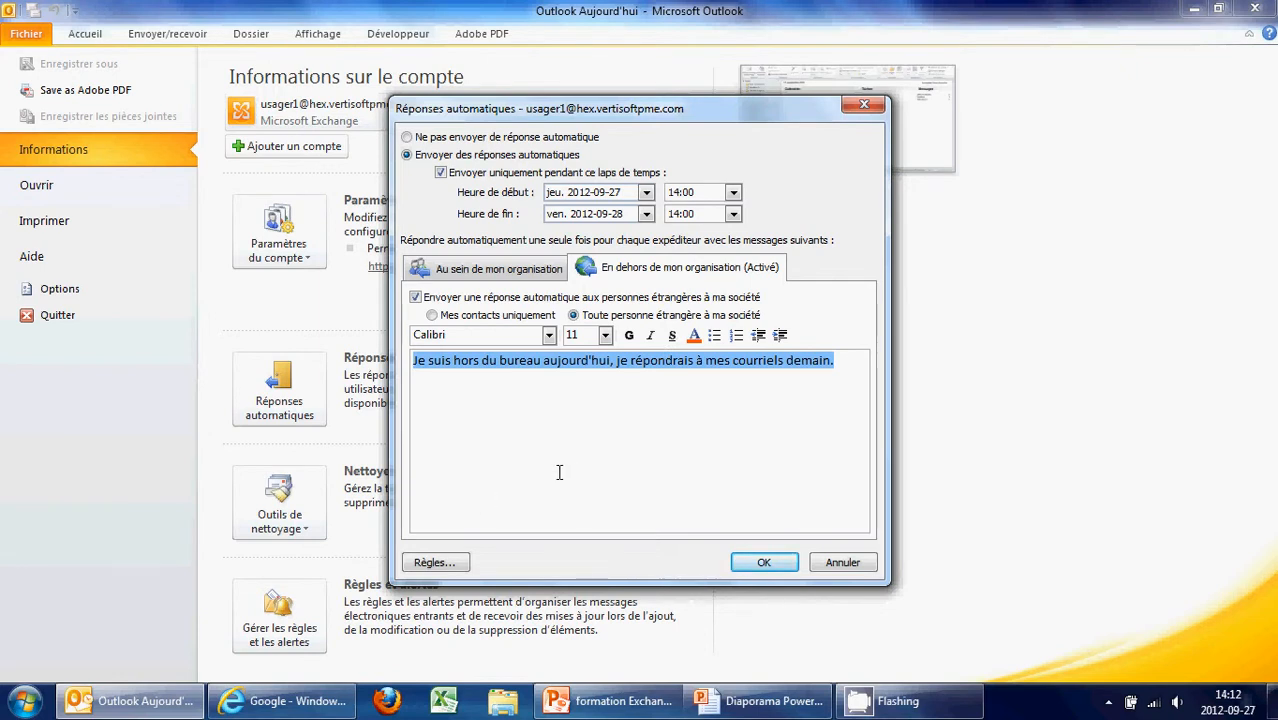
{"action": "left_click_drag", "start_coordinate": [835, 362], "coordinate": [408, 360]}
{"action": "left_click", "coordinate": [764, 563]}
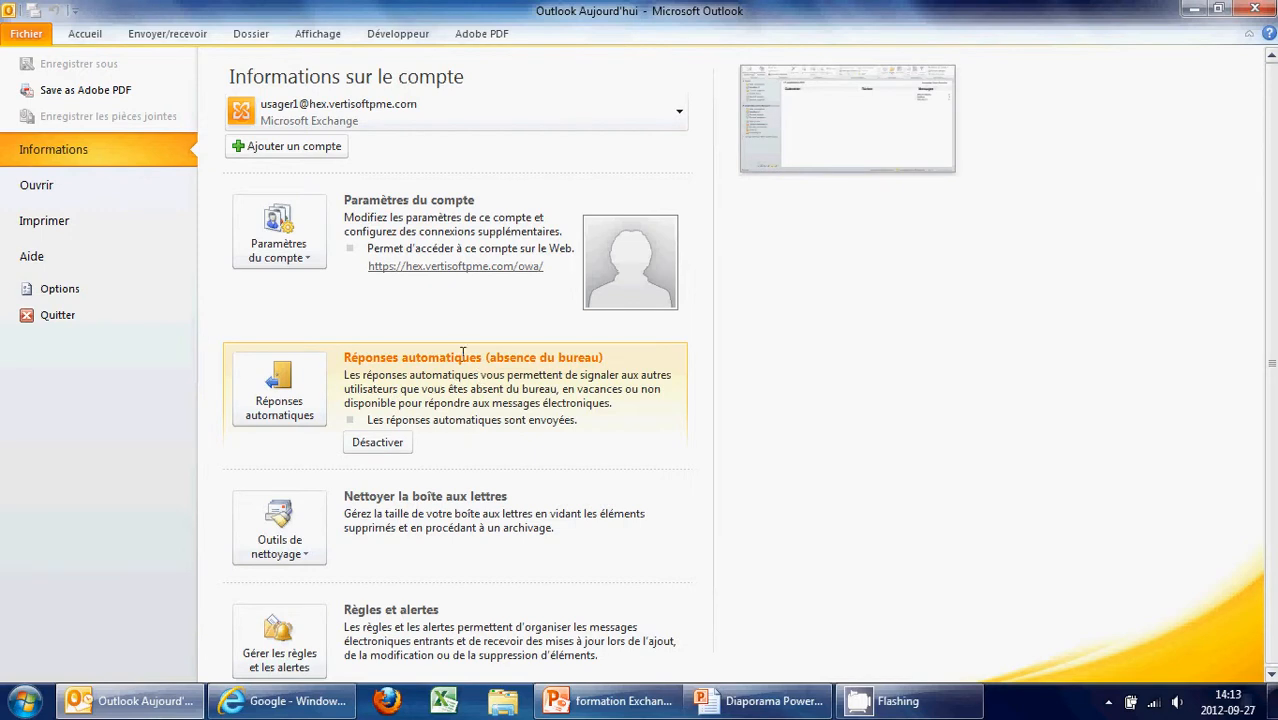
Return to the Accueil mail view, then close Outlook with 'Fermer la fenêtre' from the taskbar
{"action": "left_click", "coordinate": [85, 34]}
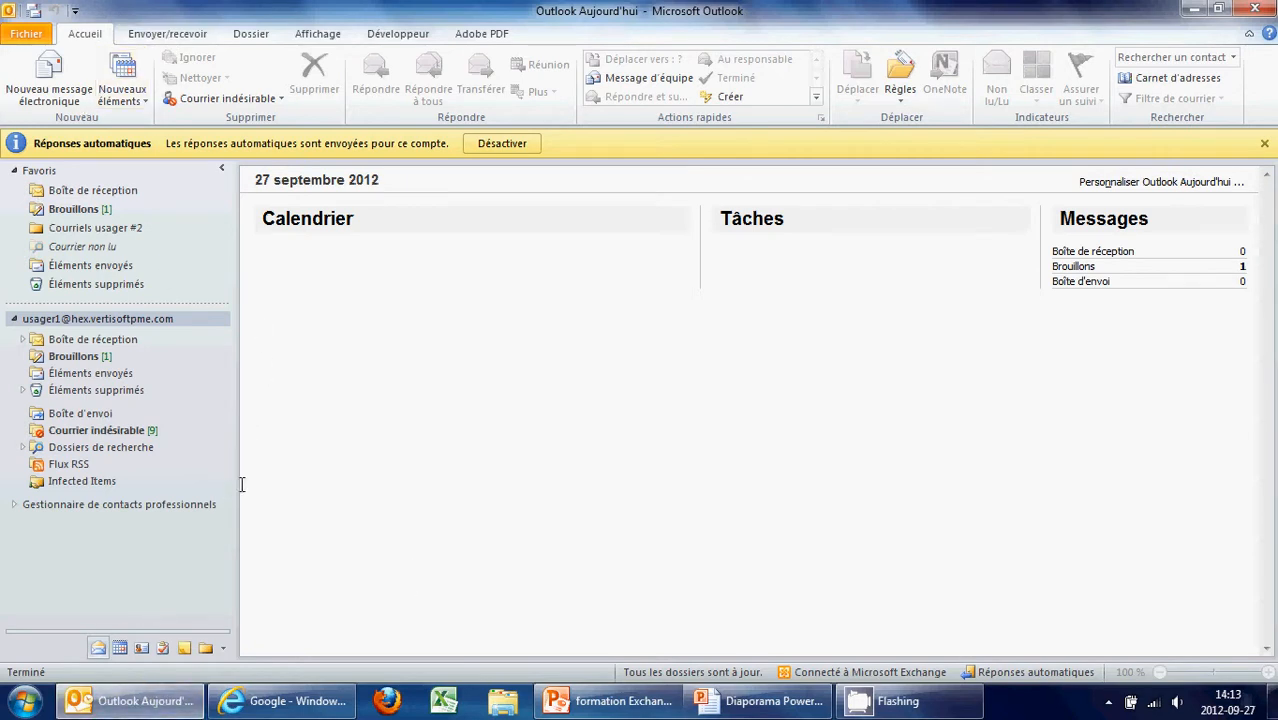
{"action": "right_click", "coordinate": [147, 705]}
{"action": "left_click", "coordinate": [148, 648]}
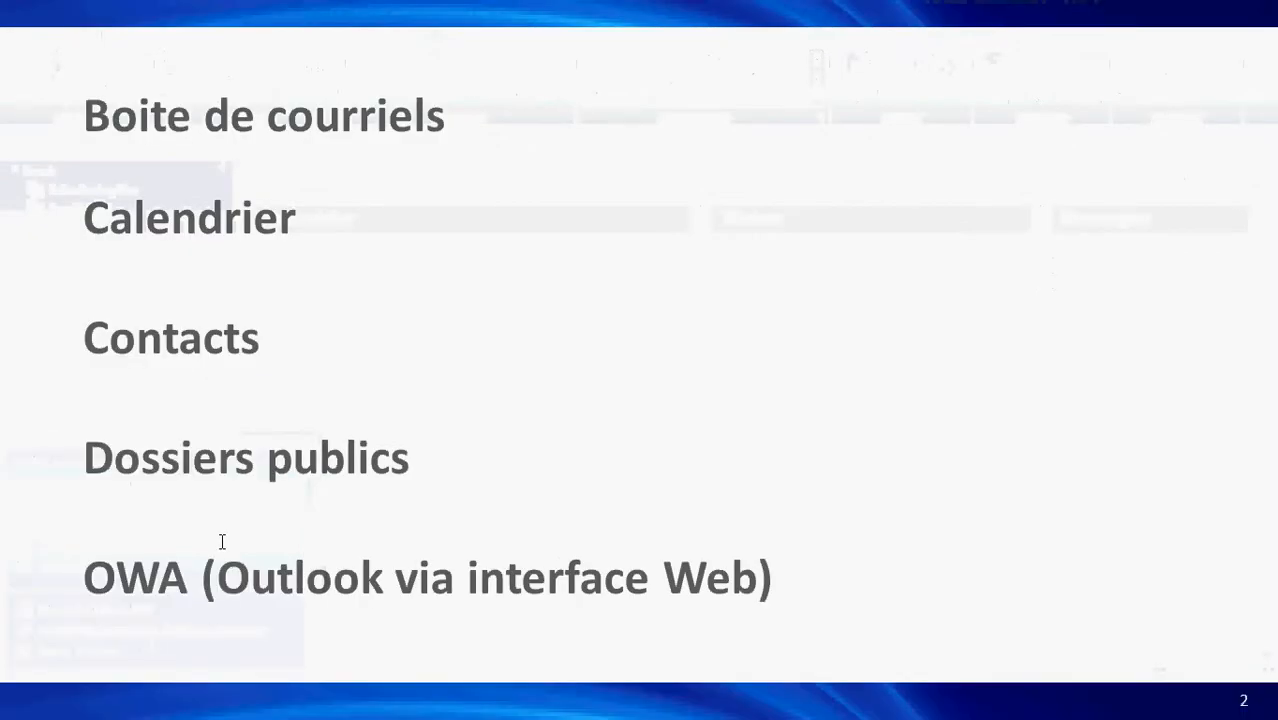
Relaunch Outlook and choose the usager2 profile in the Choix d'un profil dialog
{"action": "key", "text": "alt+Tab"}
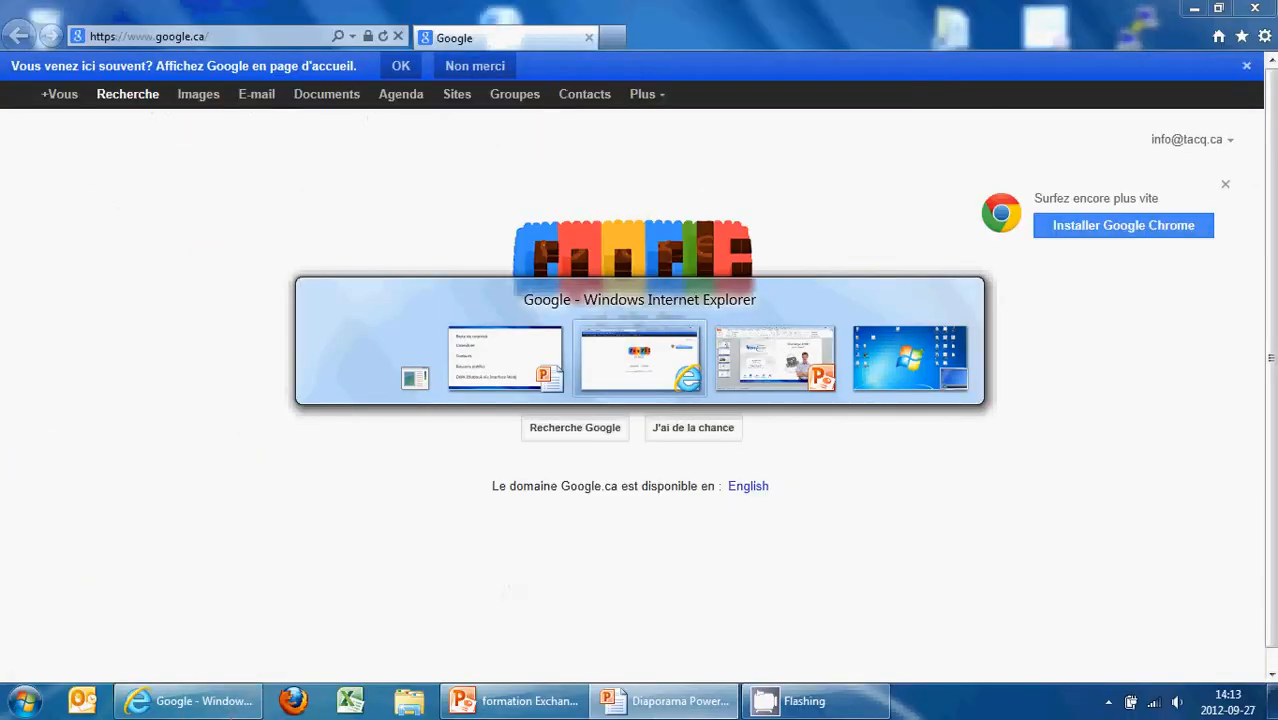
{"action": "left_click", "coordinate": [82, 700]}
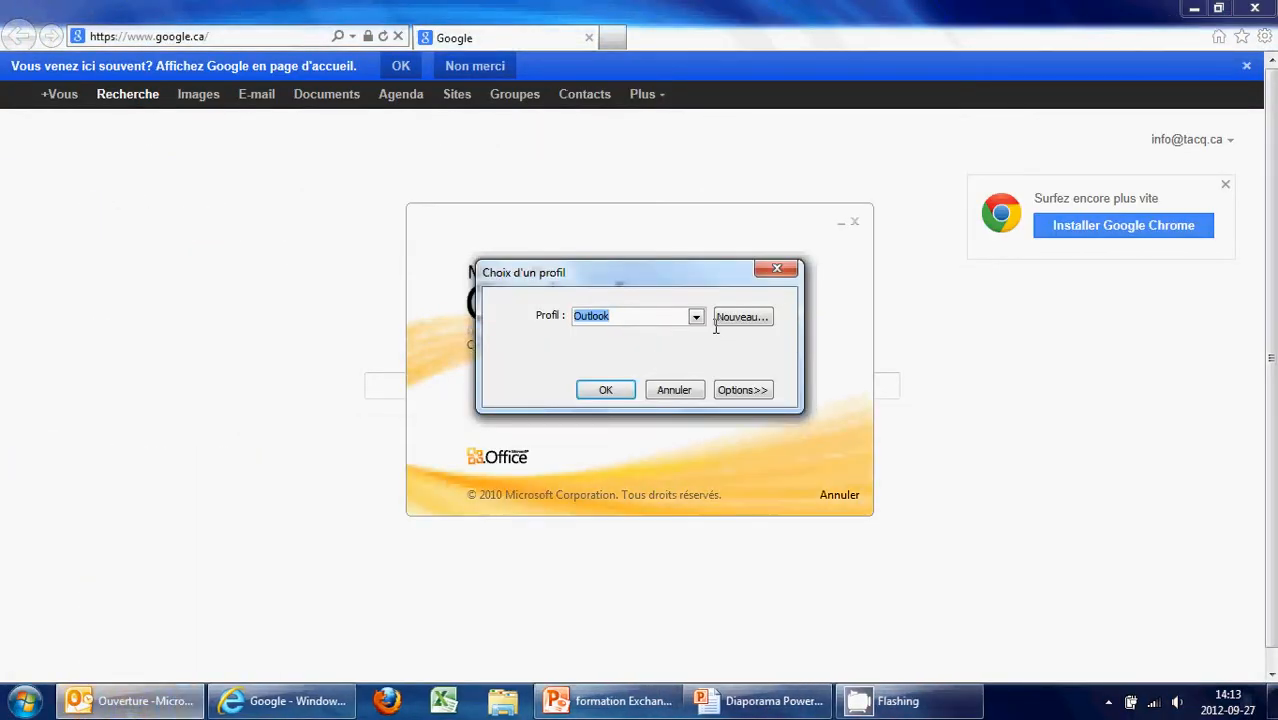
{"action": "left_click", "coordinate": [697, 317]}
{"action": "left_click", "coordinate": [653, 382]}
{"action": "left_click", "coordinate": [620, 390]}
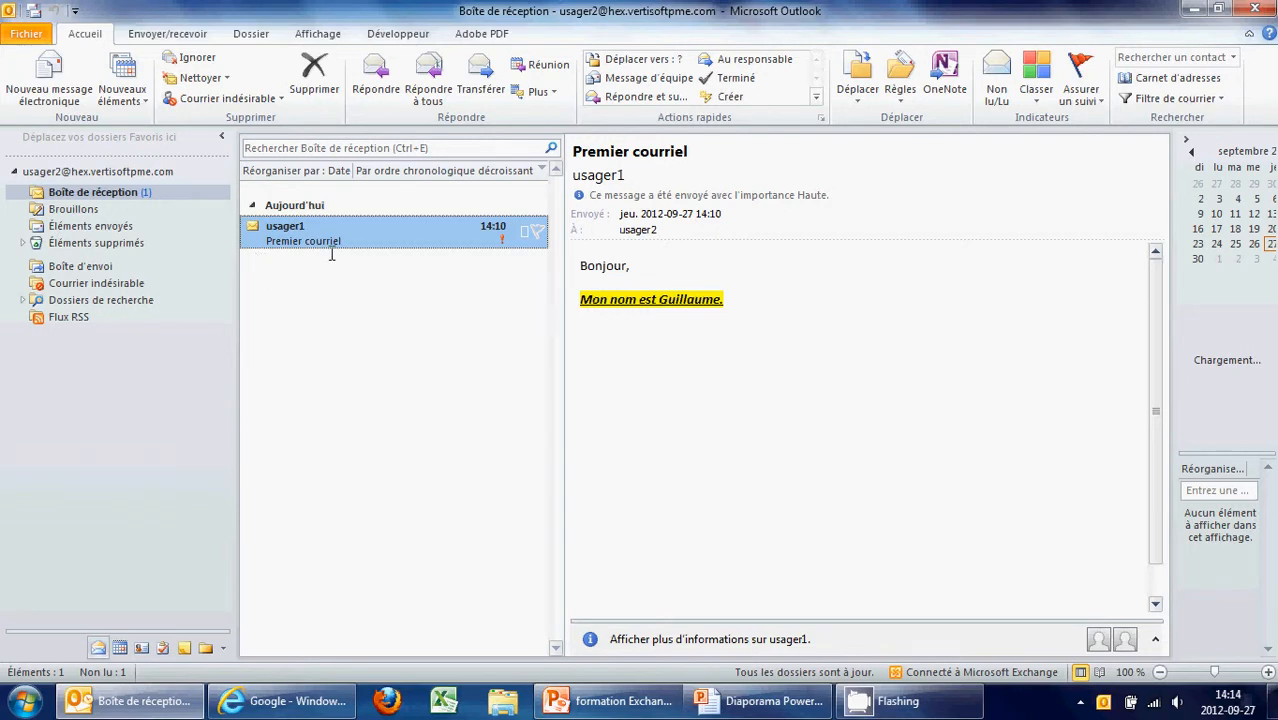
Create a subfolder named 'Courriels usager #' inside the usager2 Boîte de réception
{"action": "right_click", "coordinate": [118, 192]}
{"action": "left_click", "coordinate": [176, 222]}
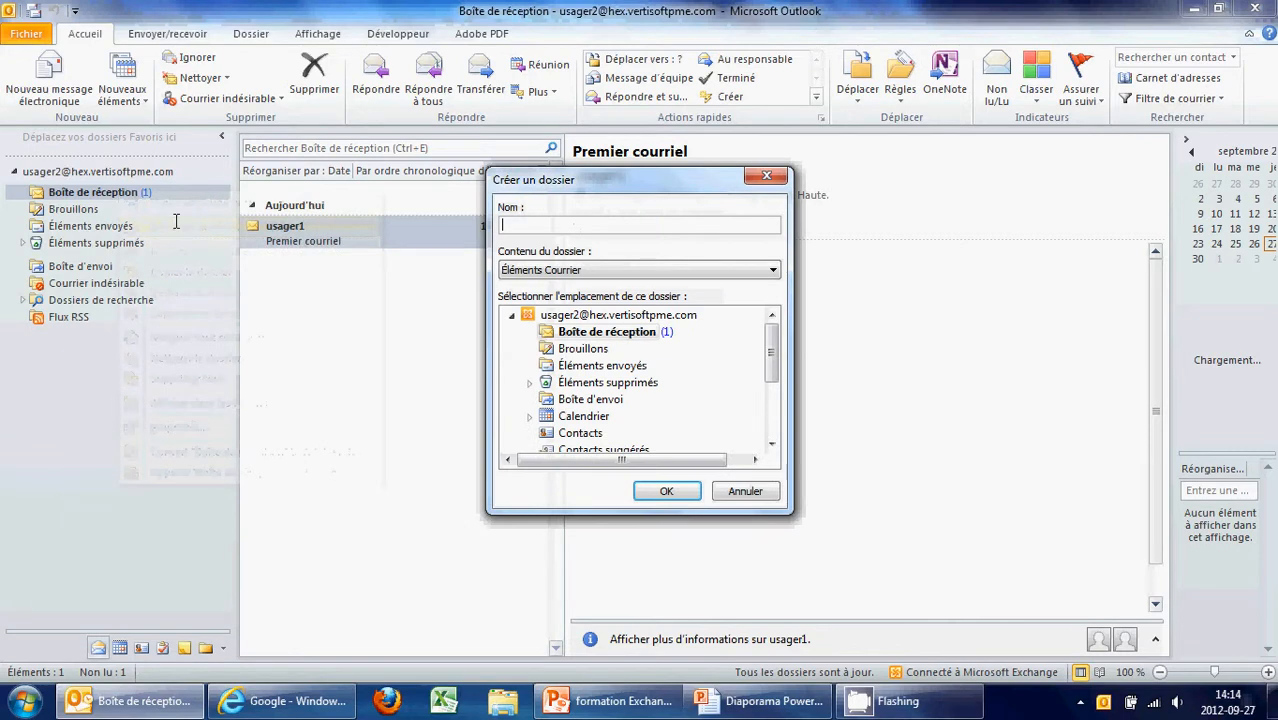
{"action": "type", "text": "Courriels us"}
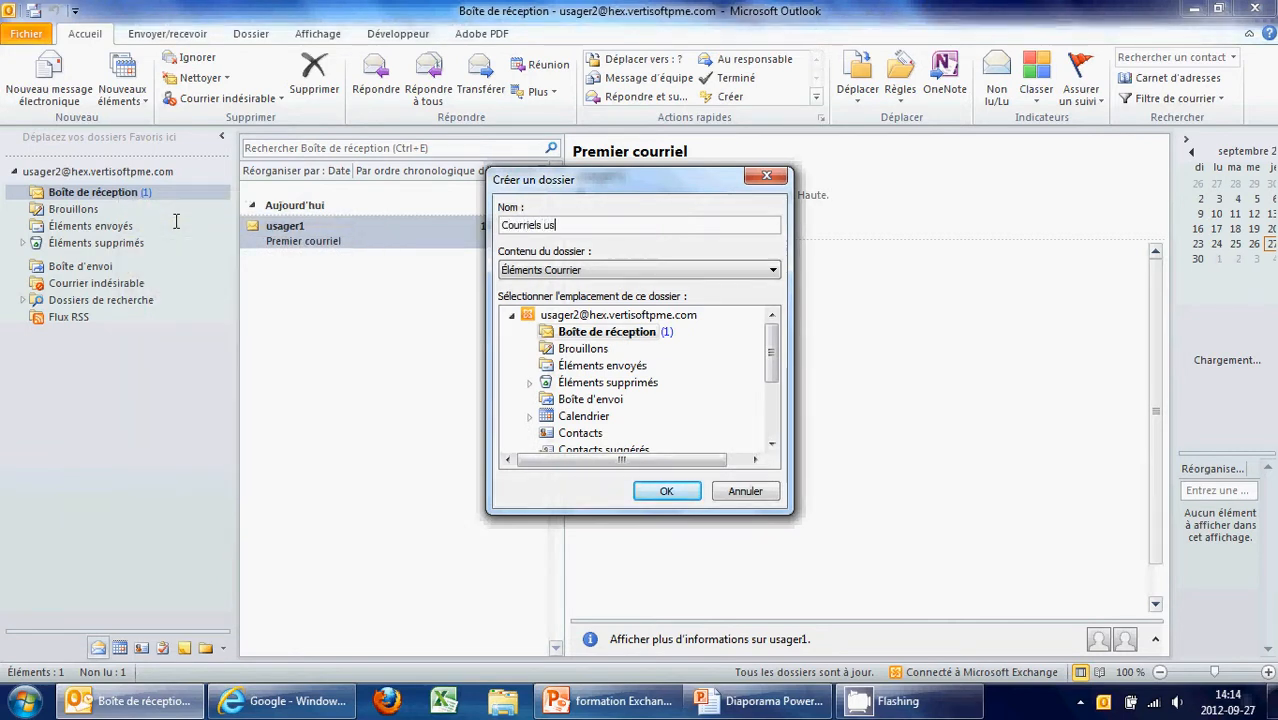
{"action": "type", "text": "ager1"}
{"action": "key", "text": "Return"}
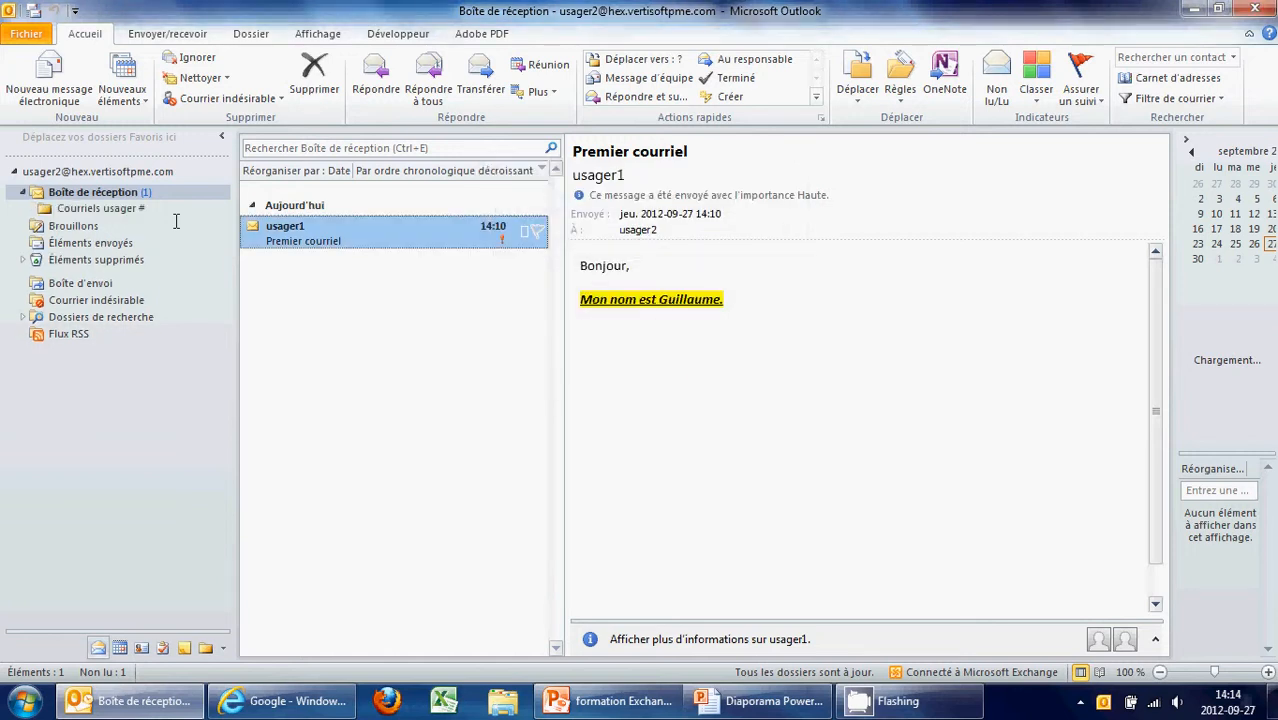
{"action": "right_click", "coordinate": [140, 210]}
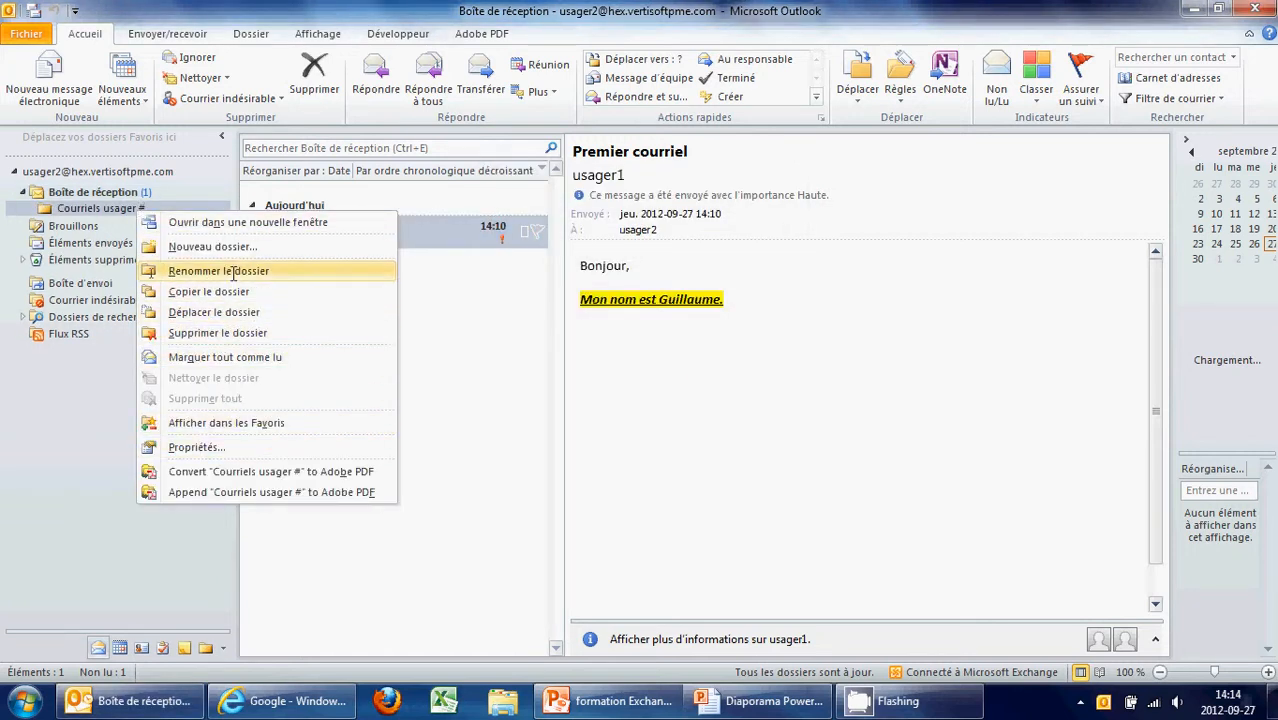
Rename the subfolder to 'Courriels usager #1'
{"action": "left_click", "coordinate": [200, 271]}
{"action": "key", "text": "End"}
{"action": "type", "text": "1"}
{"action": "key", "text": "Return"}
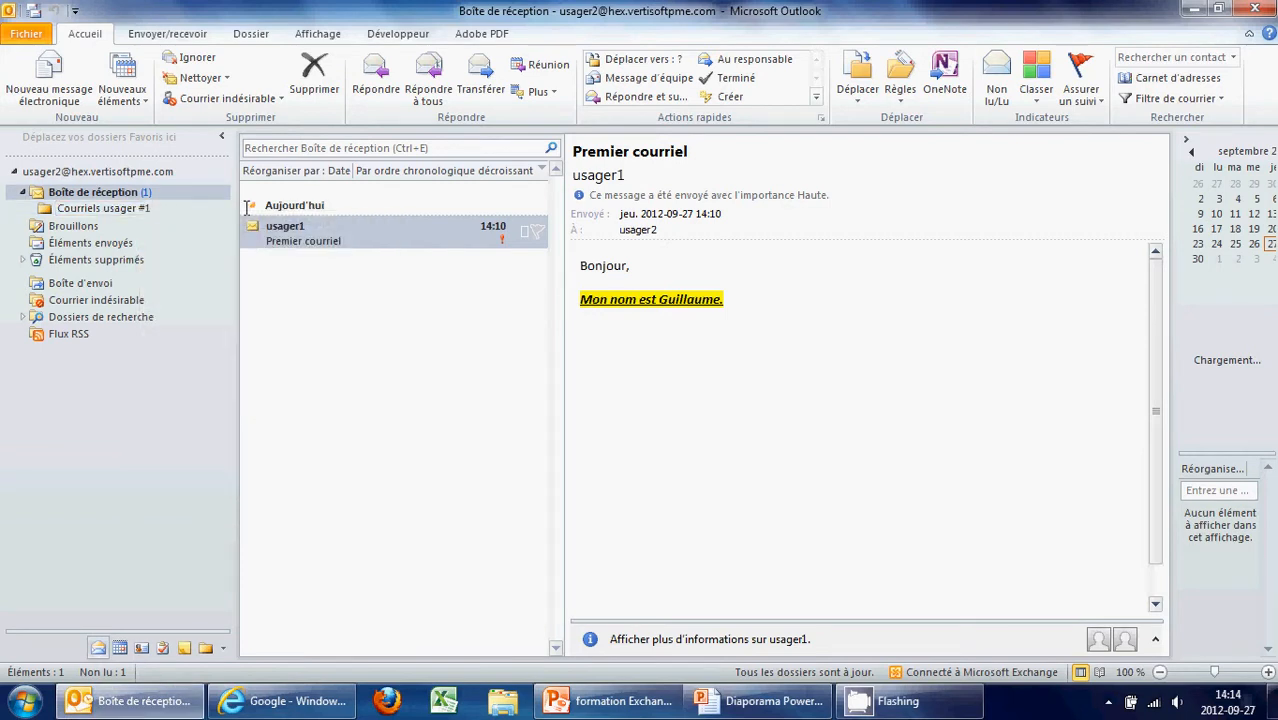
Move the Premier courriel message from the inbox into Courriels usager #1
{"action": "left_click", "coordinate": [373, 285]}
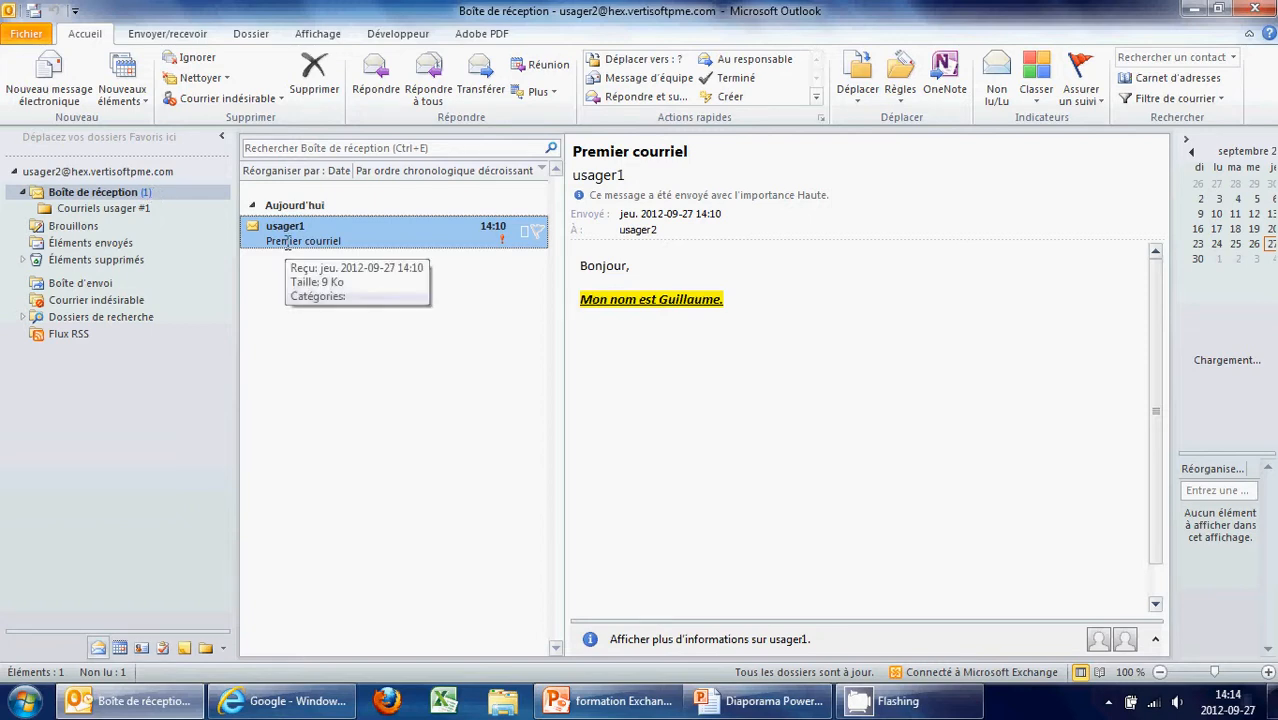
{"action": "left_click", "coordinate": [145, 208]}
{"action": "left_click", "coordinate": [145, 192]}
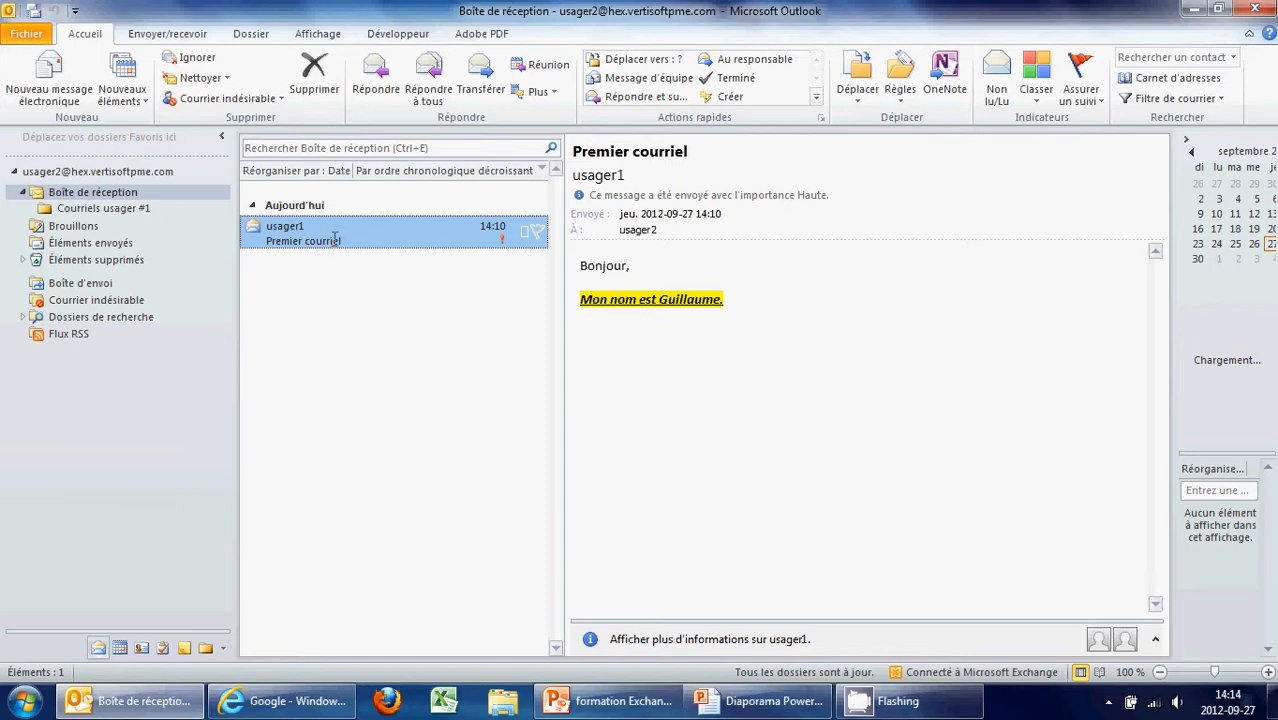
{"action": "left_click_drag", "start_coordinate": [335, 237], "coordinate": [116, 205]}
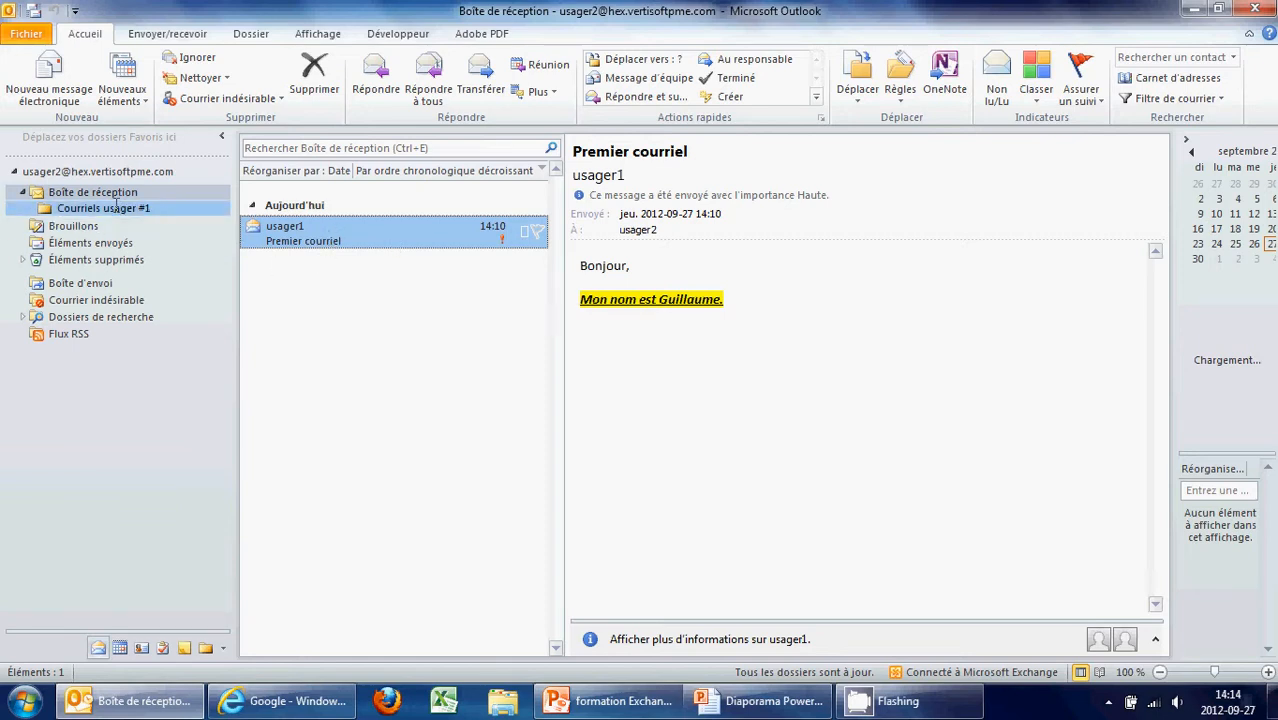
{"action": "left_click", "coordinate": [115, 207]}
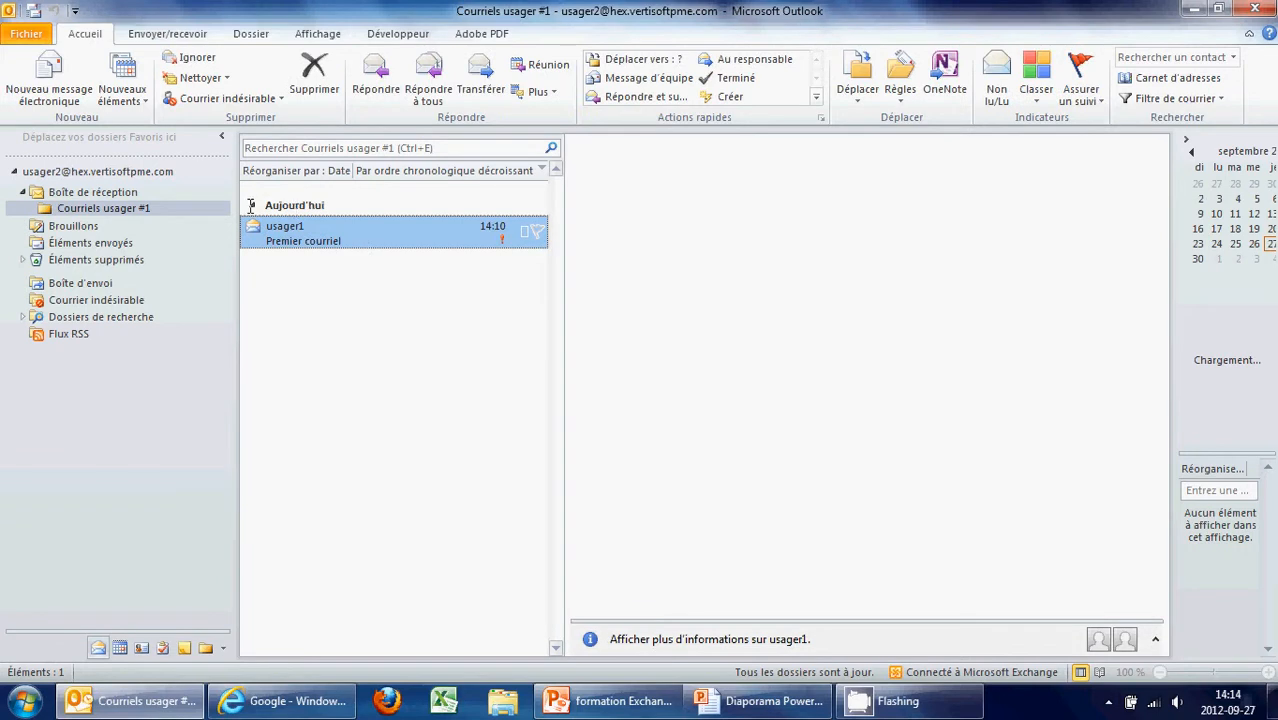
{"action": "left_click", "coordinate": [128, 193]}
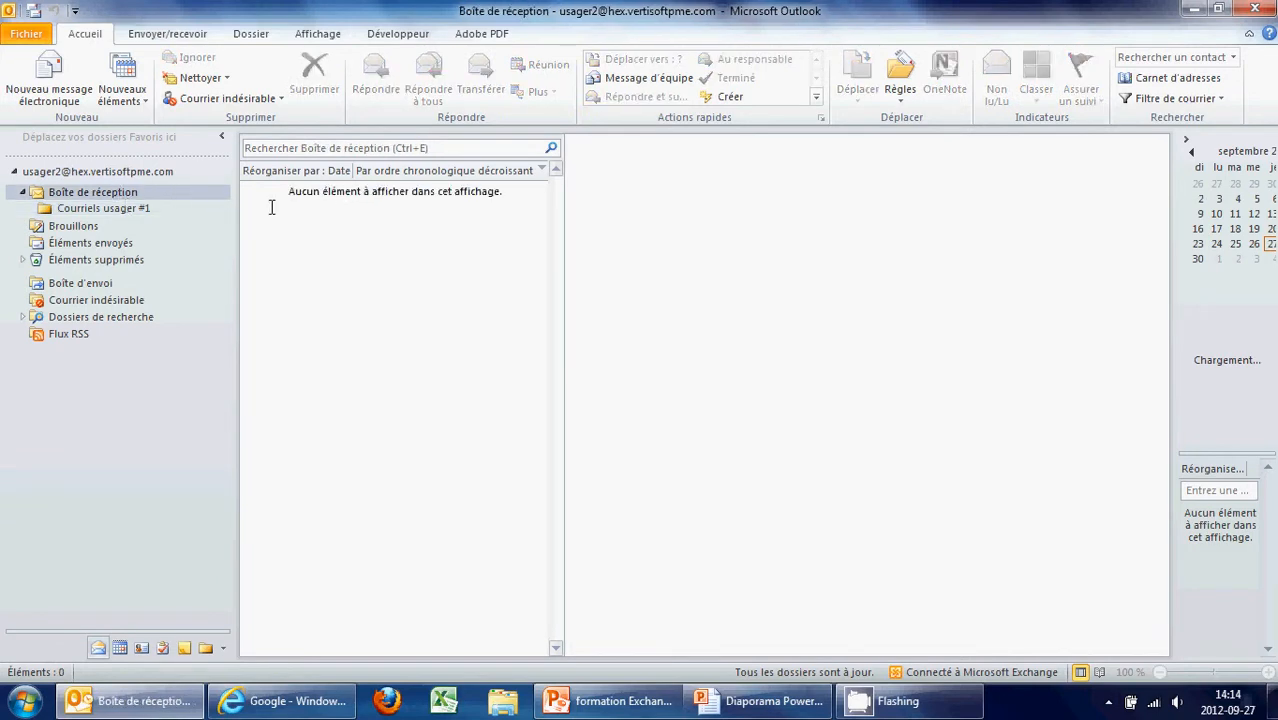
{"action": "left_click", "coordinate": [92, 208]}
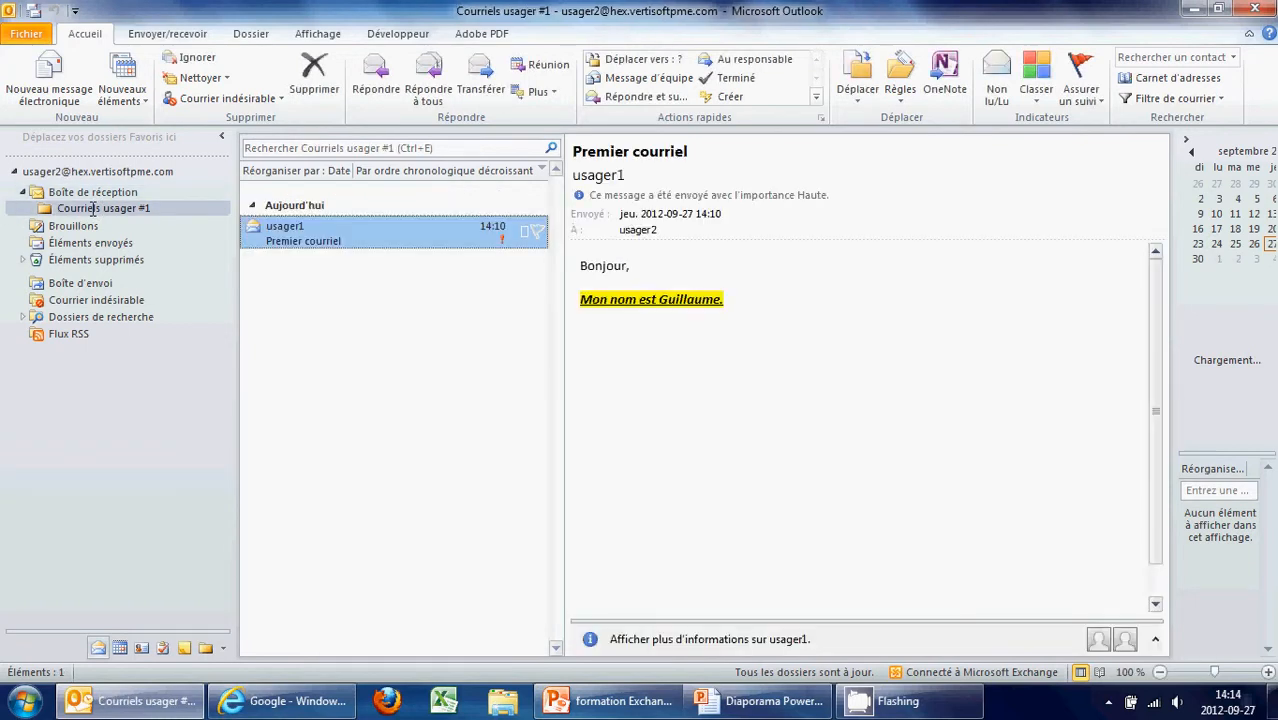
Discard trial reply, reply-all and forward drafts of Premier courriel, then send a reply
{"action": "left_click", "coordinate": [375, 82]}
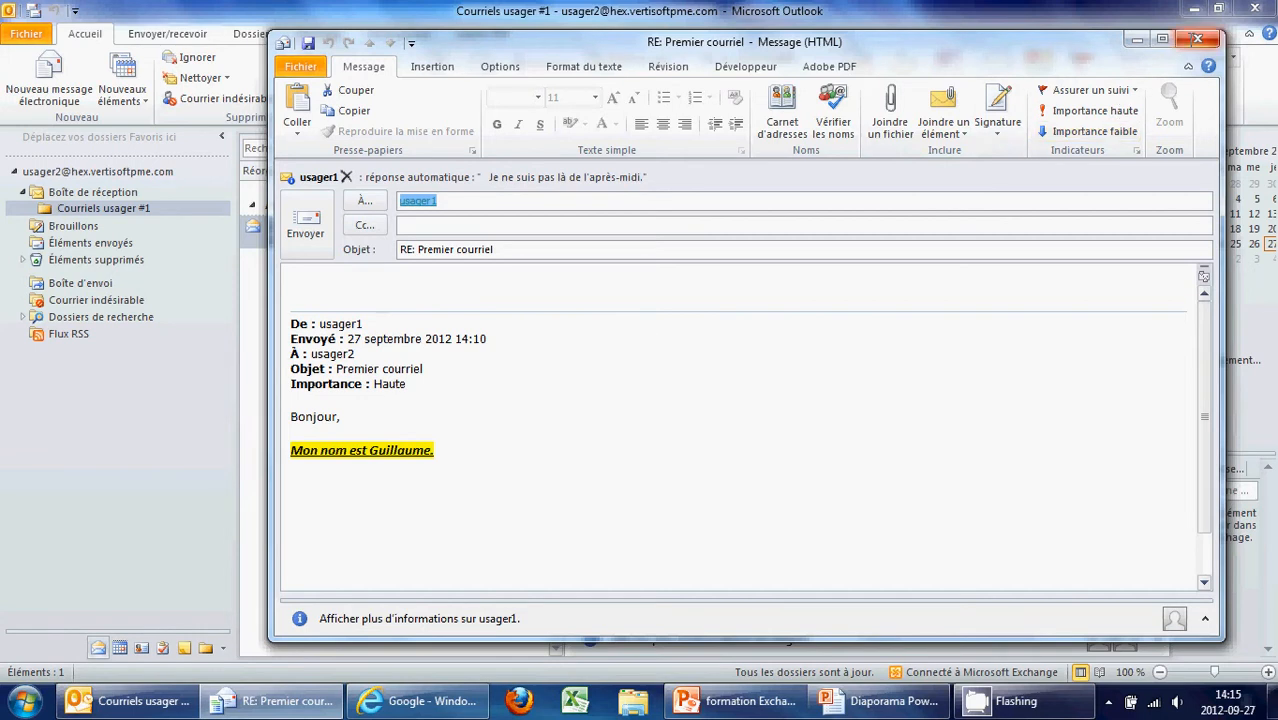
{"action": "left_click", "coordinate": [1197, 39]}
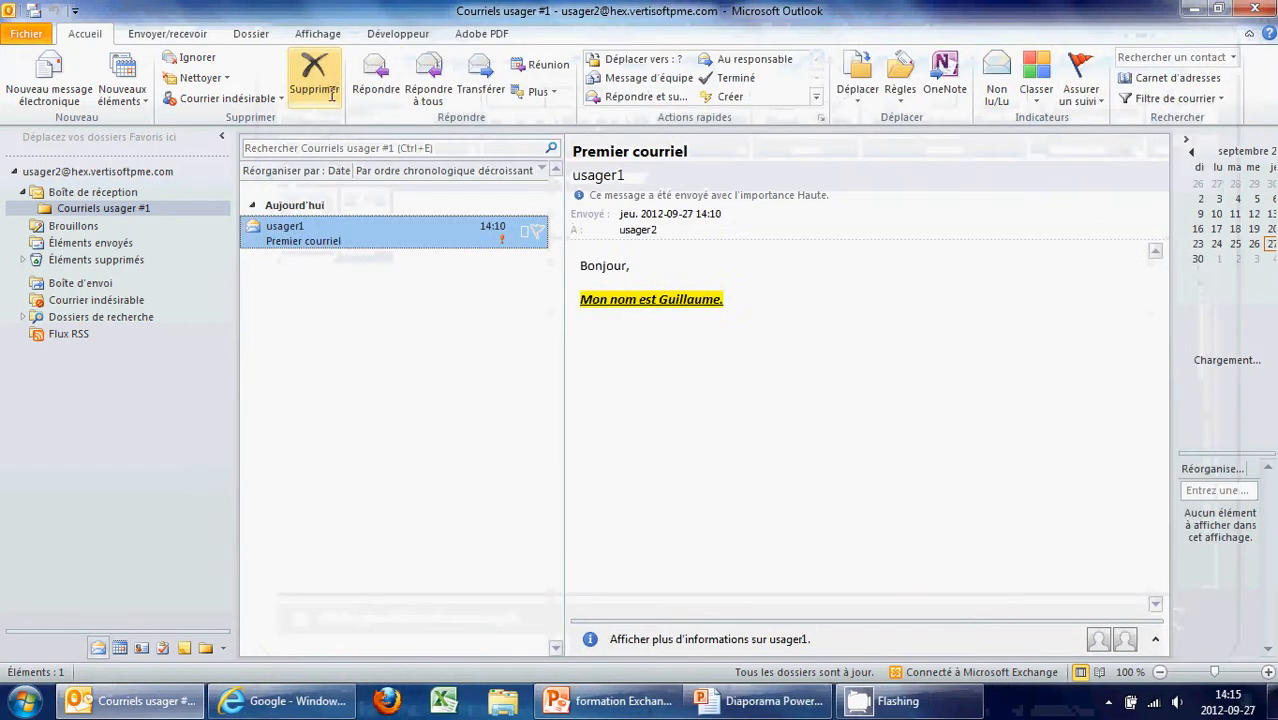
{"action": "left_click", "coordinate": [438, 93]}
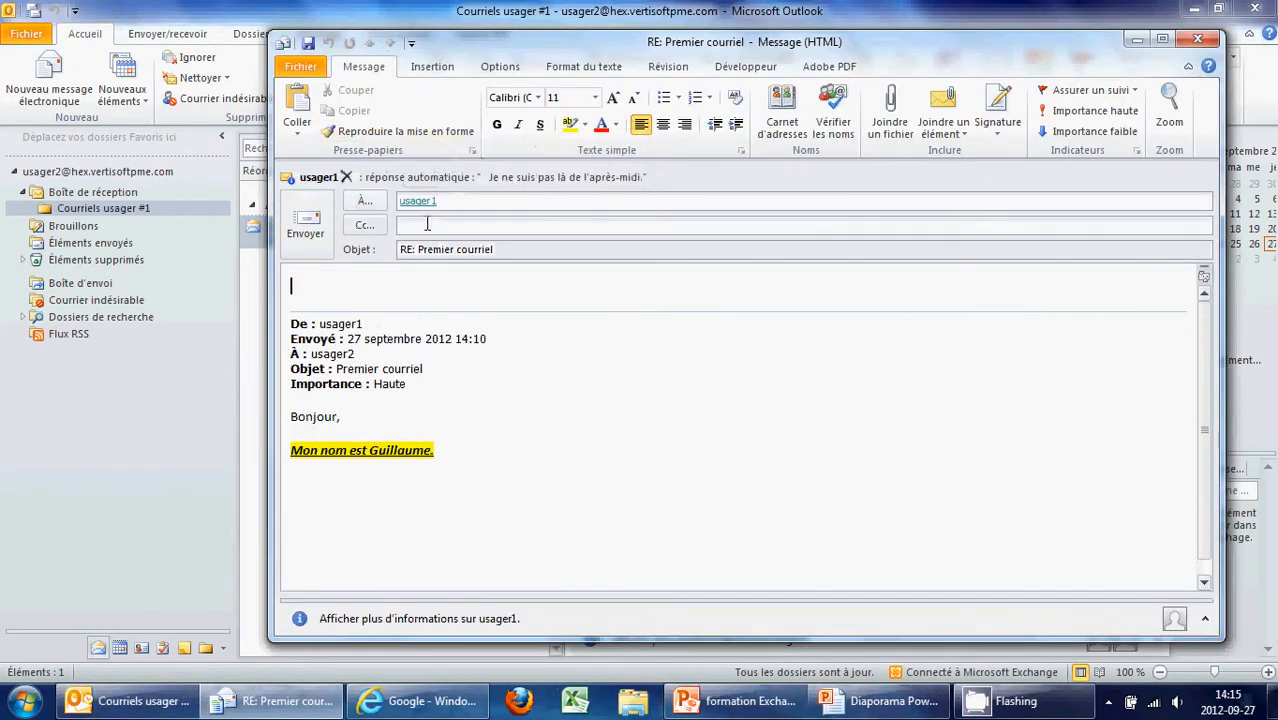
{"action": "left_click", "coordinate": [426, 224]}
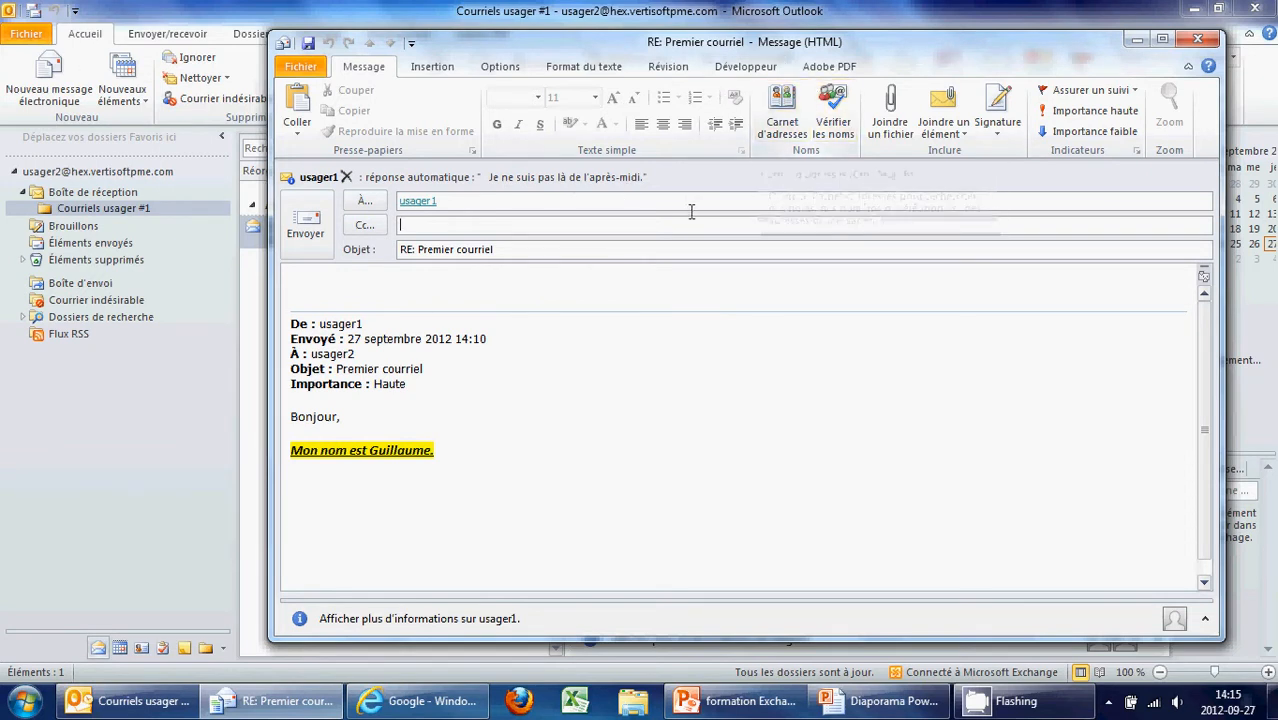
{"action": "left_click", "coordinate": [1197, 40]}
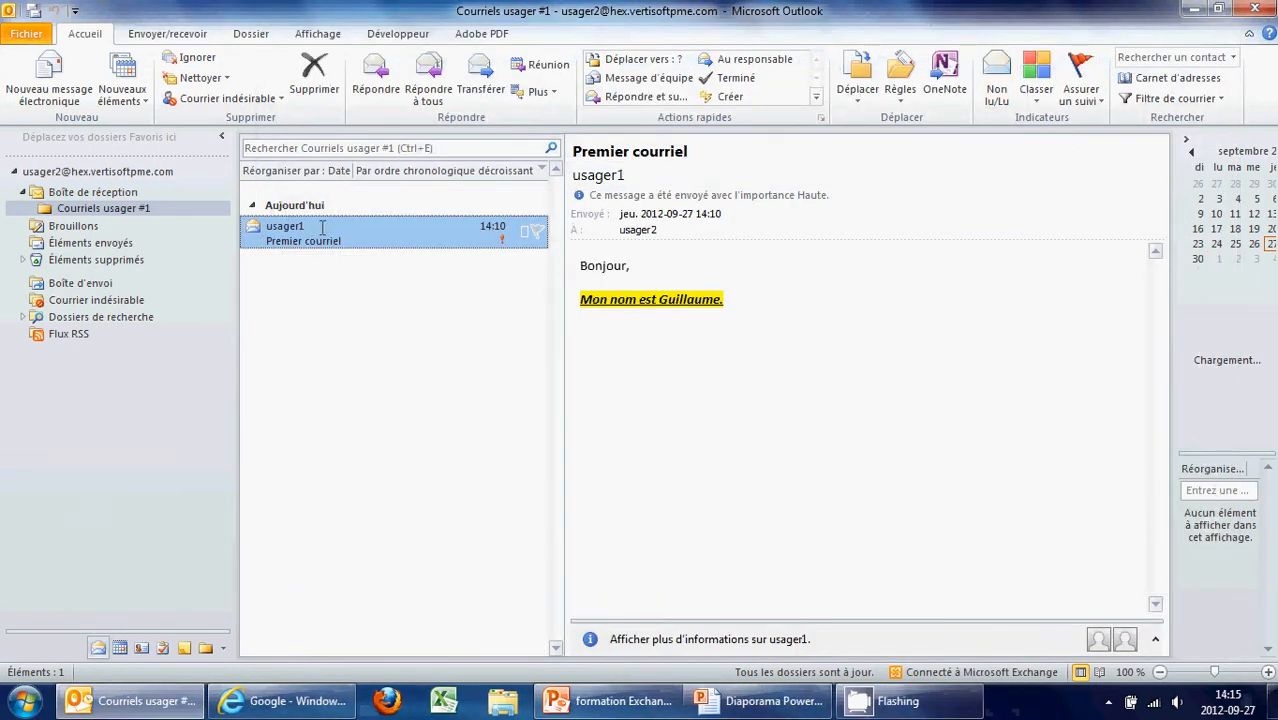
{"action": "left_click", "coordinate": [487, 72]}
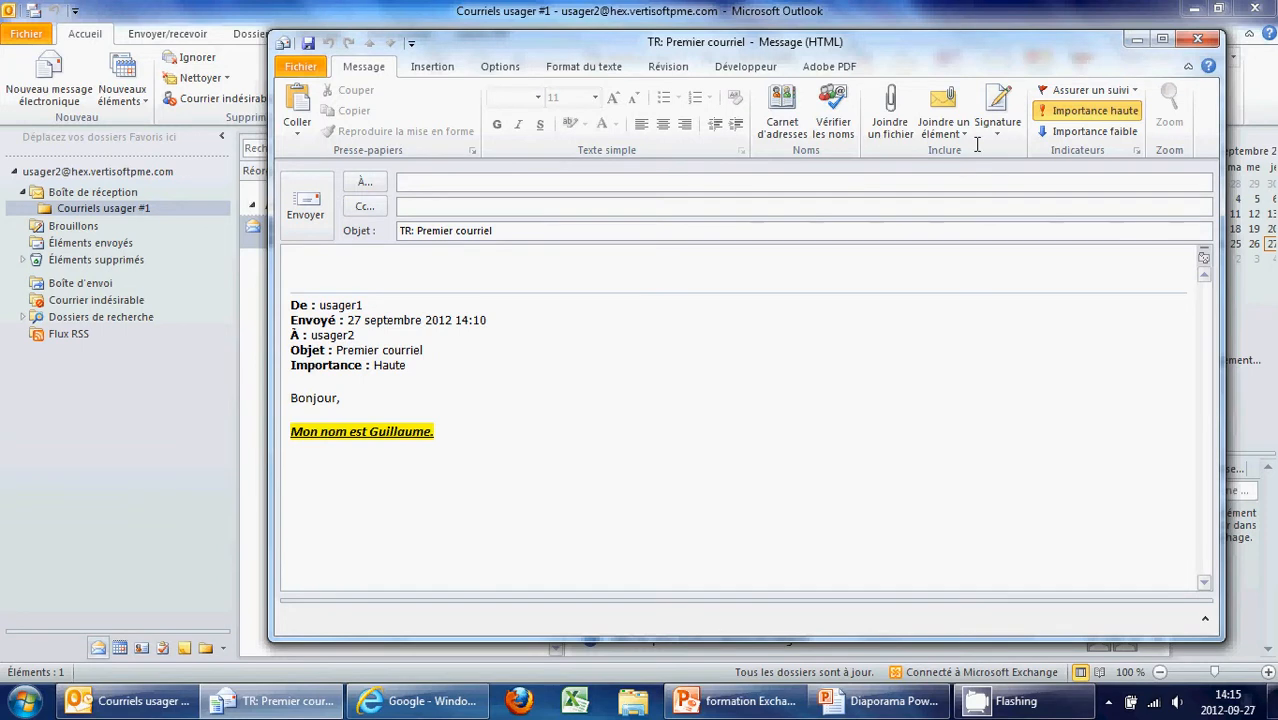
{"action": "left_click", "coordinate": [1197, 40]}
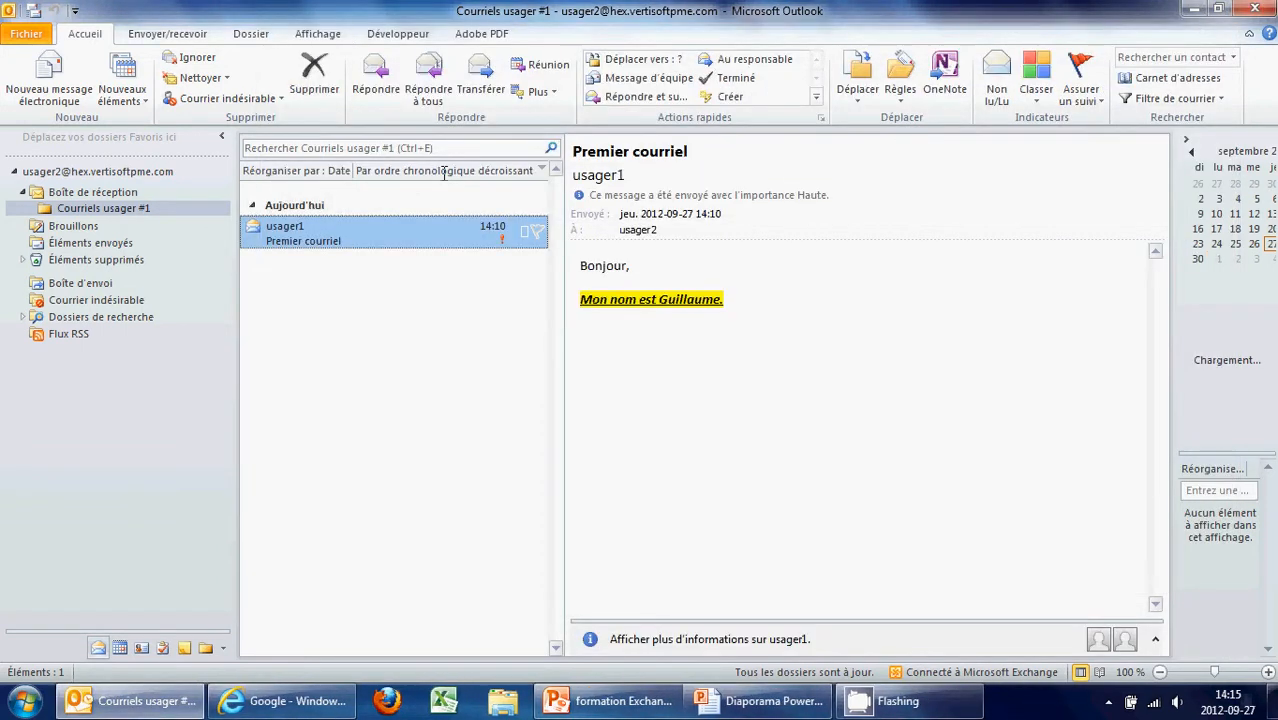
{"action": "left_click", "coordinate": [376, 78]}
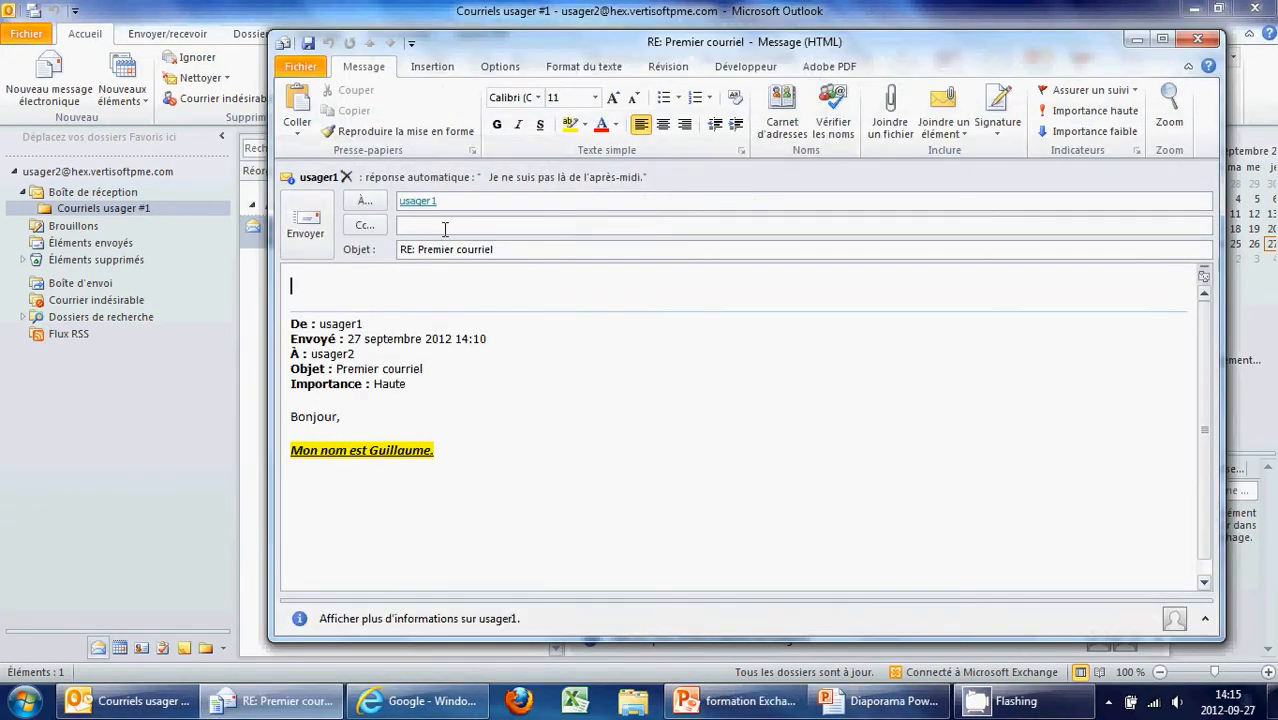
{"action": "left_click", "coordinate": [305, 218]}
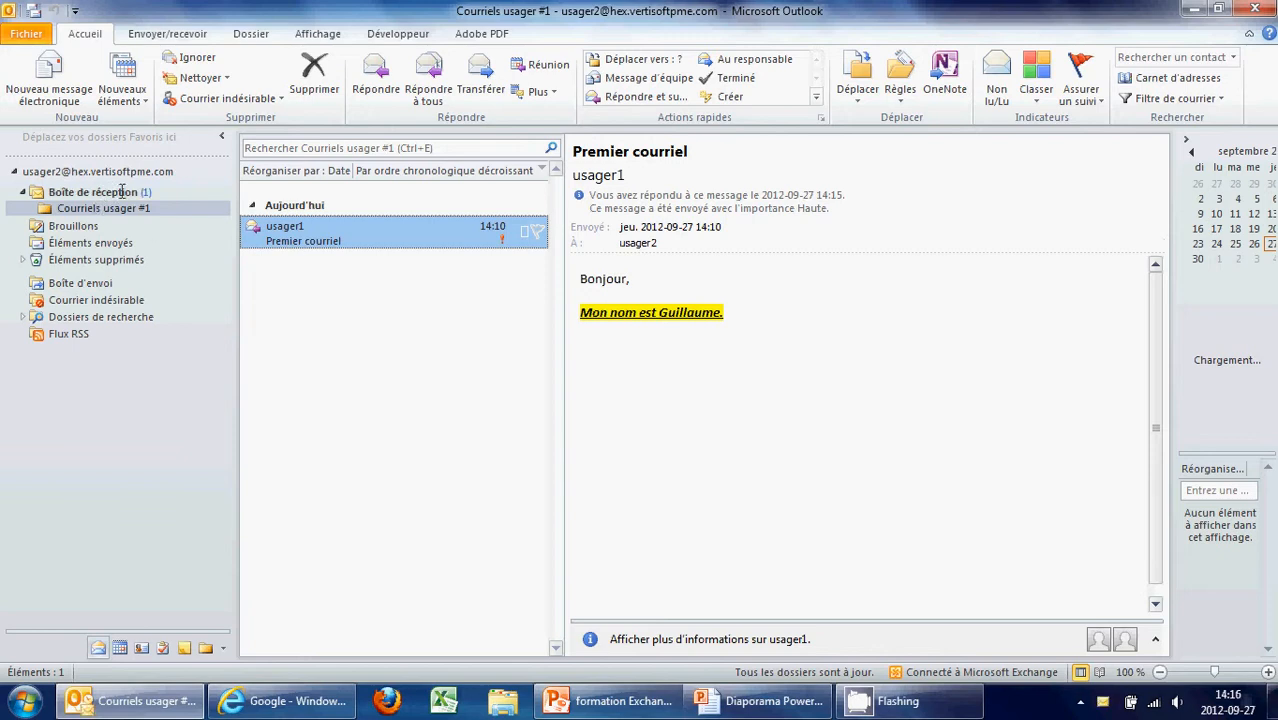
Drag 'Réponse automatique : Premier courriel' from the inbox into Courriels usager #1 and view it
{"action": "left_click", "coordinate": [122, 192]}
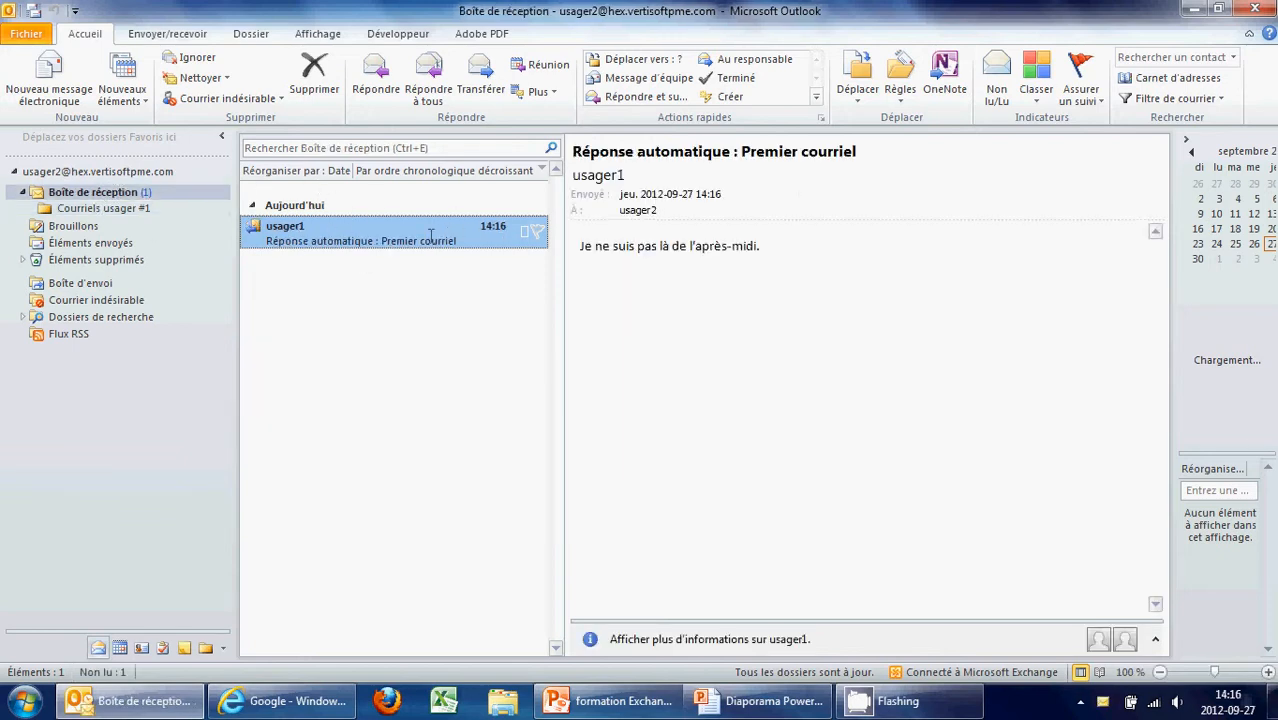
{"action": "left_click_drag", "start_coordinate": [671, 247], "coordinate": [776, 271]}
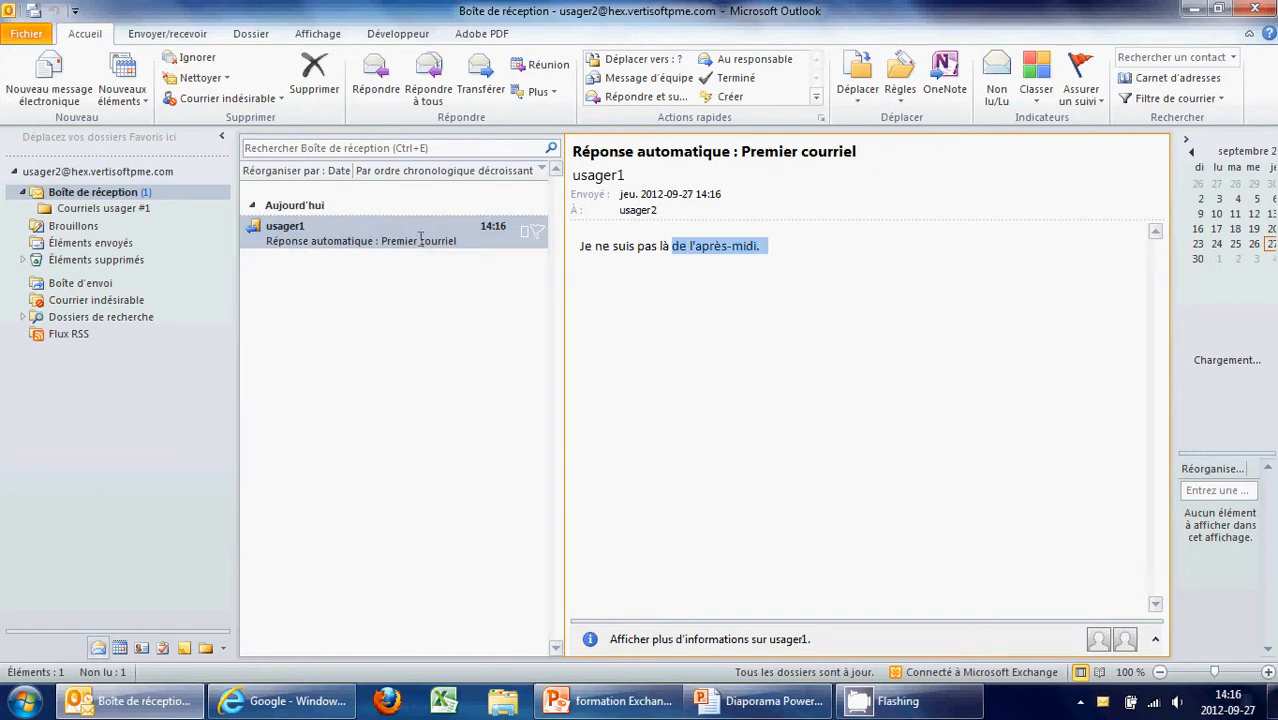
{"action": "left_click", "coordinate": [384, 258]}
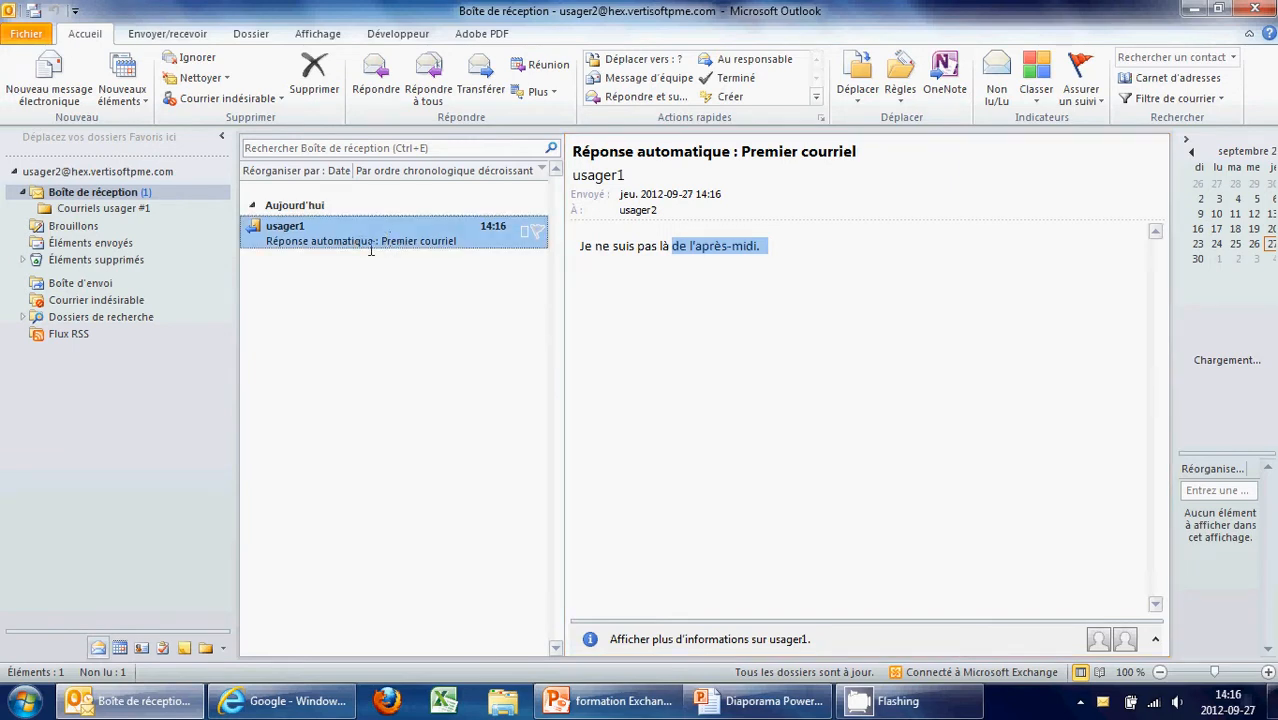
{"action": "left_click", "coordinate": [120, 208]}
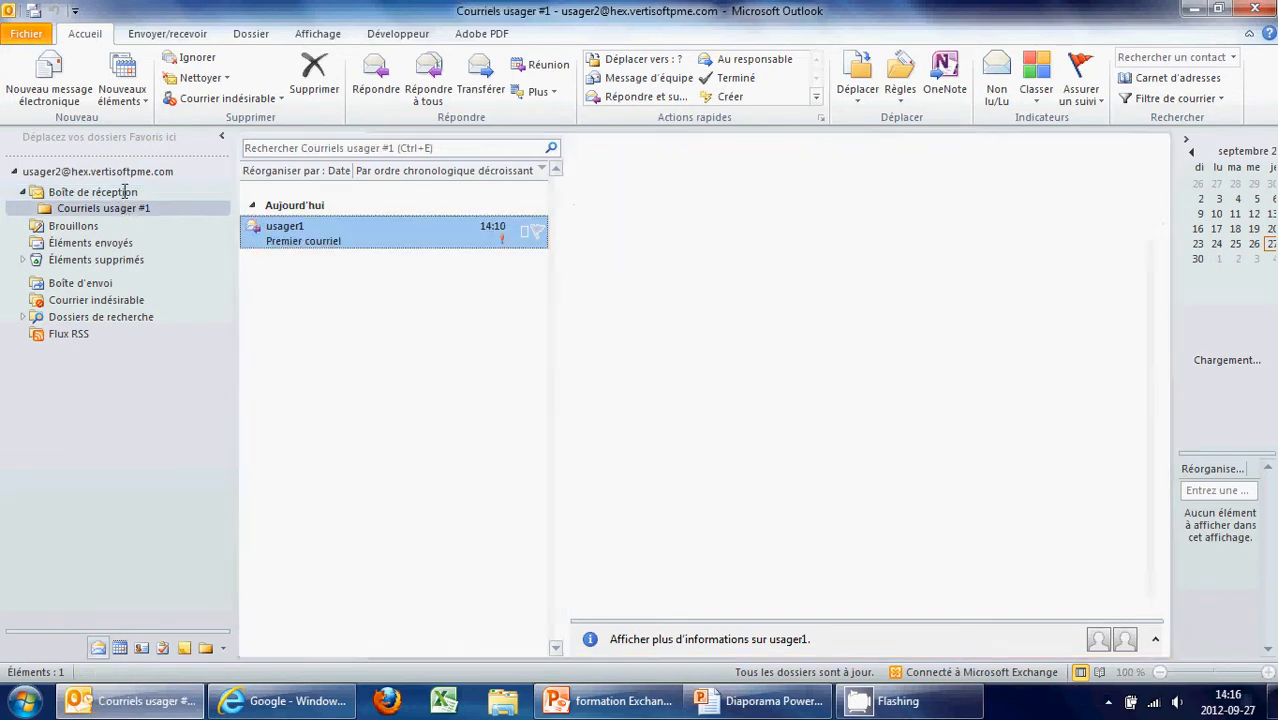
{"action": "left_click", "coordinate": [143, 192]}
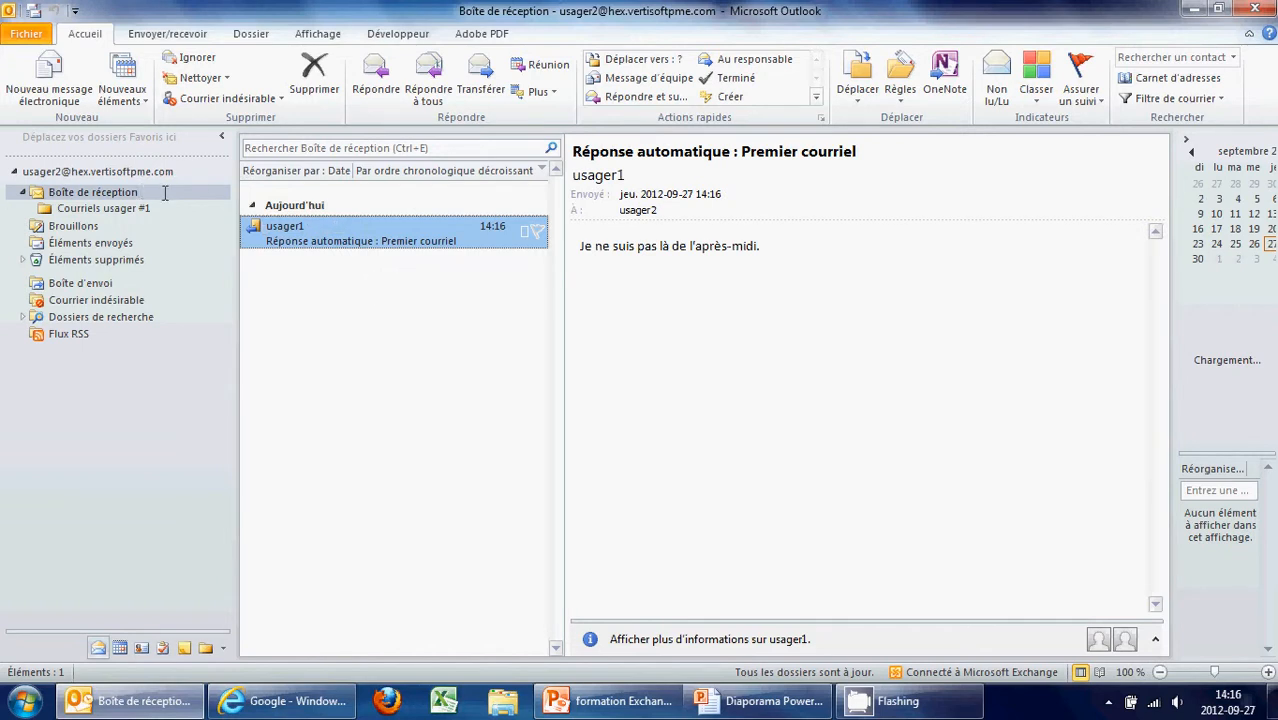
{"action": "left_click_drag", "start_coordinate": [388, 228], "coordinate": [150, 208]}
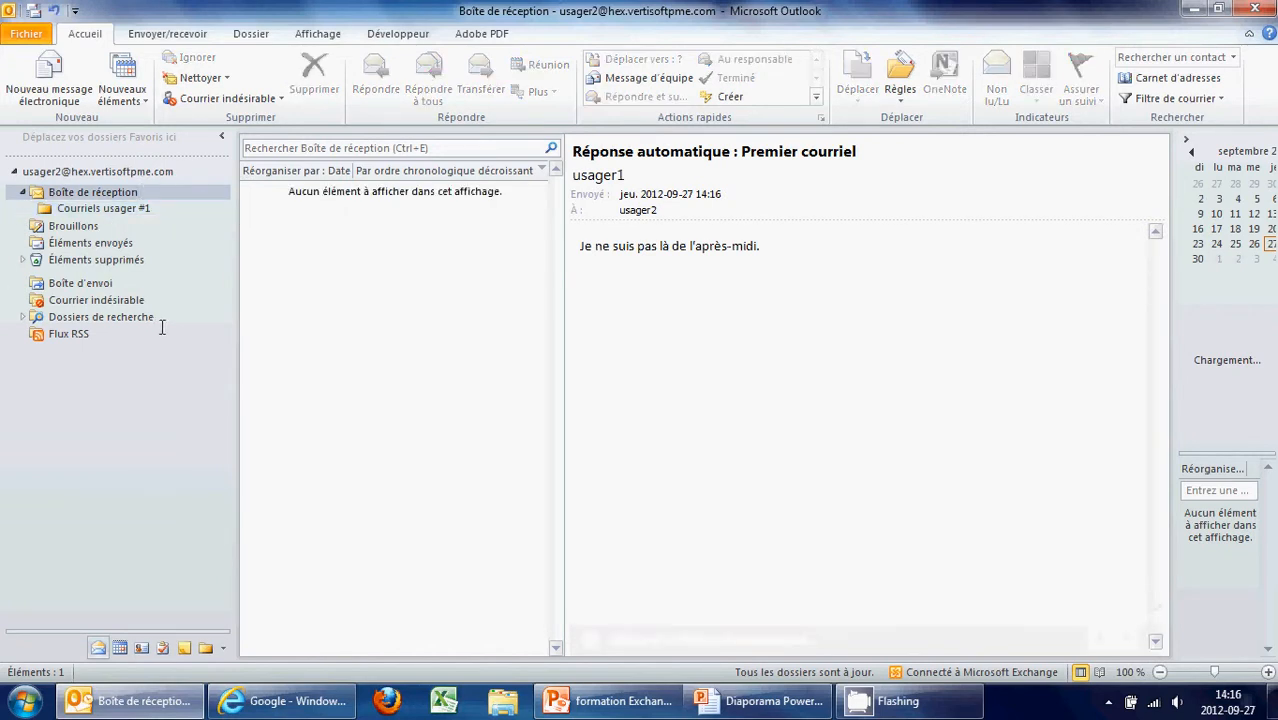
{"action": "left_click", "coordinate": [132, 210]}
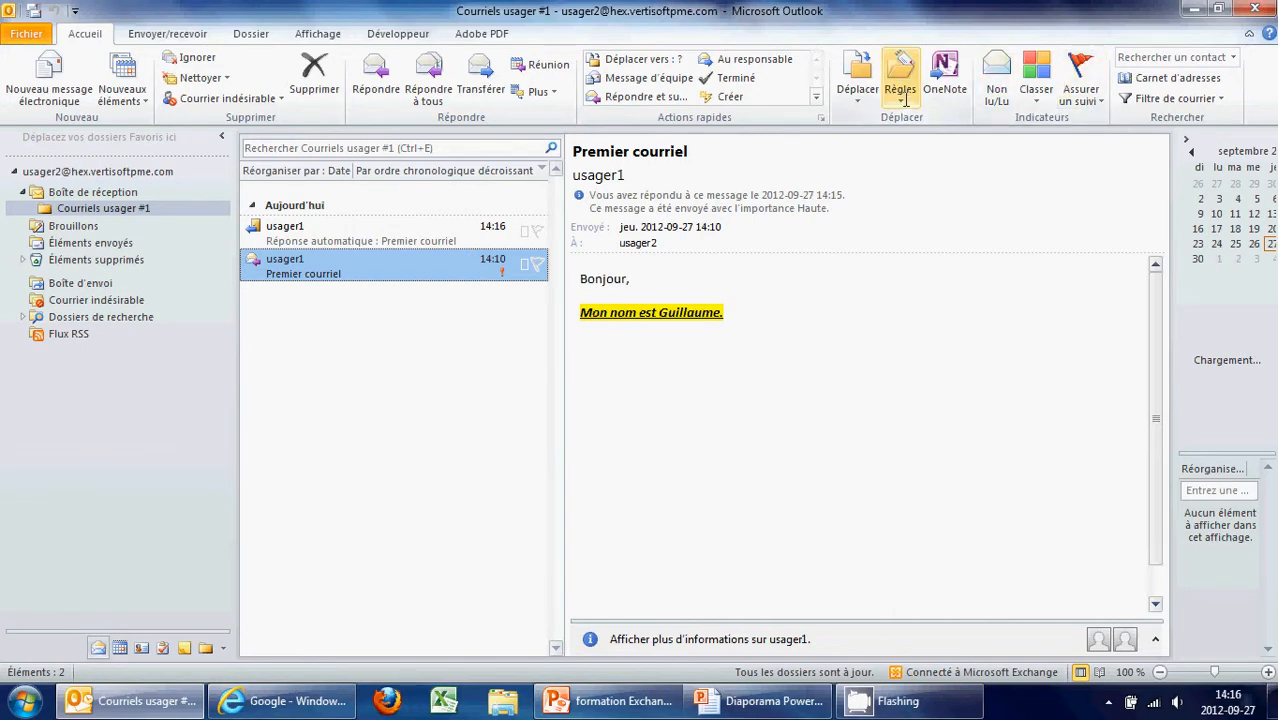
Set up an 'always move messages from this sender' rule from the Premier courriel message
{"action": "mouse_move", "coordinate": [320, 263]}
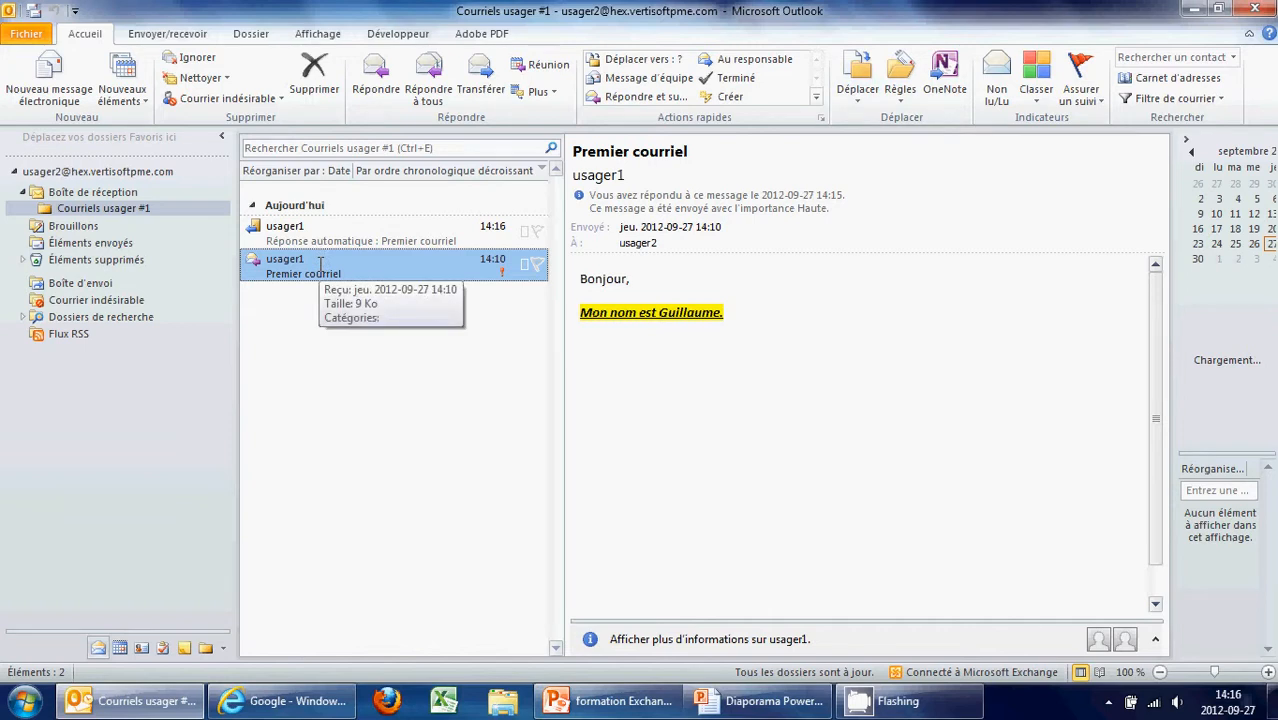
{"action": "right_click", "coordinate": [320, 263]}
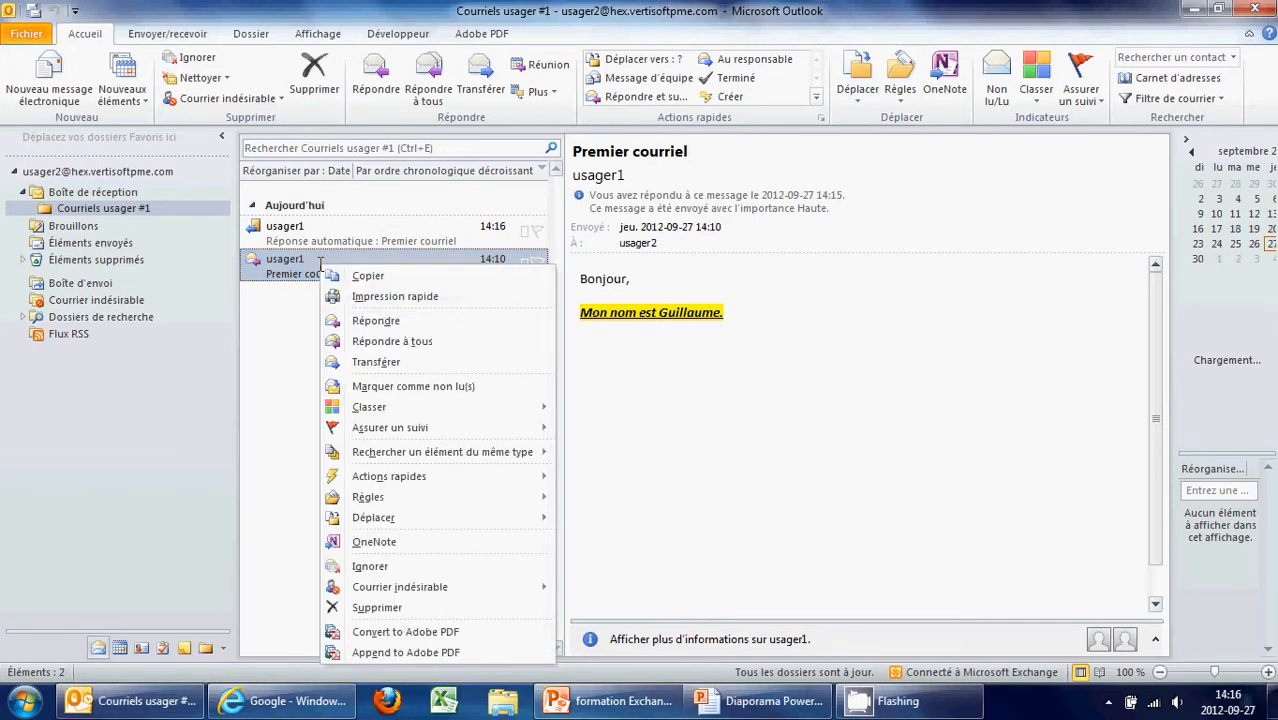
{"action": "mouse_move", "coordinate": [394, 458]}
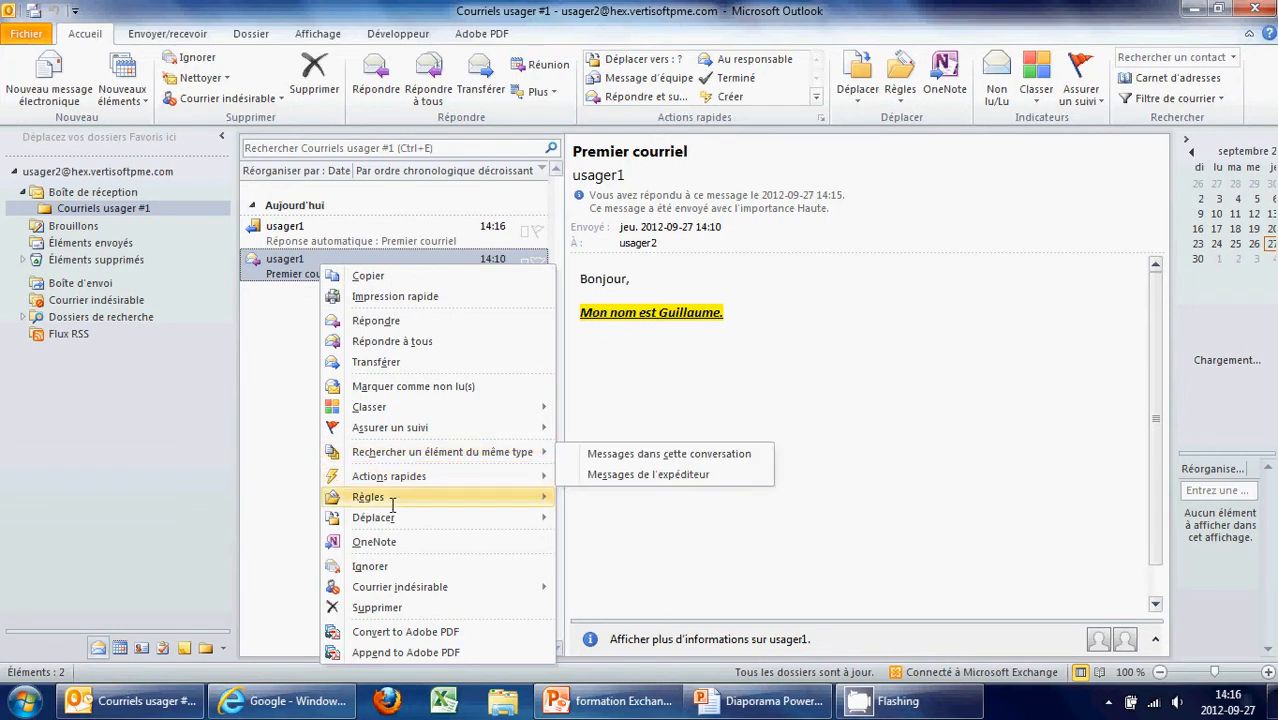
{"action": "mouse_move", "coordinate": [525, 497]}
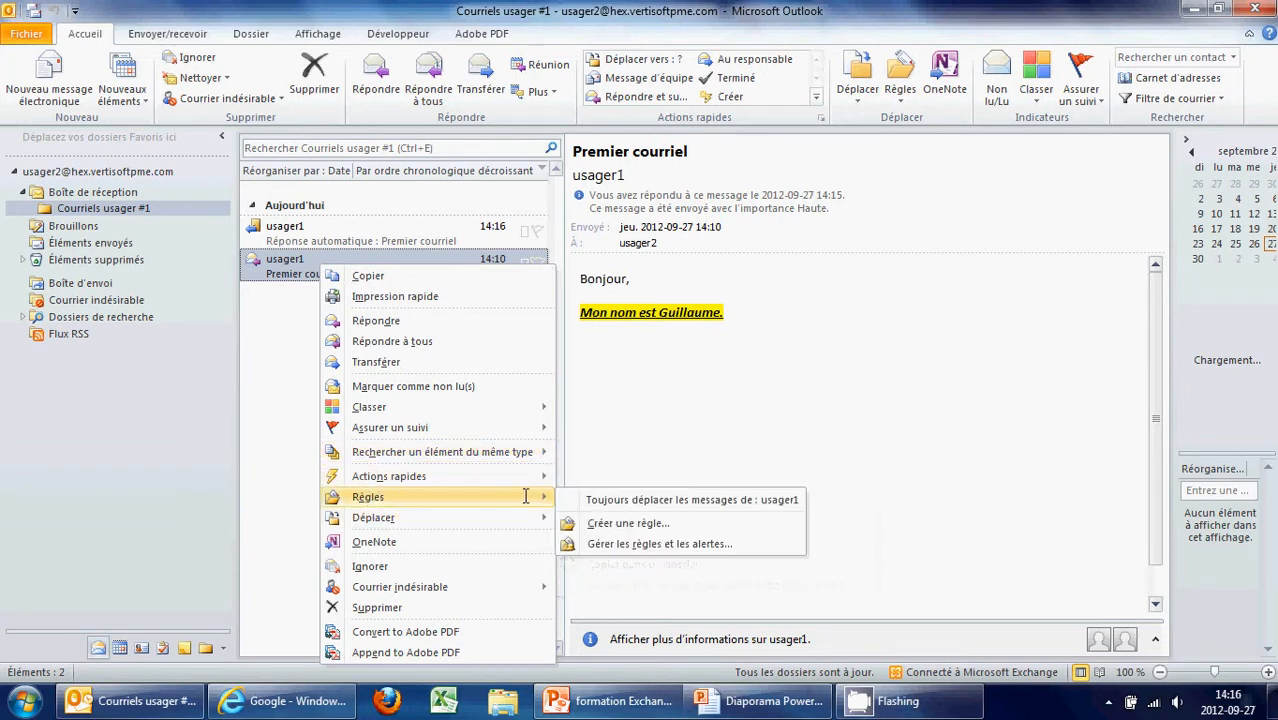
{"action": "left_click", "coordinate": [630, 499]}
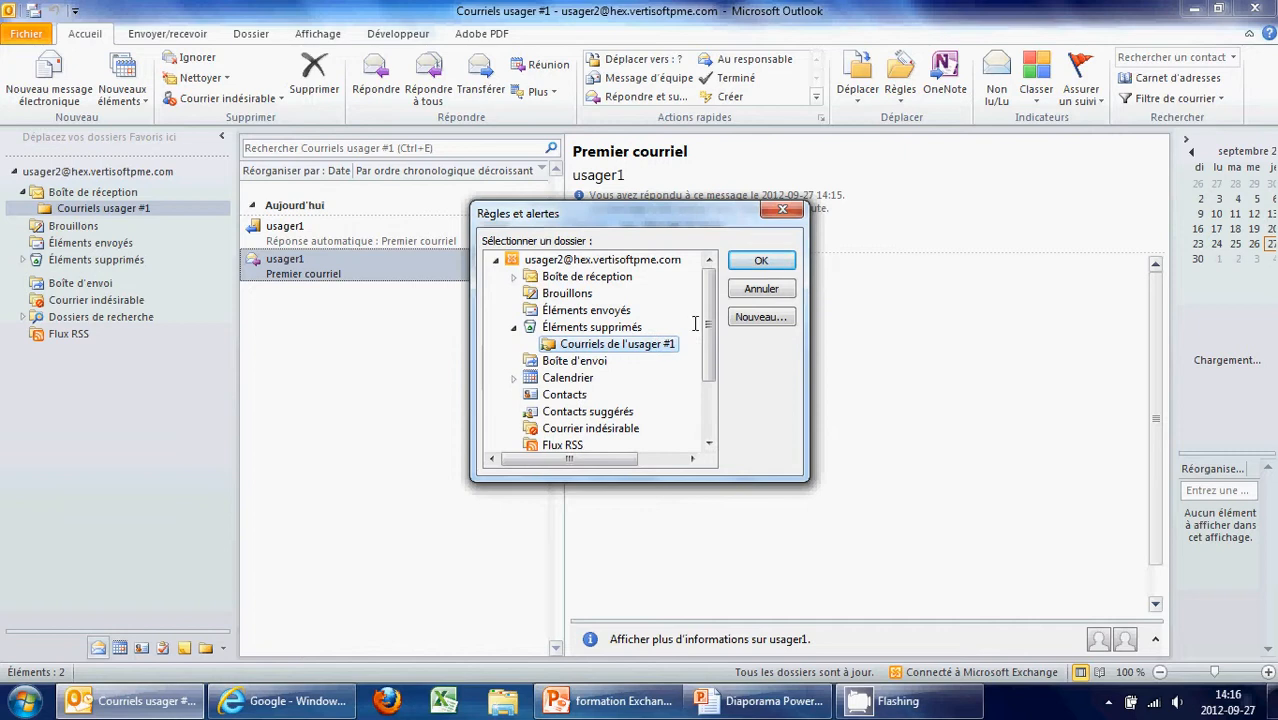
{"action": "left_click", "coordinate": [761, 260]}
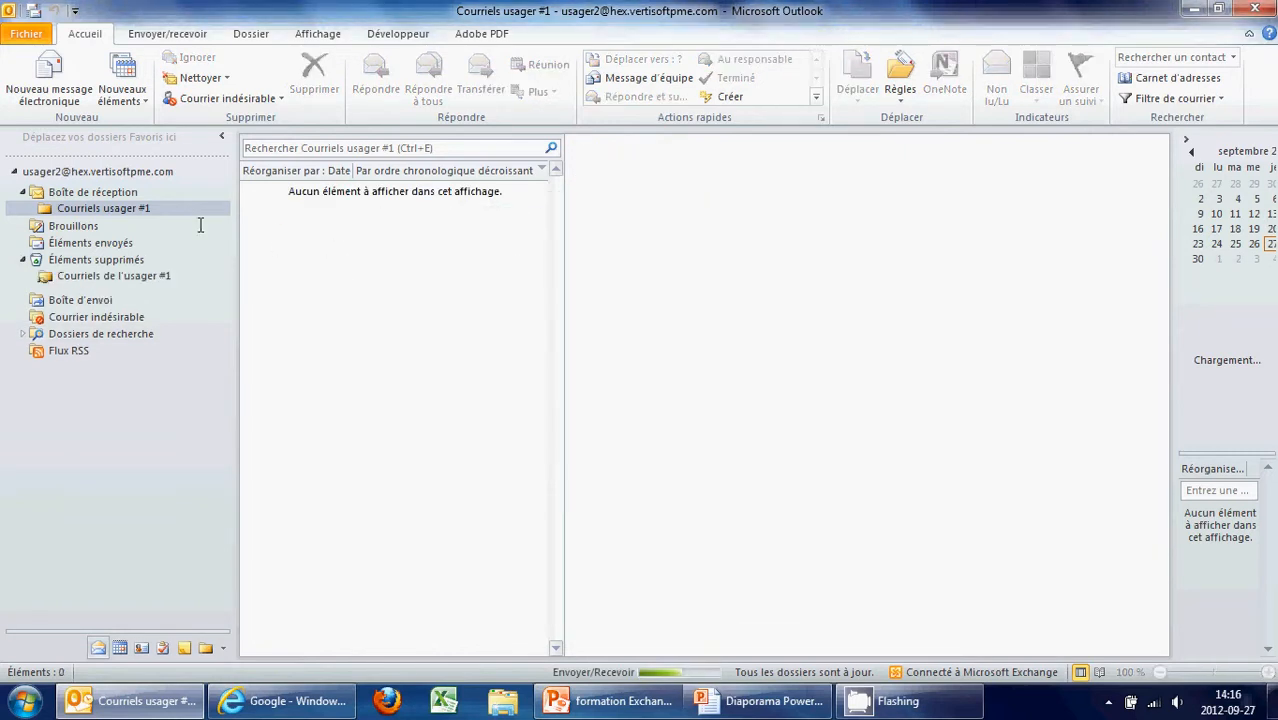
Check the inbox, deleted items and Courriels folders, ending in Courriels usager #1
{"action": "left_click", "coordinate": [112, 194]}
{"action": "left_click", "coordinate": [113, 206]}
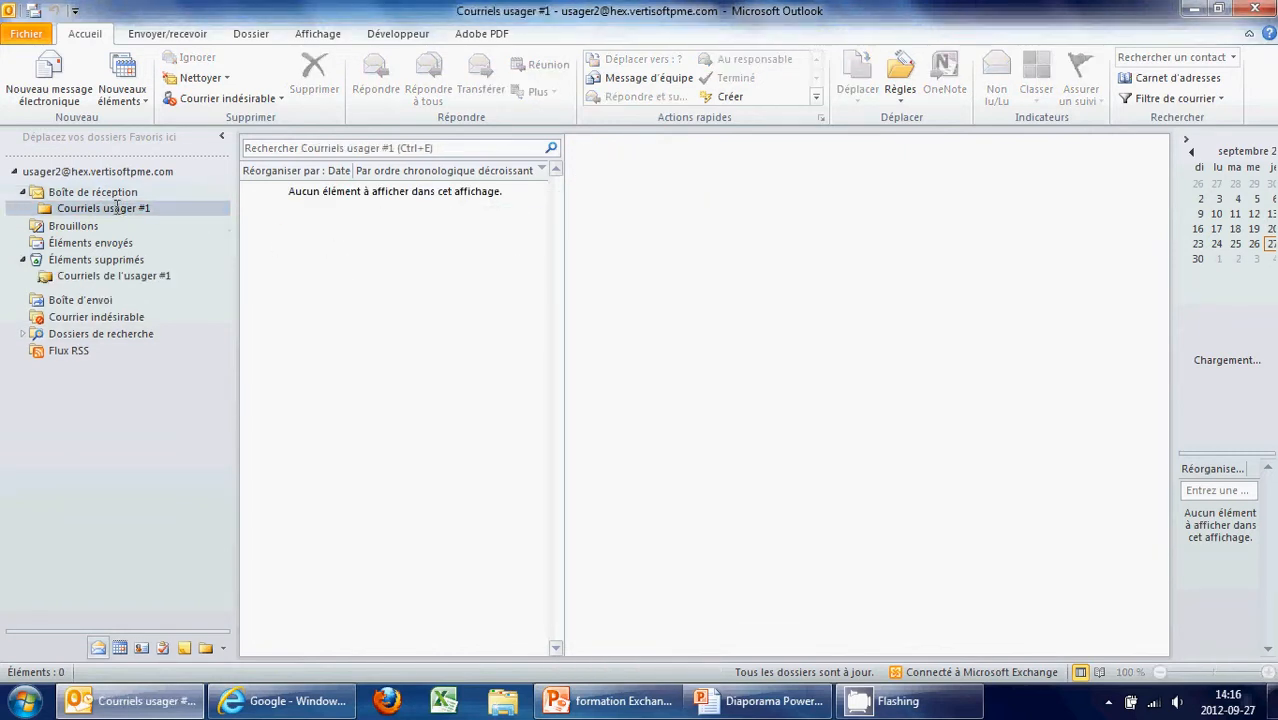
{"action": "left_click", "coordinate": [118, 260]}
{"action": "left_click", "coordinate": [120, 275]}
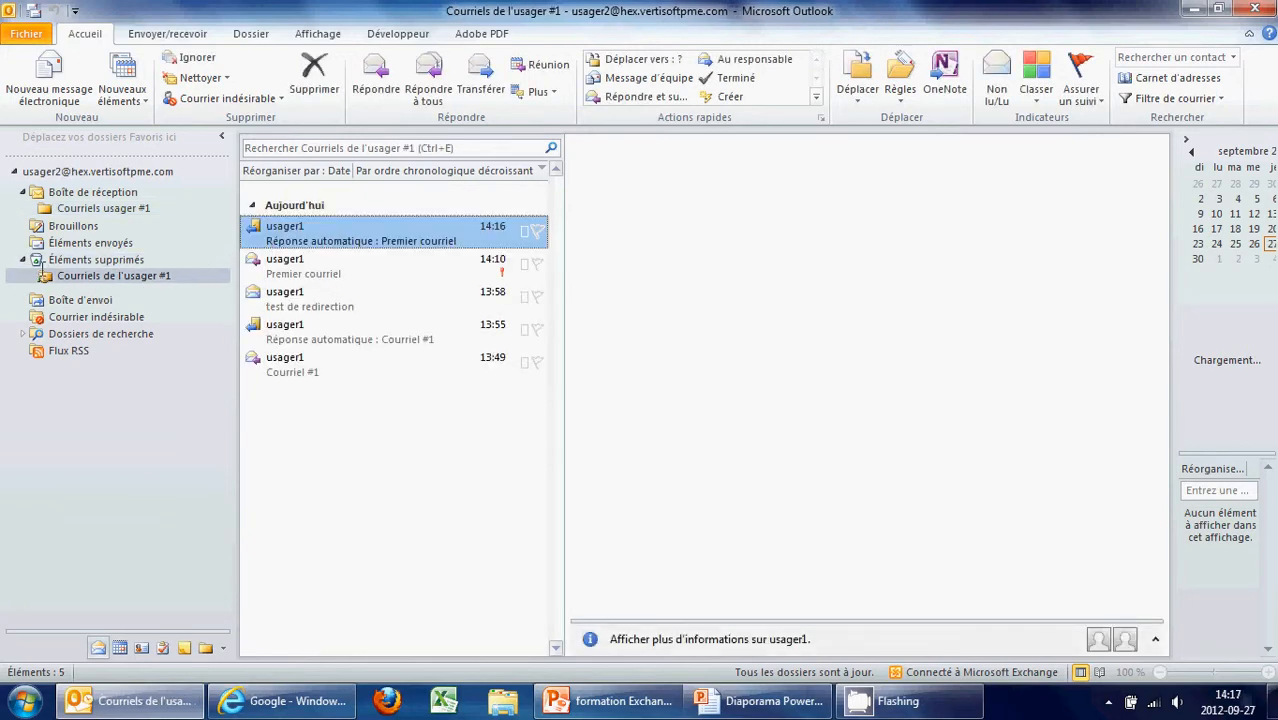
{"action": "left_click", "coordinate": [24, 259]}
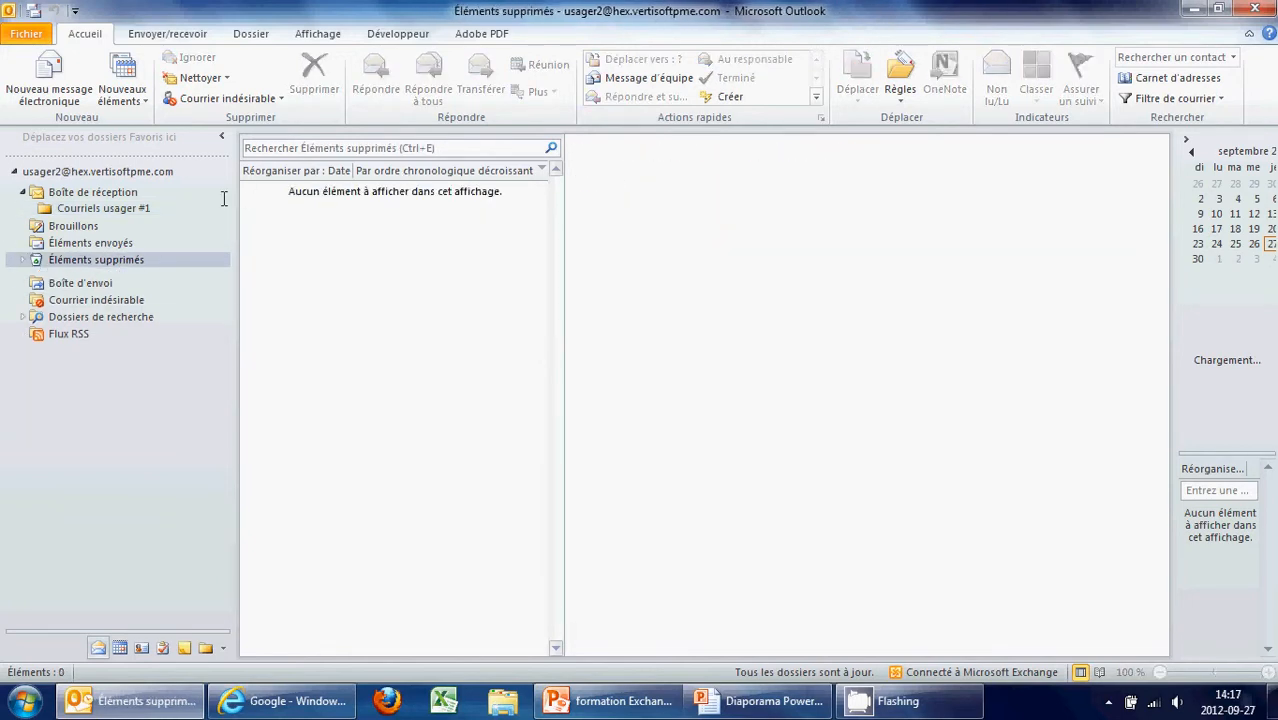
{"action": "left_click", "coordinate": [88, 207]}
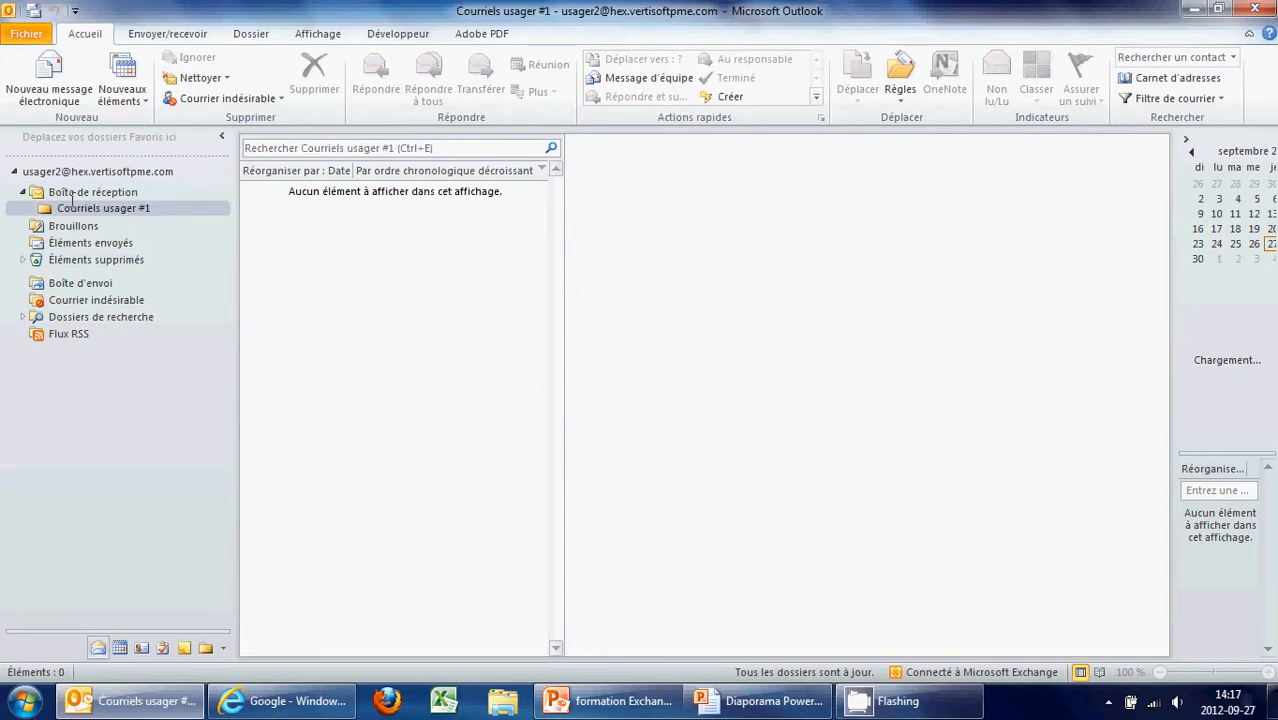
In Règles et alertes, change the rule's destination folder to Courriels usager #1
{"action": "left_click", "coordinate": [900, 70]}
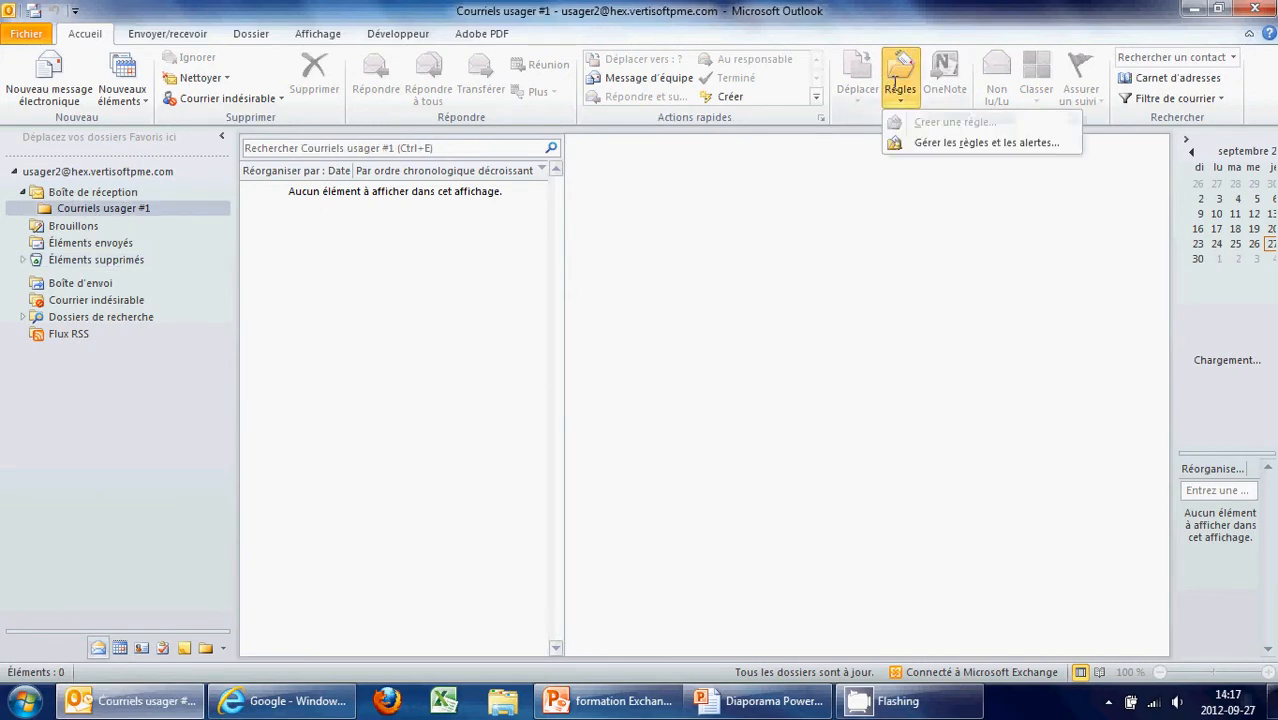
{"action": "left_click", "coordinate": [931, 143]}
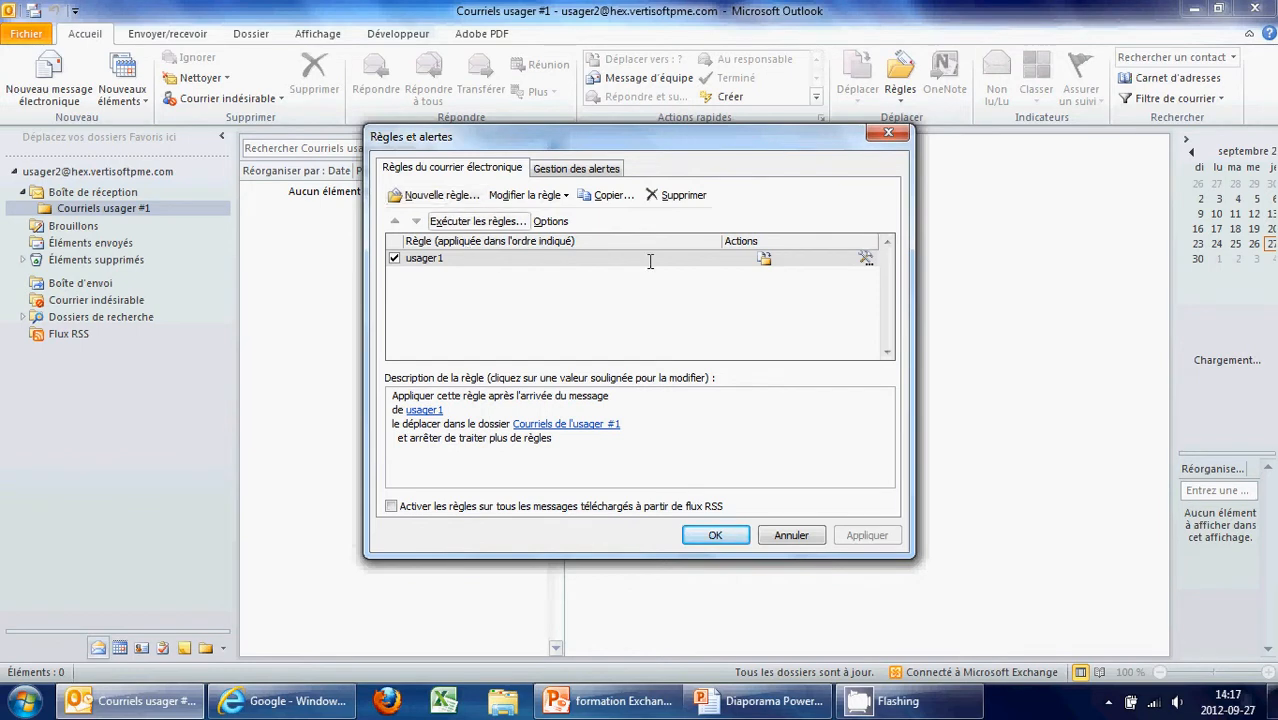
{"action": "left_click", "coordinate": [540, 196]}
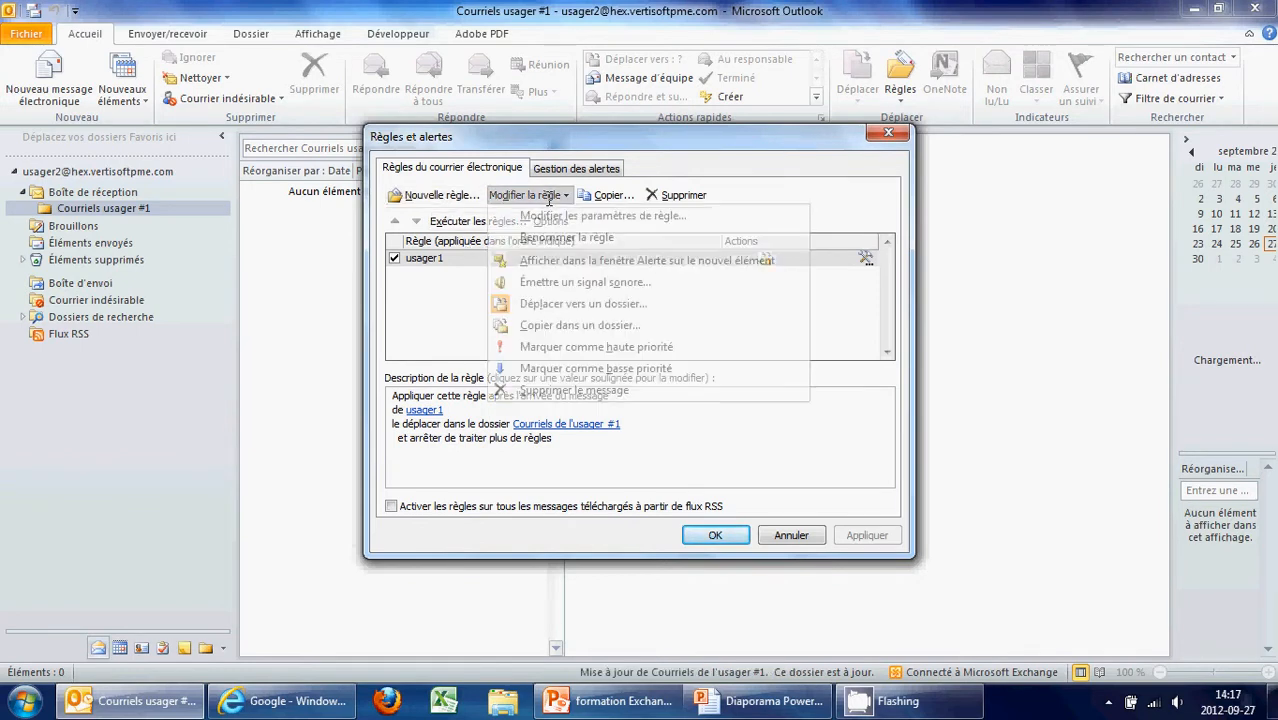
{"action": "left_click", "coordinate": [604, 217]}
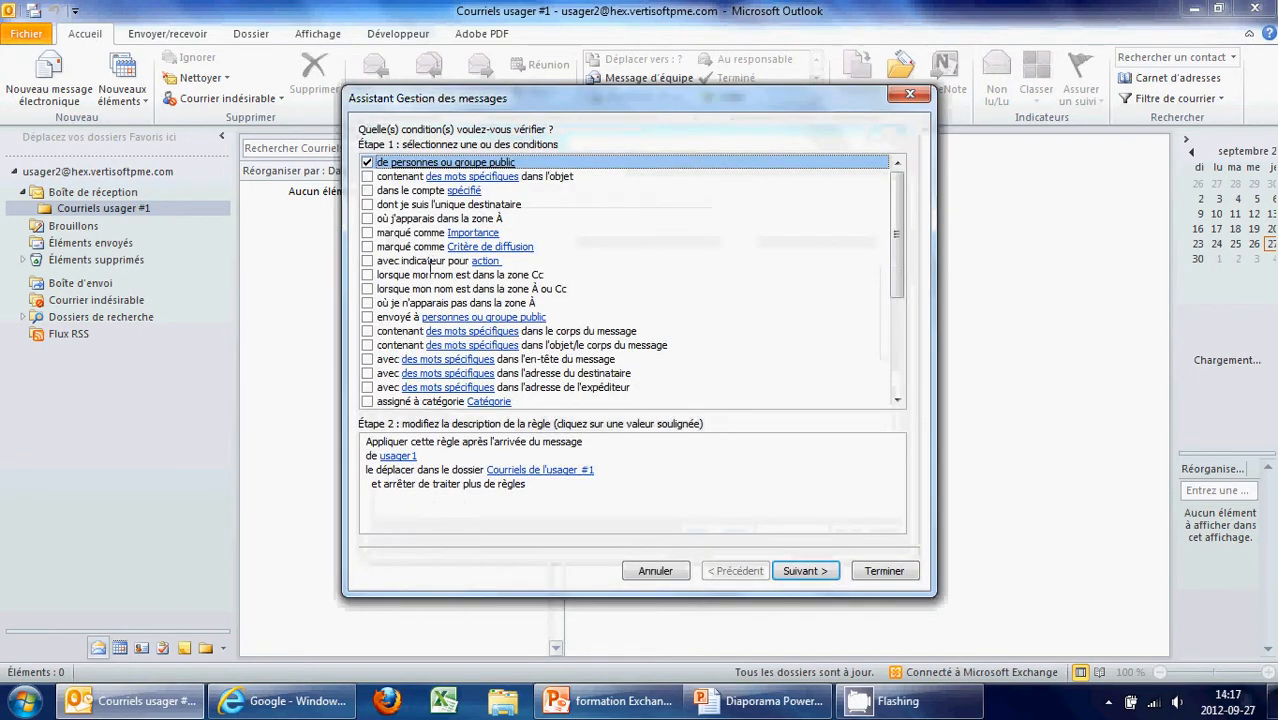
{"action": "left_click", "coordinate": [475, 486]}
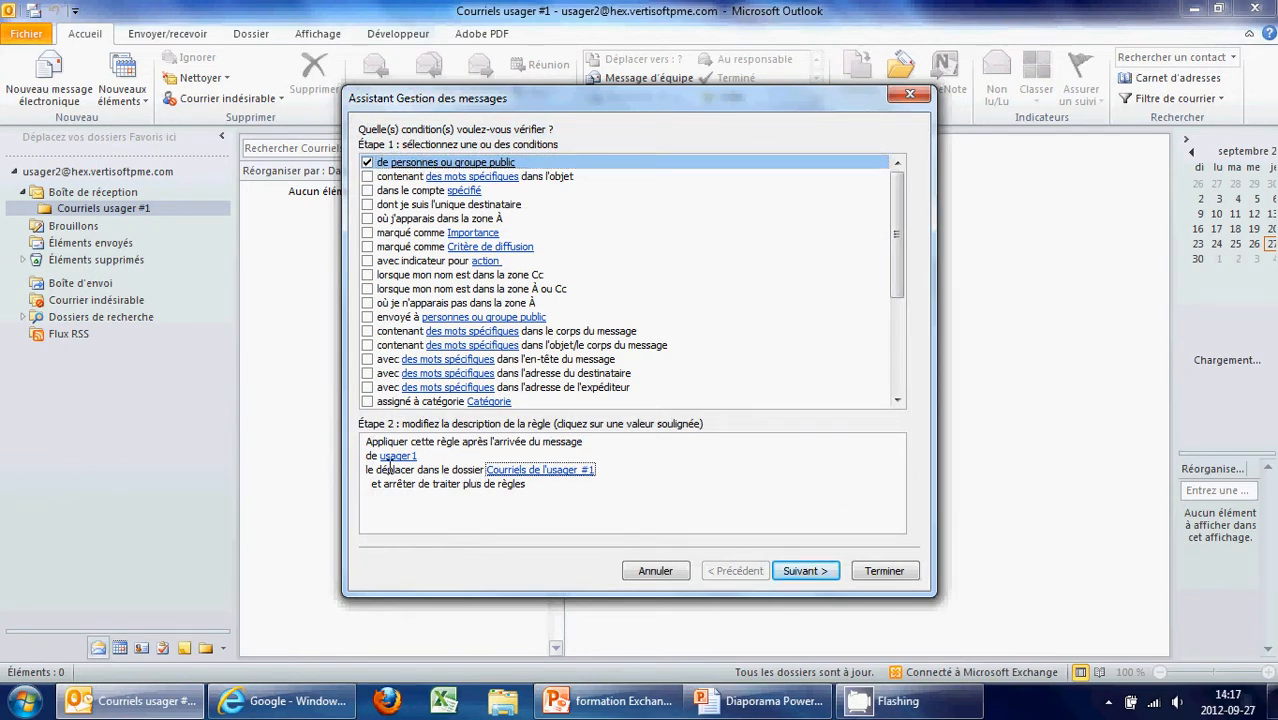
{"action": "left_click", "coordinate": [528, 469]}
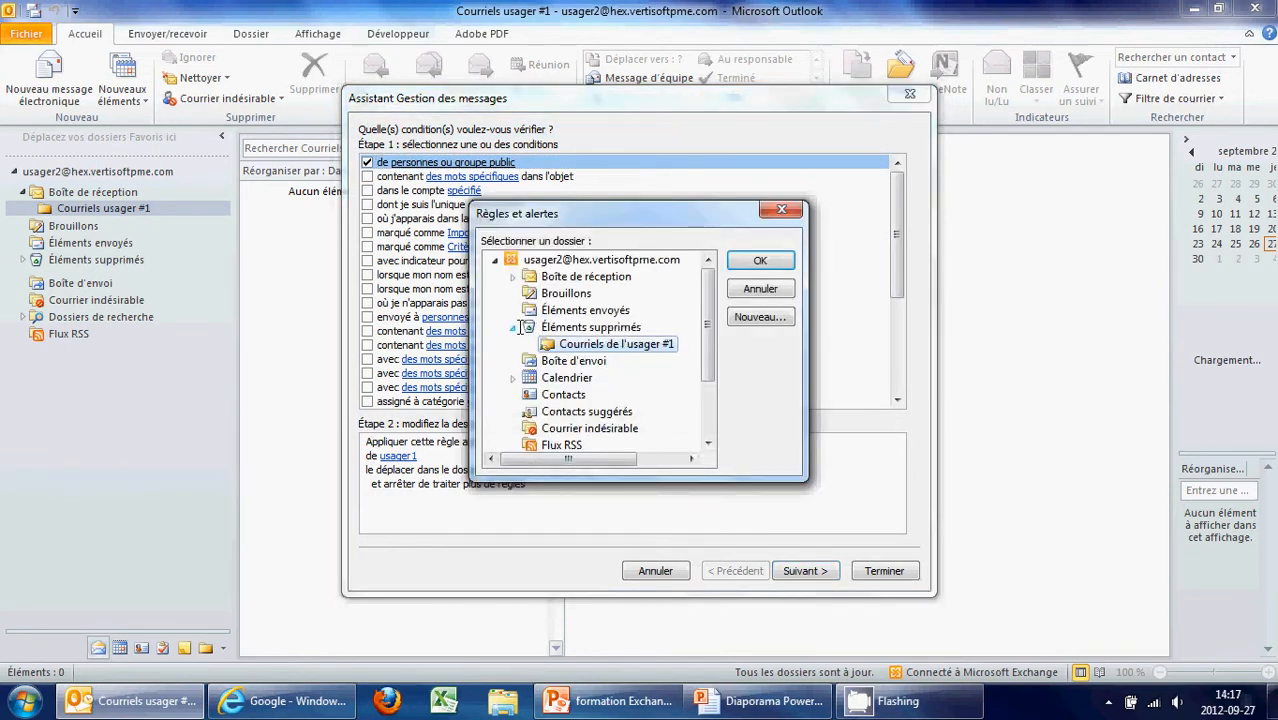
{"action": "left_click", "coordinate": [512, 327]}
{"action": "left_click", "coordinate": [512, 276]}
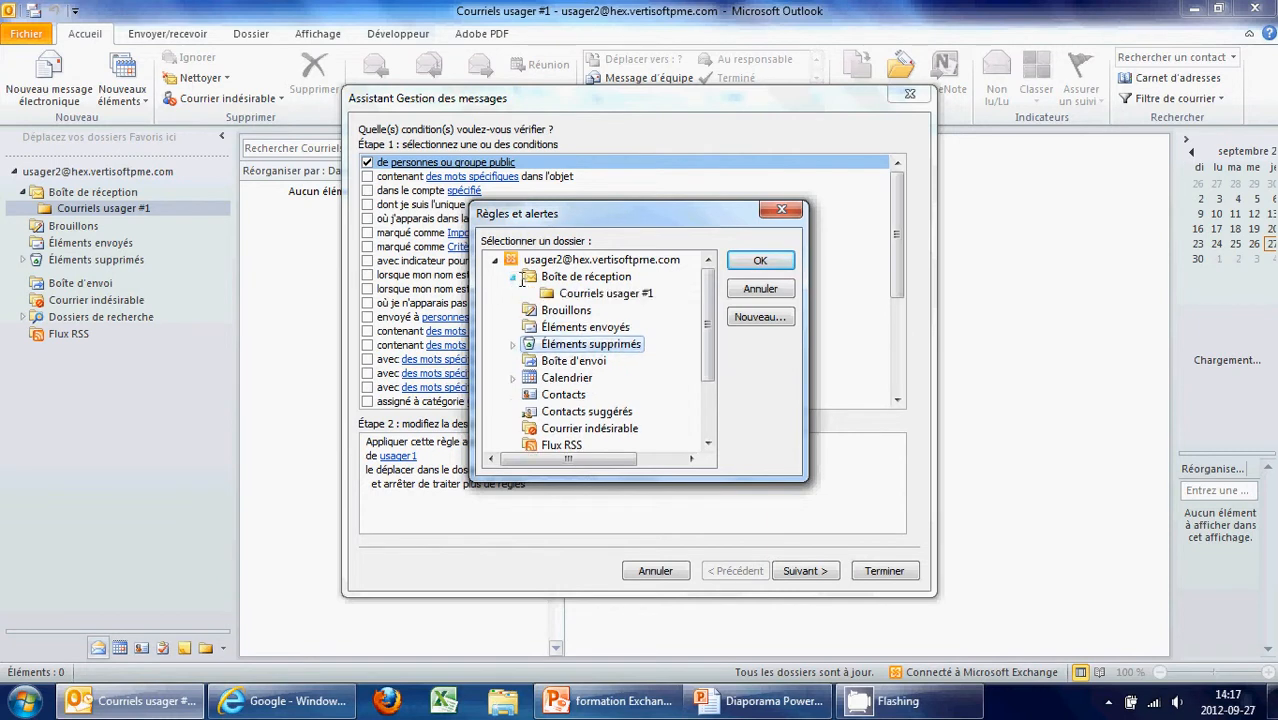
{"action": "left_click", "coordinate": [562, 292]}
{"action": "left_click", "coordinate": [760, 261]}
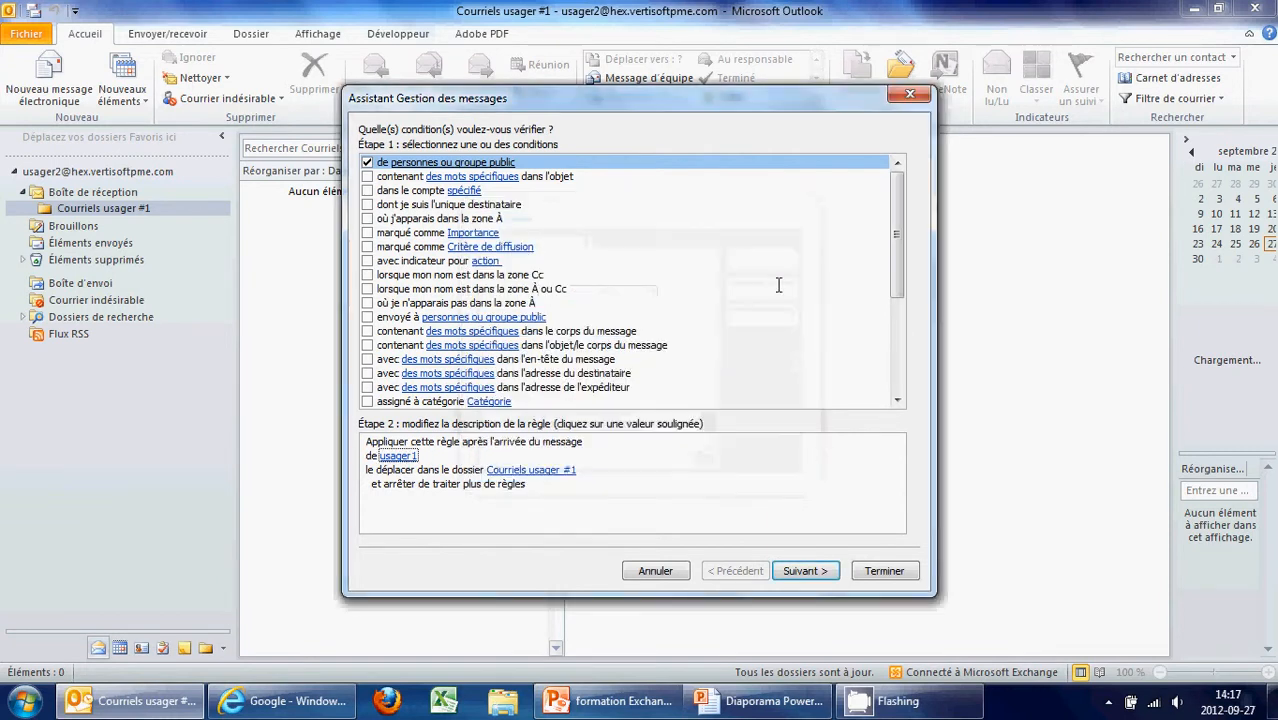
Finish the rule, apply it and close Règles et alertes
{"action": "left_click", "coordinate": [876, 569]}
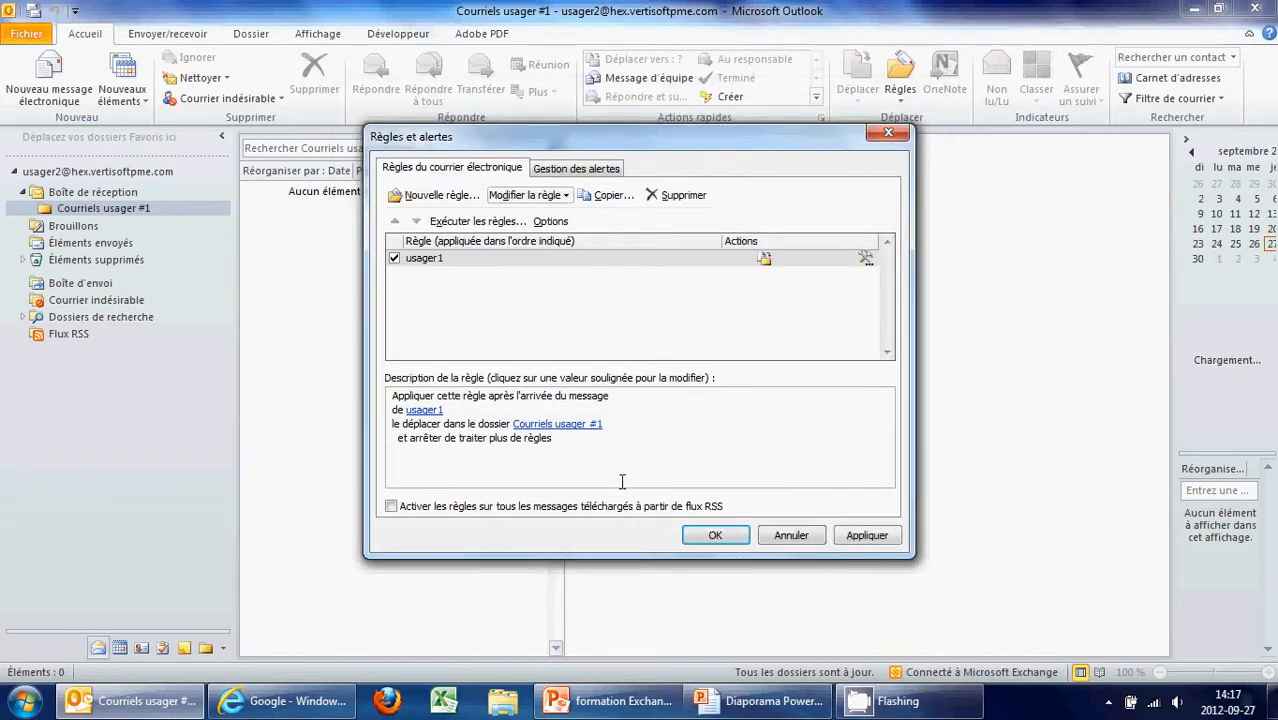
{"action": "left_click", "coordinate": [838, 536]}
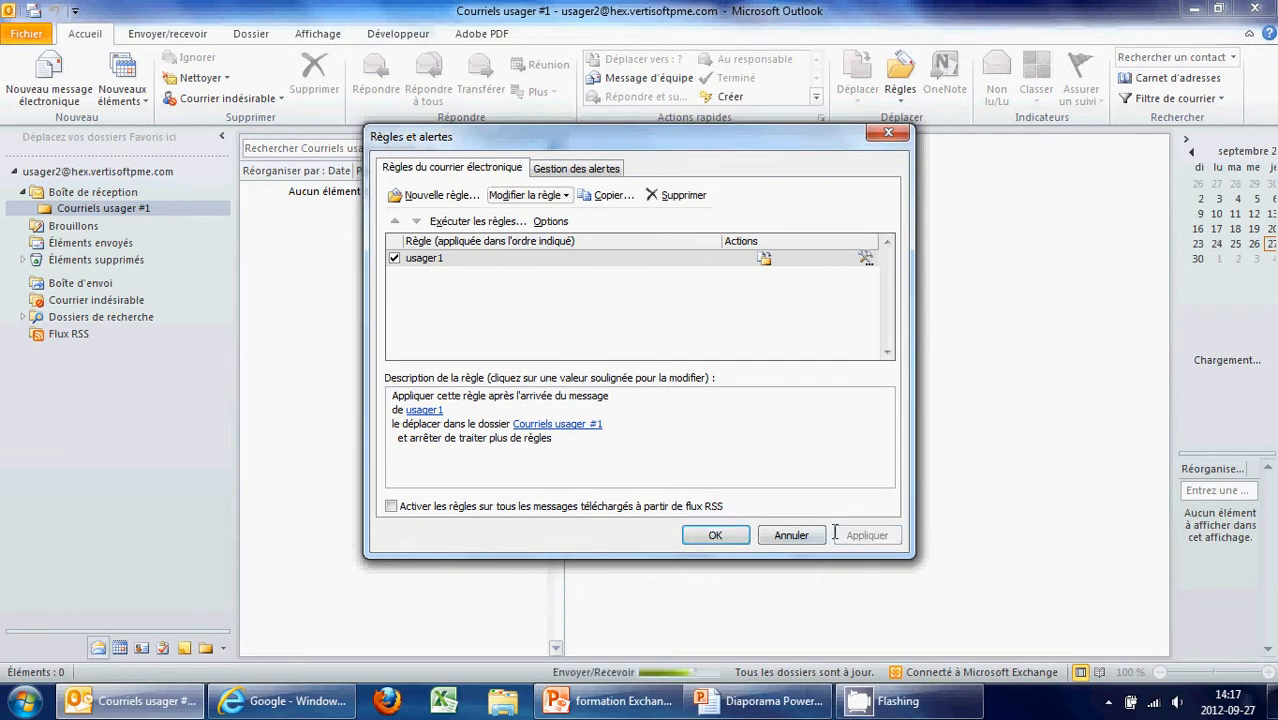
{"action": "left_click", "coordinate": [716, 535]}
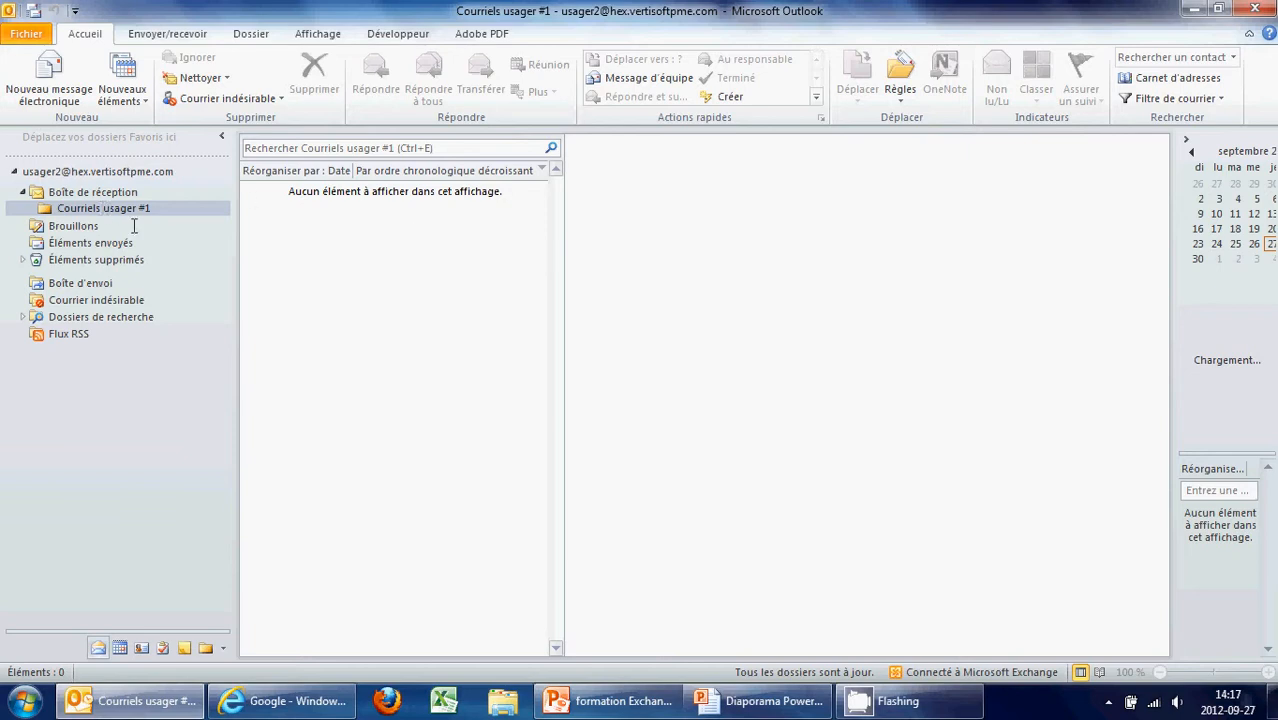
Go to hex.vertisoftpme.com in Internet Explorer
{"action": "left_click", "coordinate": [288, 705]}
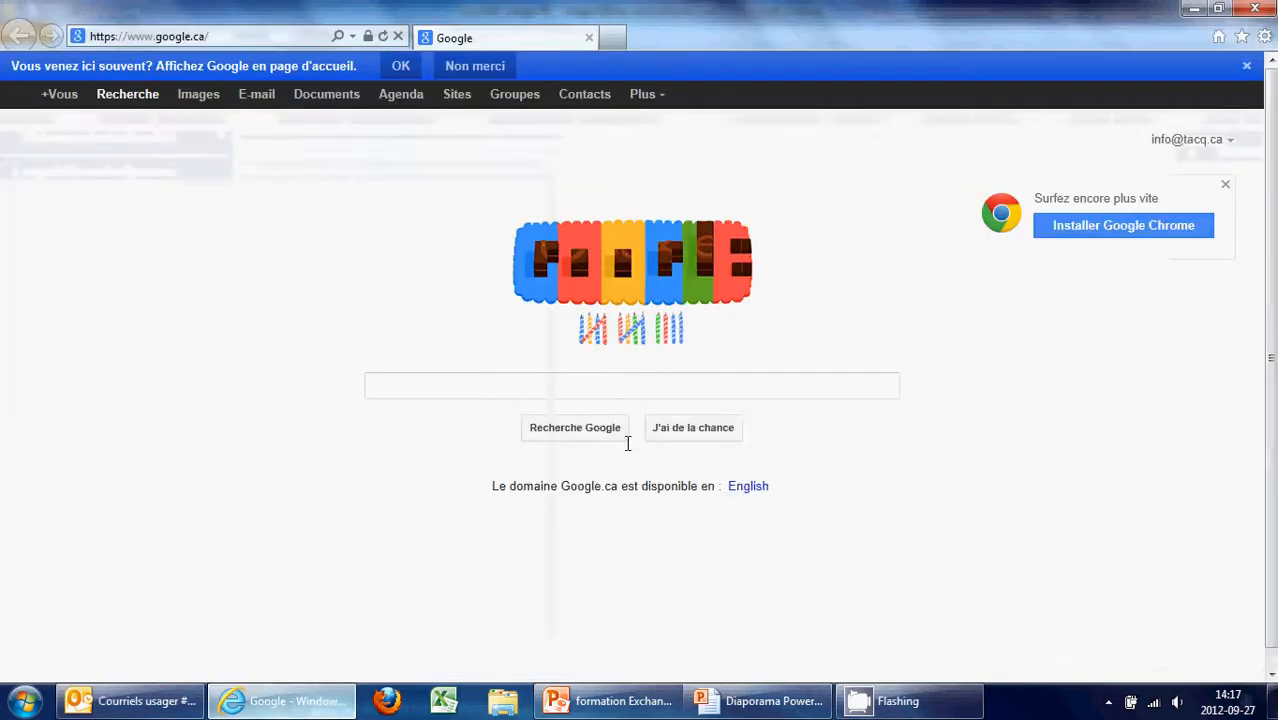
{"action": "left_click", "coordinate": [252, 37]}
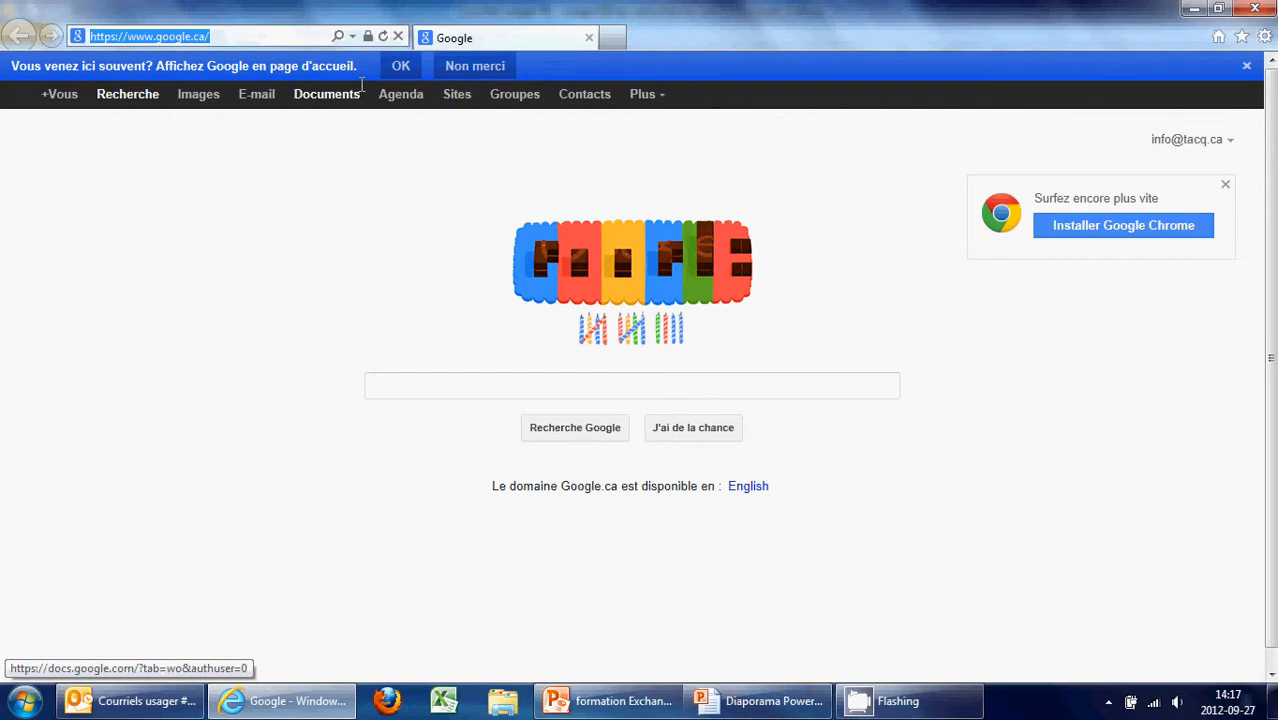
{"action": "type", "text": "hex.vertisoftpme.com/"}
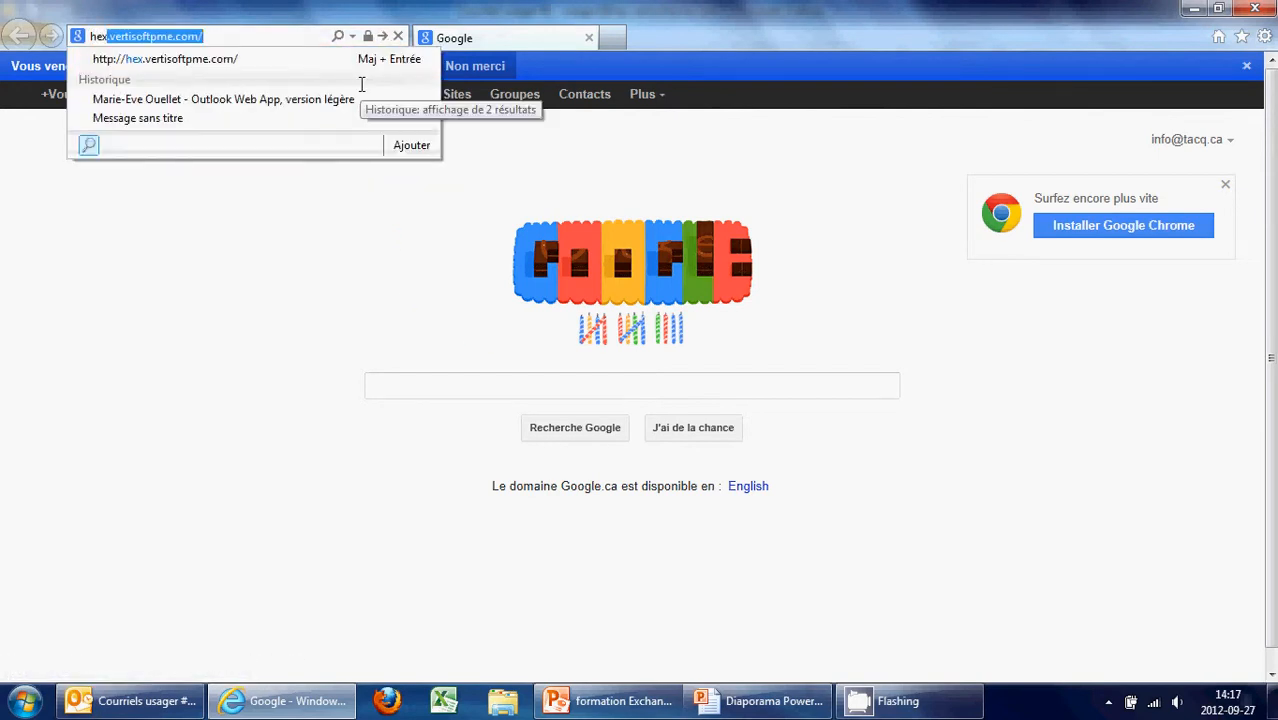
{"action": "key", "text": "Return"}
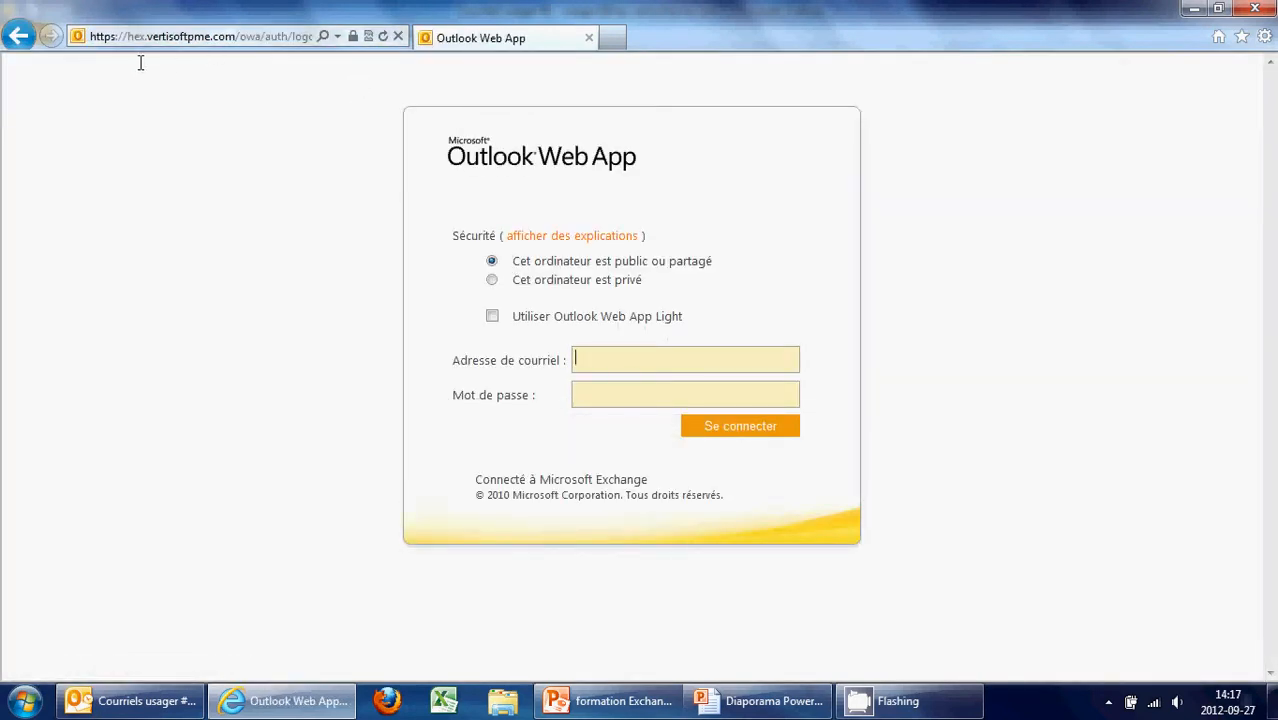
Sign in to Outlook Web App with the first test user's e-mail address and password
{"action": "left_click", "coordinate": [664, 361]}
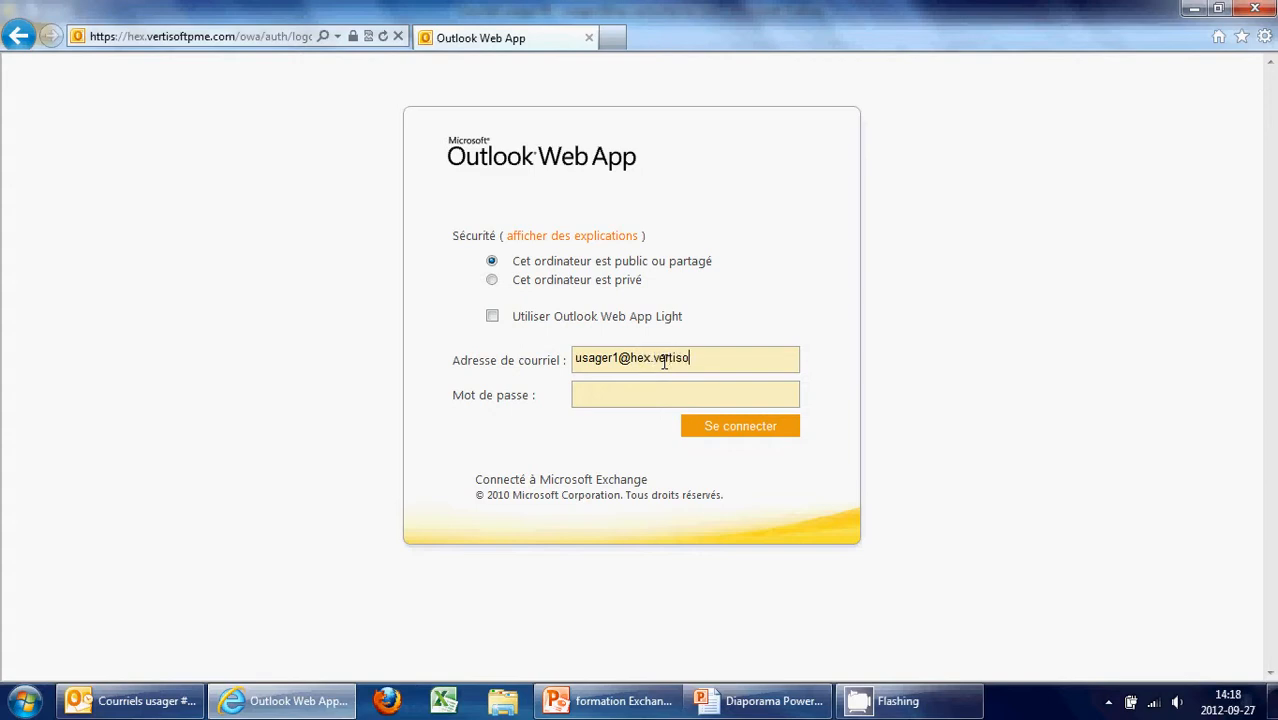
{"action": "key", "text": "Tab"}
{"action": "type", "text": "*******"}
{"action": "key", "text": "Return"}
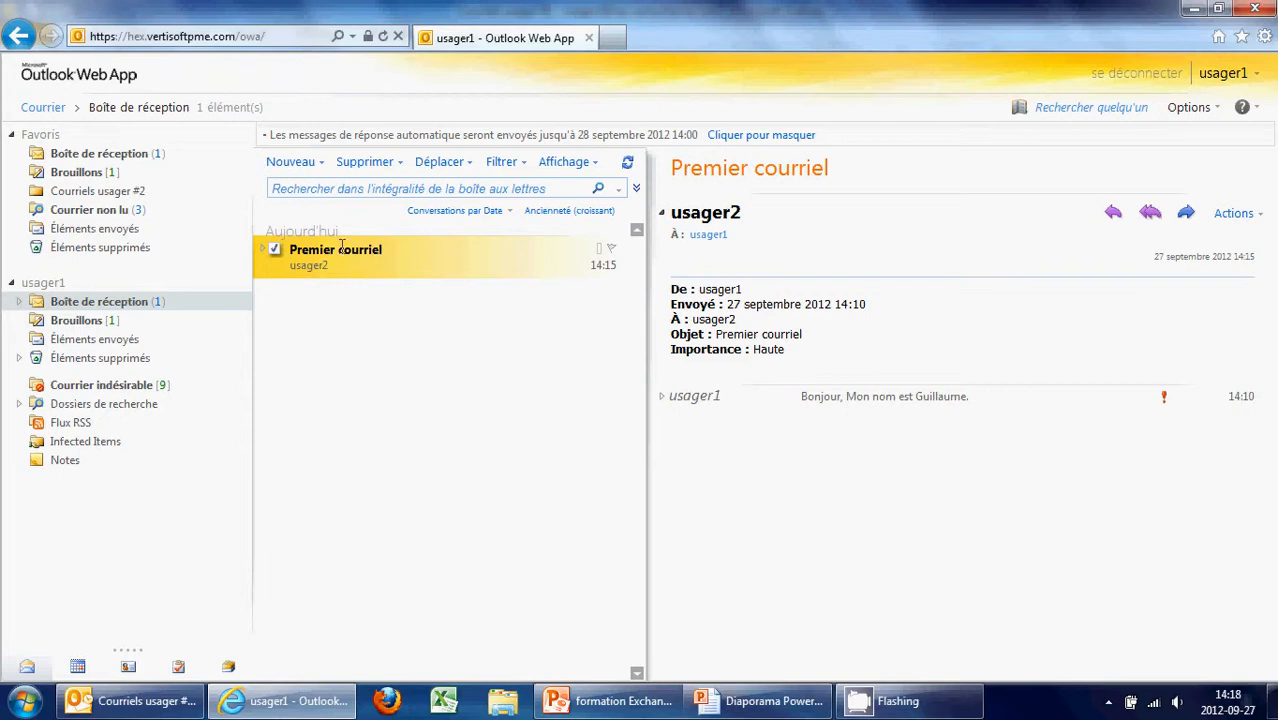
Send the second test user a new message with subject 'Test de redirection'
{"action": "left_click", "coordinate": [295, 163]}
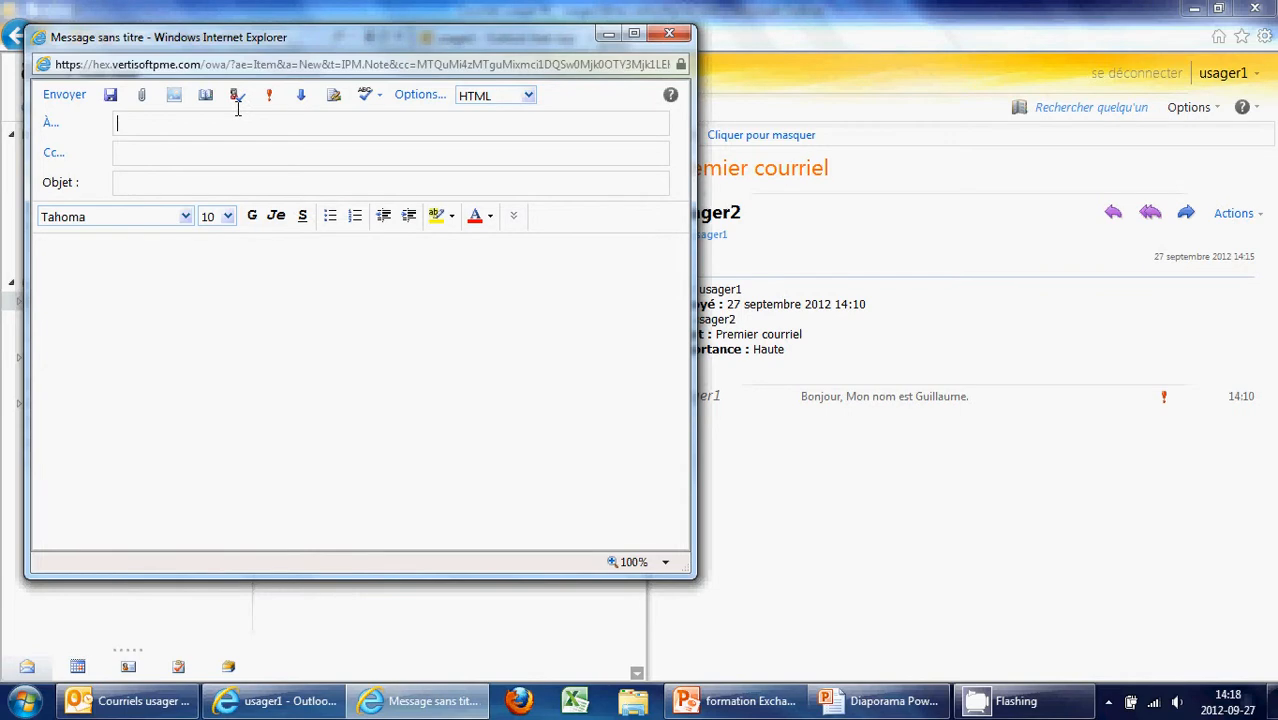
{"action": "type", "text": "usager"}
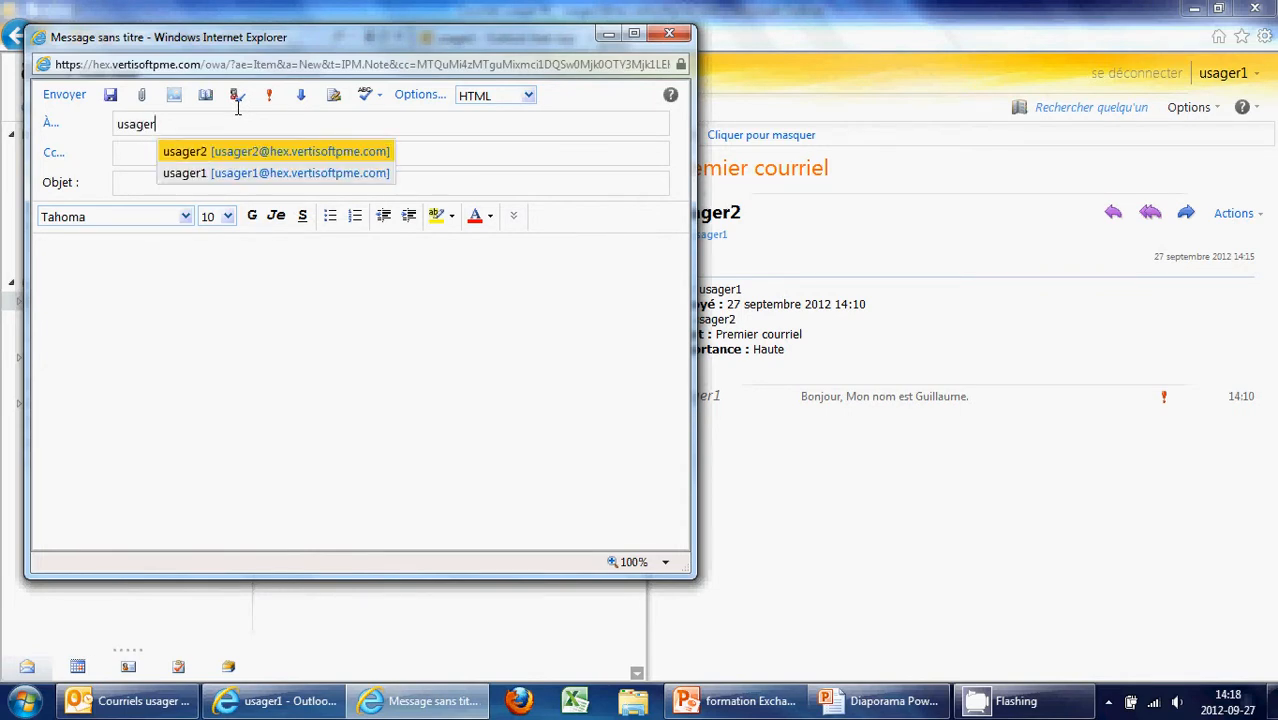
{"action": "left_click", "coordinate": [190, 152]}
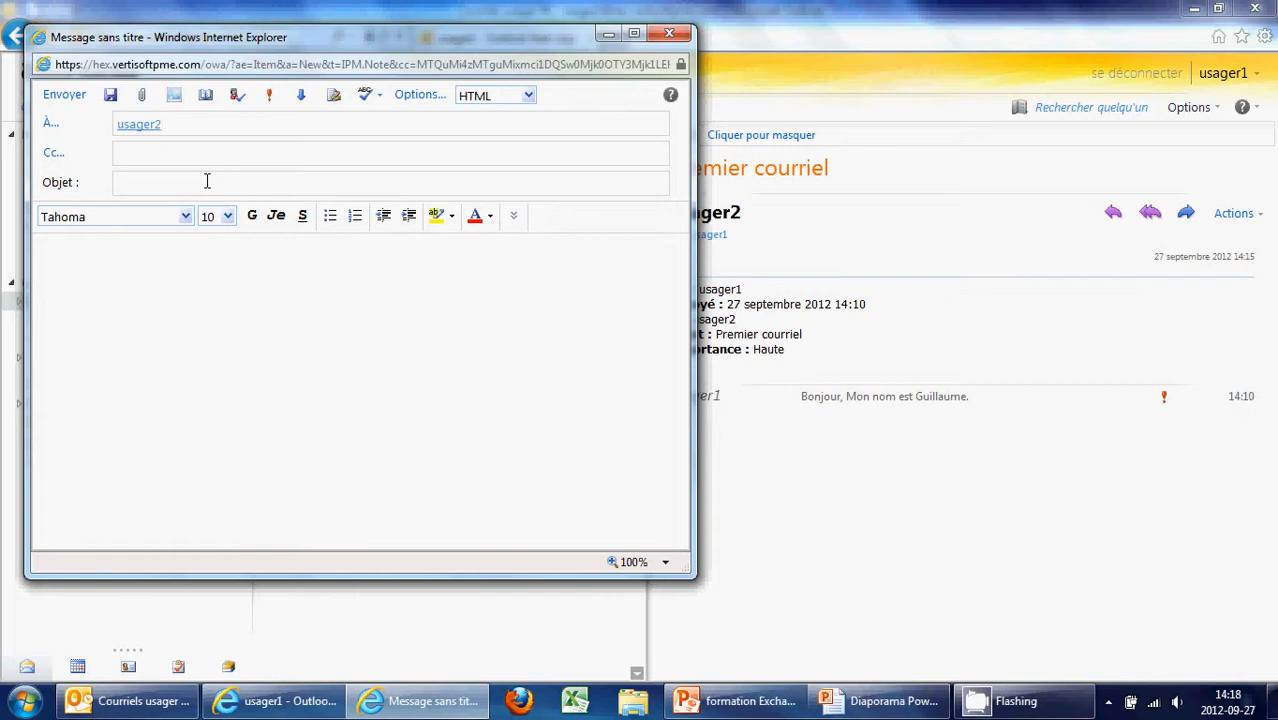
{"action": "left_click", "coordinate": [172, 188]}
{"action": "type", "text": "Test de redirection"}
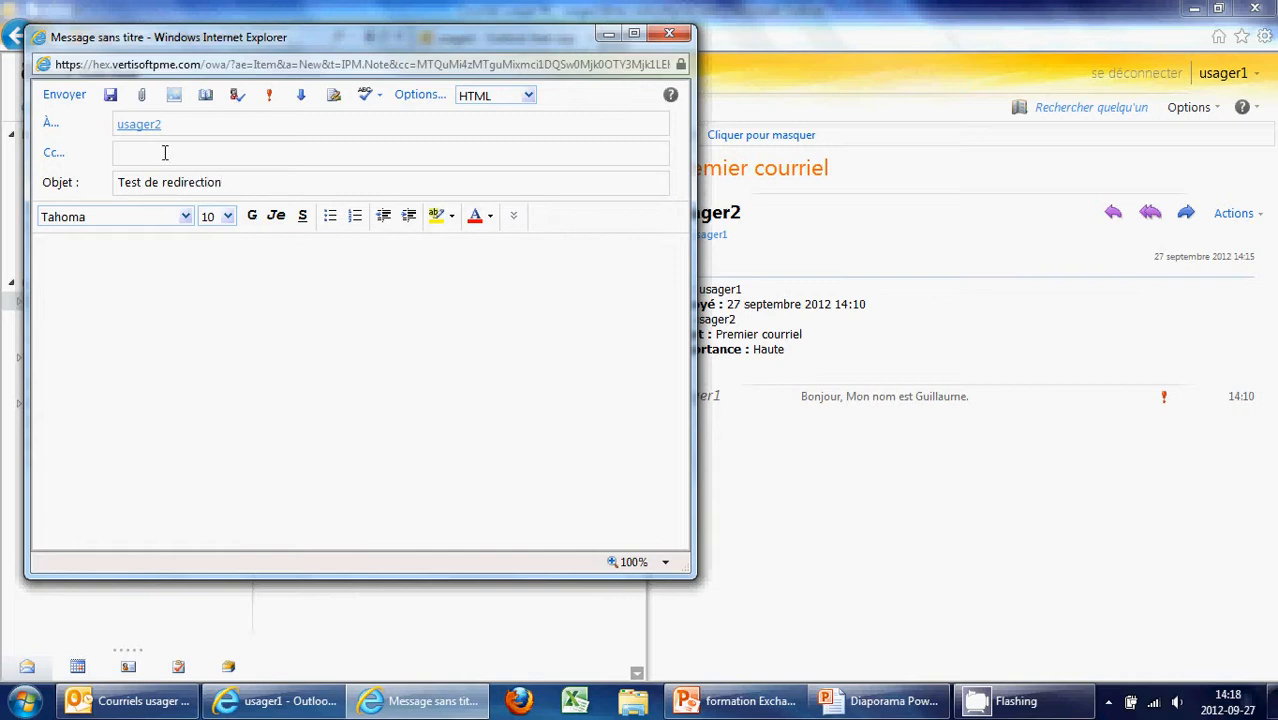
{"action": "left_click", "coordinate": [62, 96]}
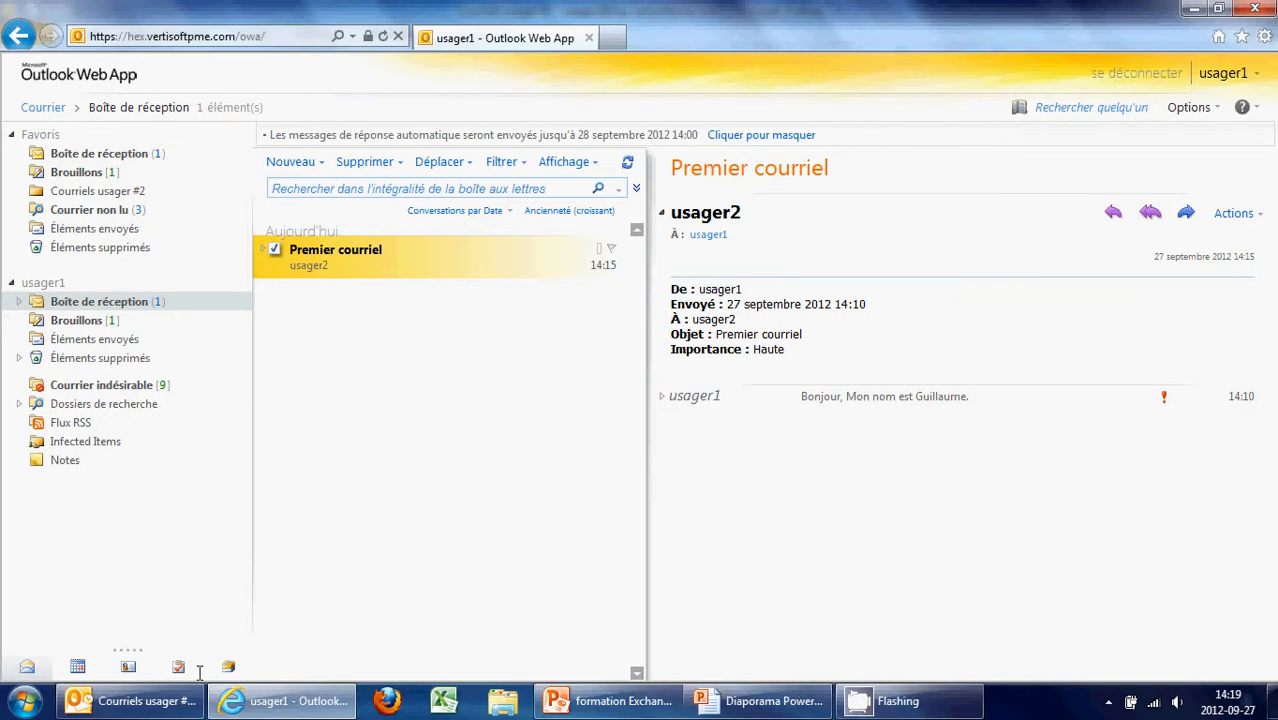
In desktop Outlook, read 'Test de redirection' in Courriels usager #1, then return to the inbox
{"action": "left_click", "coordinate": [140, 700]}
{"action": "left_click", "coordinate": [161, 192]}
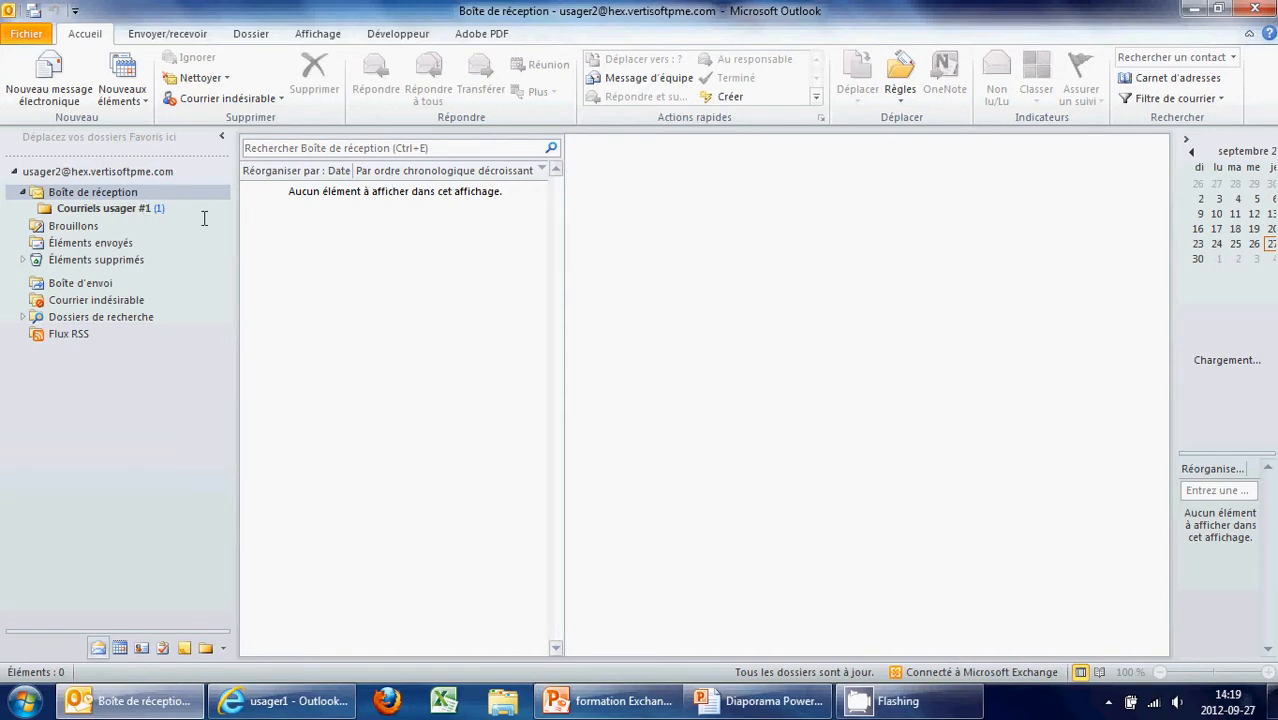
{"action": "left_click", "coordinate": [157, 210]}
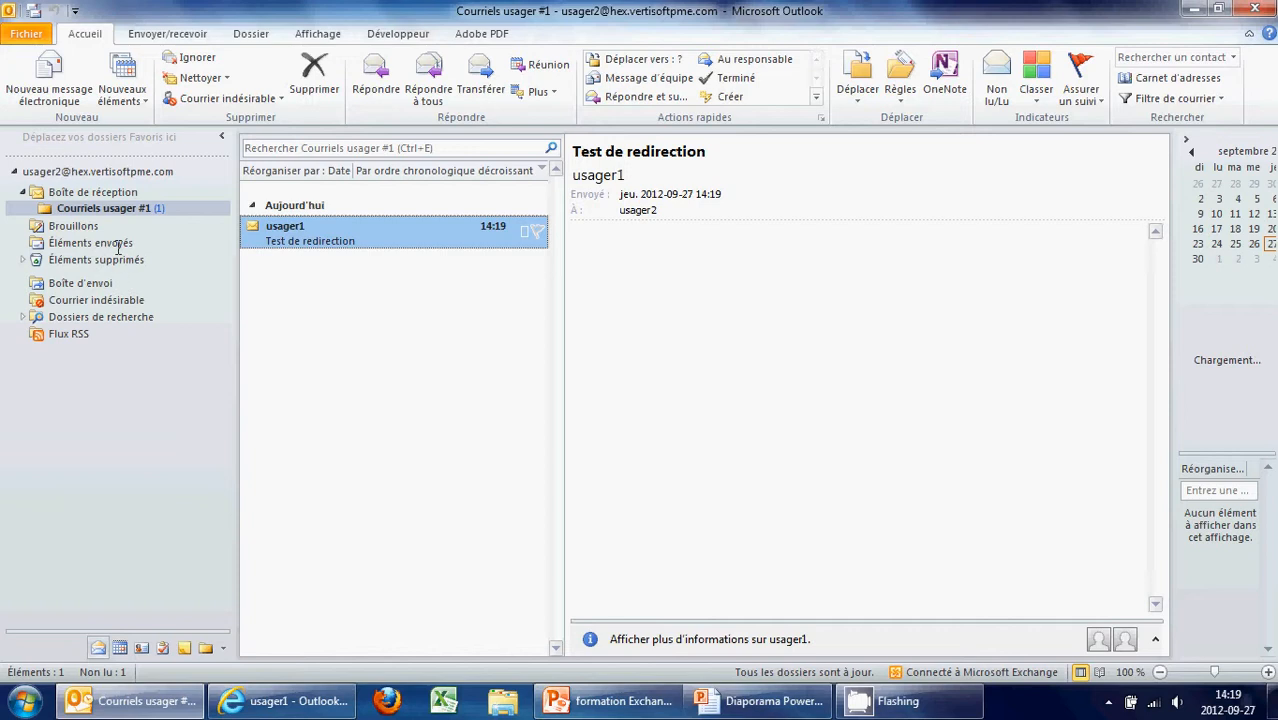
{"action": "left_click", "coordinate": [85, 191]}
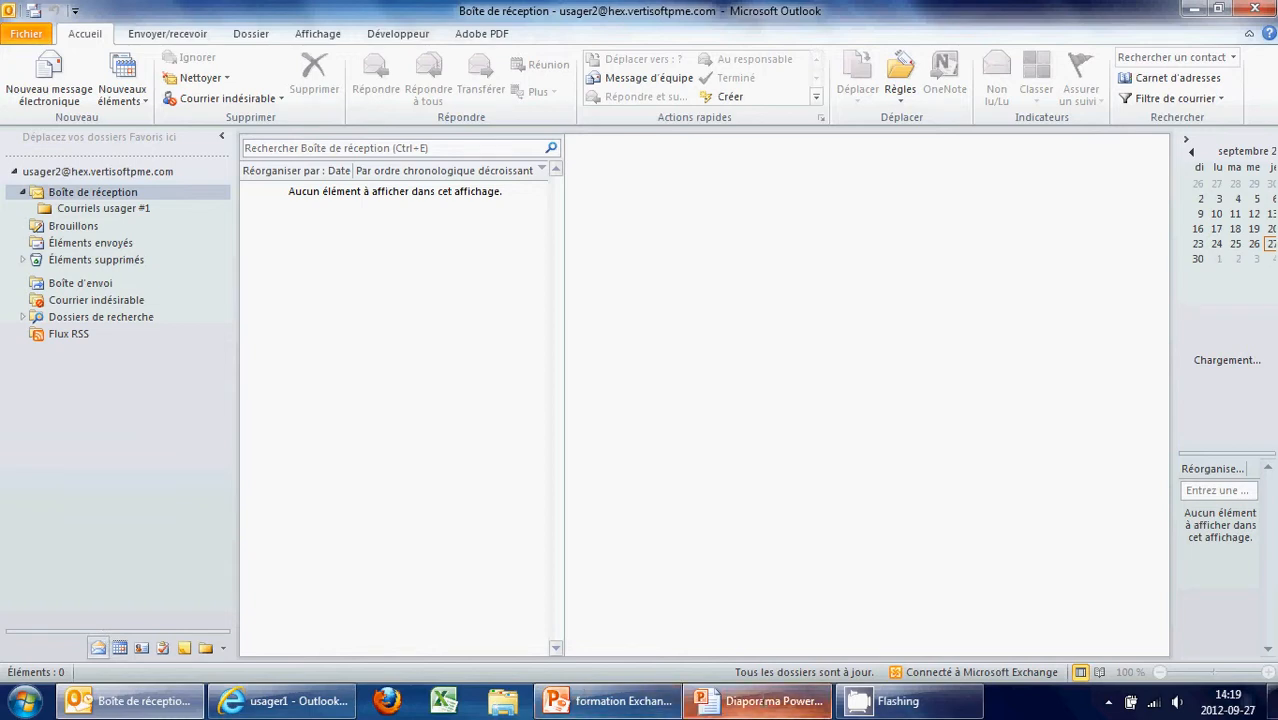
Return from the PowerPoint slideshow to Outlook and switch to the Calendar view
{"action": "mouse_move", "coordinate": [760, 701]}
{"action": "left_click", "coordinate": [742, 622]}
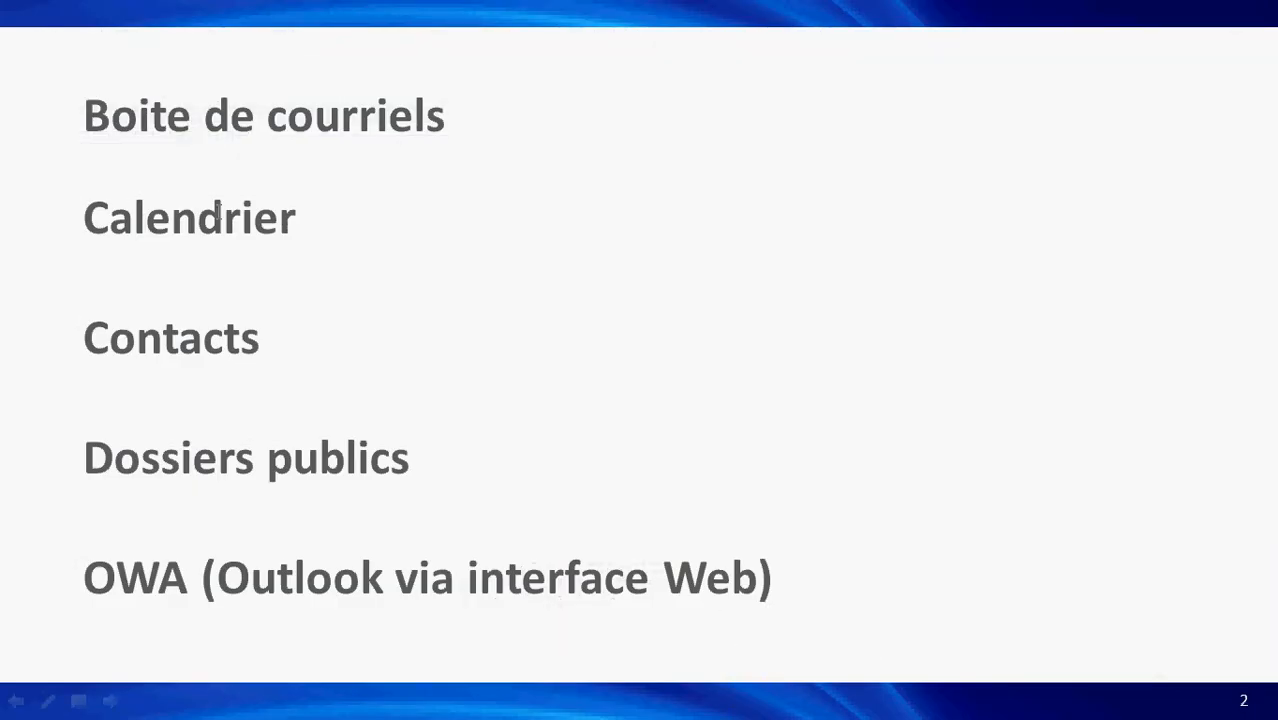
{"action": "key", "text": "alt+Tab"}
{"action": "key", "text": "alt+Tab"}
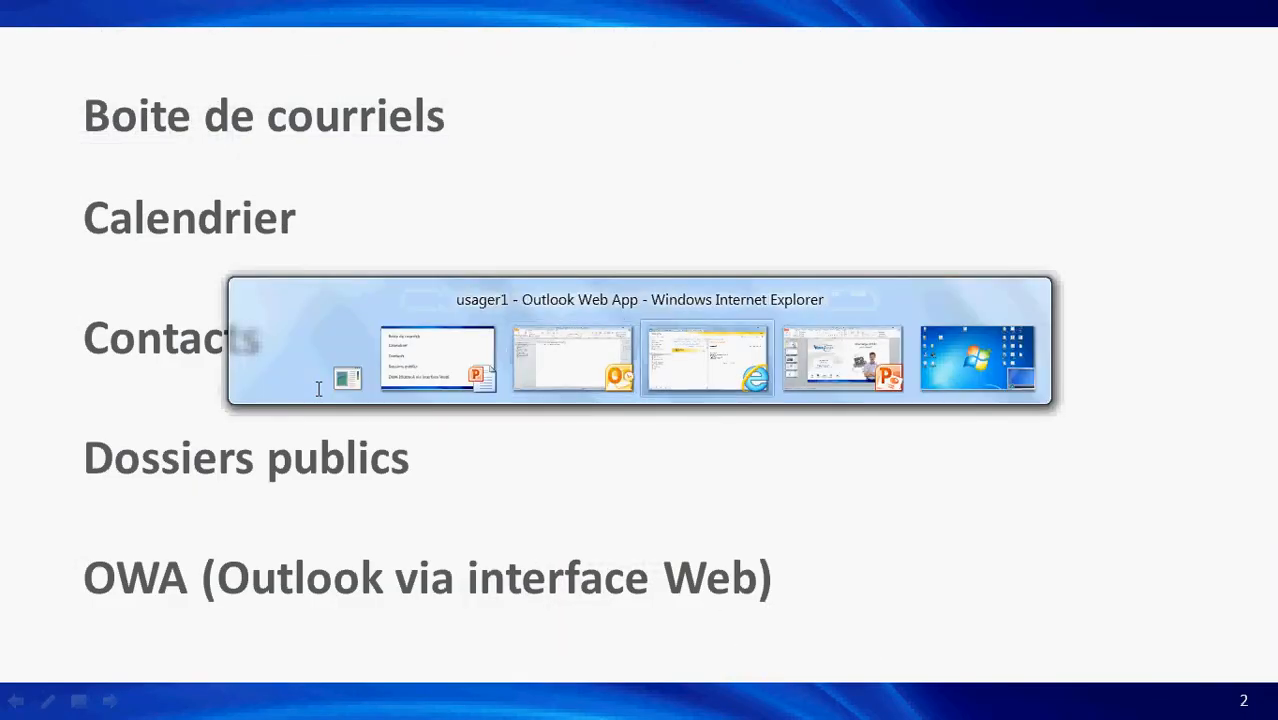
{"action": "key", "text": "alt+shift+Tab"}
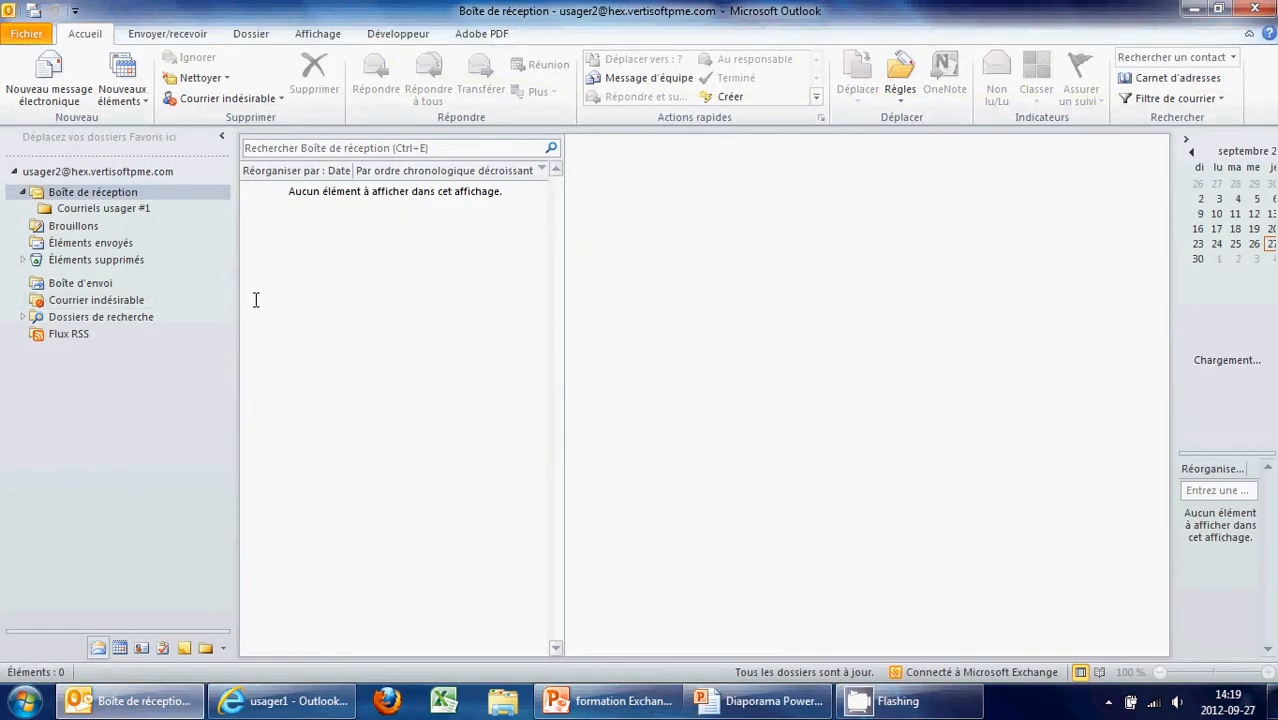
{"action": "left_click", "coordinate": [119, 647]}
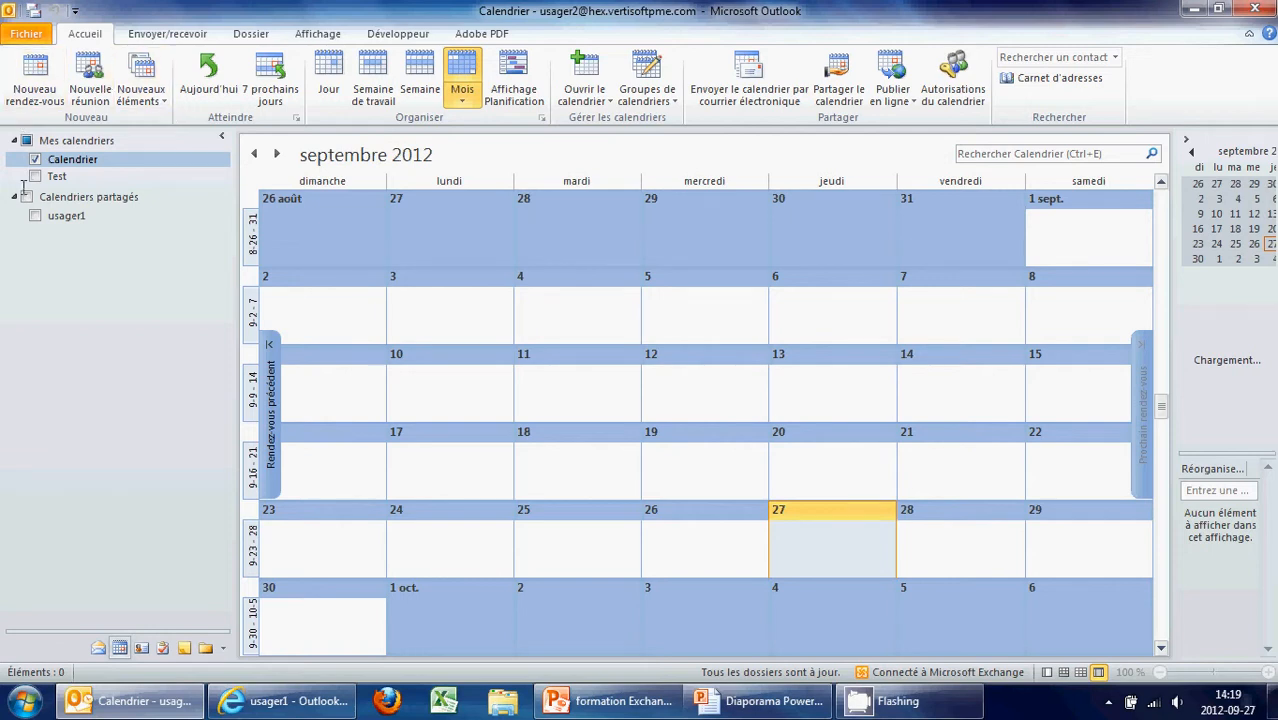
Delete the Test calendar
{"action": "right_click", "coordinate": [55, 176]}
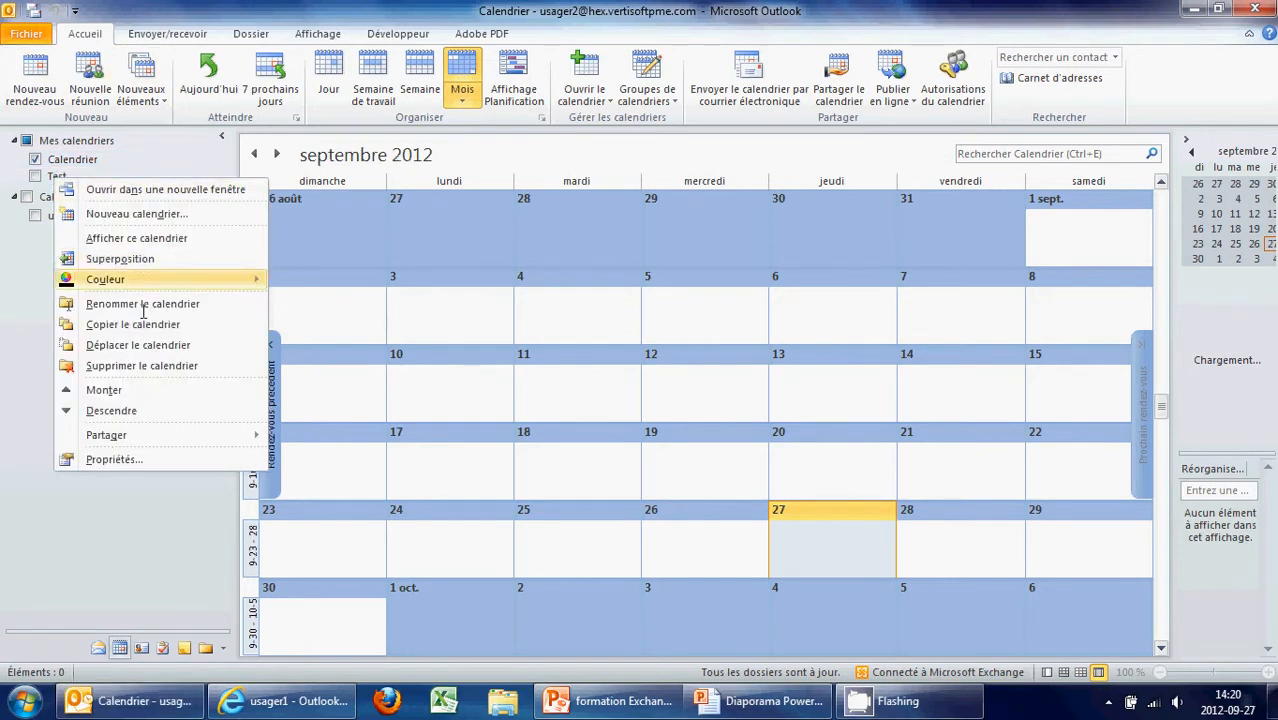
{"action": "left_click", "coordinate": [120, 366]}
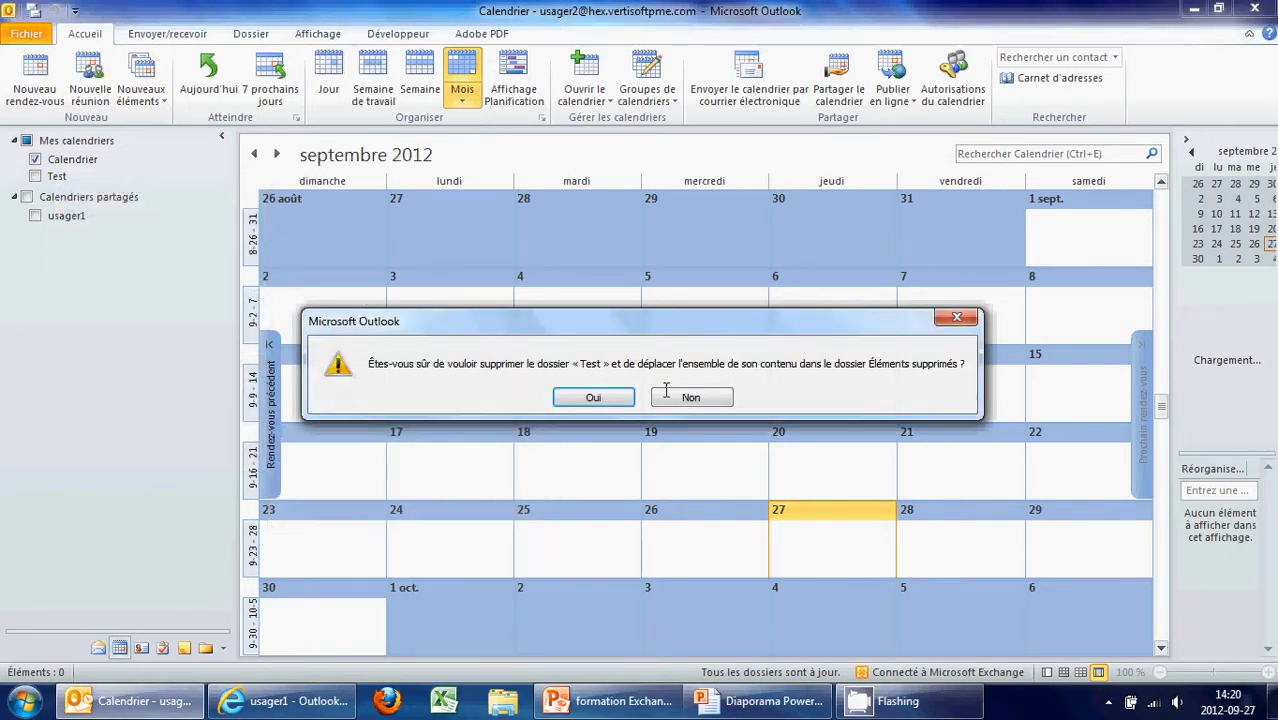
{"action": "left_click", "coordinate": [585, 396]}
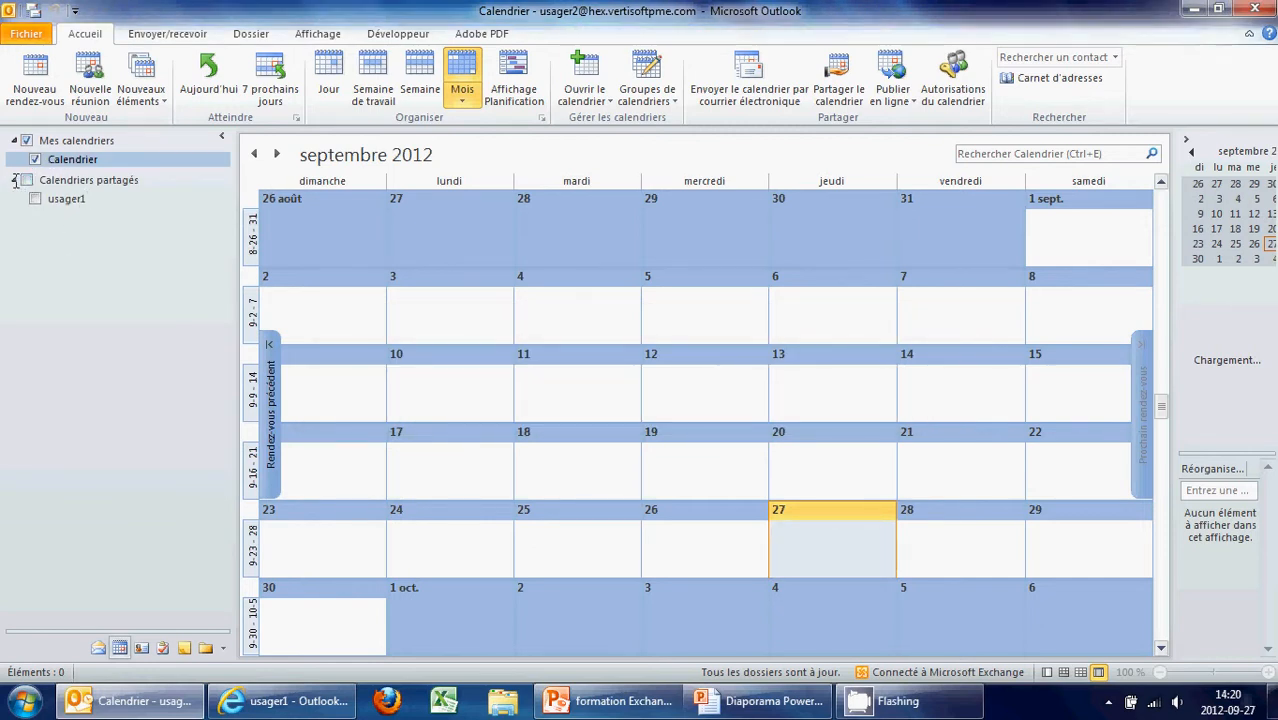
Remove all calendars from the shared calendars group
{"action": "right_click", "coordinate": [52, 183]}
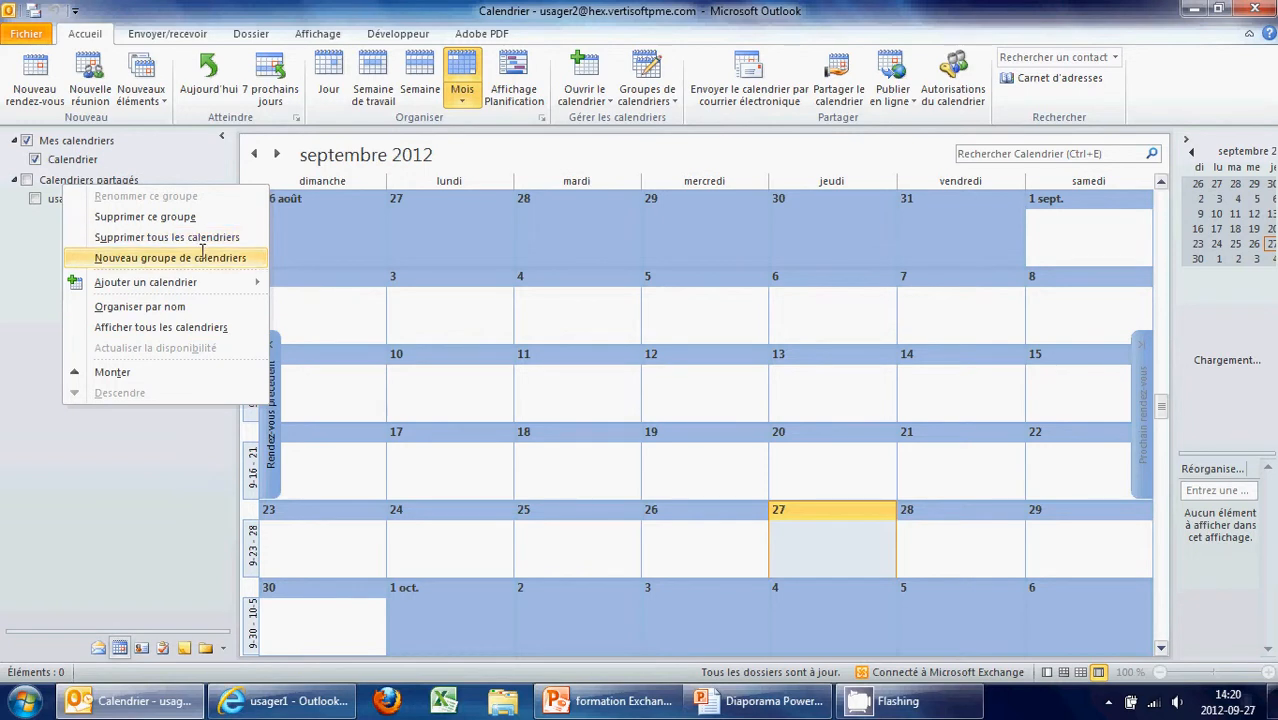
{"action": "left_click", "coordinate": [167, 237]}
{"action": "left_click", "coordinate": [591, 380]}
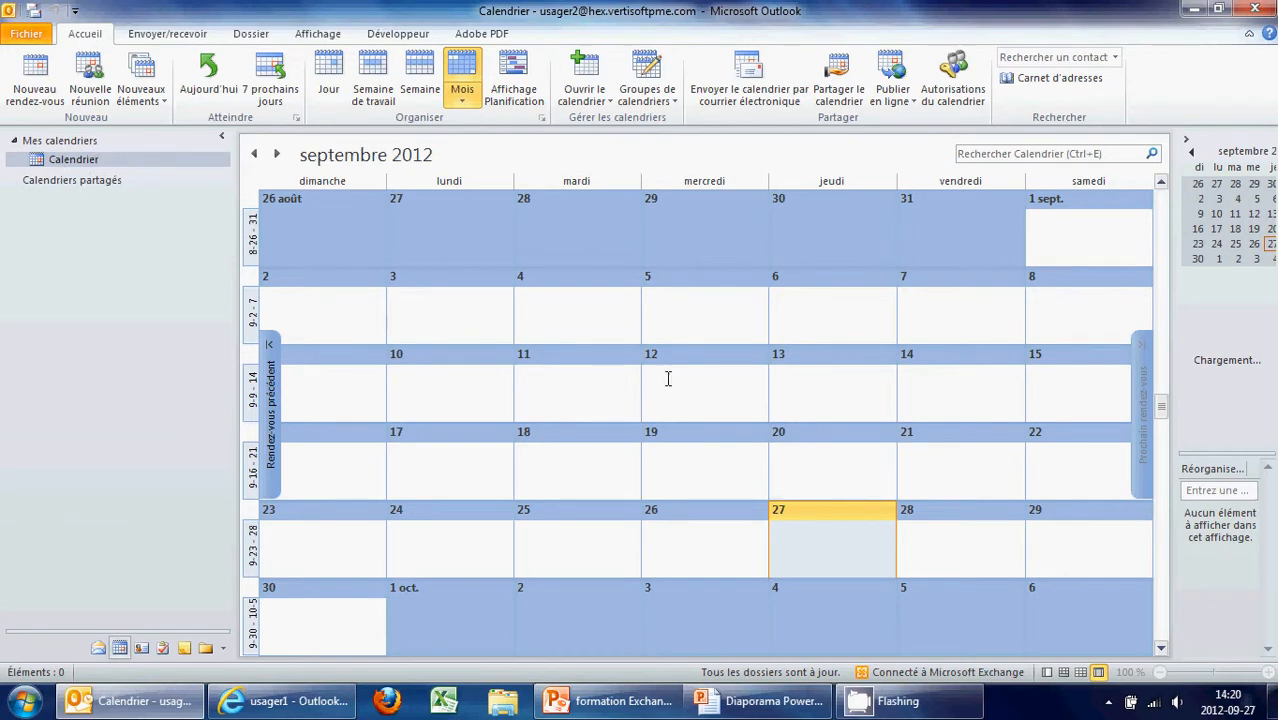
Create a new Rendez-vous appointment from 15:00 to 16:30
{"action": "left_click", "coordinate": [31, 90]}
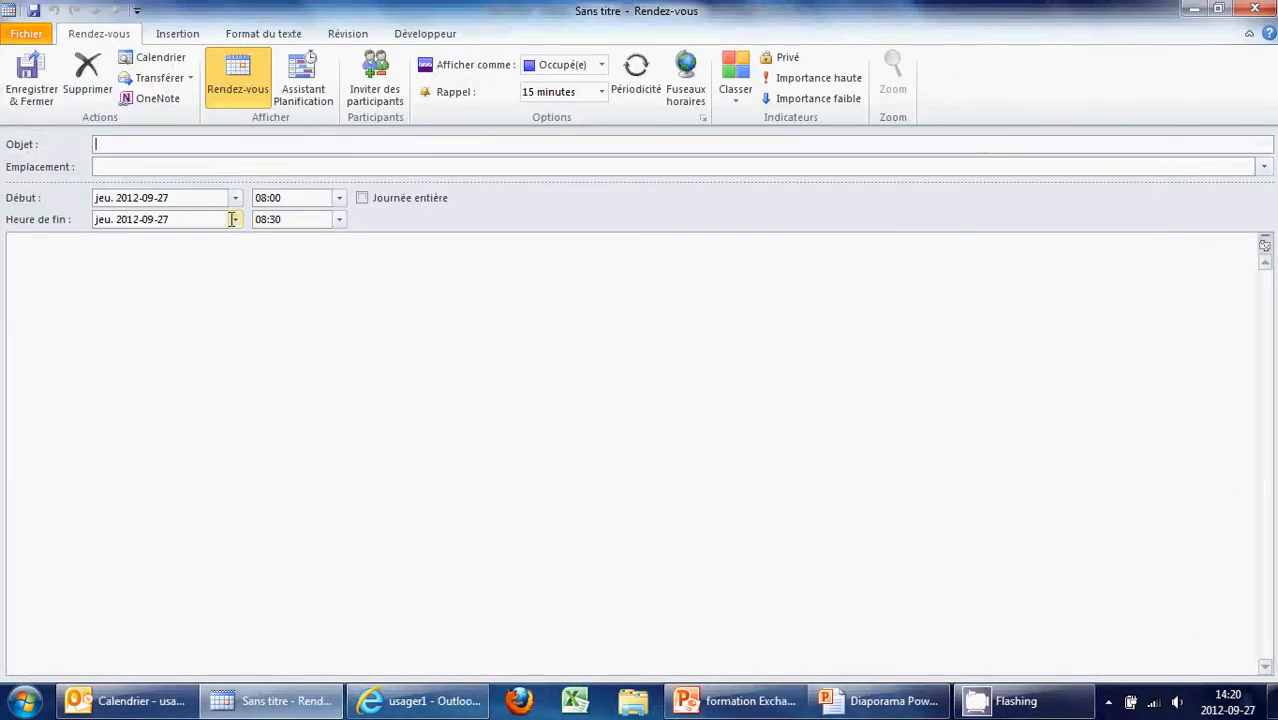
{"action": "type", "text": "Rendez-vous"}
{"action": "left_click", "coordinate": [339, 197]}
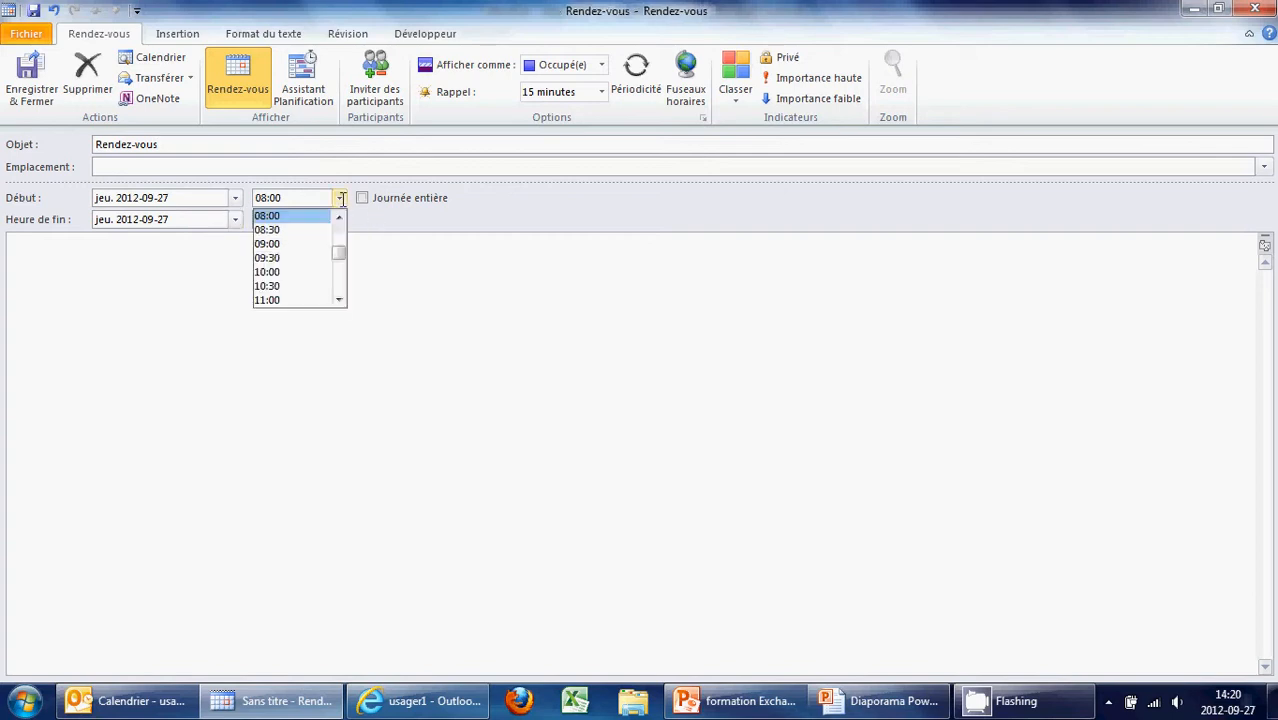
{"action": "left_click", "coordinate": [338, 299]}
{"action": "left_click", "coordinate": [338, 299]}
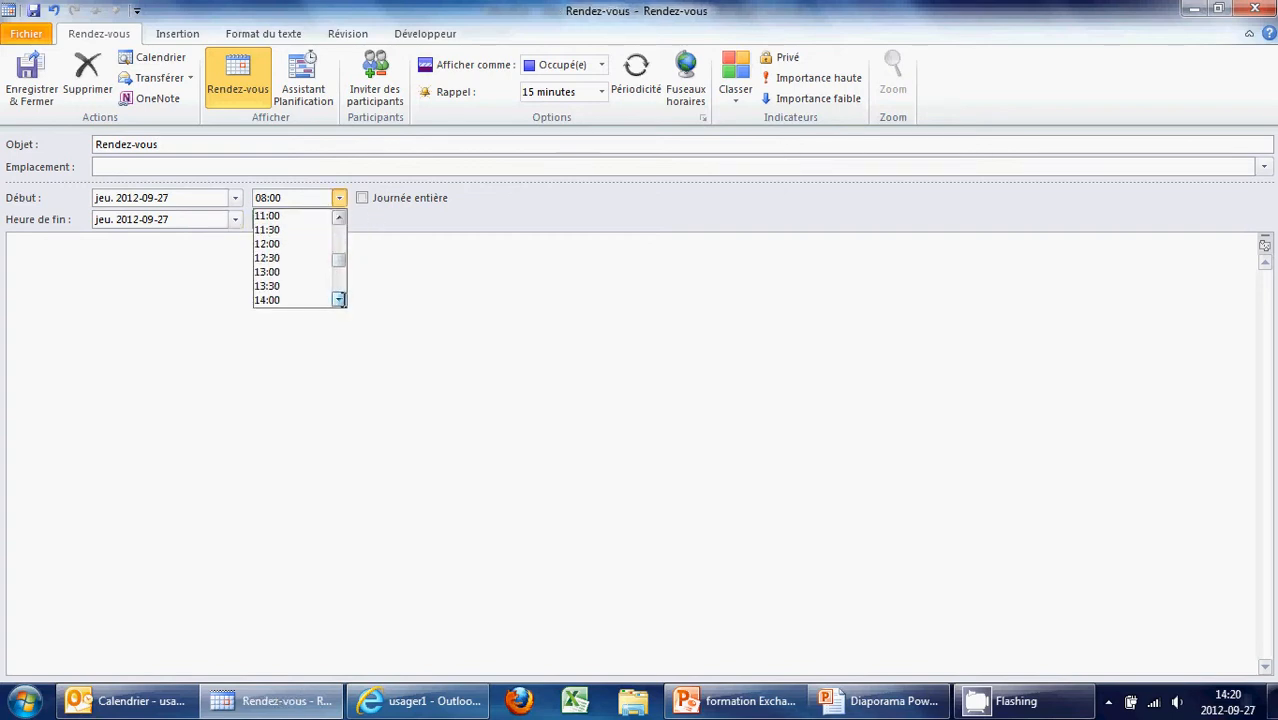
{"action": "left_click", "coordinate": [338, 299]}
{"action": "left_click", "coordinate": [338, 299]}
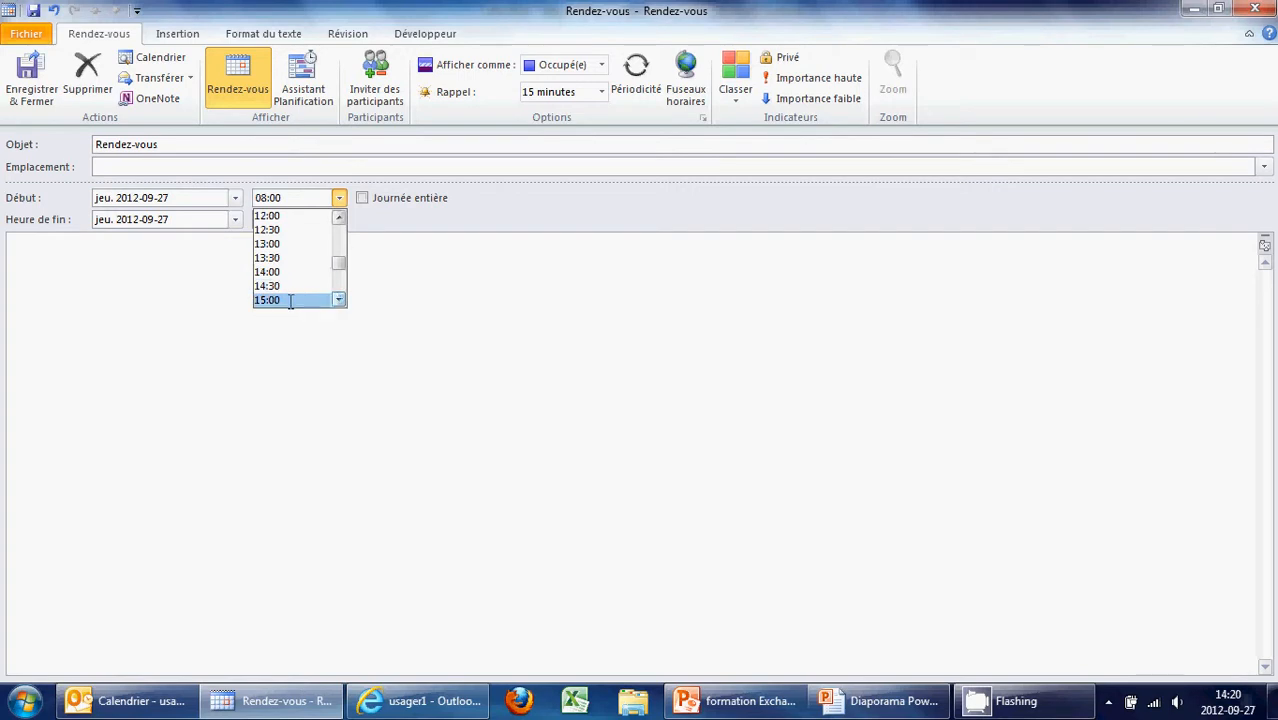
{"action": "left_click", "coordinate": [290, 301]}
{"action": "left_click", "coordinate": [323, 268]}
{"action": "left_click", "coordinate": [339, 219]}
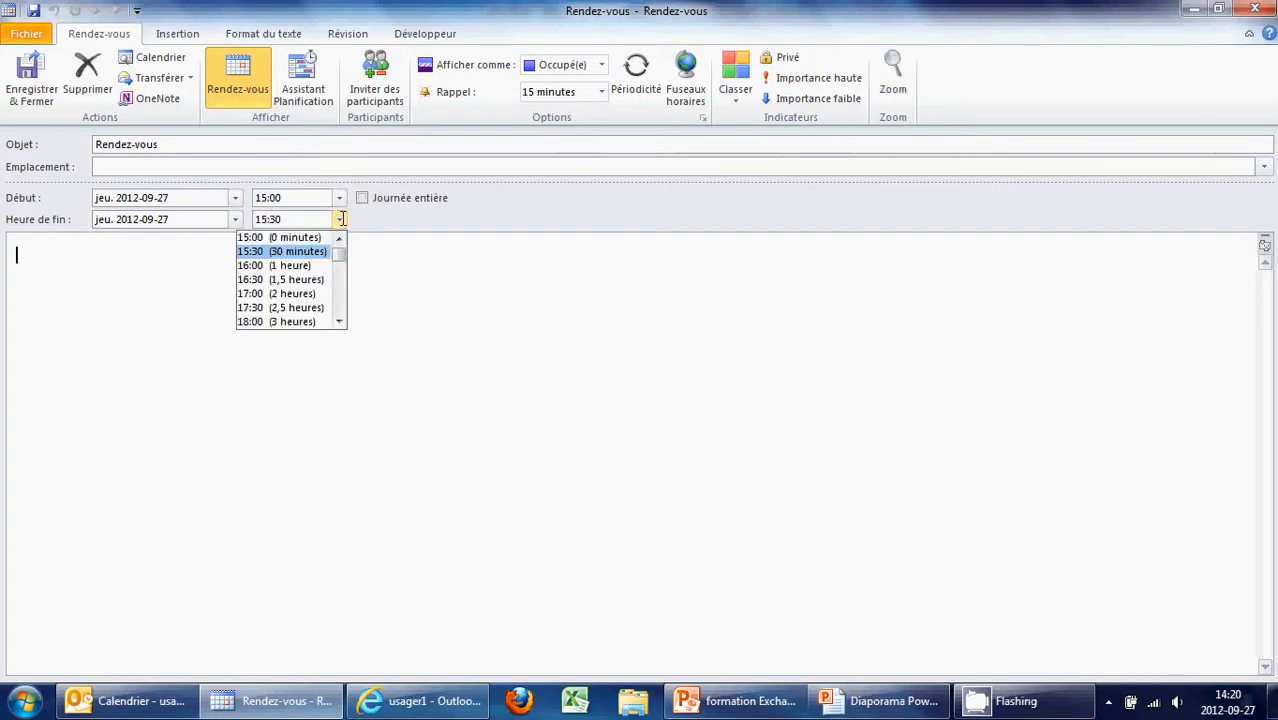
{"action": "left_click", "coordinate": [314, 278]}
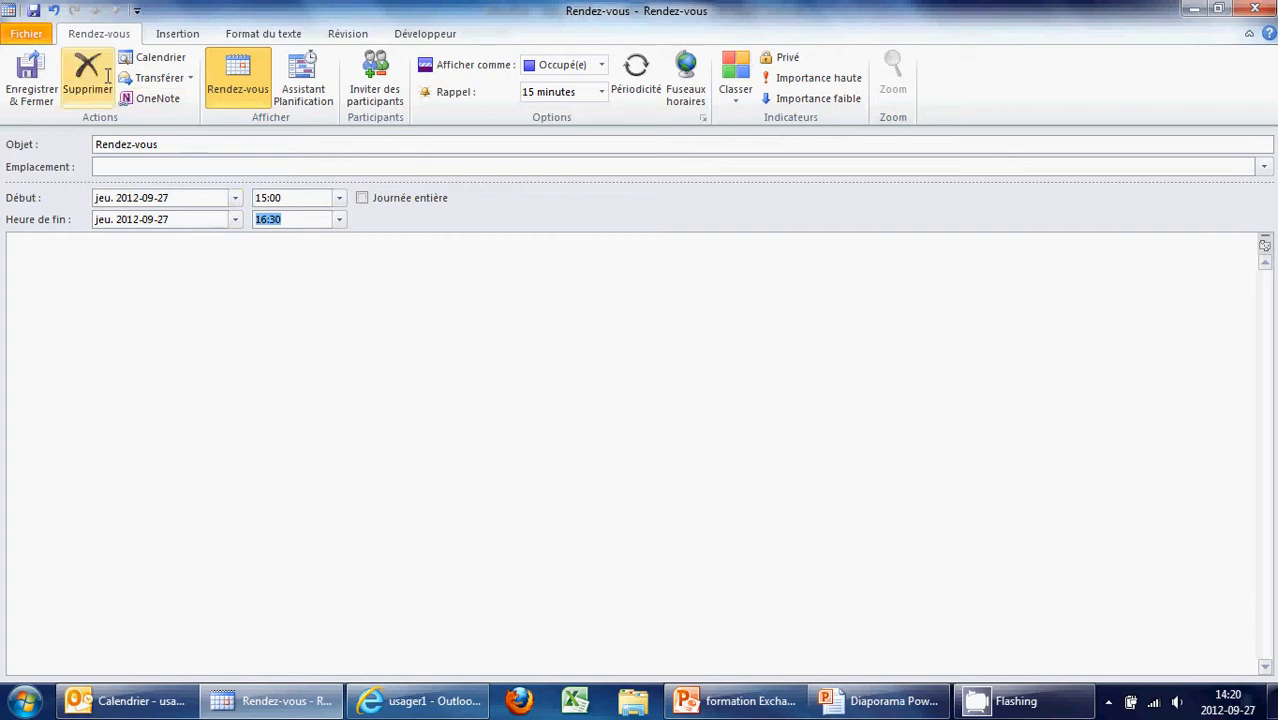
Turn it into a meeting inviting the first test user via autocomplete
{"action": "left_click", "coordinate": [386, 108]}
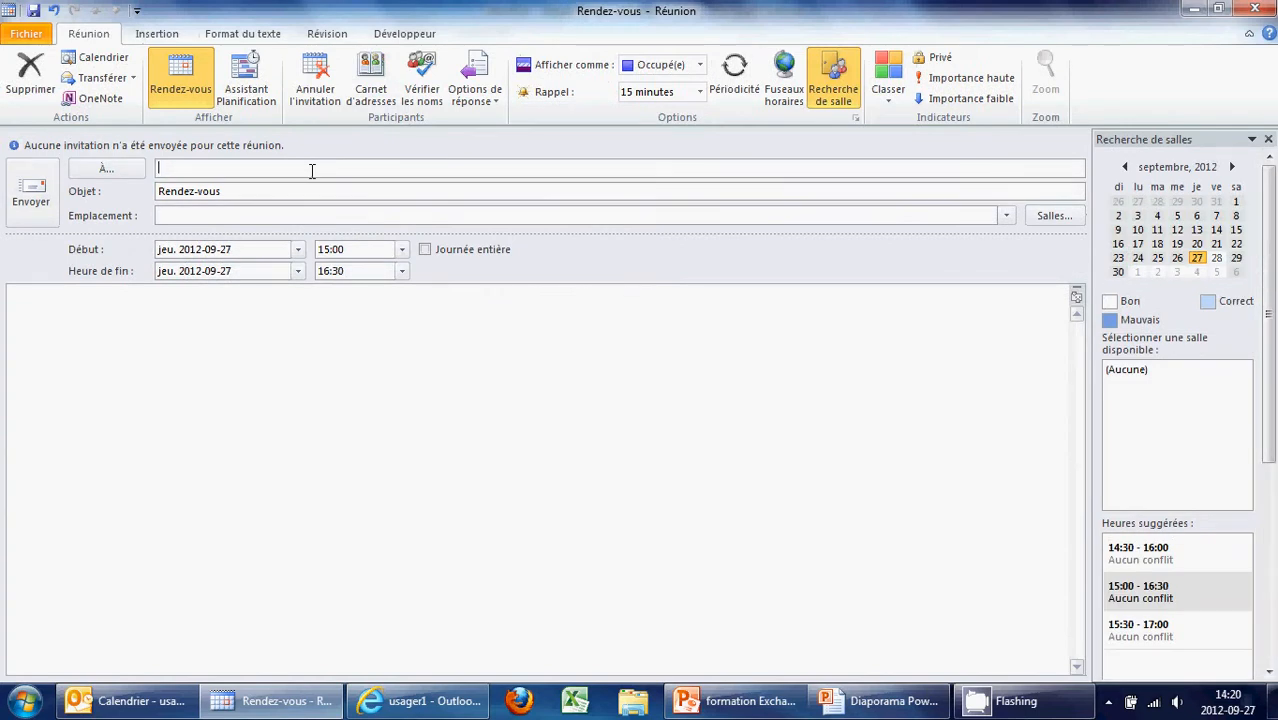
{"action": "type", "text": "usage"}
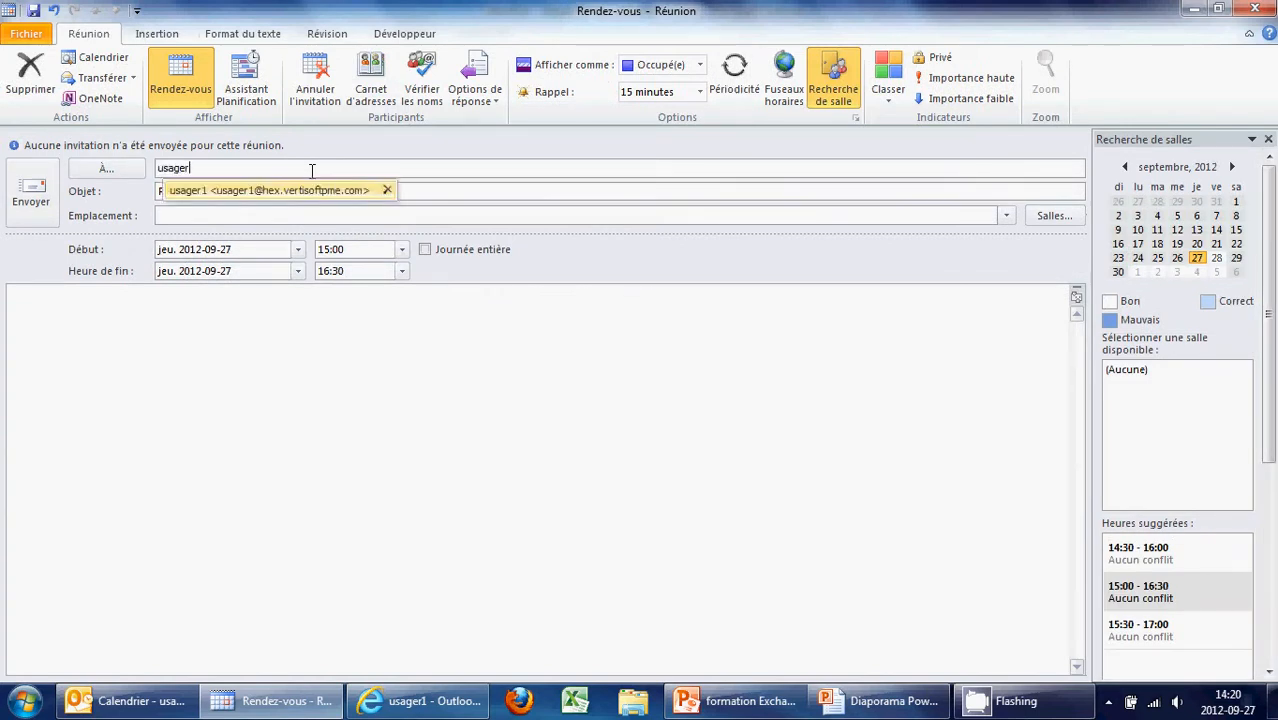
{"action": "type", "text": "r"}
{"action": "left_click", "coordinate": [130, 708]}
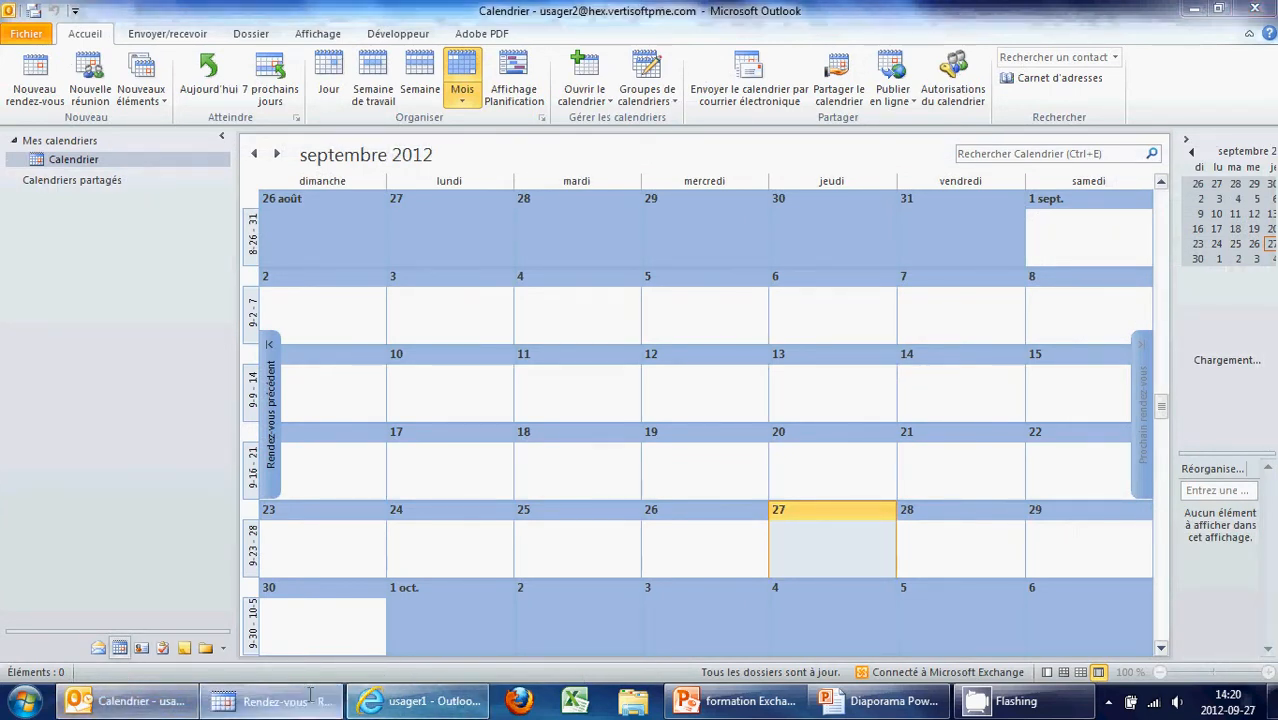
{"action": "left_click", "coordinate": [270, 701]}
{"action": "type", "text": "1"}
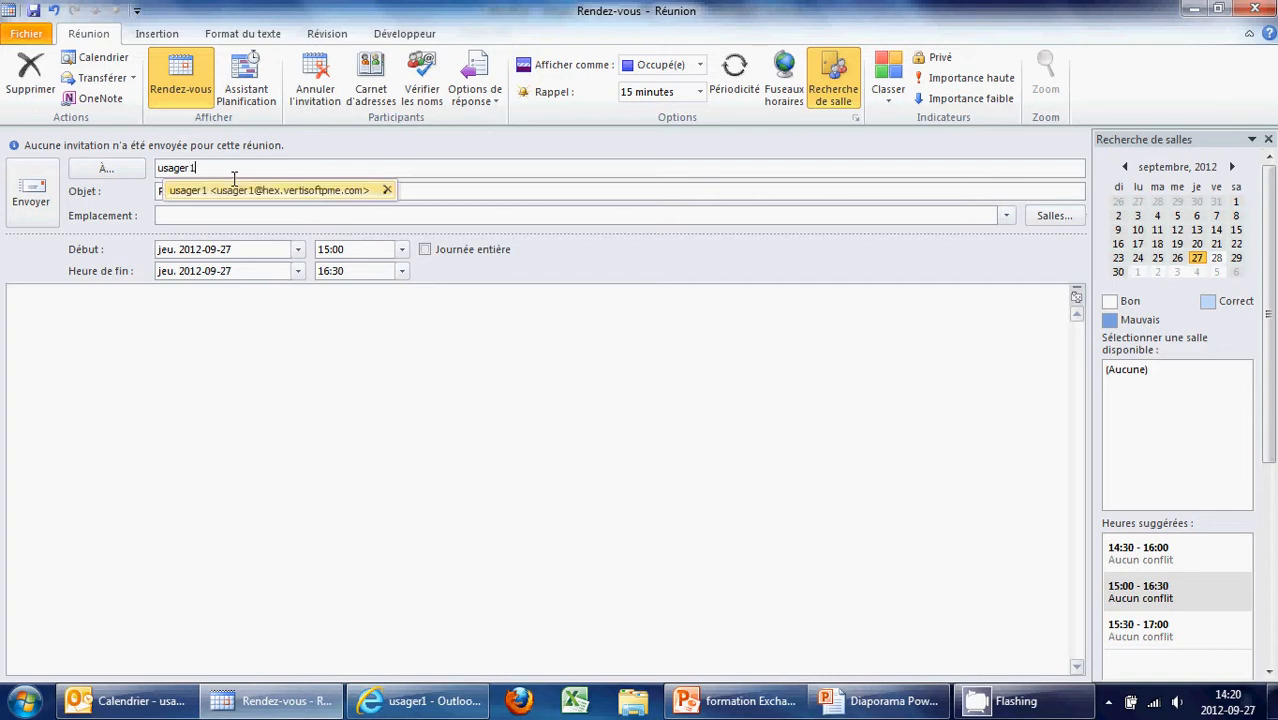
{"action": "key", "text": "Return"}
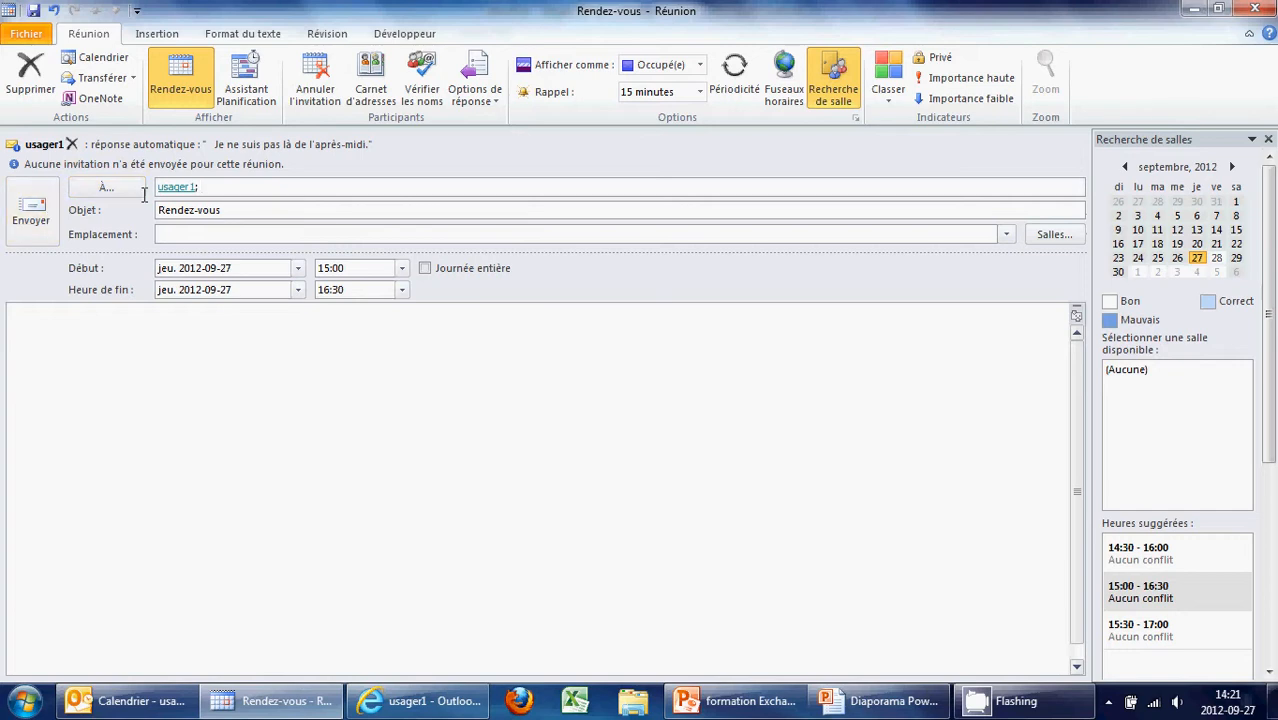
{"action": "left_click", "coordinate": [240, 92]}
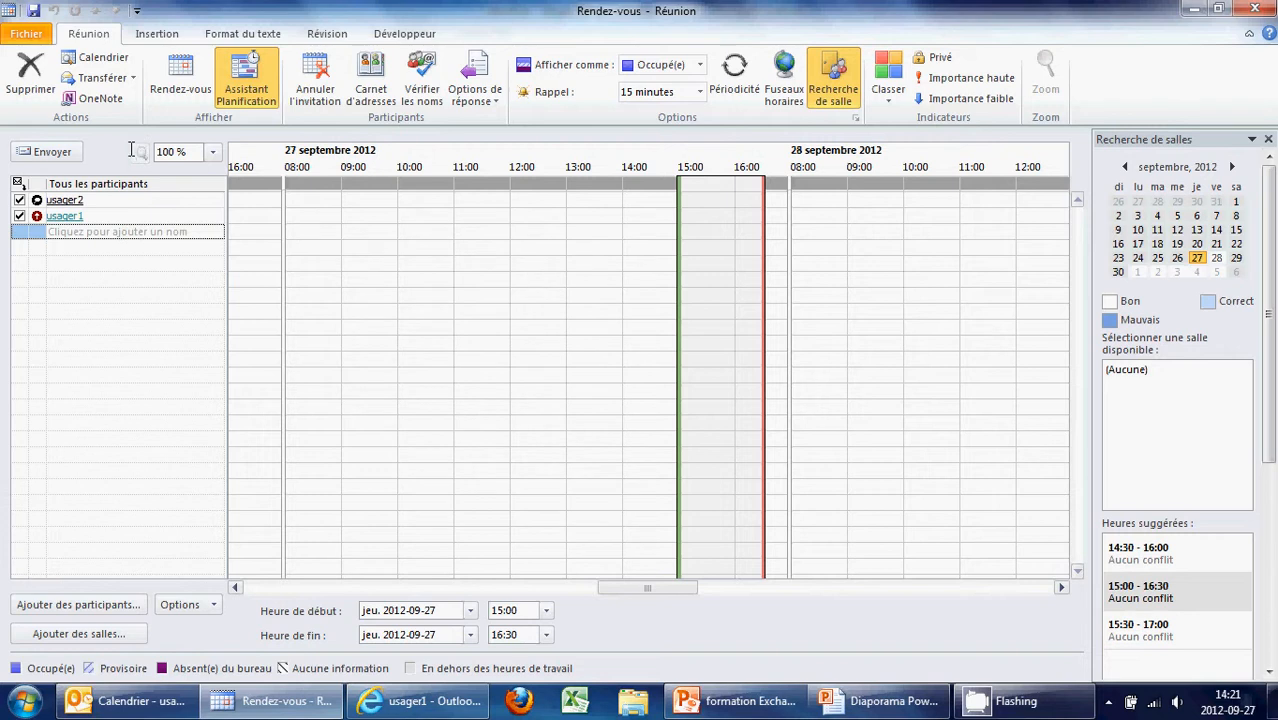
Send the Rendez-vous meeting request without a location, choosing Envoyer quand même
{"action": "left_click", "coordinate": [182, 92]}
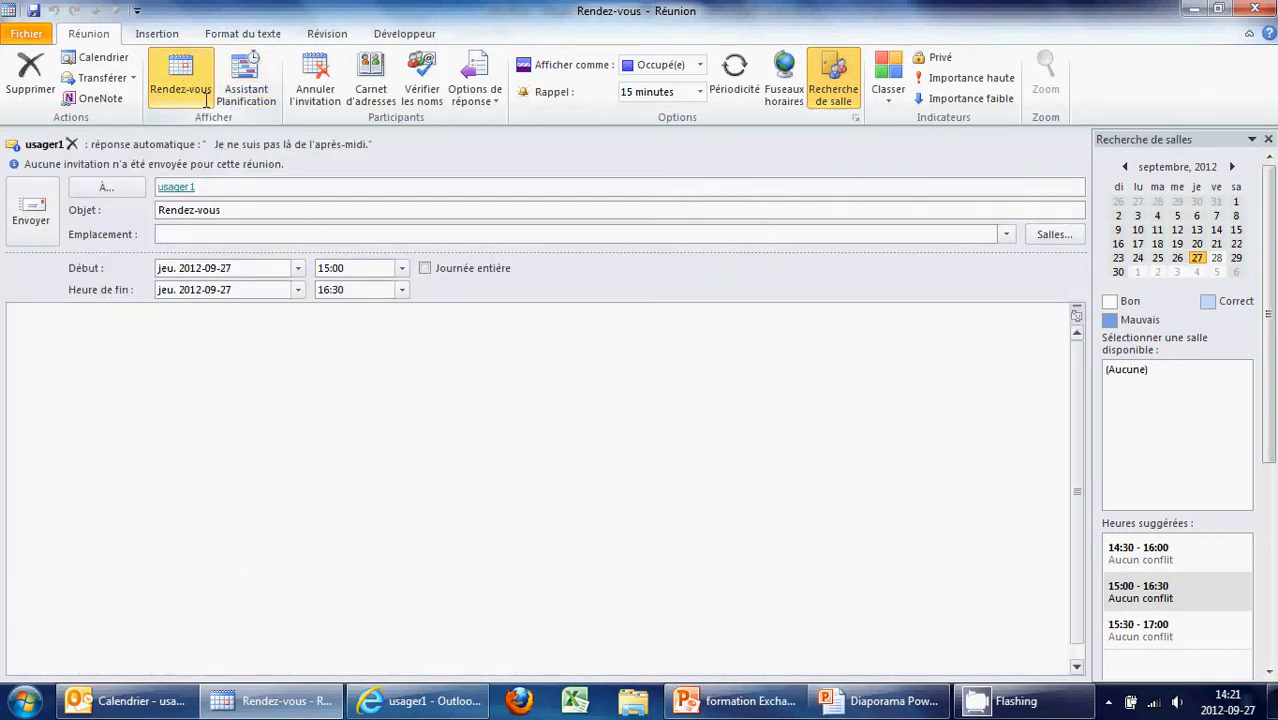
{"action": "left_click", "coordinate": [31, 212]}
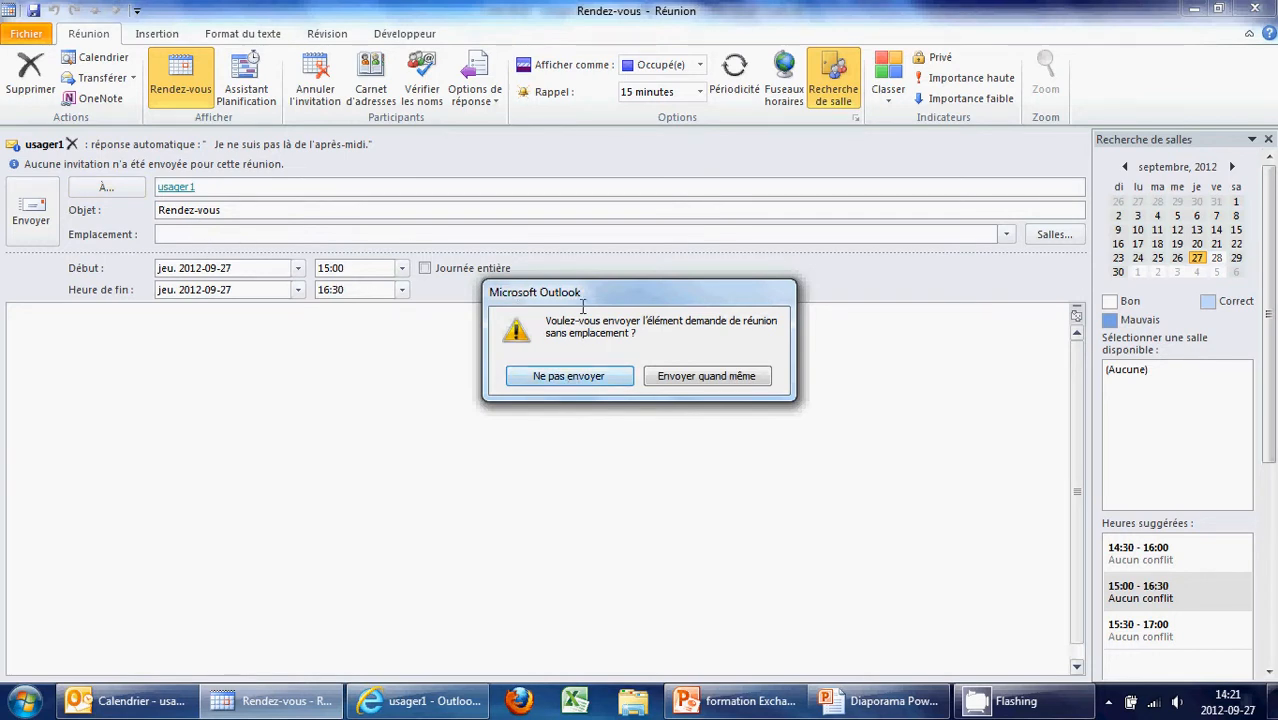
{"action": "left_click", "coordinate": [694, 376]}
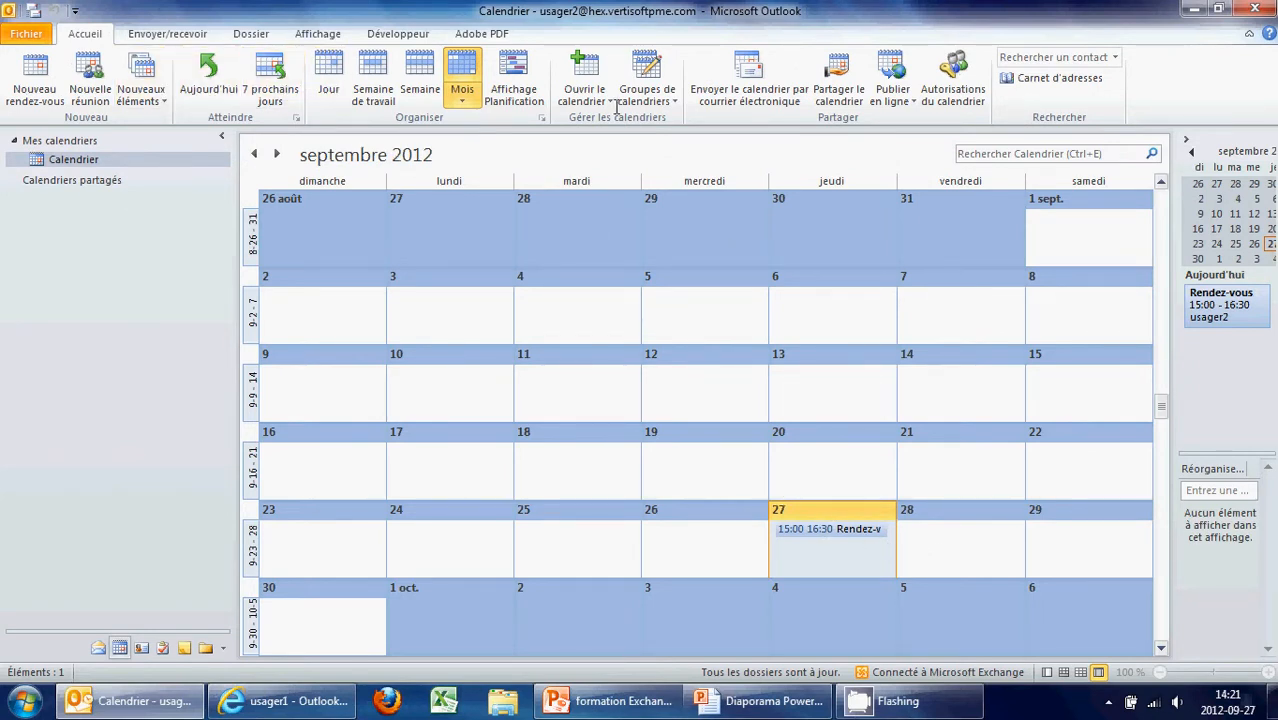
Review the 27 September Rendez-vous in day, work-week, week and month views, then show the web inbox
{"action": "left_click", "coordinate": [328, 78]}
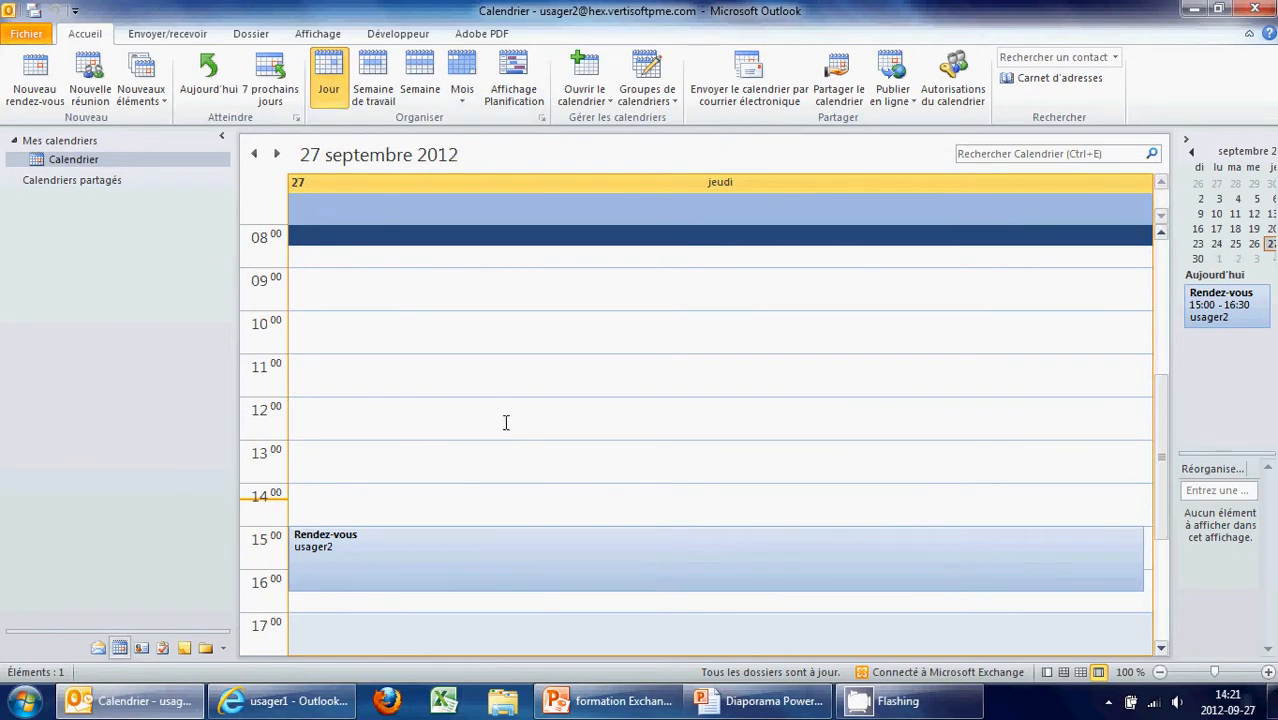
{"action": "scroll", "coordinate": [484, 374], "scroll_direction": "down", "scroll_amount": 1}
{"action": "scroll", "coordinate": [490, 365], "scroll_direction": "up", "scroll_amount": 2}
{"action": "scroll", "coordinate": [496, 369], "scroll_direction": "down", "scroll_amount": 1}
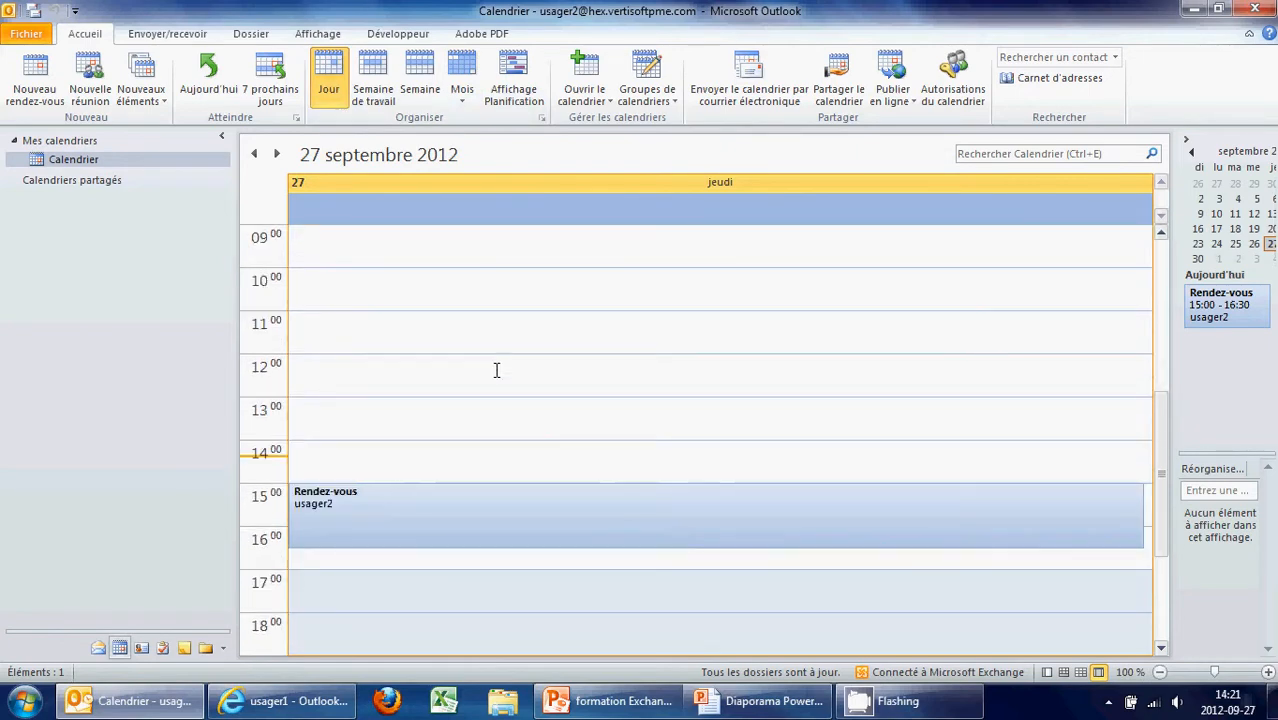
{"action": "scroll", "coordinate": [512, 361], "scroll_direction": "down", "scroll_amount": 1}
{"action": "scroll", "coordinate": [500, 345], "scroll_direction": "up", "scroll_amount": 1}
{"action": "scroll", "coordinate": [479, 330], "scroll_direction": "up", "scroll_amount": 2}
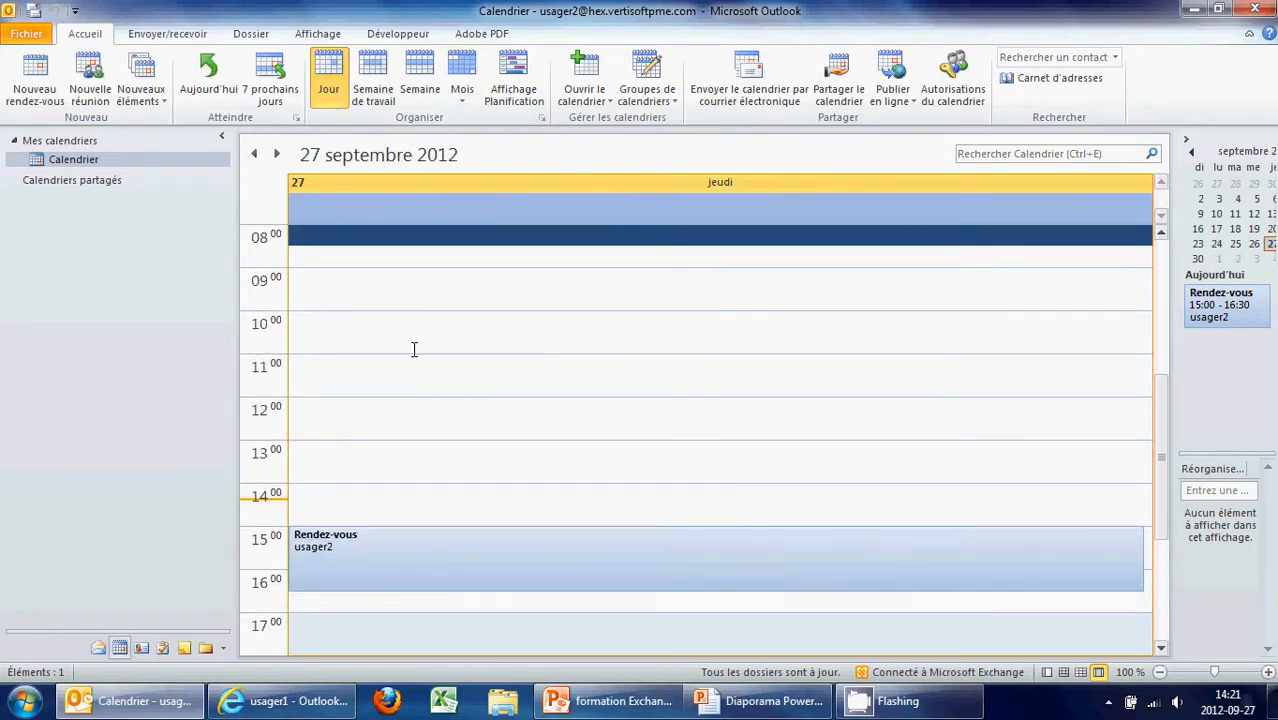
{"action": "left_click", "coordinate": [376, 88]}
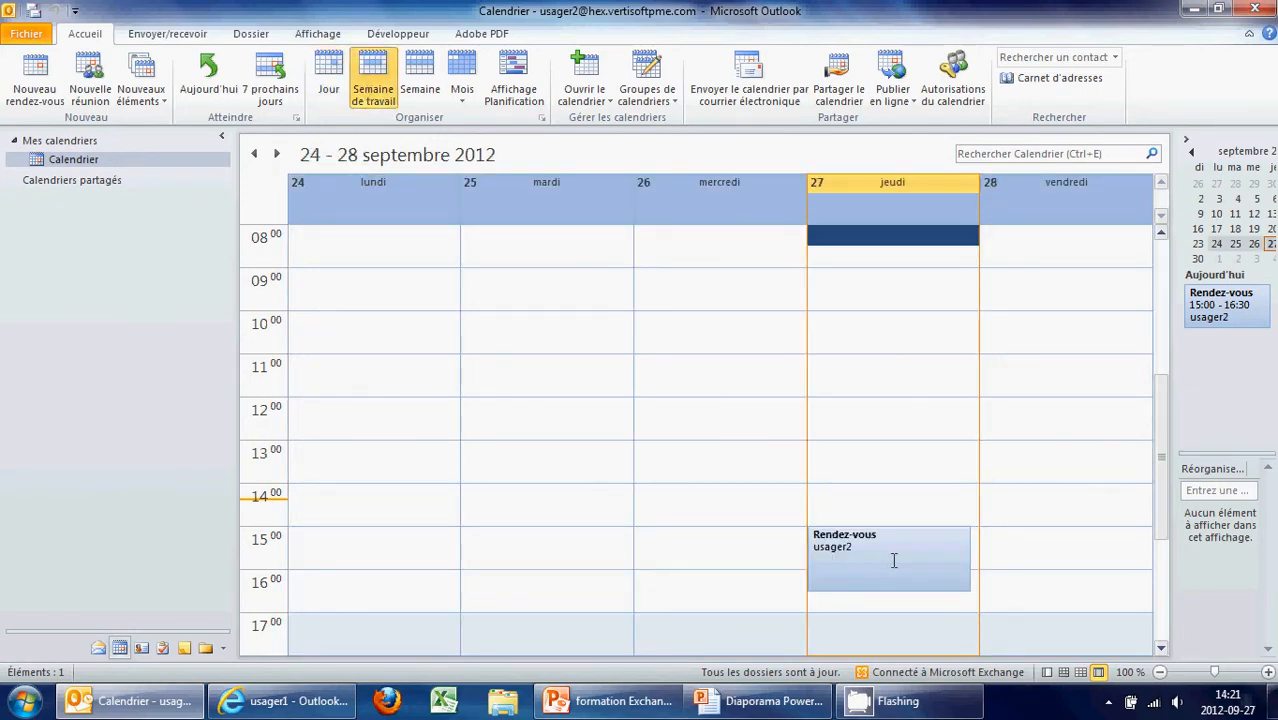
{"action": "left_click", "coordinate": [420, 88]}
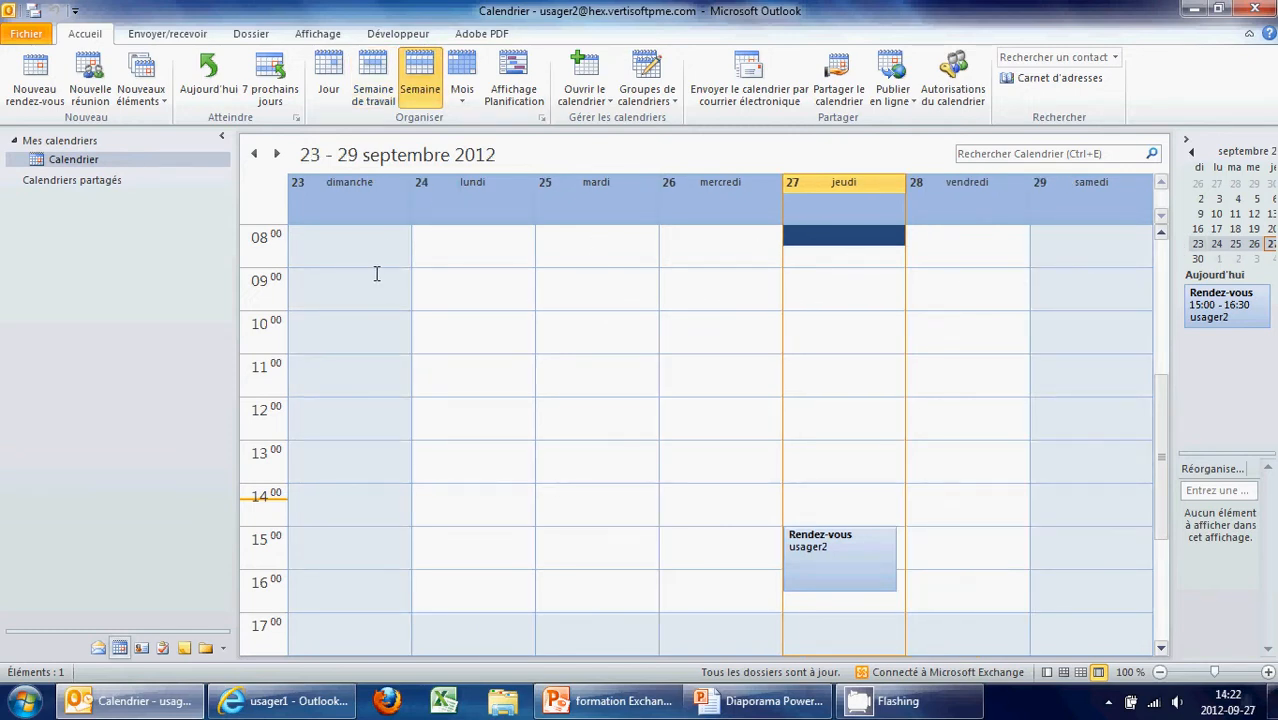
{"action": "left_click", "coordinate": [462, 88]}
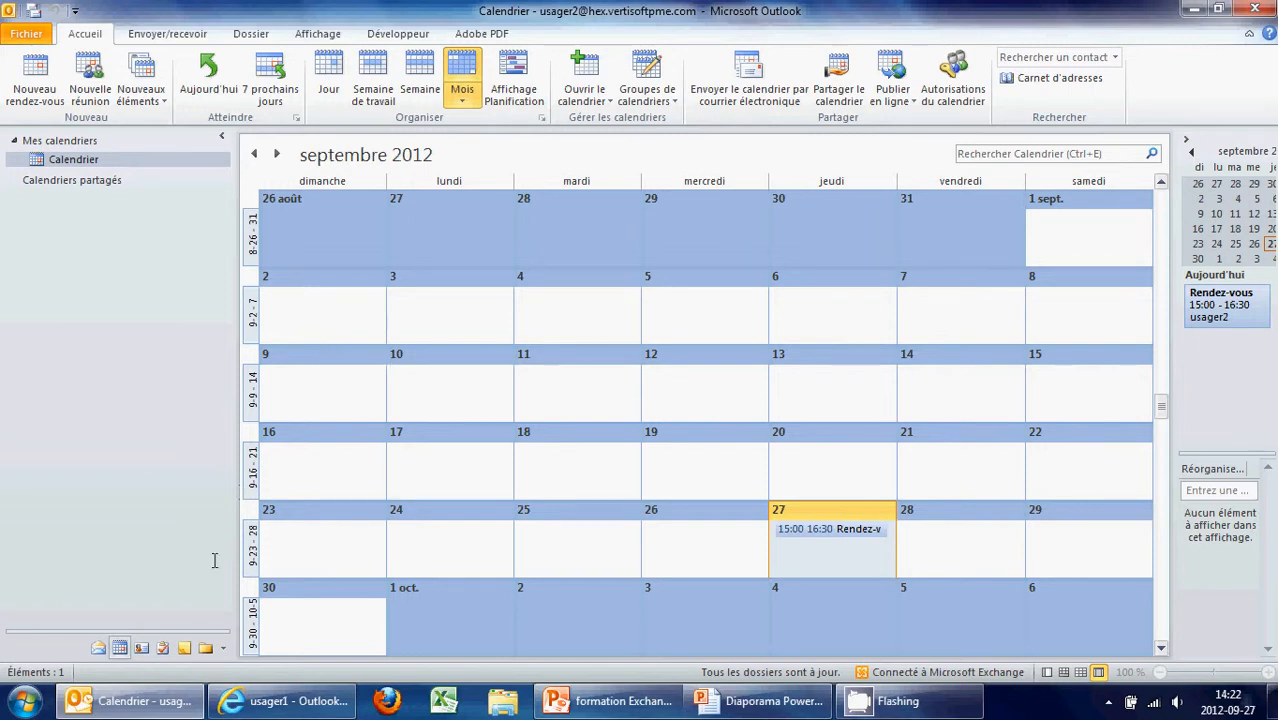
{"action": "left_click", "coordinate": [285, 701]}
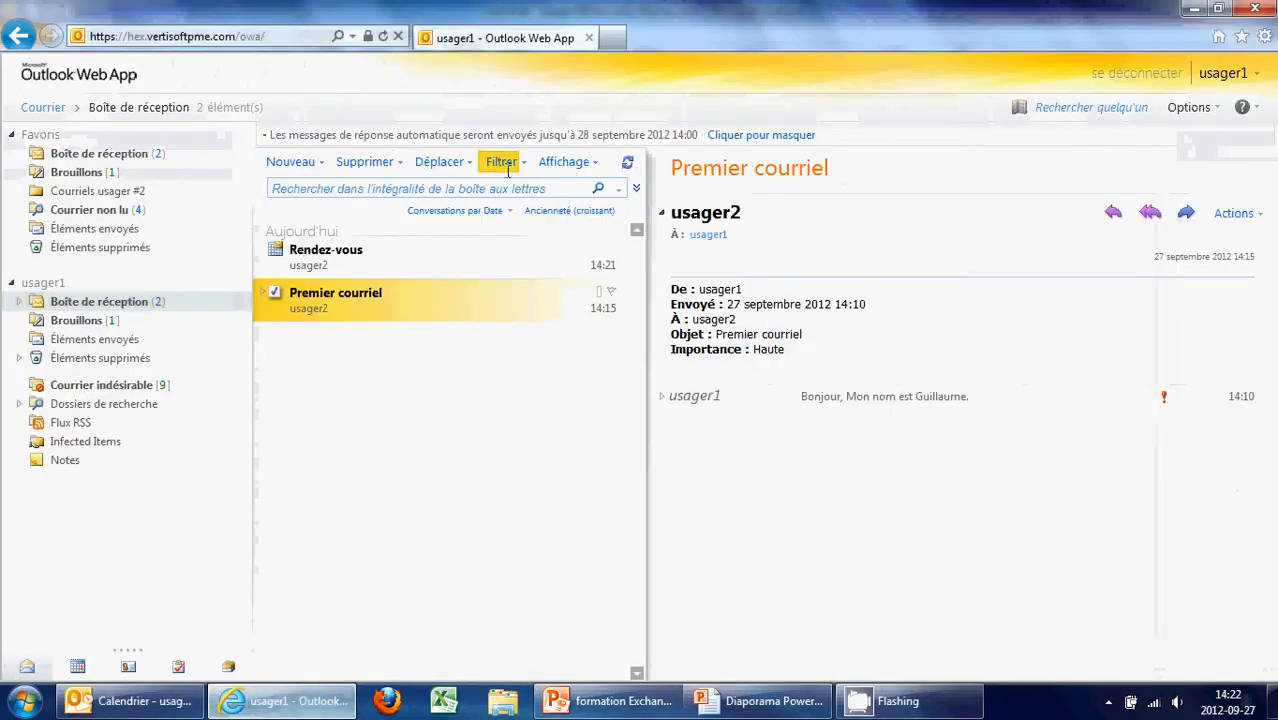
Accept the Rendez-vous invitation, choosing to edit the reply before sending
{"action": "left_click", "coordinate": [312, 258]}
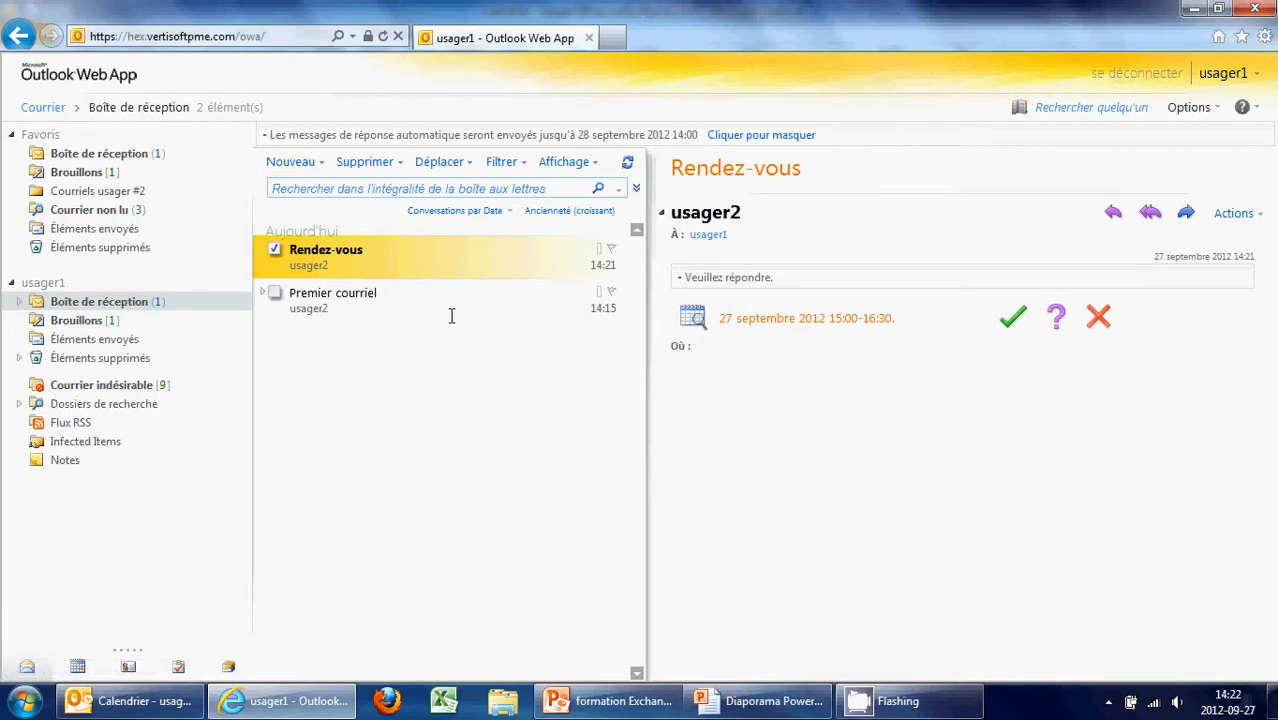
{"action": "left_click", "coordinate": [1014, 322]}
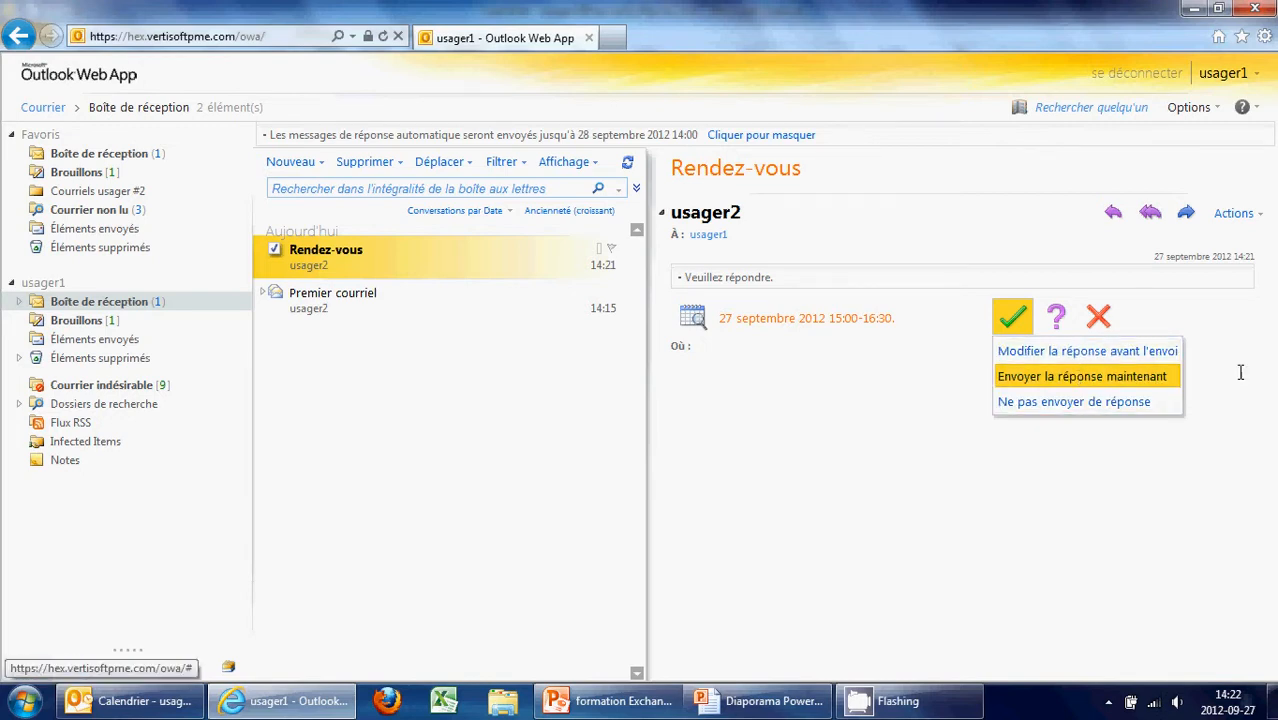
{"action": "left_click", "coordinate": [1115, 350]}
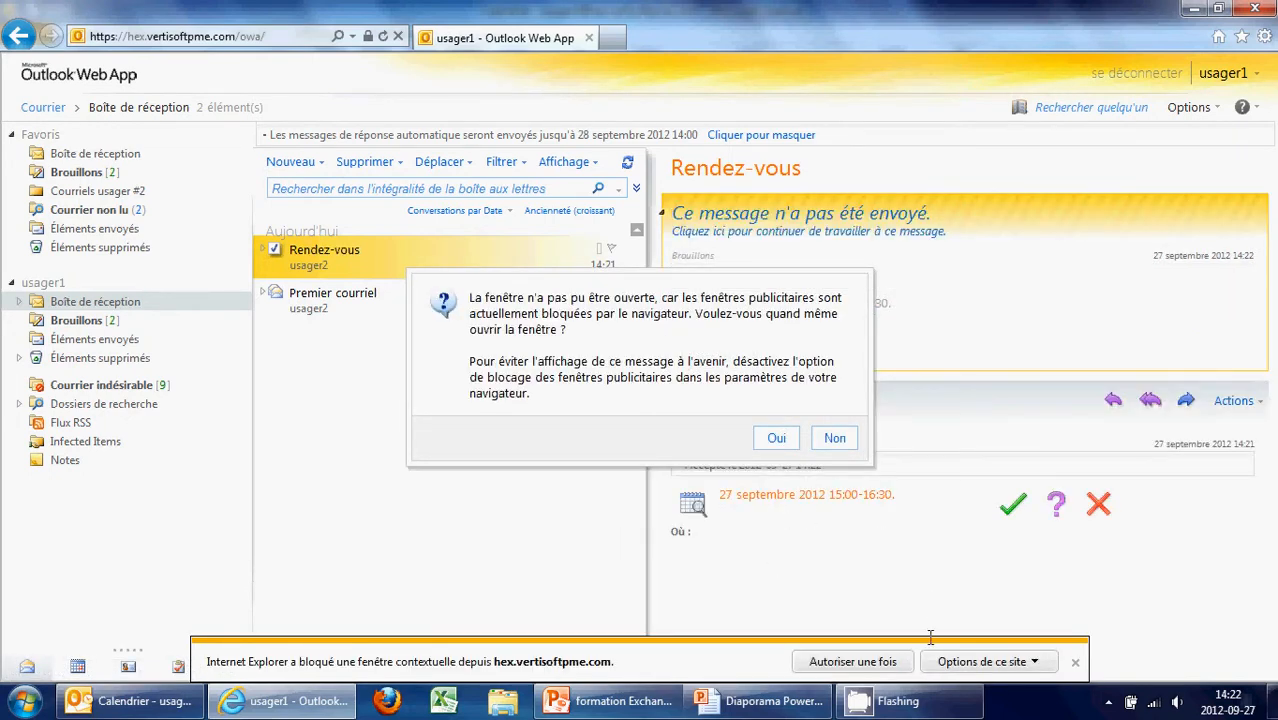
Allow the reply popup once, dismiss the notification, and return to desktop Outlook's mail inbox
{"action": "left_click", "coordinate": [855, 661]}
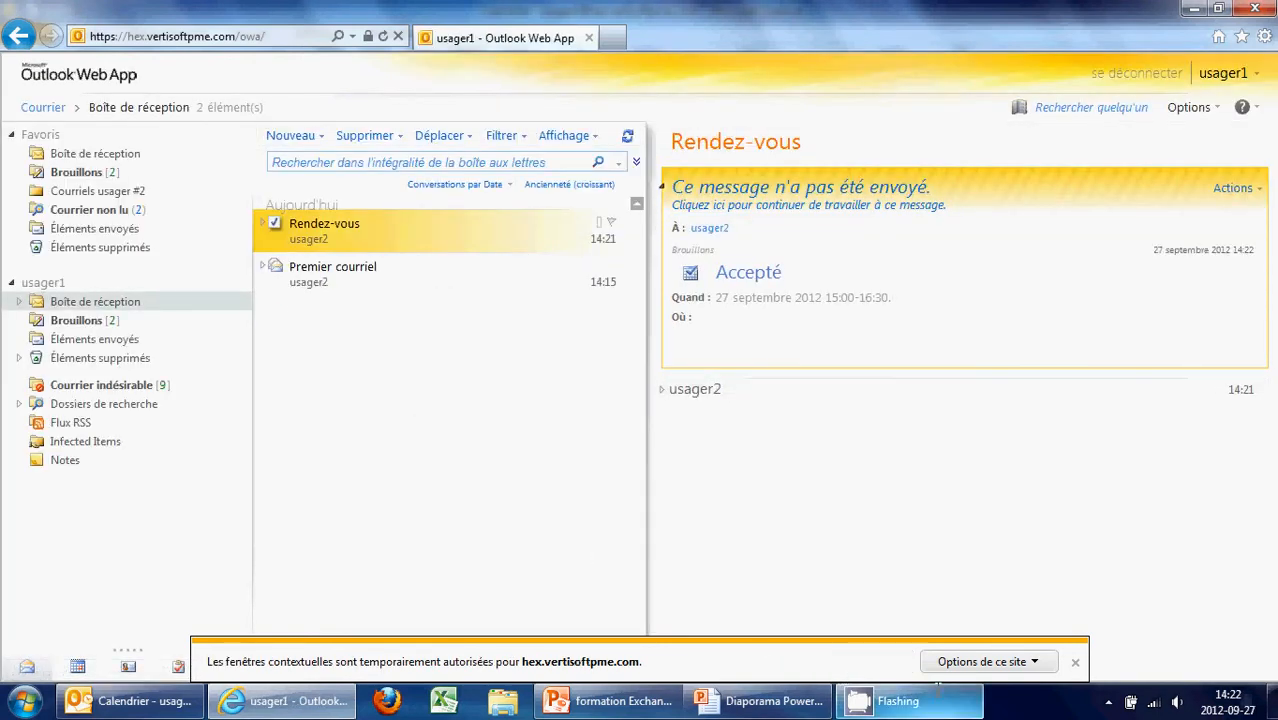
{"action": "left_click", "coordinate": [1074, 662]}
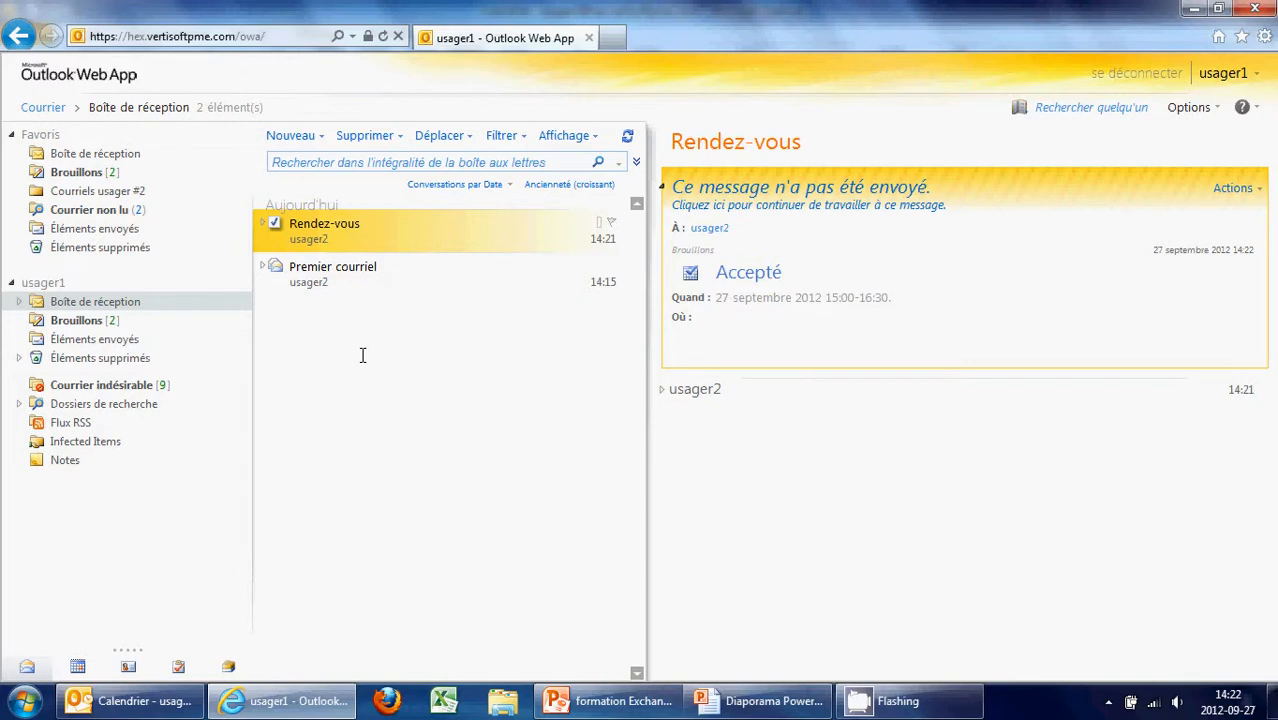
{"action": "left_click", "coordinate": [132, 701]}
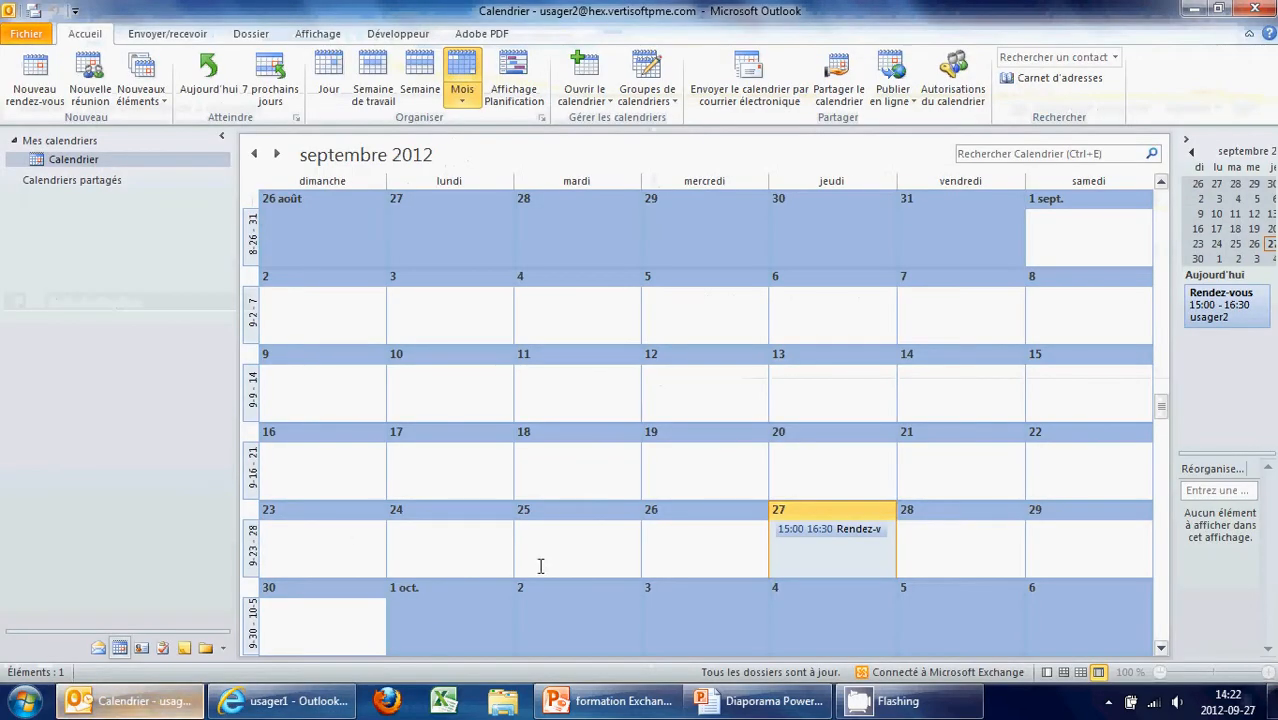
{"action": "left_click", "coordinate": [98, 648]}
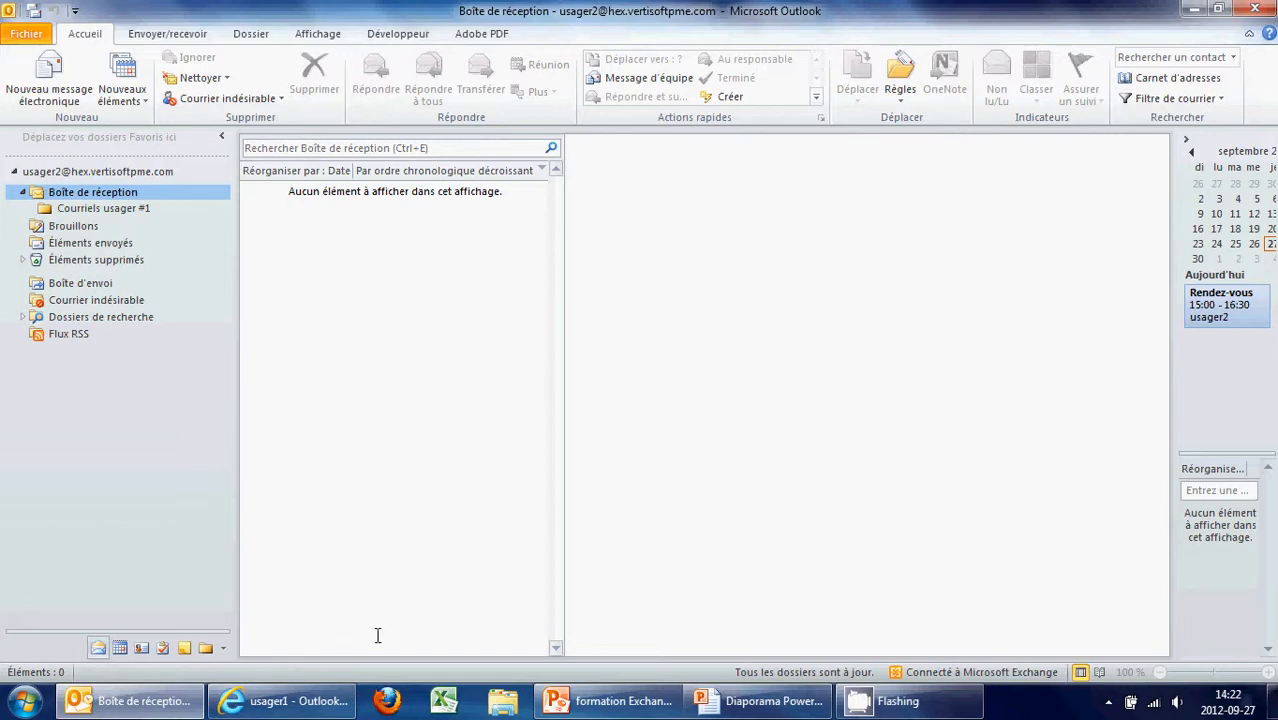
Expand and collapse the Rendez-vous conversation in web mail, then return to desktop Outlook
{"action": "left_click", "coordinate": [285, 701]}
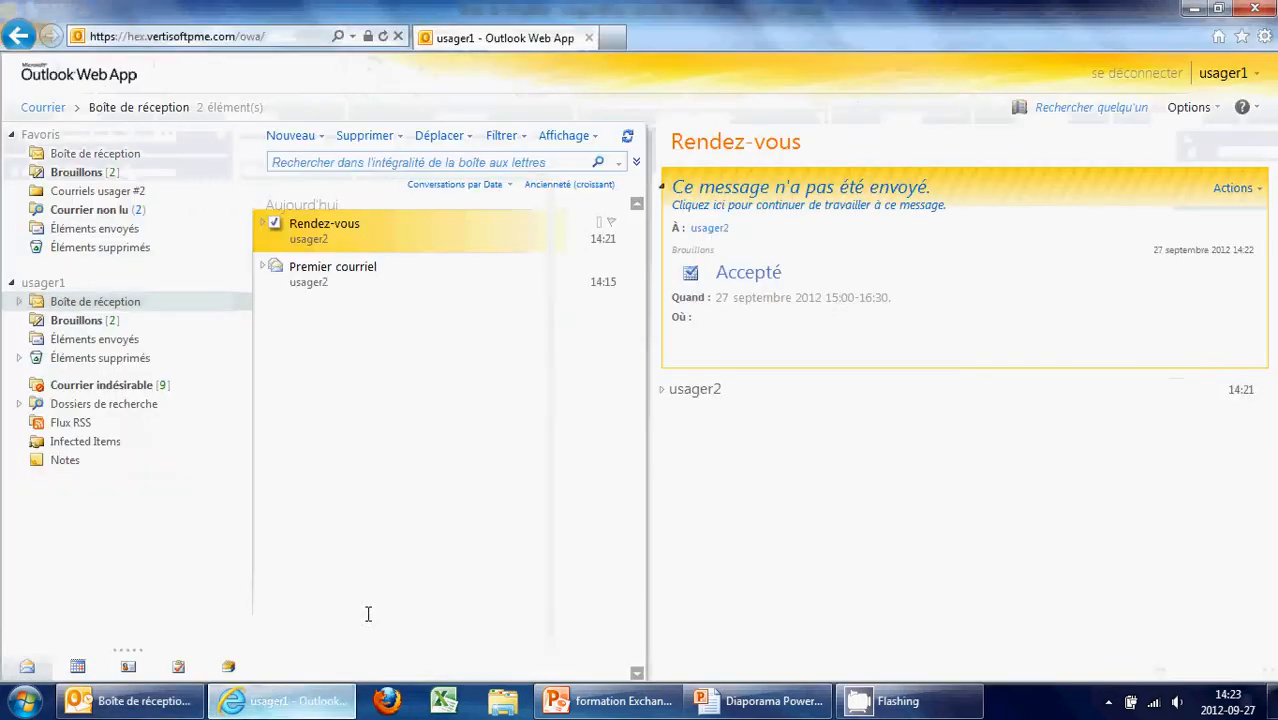
{"action": "left_click", "coordinate": [264, 222]}
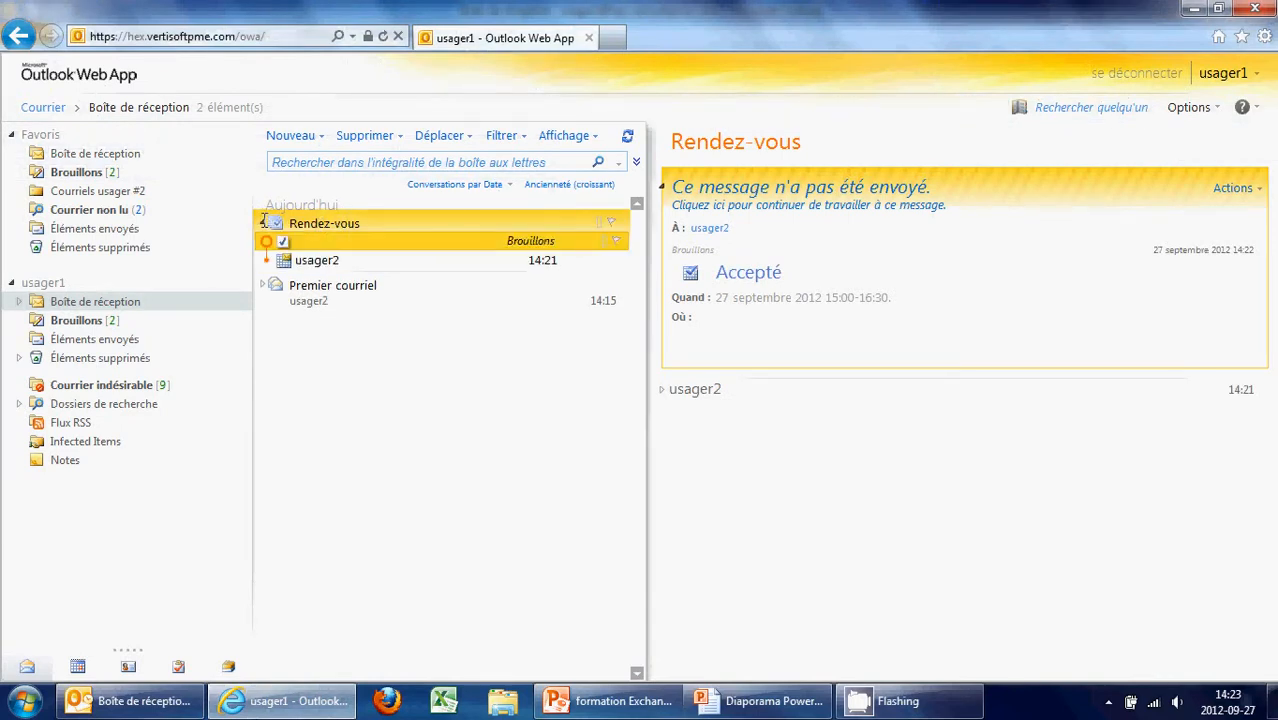
{"action": "left_click", "coordinate": [264, 222]}
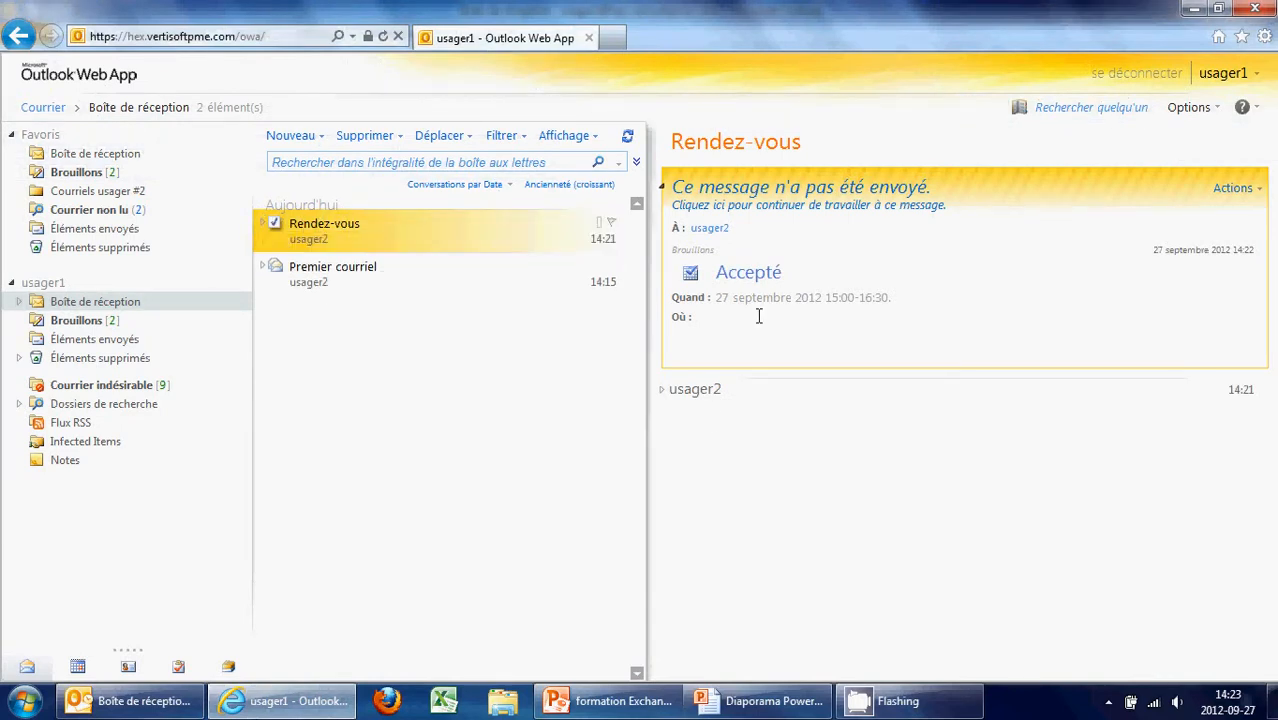
{"action": "key", "text": "alt+Tab"}
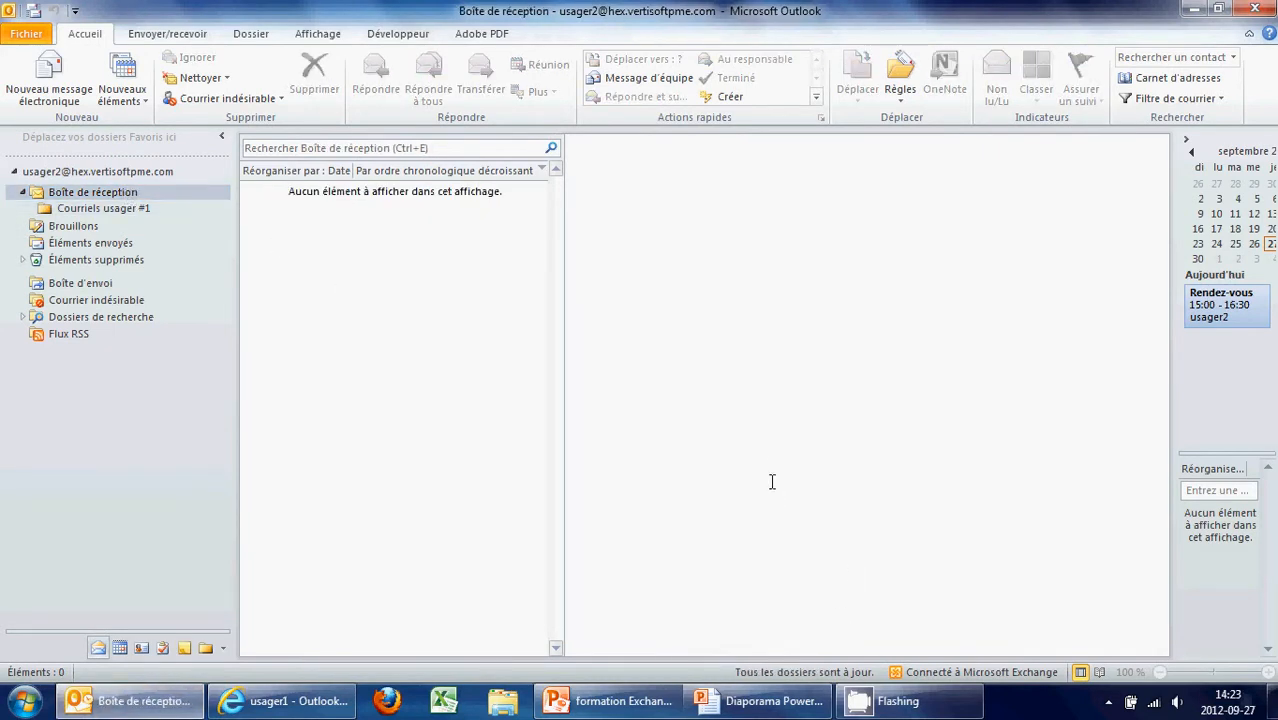
Minimize the web mail window and open Outlook's September 2012 month calendar
{"action": "left_click", "coordinate": [268, 712]}
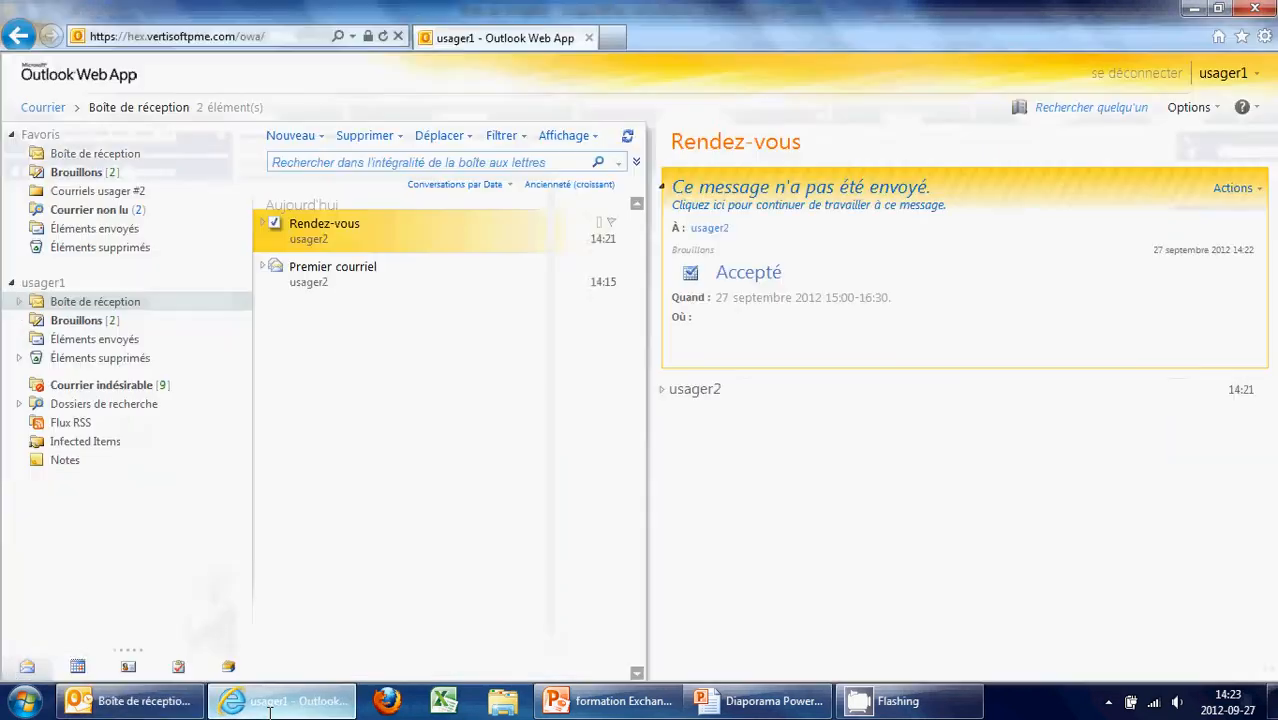
{"action": "left_click", "coordinate": [272, 710]}
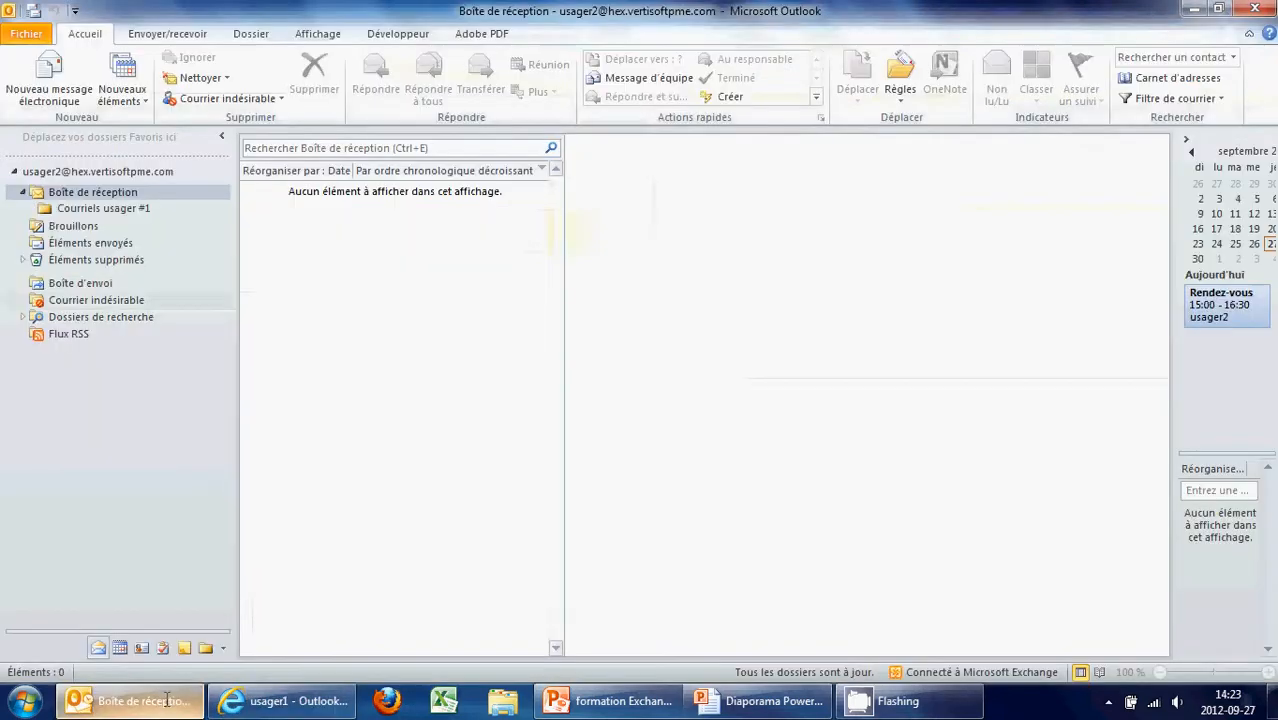
{"action": "left_click", "coordinate": [288, 712]}
{"action": "left_click", "coordinate": [288, 712]}
{"action": "left_click", "coordinate": [119, 648]}
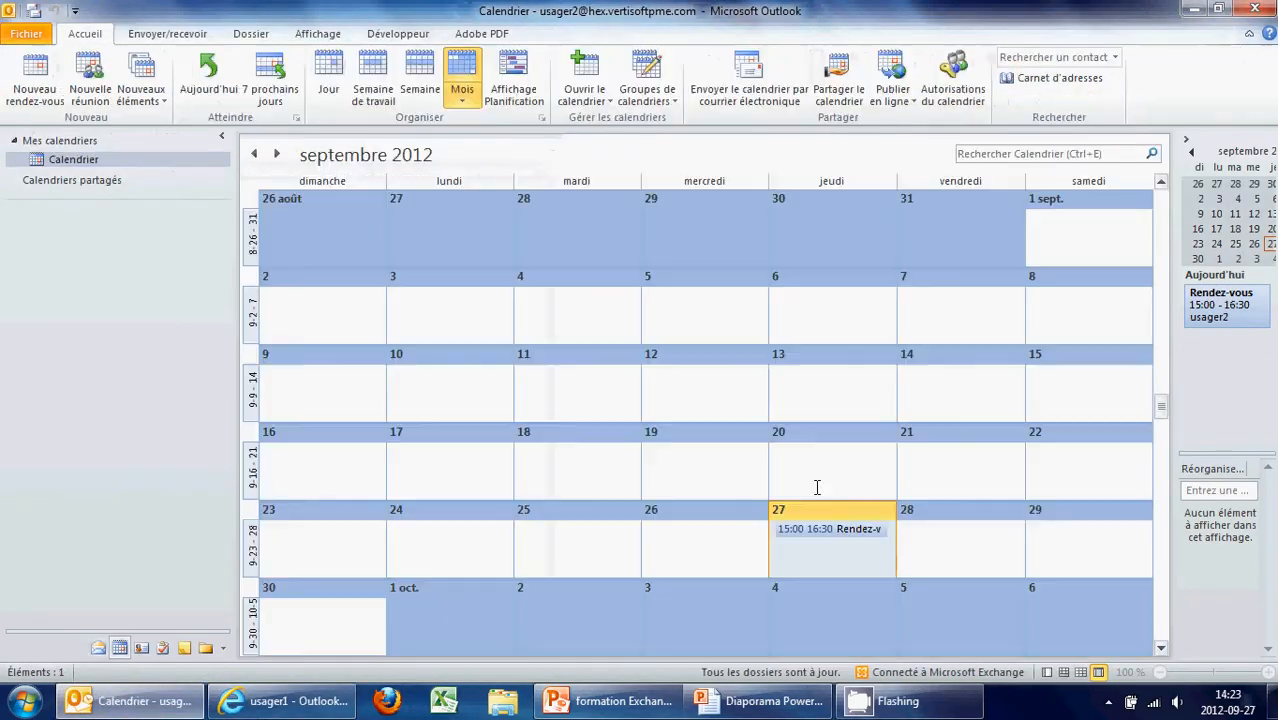
Open the 27 September Rendez-vous and replace its recipient with usager1
{"action": "double_click", "coordinate": [859, 529]}
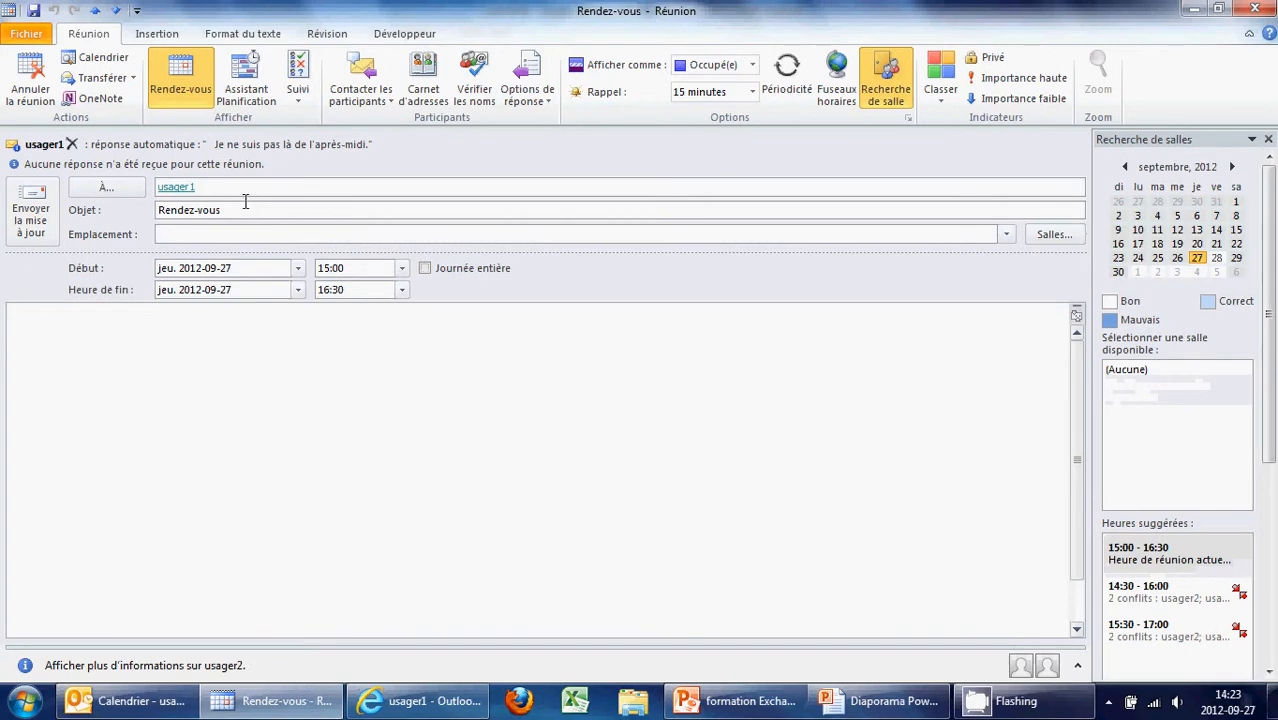
{"action": "left_click_drag", "start_coordinate": [195, 190], "coordinate": [155, 192]}
{"action": "key", "text": "BackSpace"}
{"action": "type", "text": "usag"}
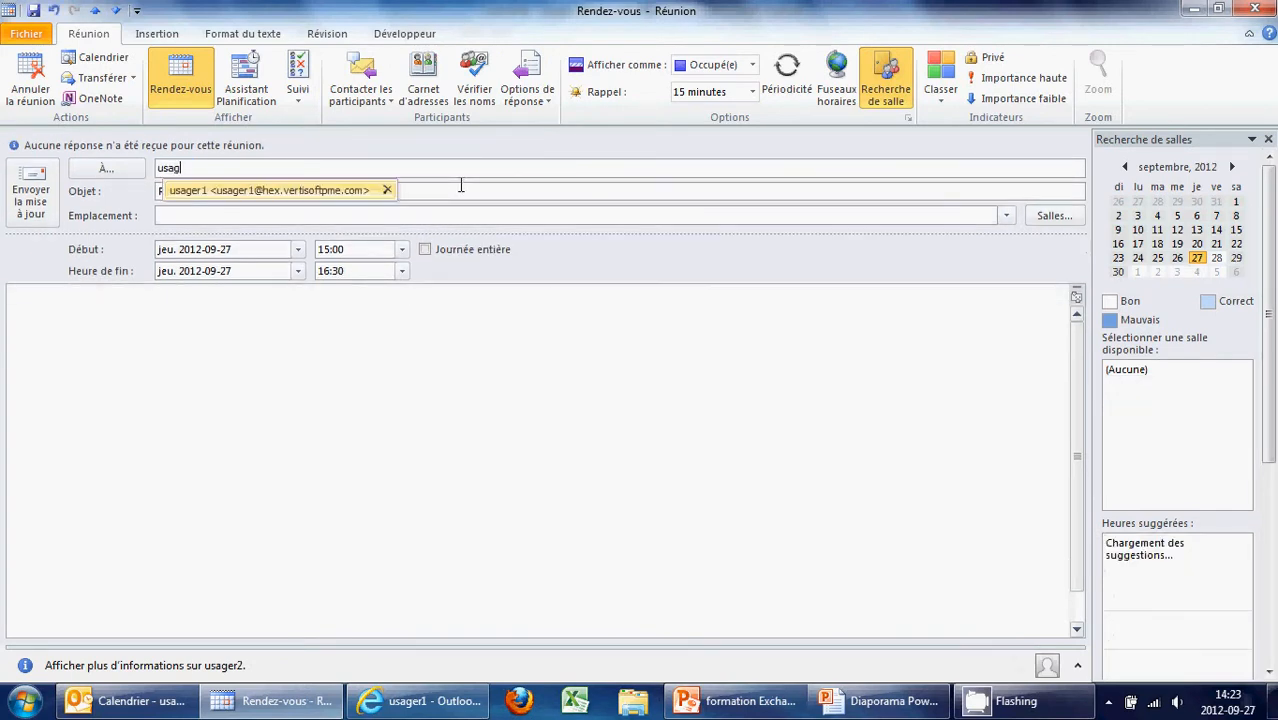
{"action": "type", "text": "er1"}
{"action": "key", "text": "Return"}
Send the meeting update without a location and bring up usager1's web mail
{"action": "left_click", "coordinate": [28, 207]}
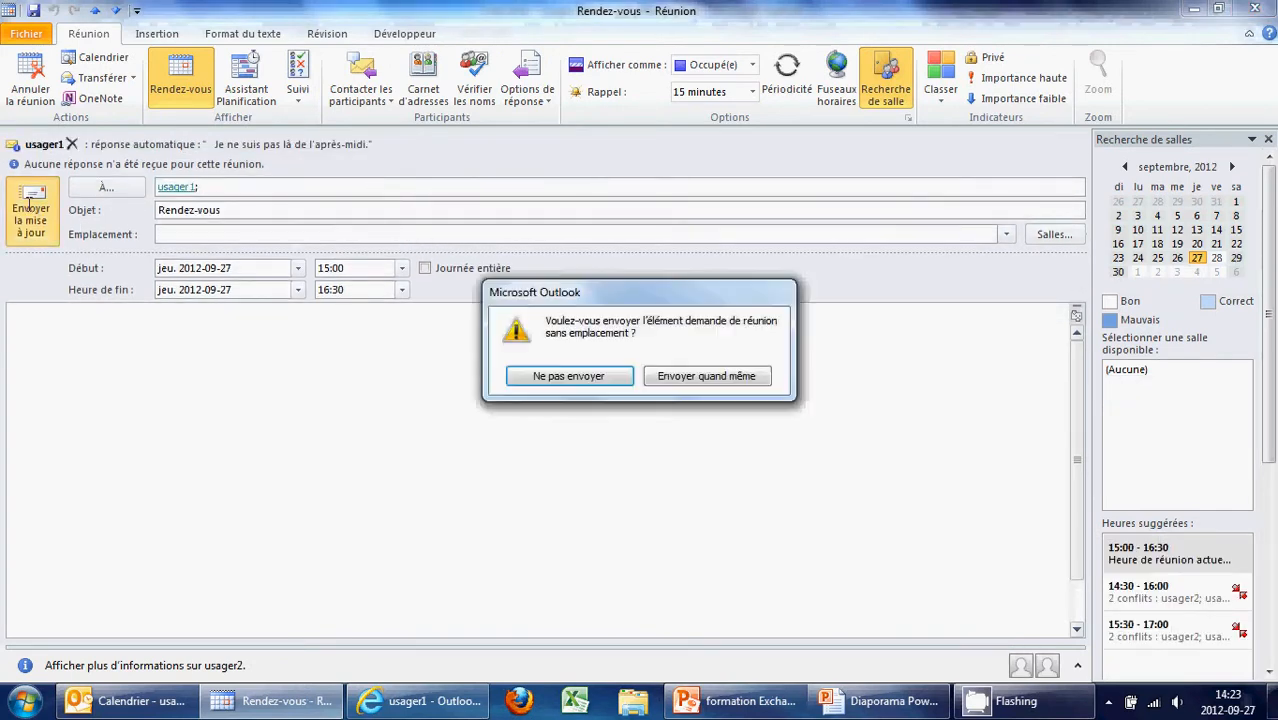
{"action": "left_click", "coordinate": [682, 374]}
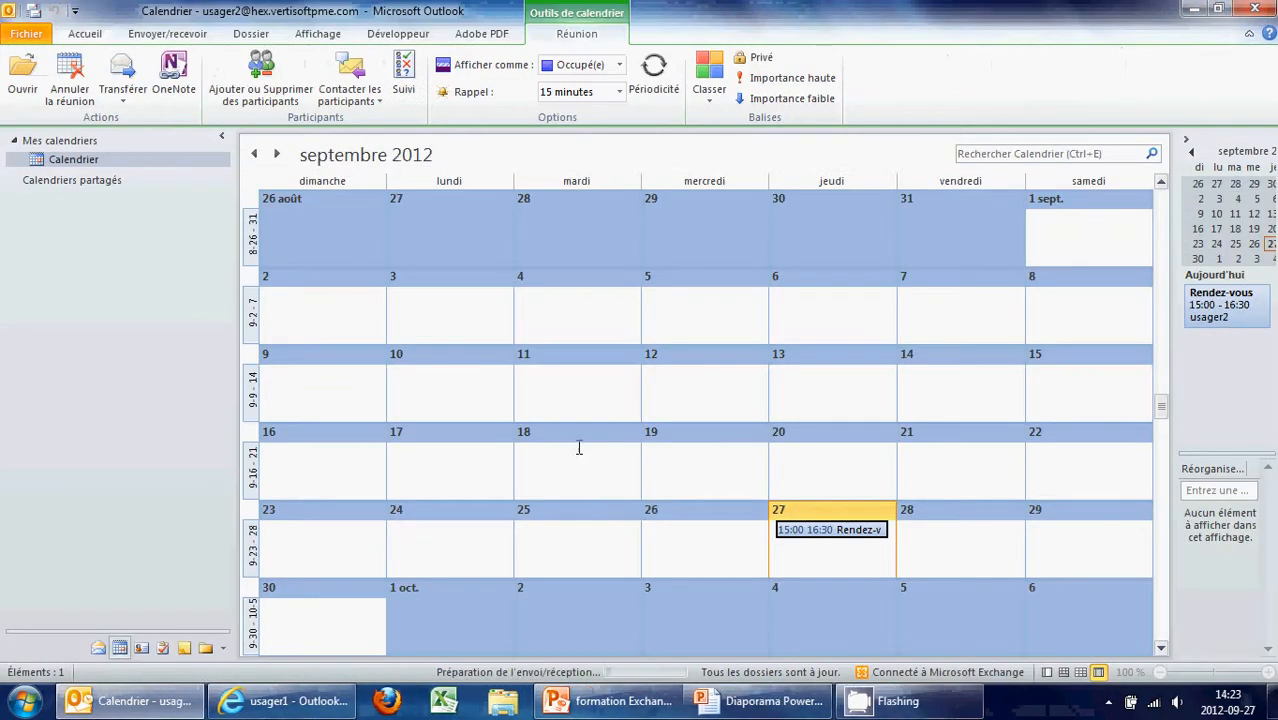
{"action": "left_click", "coordinate": [283, 700]}
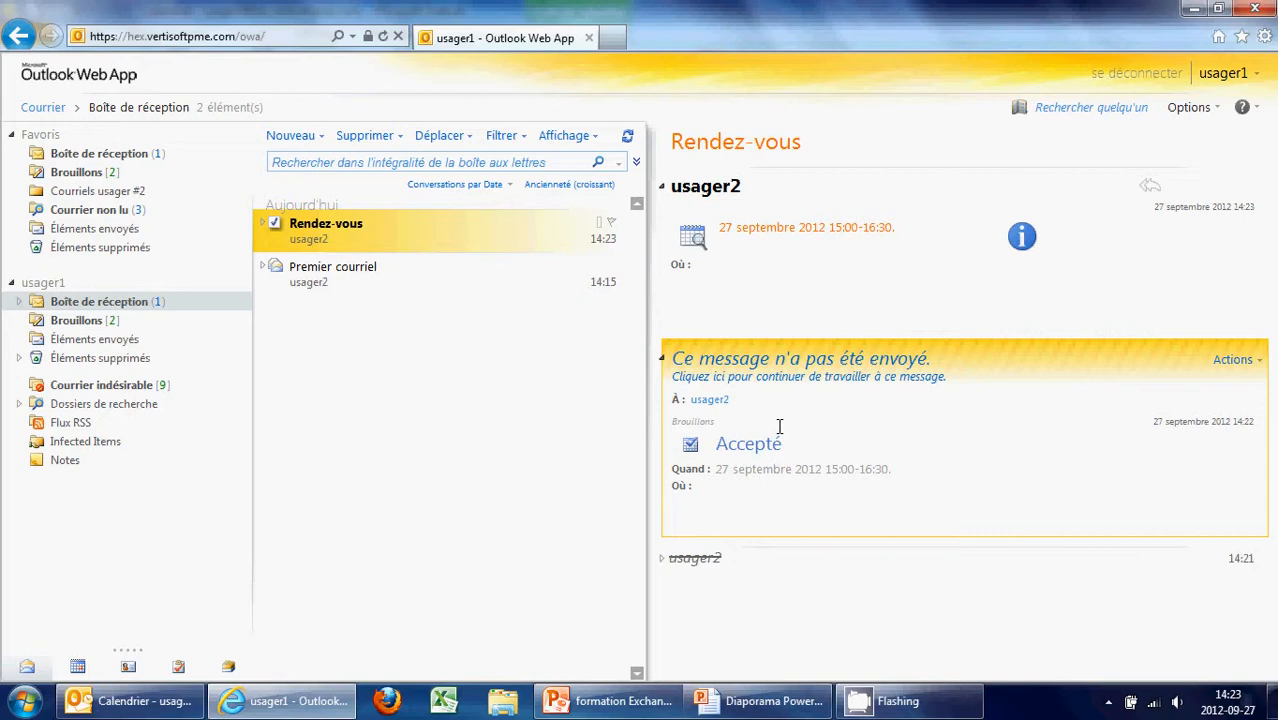
Complete usager1's drafted Rendez-vous acceptance with the note 'parfait', send it, and return to Outlook
{"action": "left_click", "coordinate": [262, 222]}
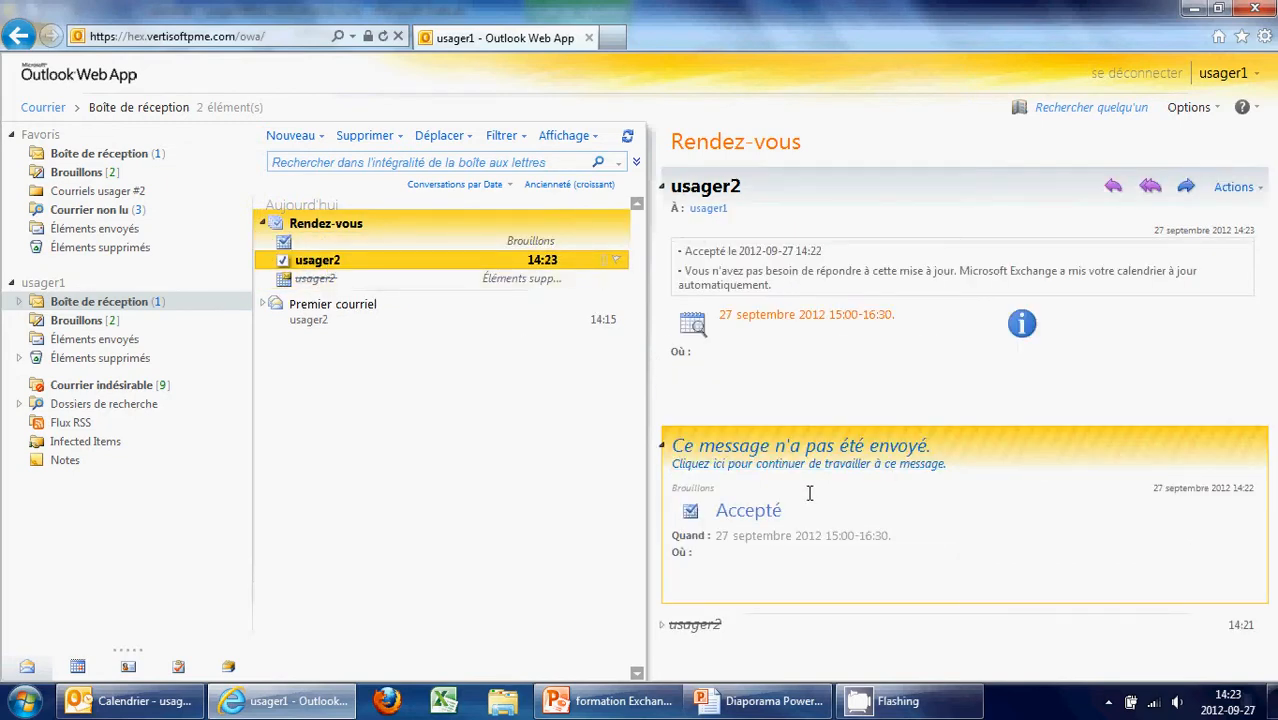
{"action": "left_click", "coordinate": [753, 512]}
{"action": "left_click", "coordinate": [800, 378]}
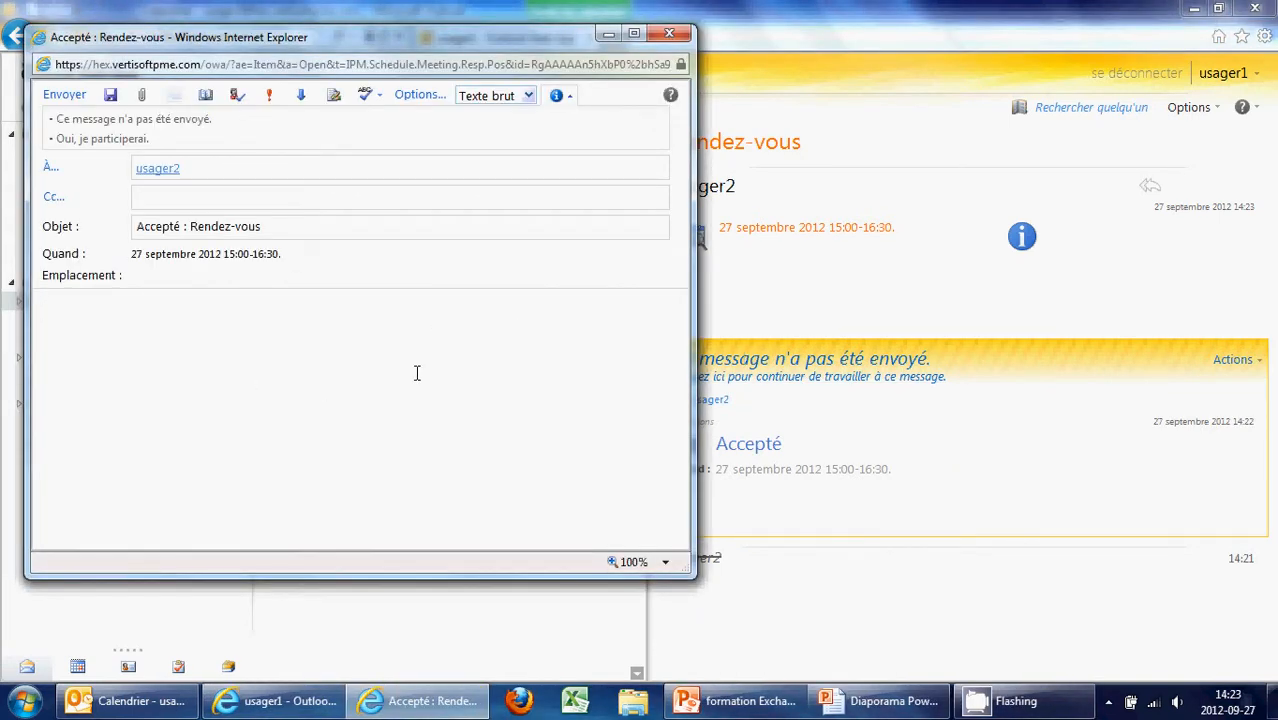
{"action": "type", "text": "parfait"}
{"action": "left_click", "coordinate": [64, 94]}
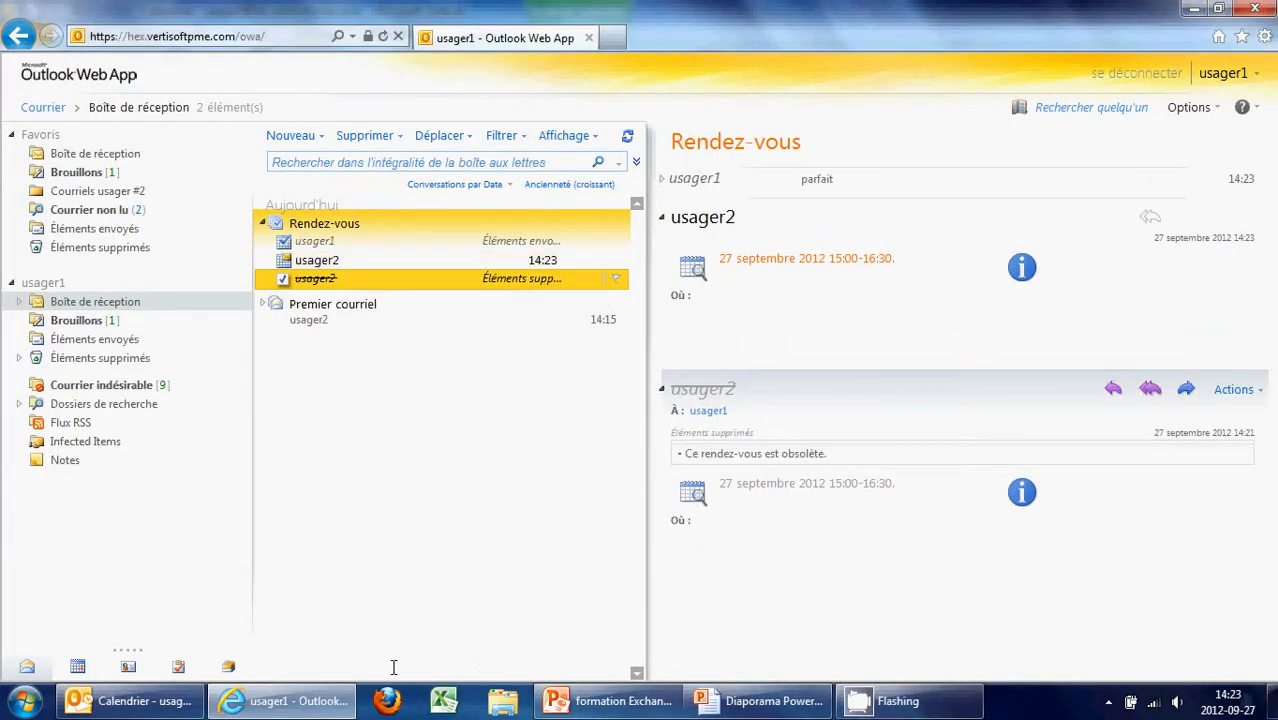
{"action": "left_click", "coordinate": [158, 702]}
{"action": "scroll", "coordinate": [331, 616], "scroll_direction": "up", "scroll_amount": 1}
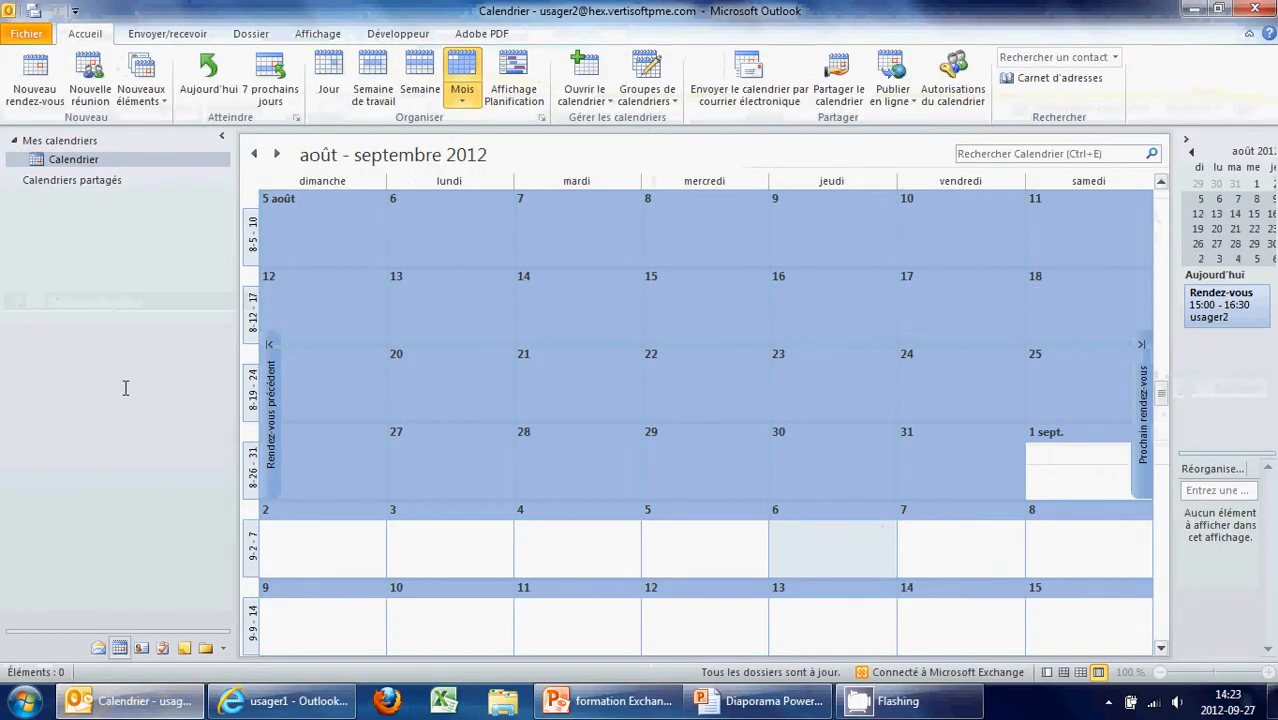
Read the 'parfait' Accepté : Rendez-vous reply in Courriels usager #1, then return to the calendar
{"action": "left_click", "coordinate": [98, 648]}
{"action": "left_click", "coordinate": [150, 208]}
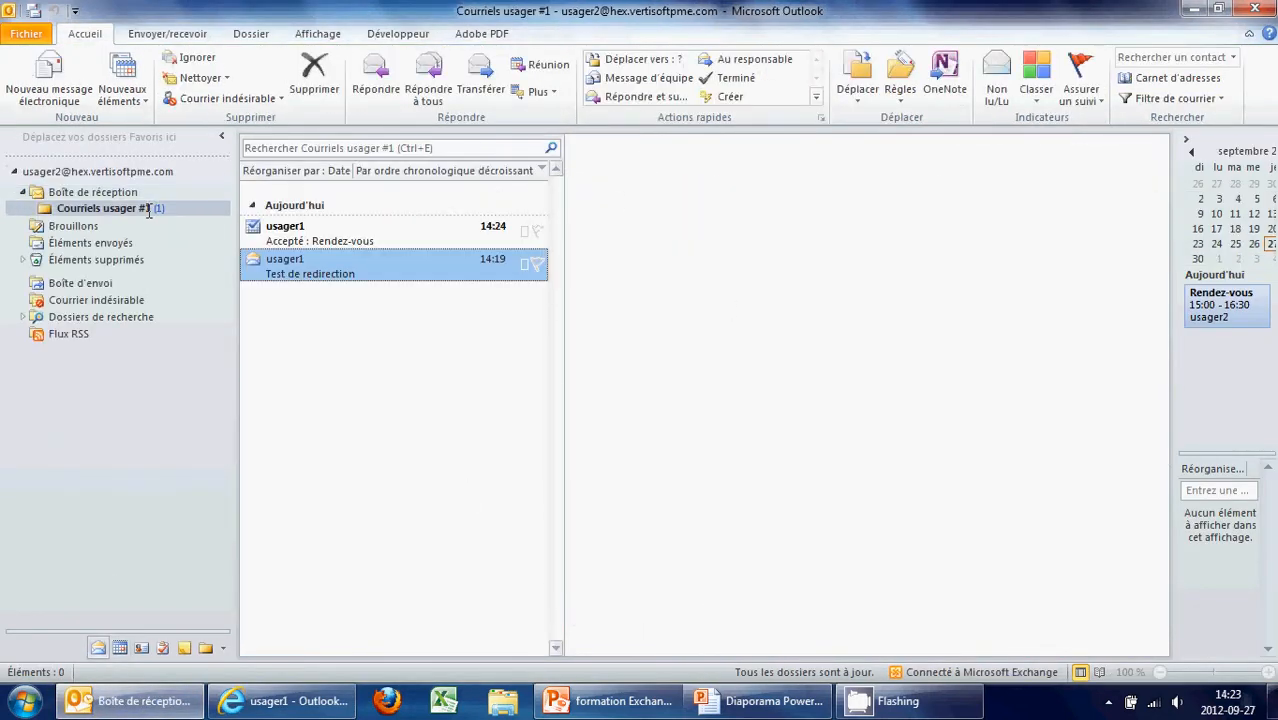
{"action": "left_click", "coordinate": [352, 238]}
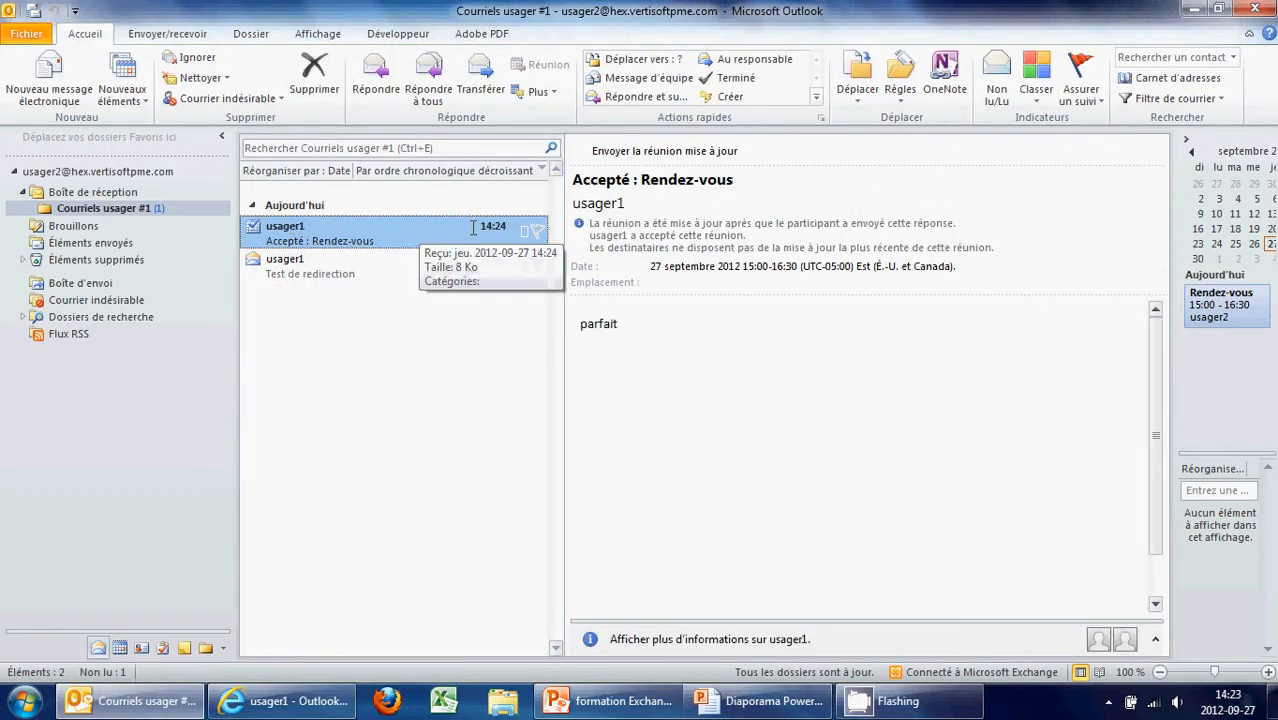
{"action": "left_click_drag", "start_coordinate": [582, 323], "coordinate": [741, 345]}
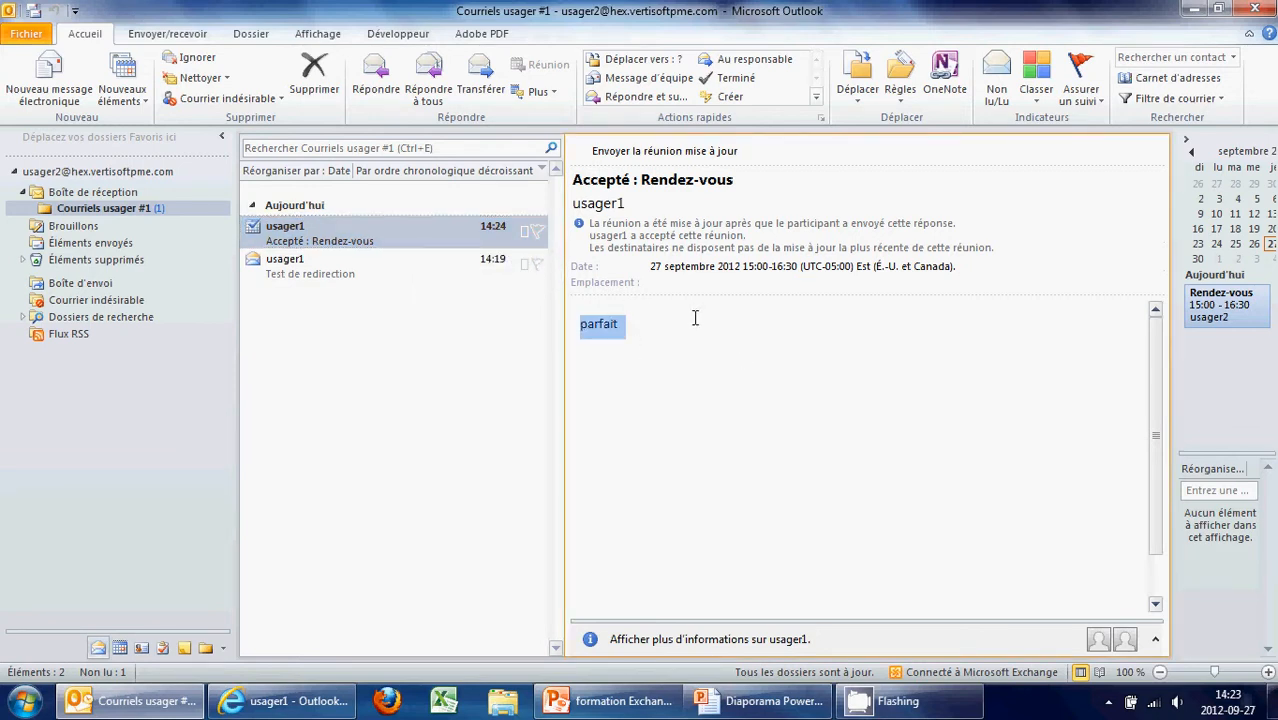
{"action": "left_click", "coordinate": [395, 347]}
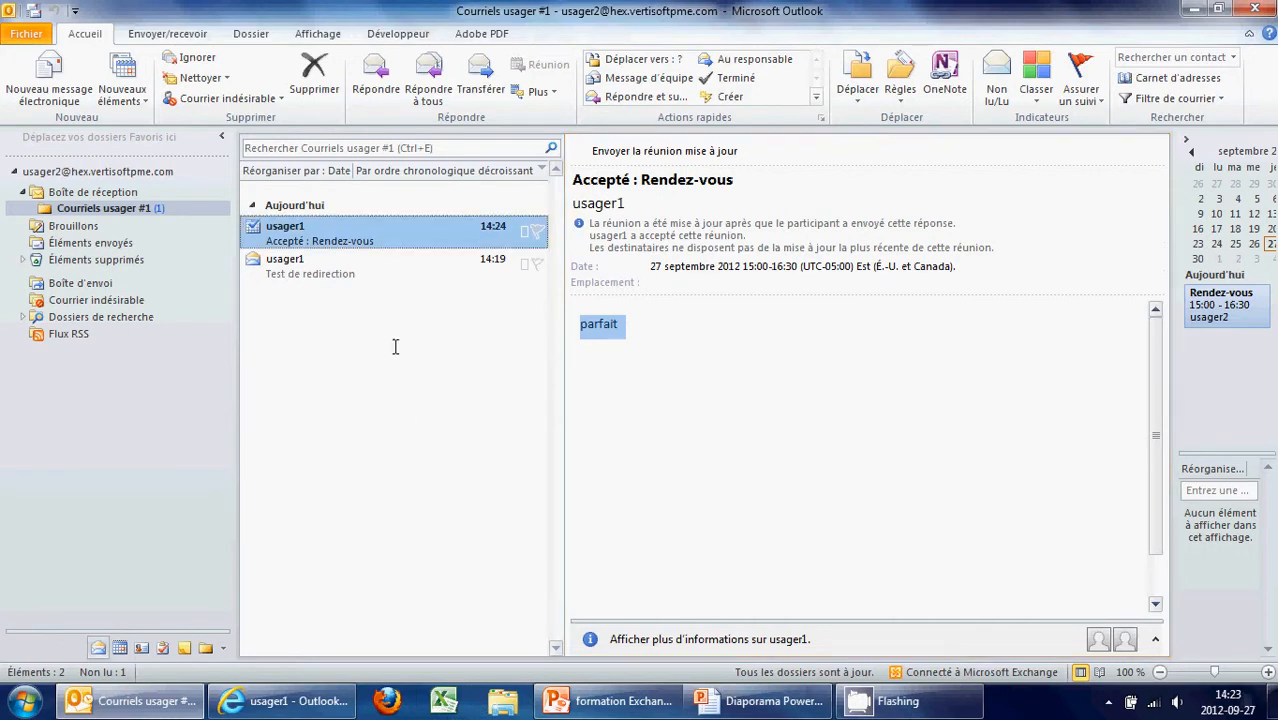
{"action": "left_click", "coordinate": [126, 191]}
{"action": "left_click", "coordinate": [119, 648]}
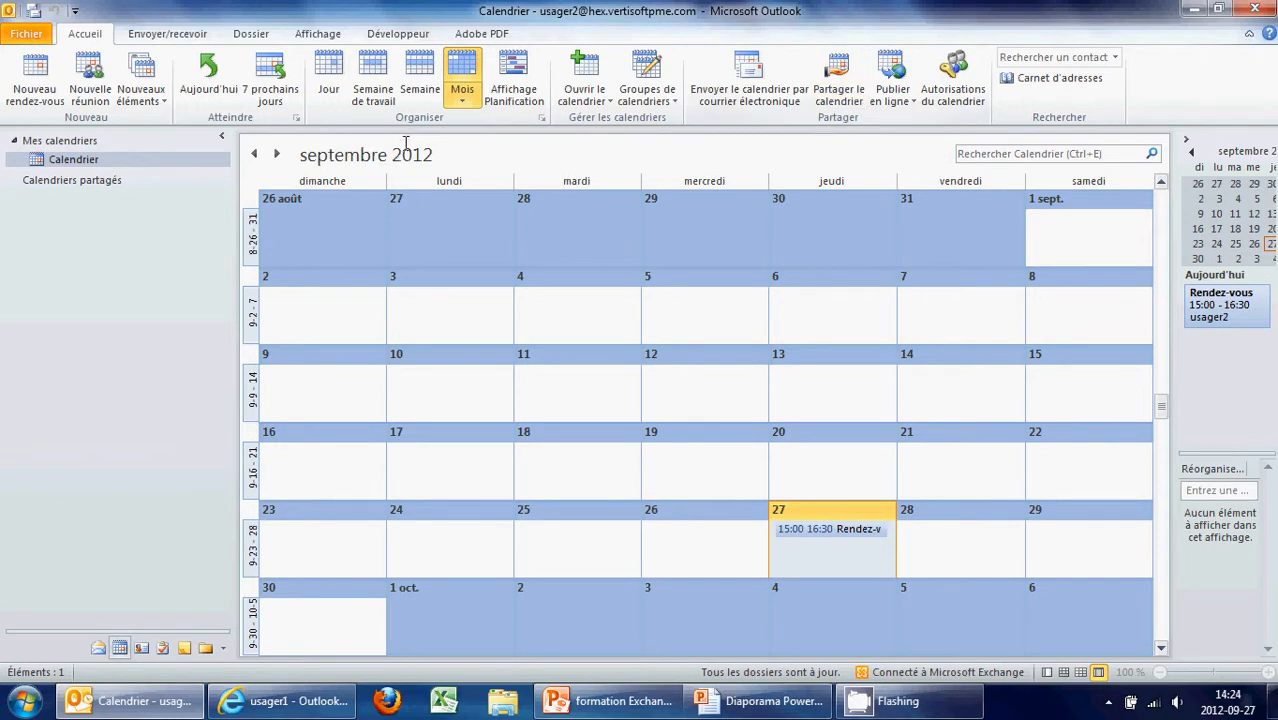
Show the Calendrier folder's context menu with its Partager options, dismissing and reopening it once
{"action": "right_click", "coordinate": [59, 162]}
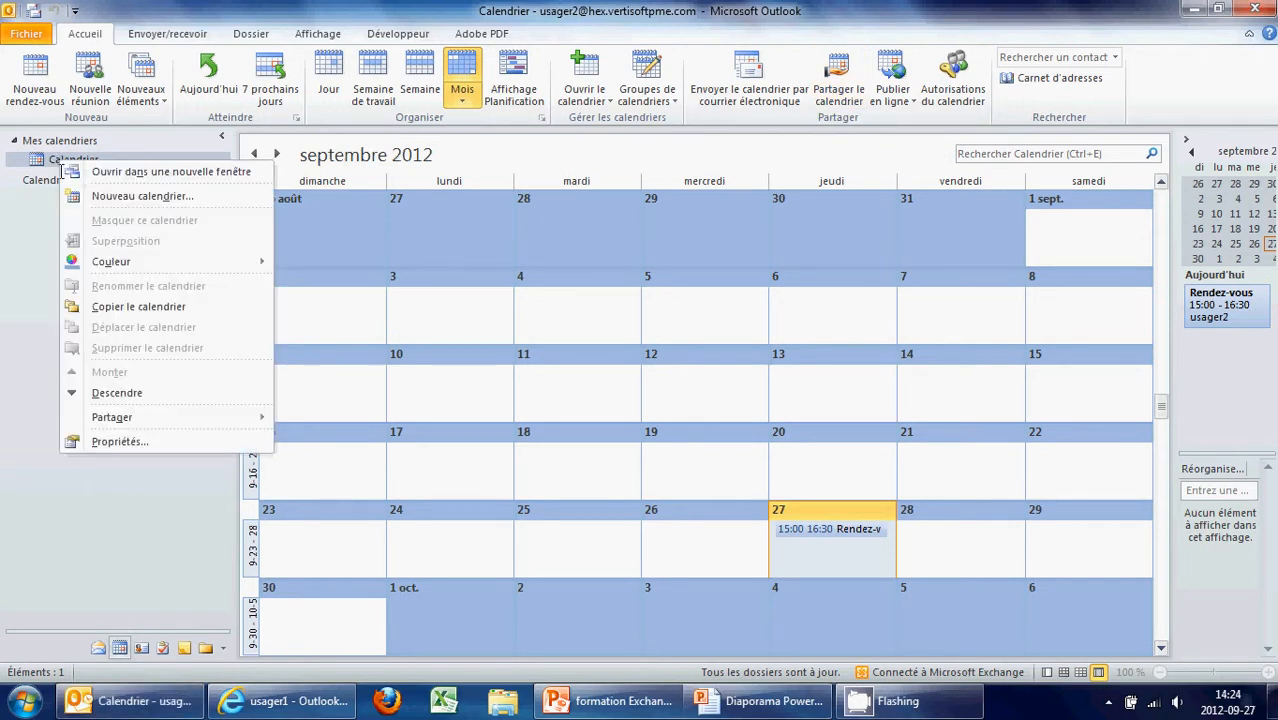
{"action": "mouse_move", "coordinate": [171, 420]}
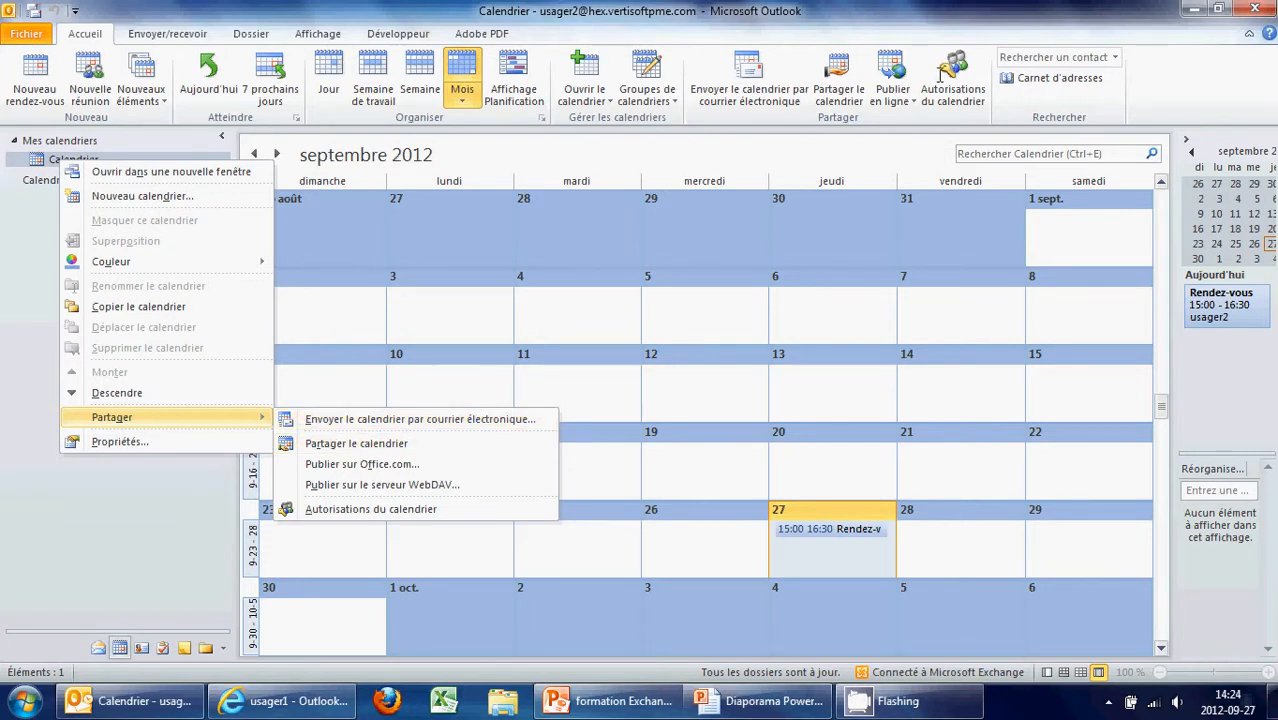
{"action": "left_click", "coordinate": [819, 66]}
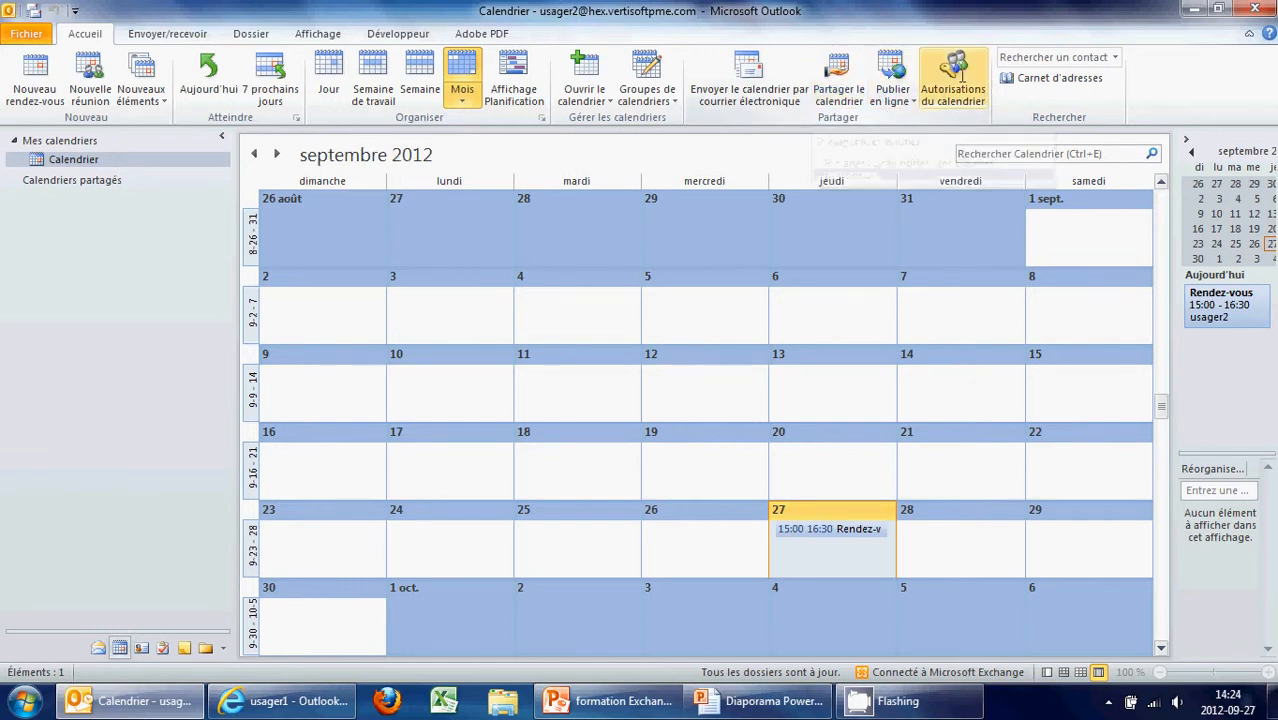
{"action": "right_click", "coordinate": [88, 163]}
Send usager1 a Calendrier sharing invitation with Détails limités access and confirm sharing
{"action": "mouse_move", "coordinate": [220, 417]}
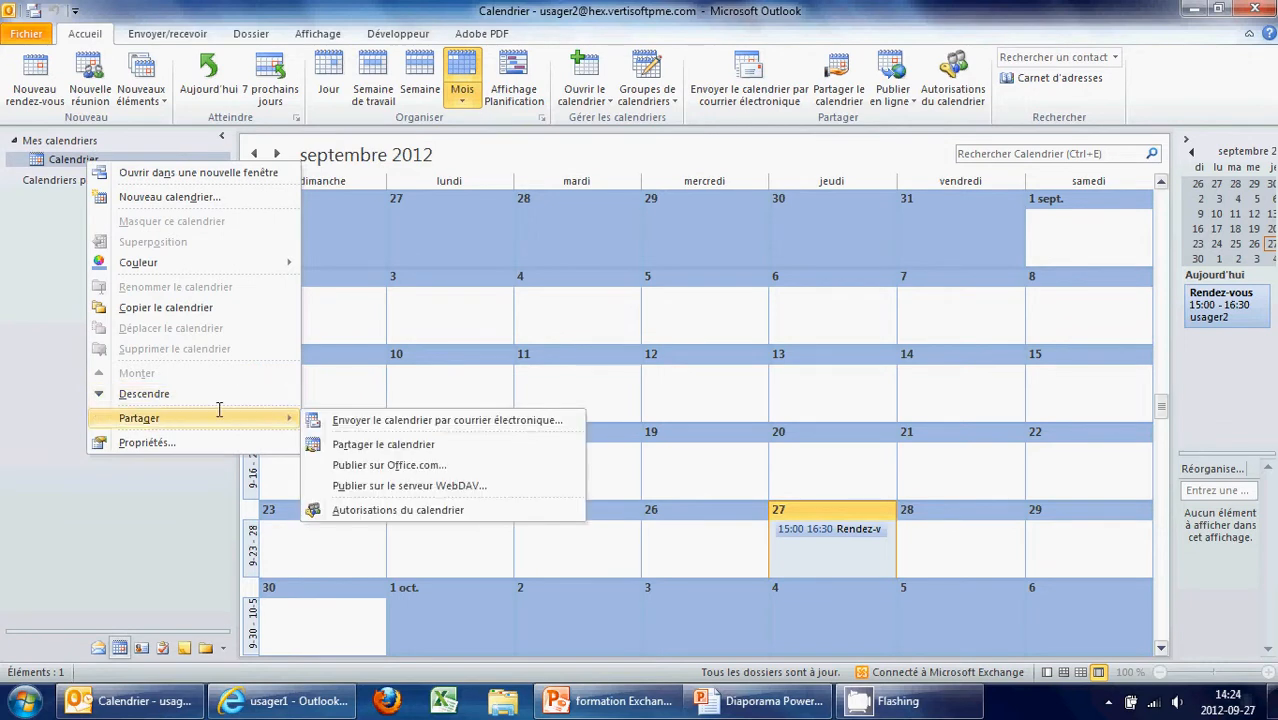
{"action": "left_click", "coordinate": [380, 444]}
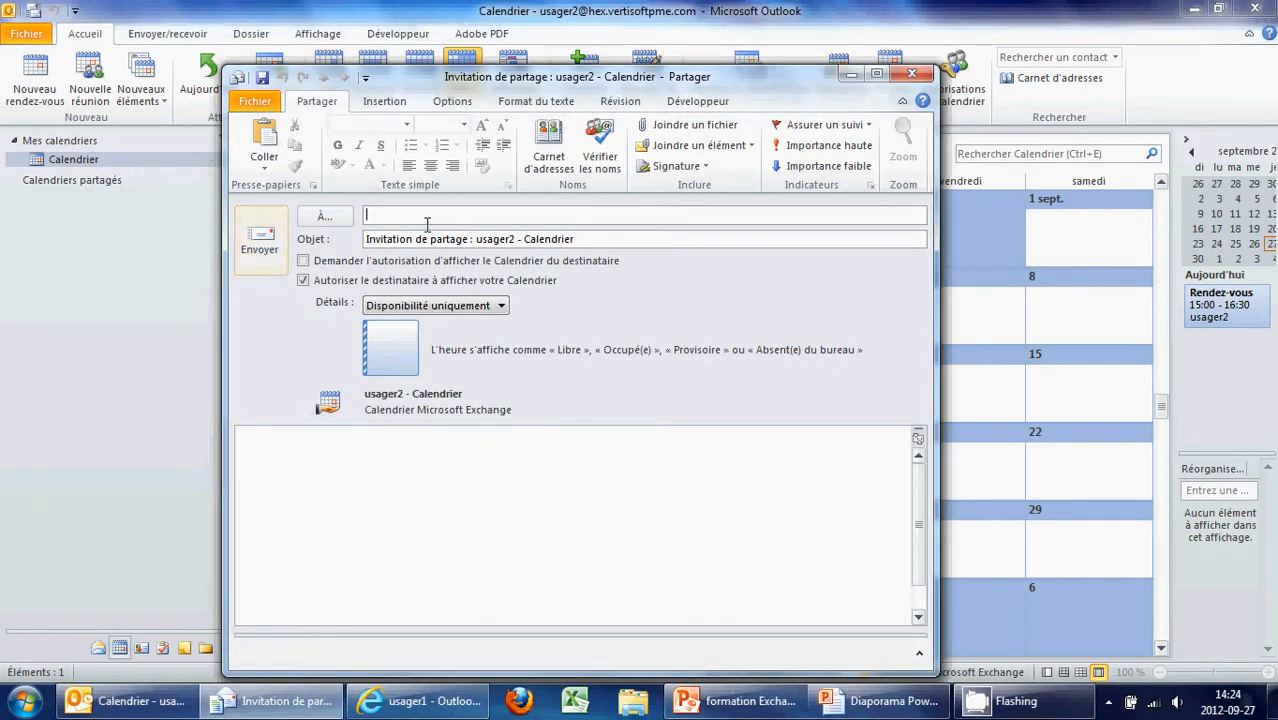
{"action": "type", "text": "us"}
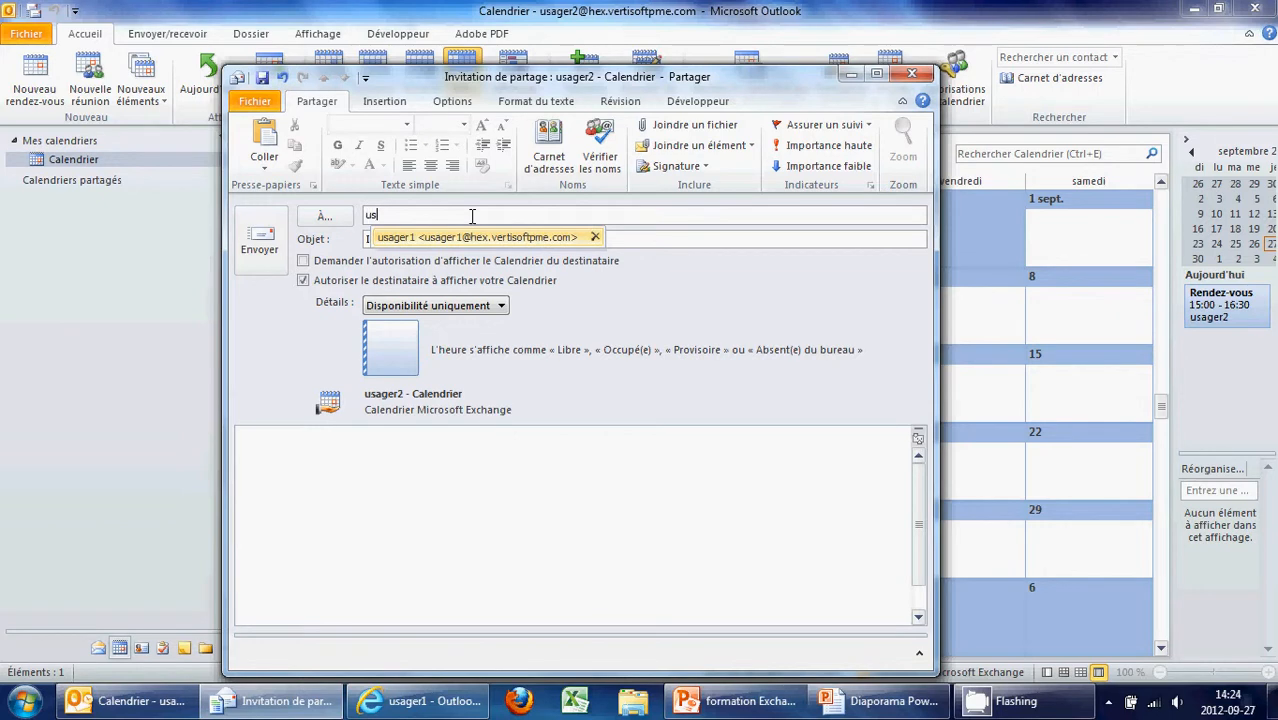
{"action": "type", "text": "a"}
{"action": "left_click", "coordinate": [472, 237]}
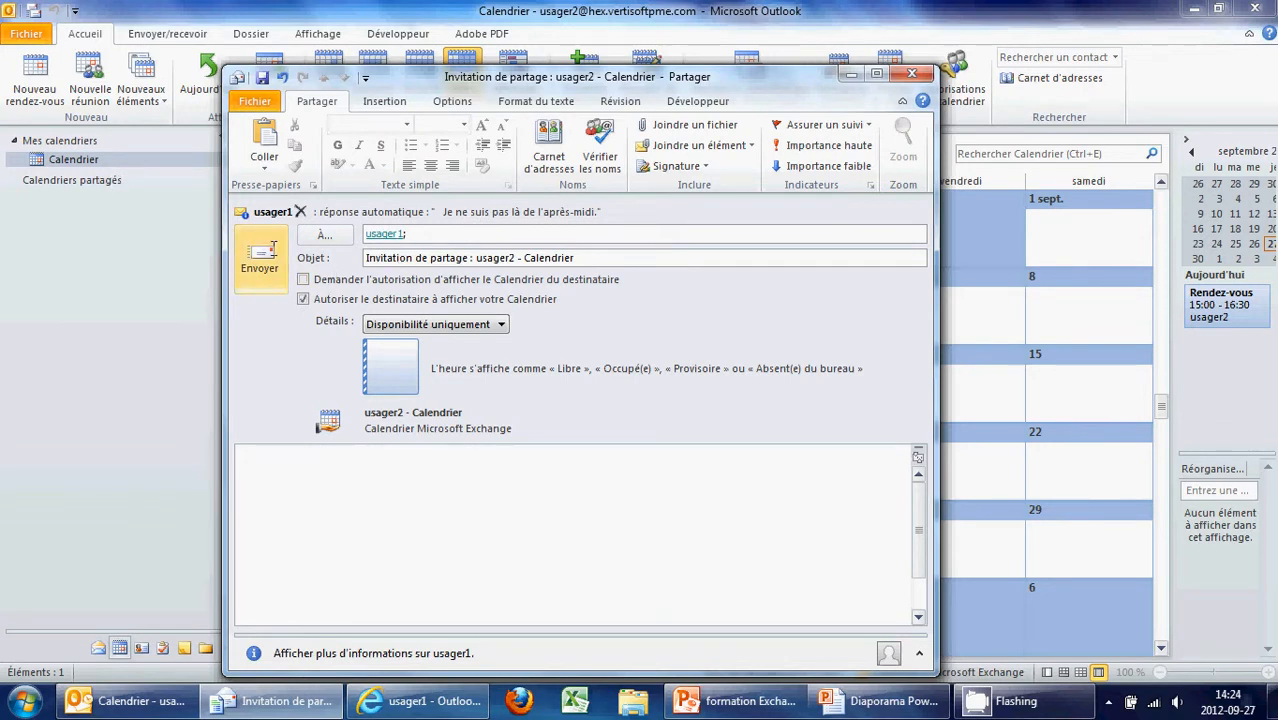
{"action": "left_click", "coordinate": [459, 323]}
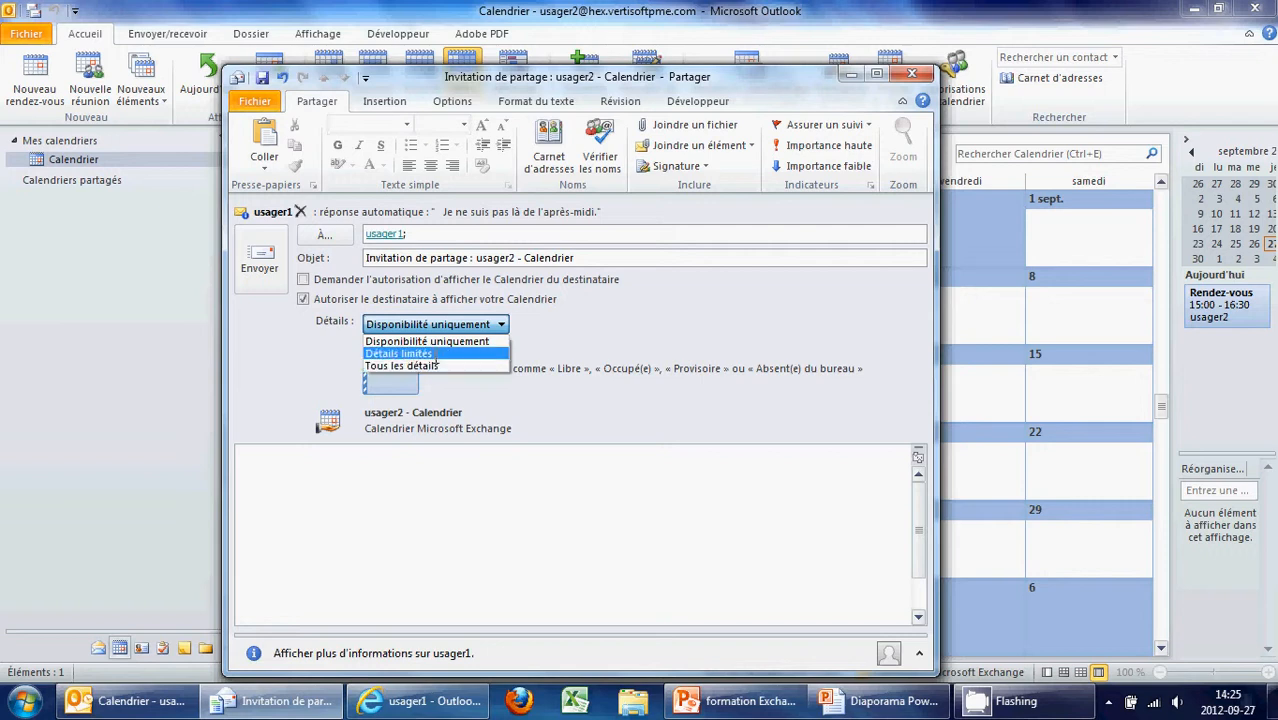
{"action": "left_click", "coordinate": [435, 353]}
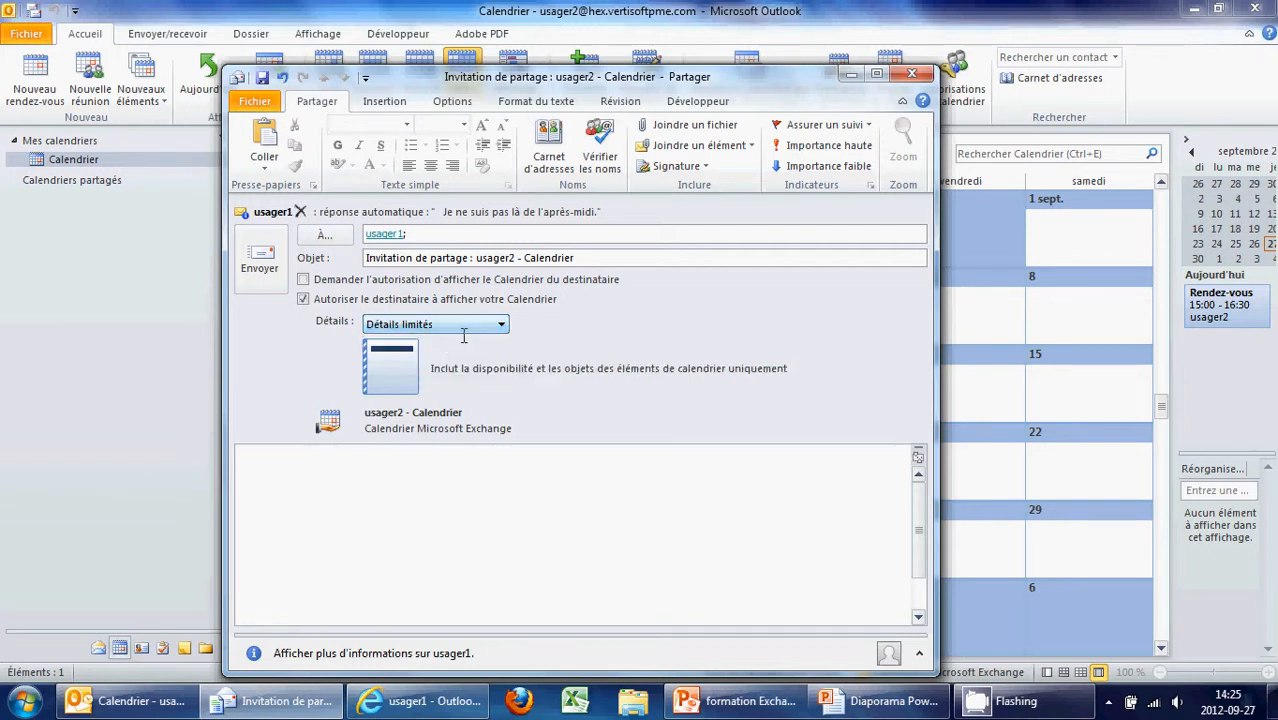
{"action": "left_click", "coordinate": [259, 258]}
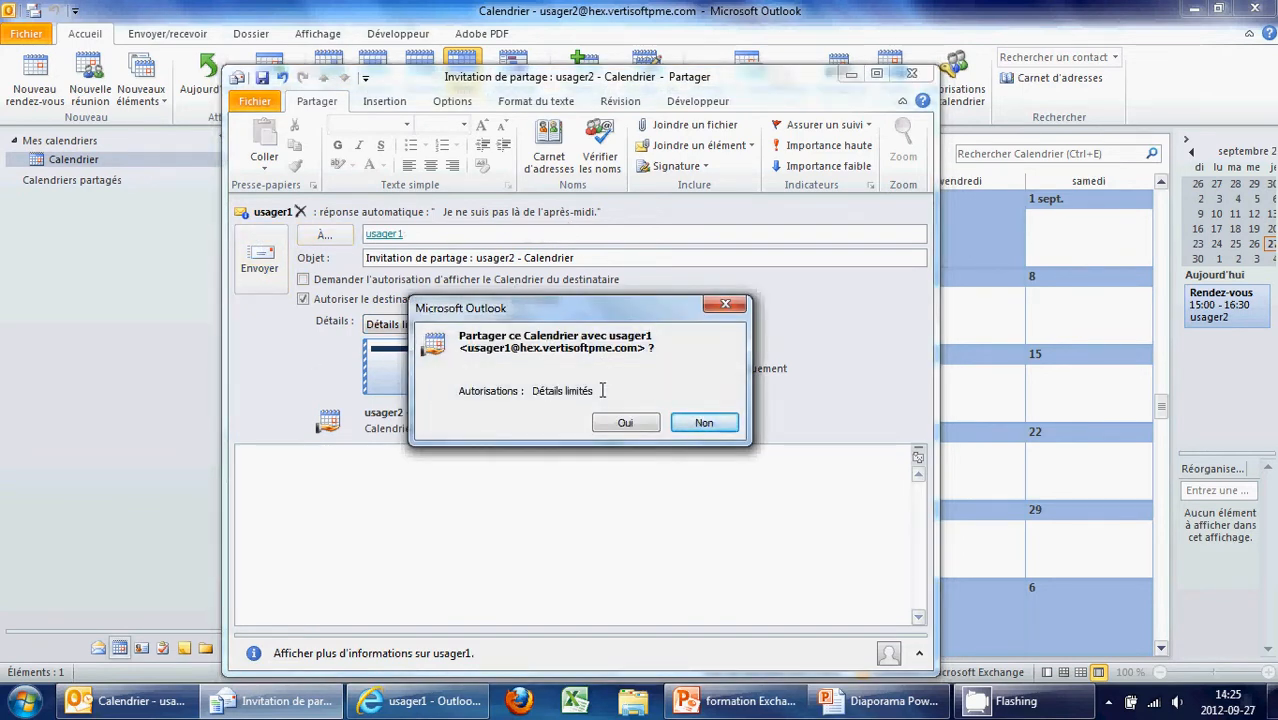
{"action": "left_click", "coordinate": [624, 423]}
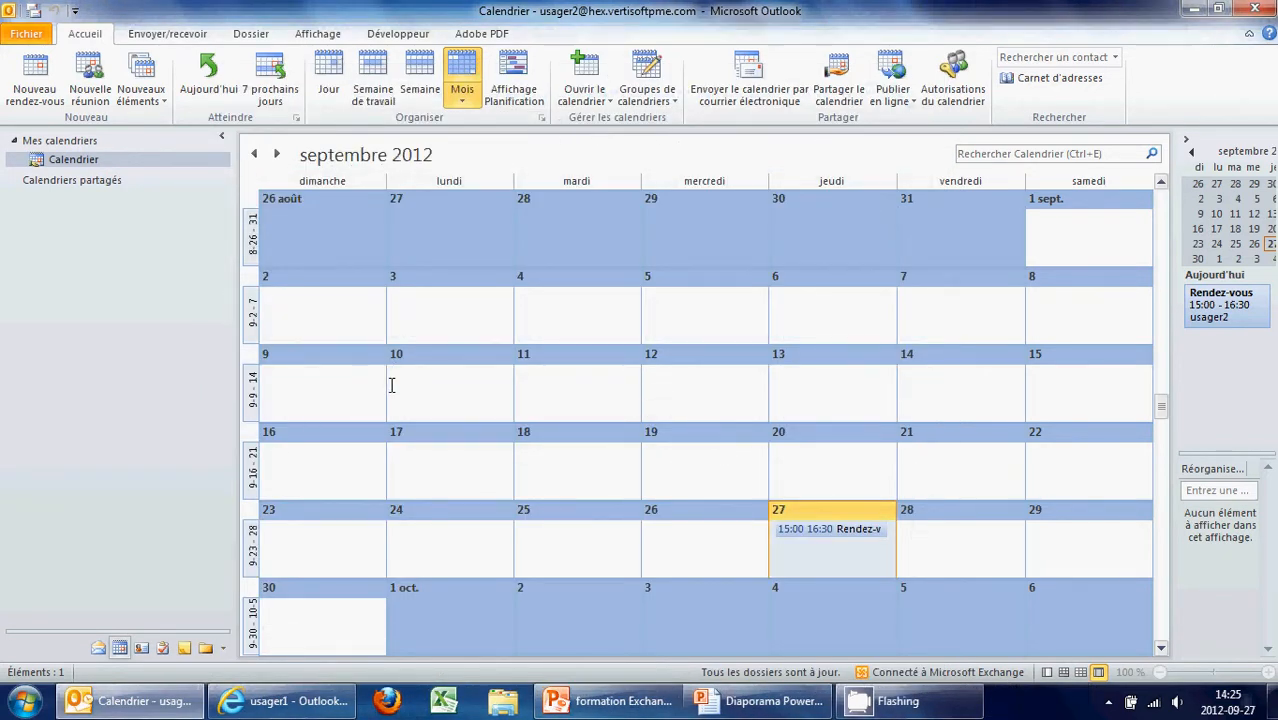
Add usager2's shared calendar from the Invitation de partage in usager1's web mail and open Calendrier
{"action": "left_click", "coordinate": [303, 712]}
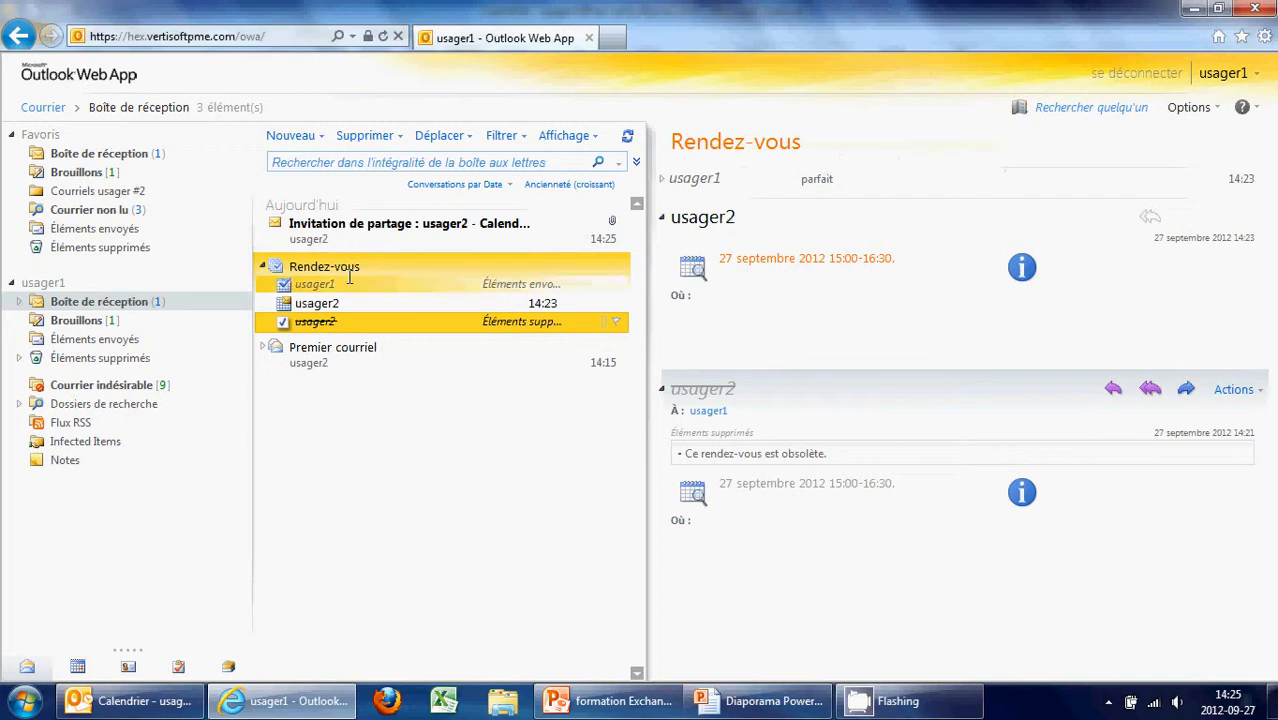
{"action": "left_click", "coordinate": [348, 230]}
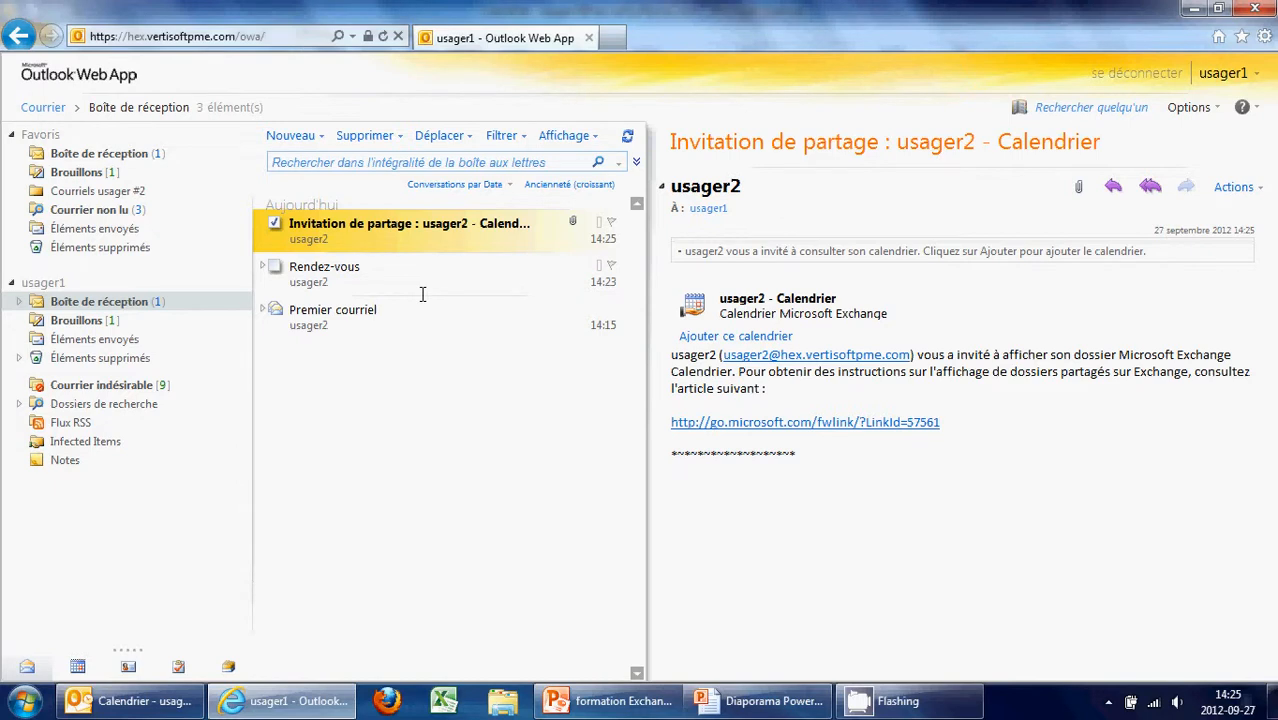
{"action": "left_click", "coordinate": [747, 340]}
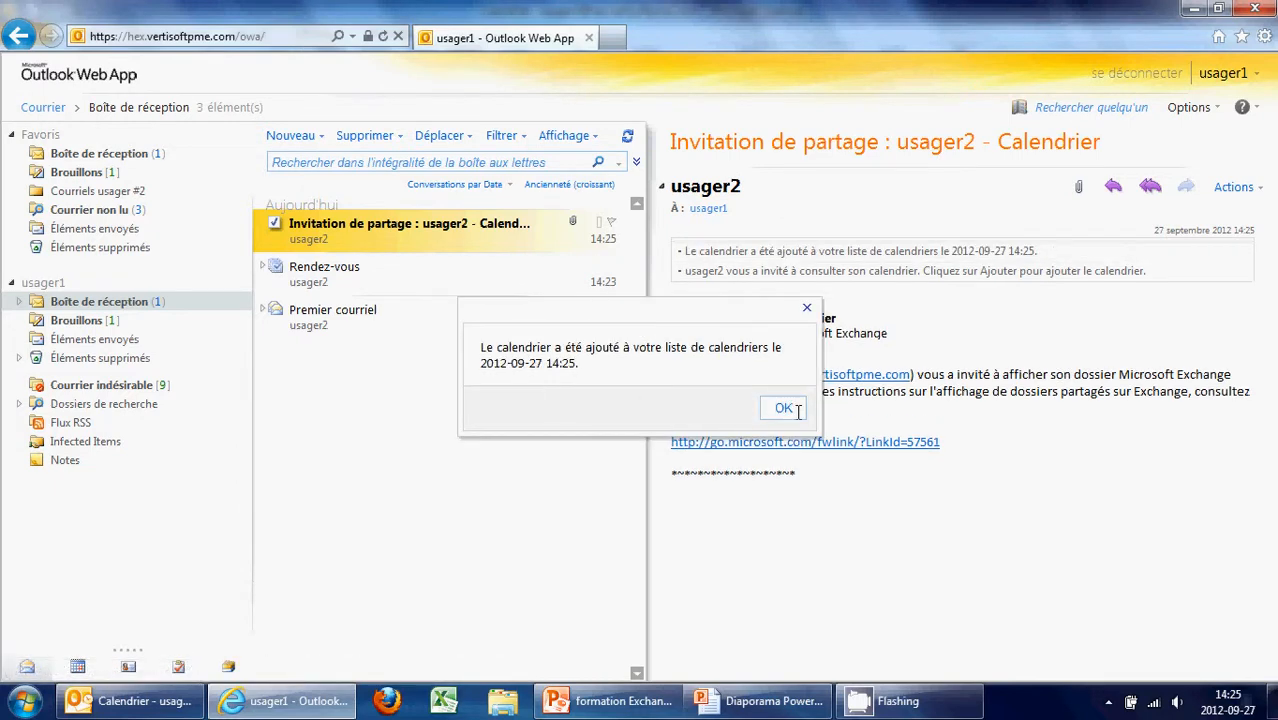
{"action": "left_click", "coordinate": [783, 408]}
{"action": "left_click", "coordinate": [80, 667]}
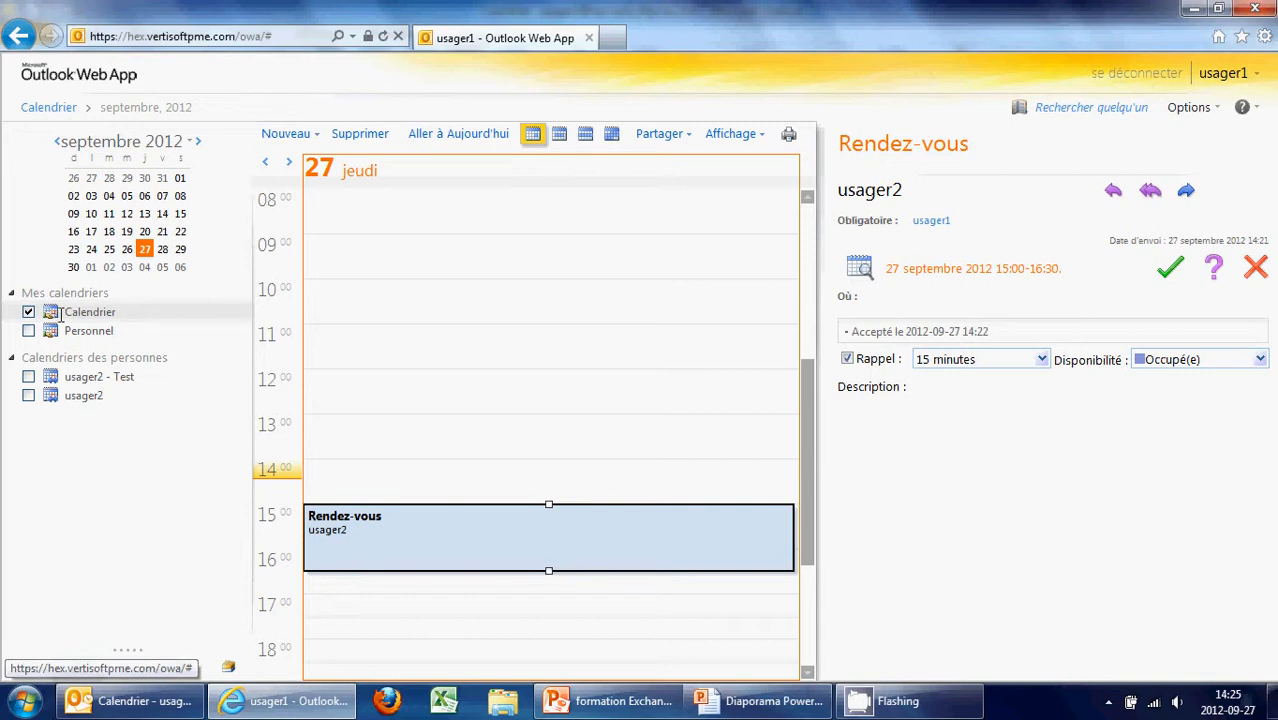
Display usager2's shared calendar with the 15:00 Rendez-vous, then return to desktop Outlook
{"action": "left_click", "coordinate": [27, 396]}
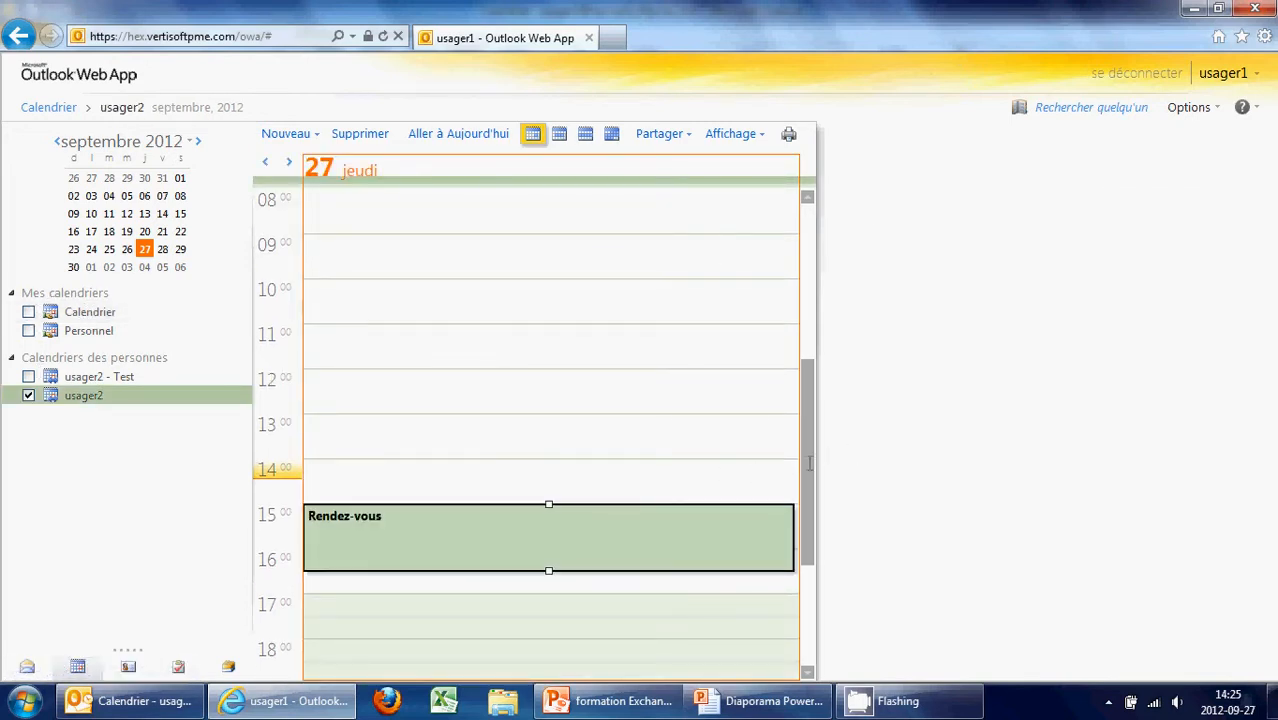
{"action": "scroll", "coordinate": [810, 463], "scroll_direction": "down", "scroll_amount": 3}
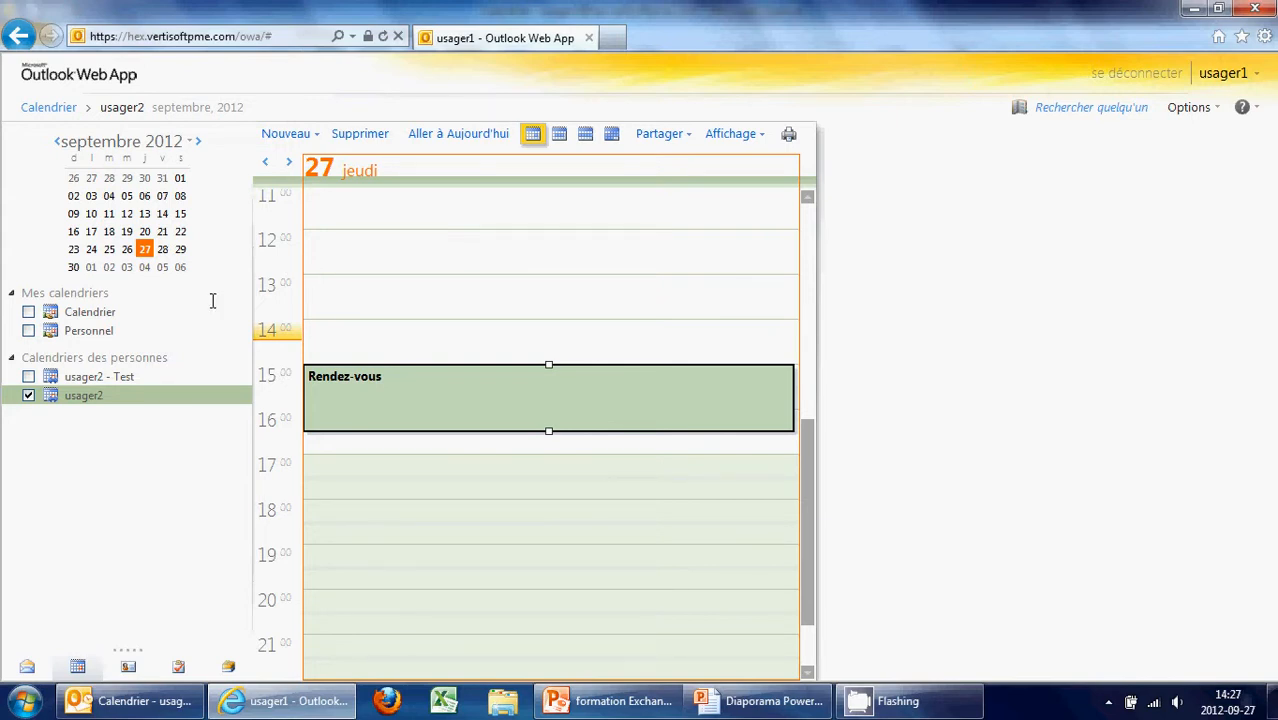
{"action": "left_click", "coordinate": [135, 701]}
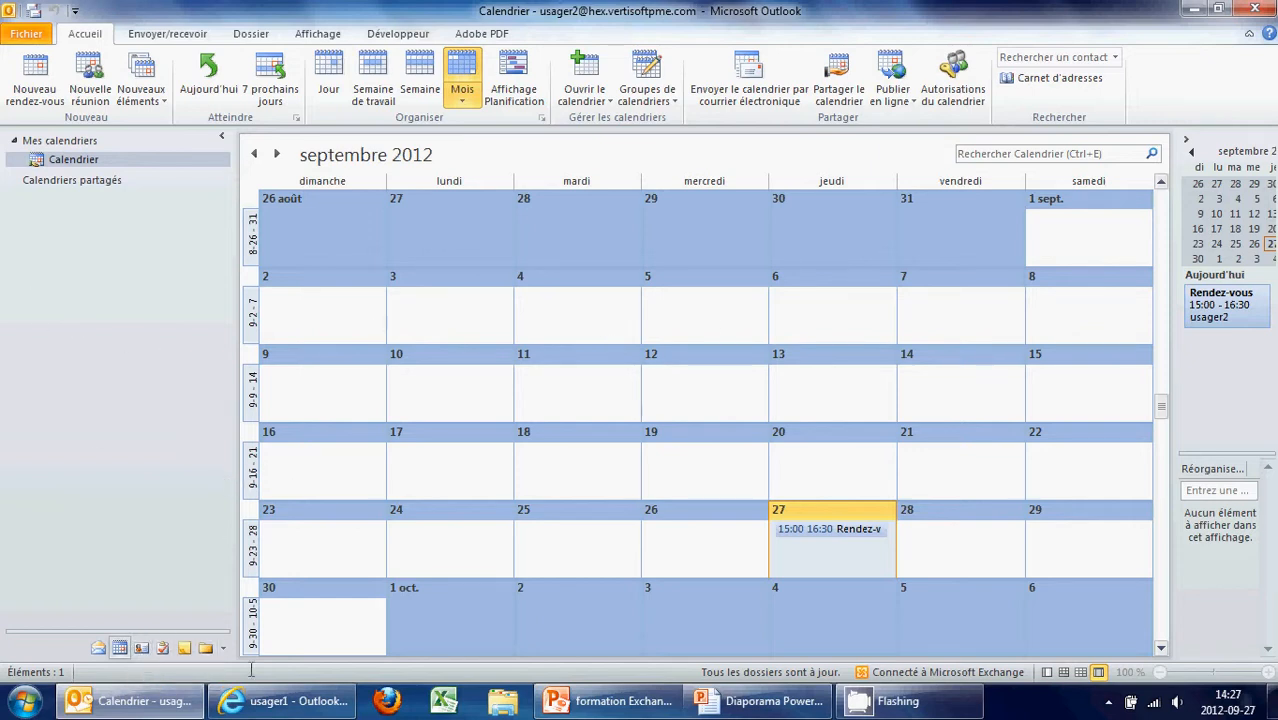
{"action": "left_click", "coordinate": [748, 701]}
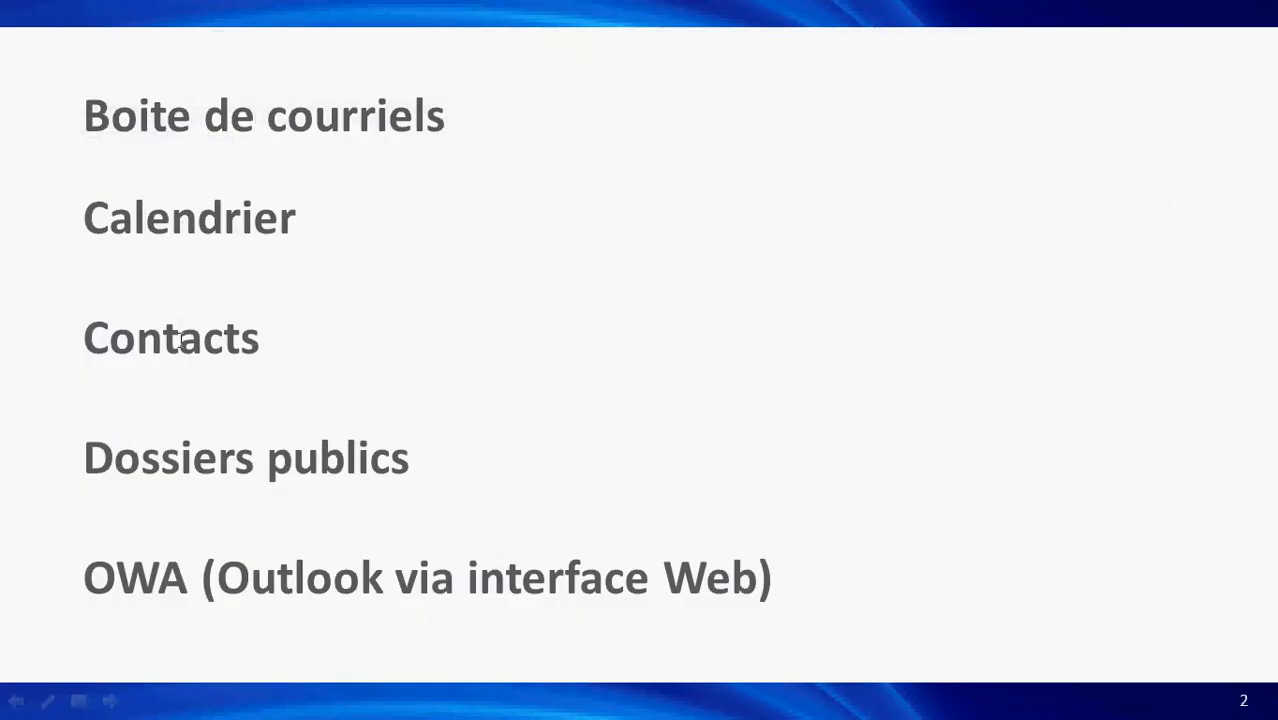
{"action": "key", "text": "alt+Tab"}
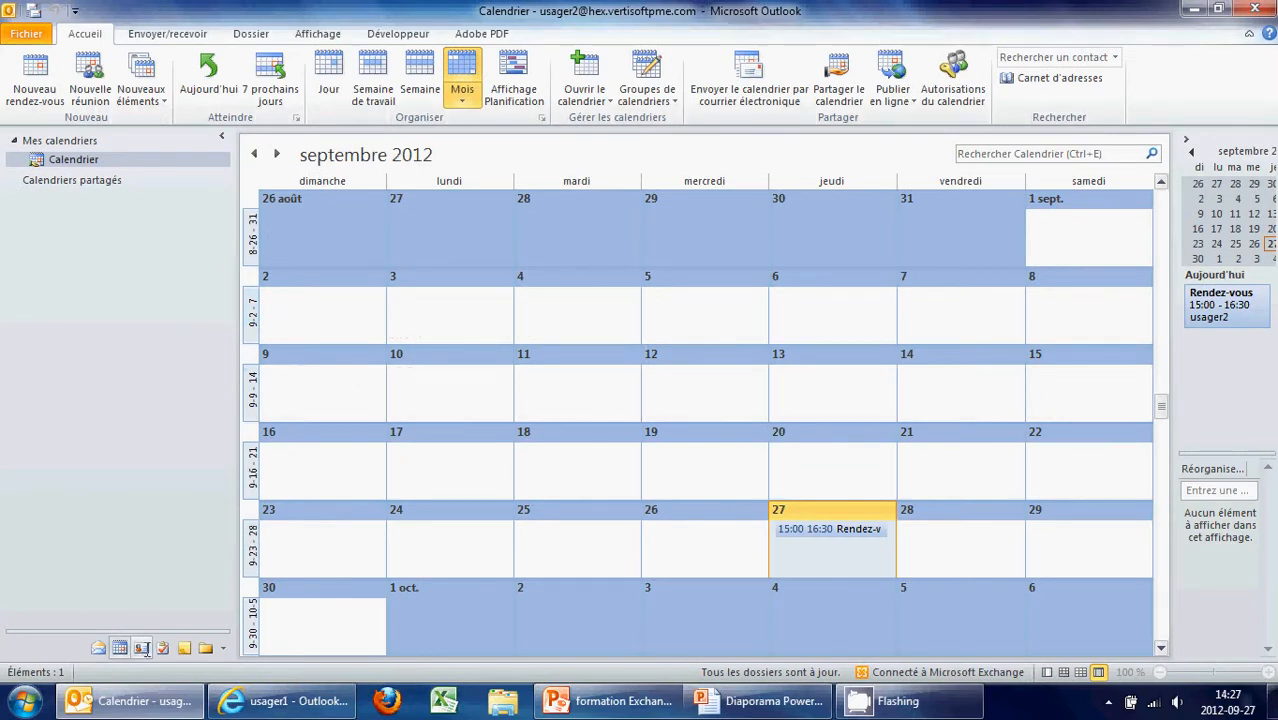
Look through Contacts and Contacts suggérés, then start a new blank e-mail from the inbox
{"action": "left_click", "coordinate": [141, 647]}
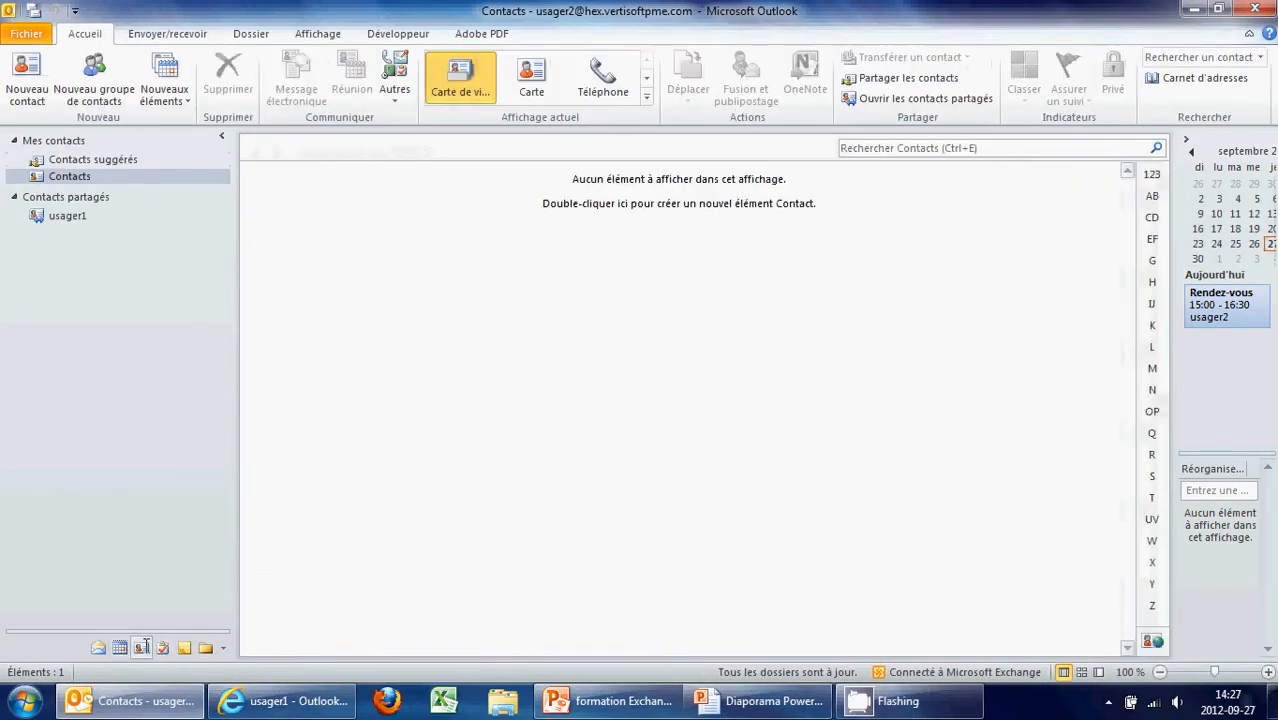
{"action": "left_click", "coordinate": [88, 161]}
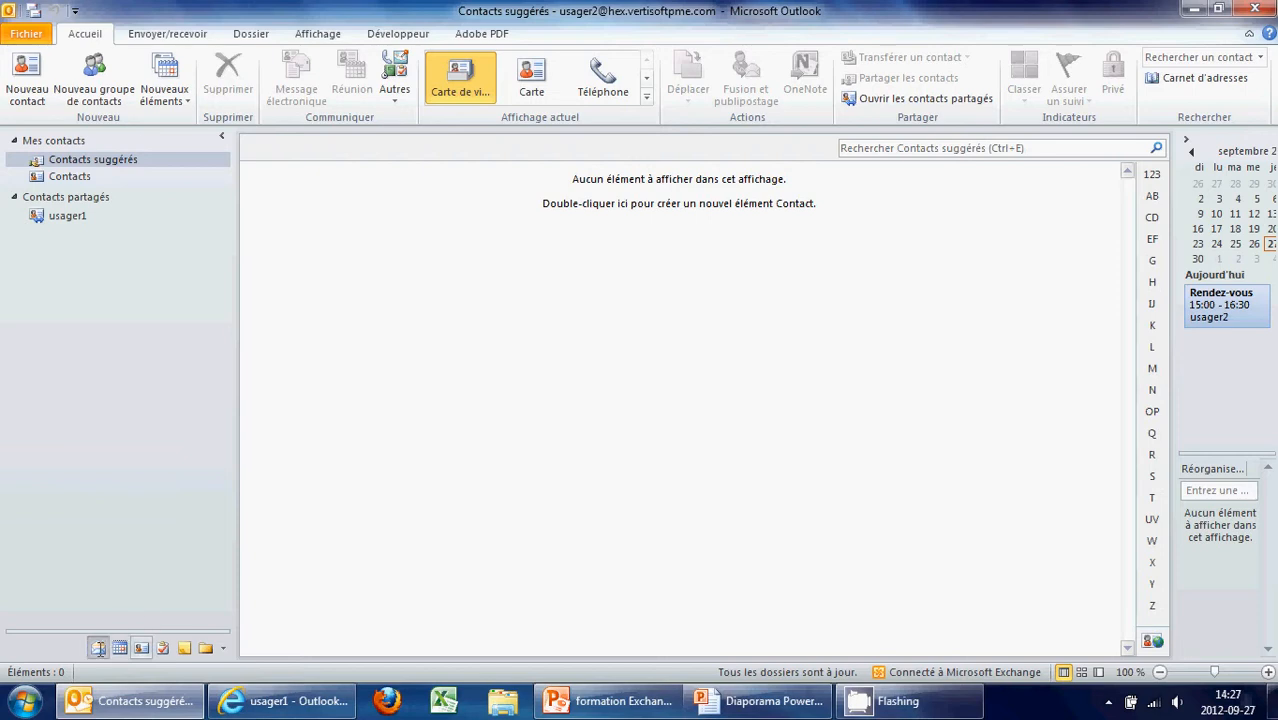
{"action": "left_click", "coordinate": [98, 647]}
{"action": "left_click", "coordinate": [50, 82]}
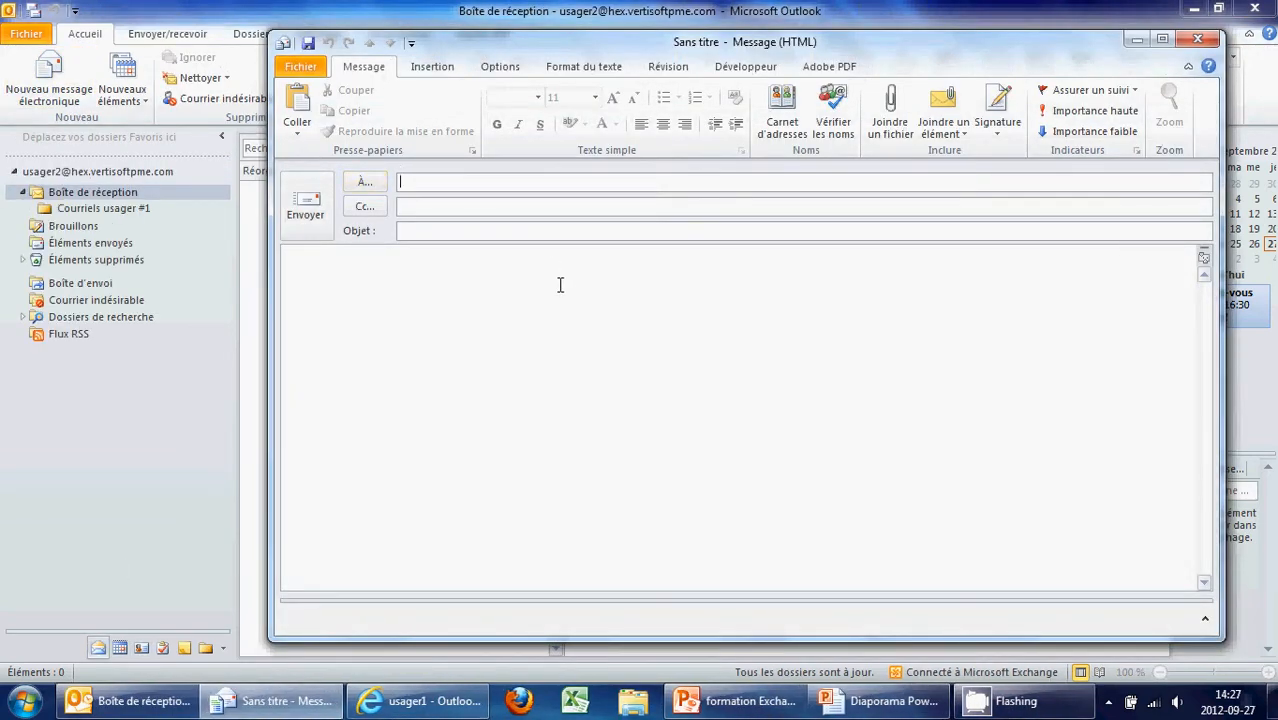
Type a partial recipient in the À field, delete it, and close the message window
{"action": "type", "text": "gui"}
{"action": "key", "text": "BackSpace"}
{"action": "key", "text": "BackSpace"}
{"action": "type", "text": "usag"}
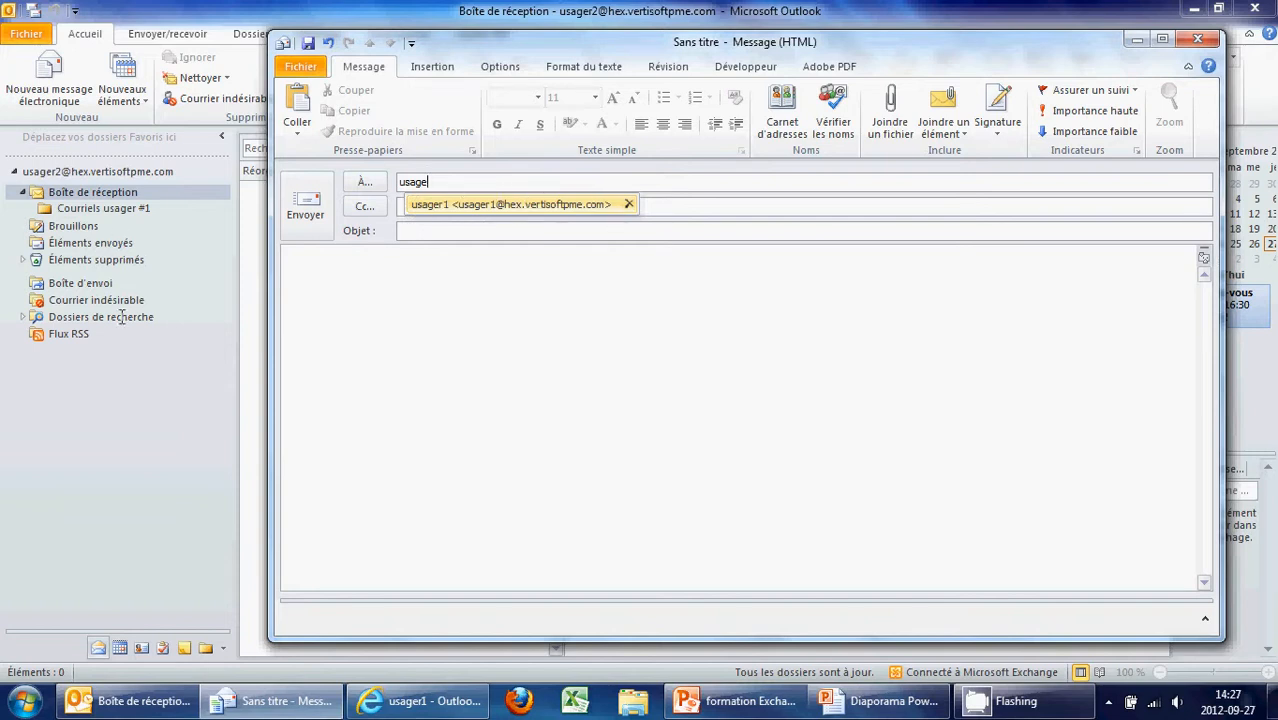
{"action": "left_click_drag", "start_coordinate": [447, 180], "coordinate": [399, 182]}
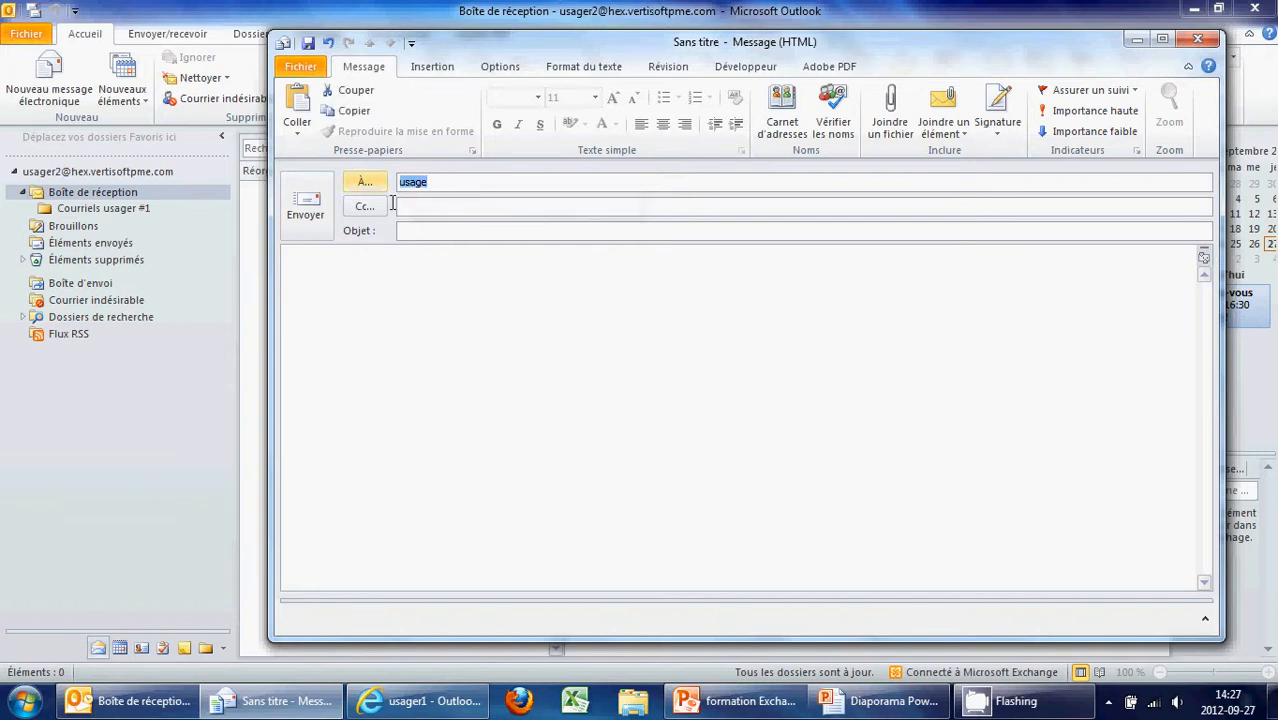
{"action": "key", "text": "Delete"}
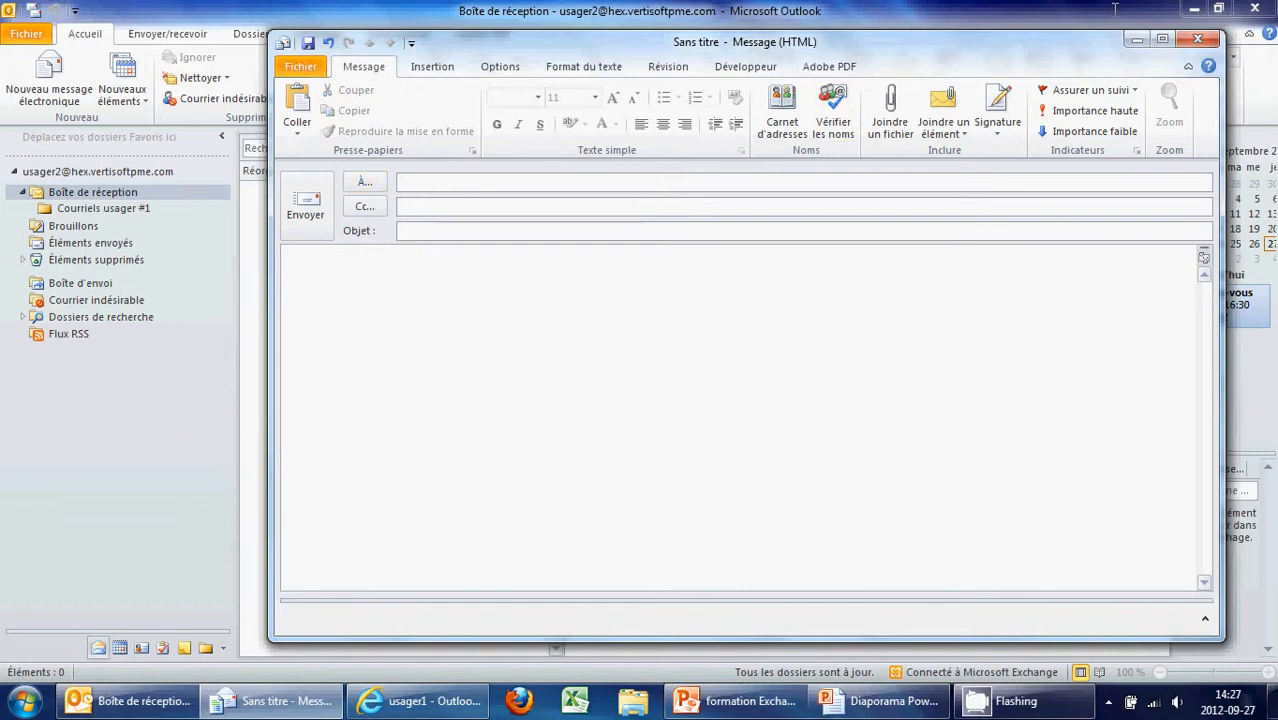
{"action": "left_click", "coordinate": [1197, 38]}
Discard the unsaved message and open the Contacts folder
{"action": "left_click", "coordinate": [647, 398]}
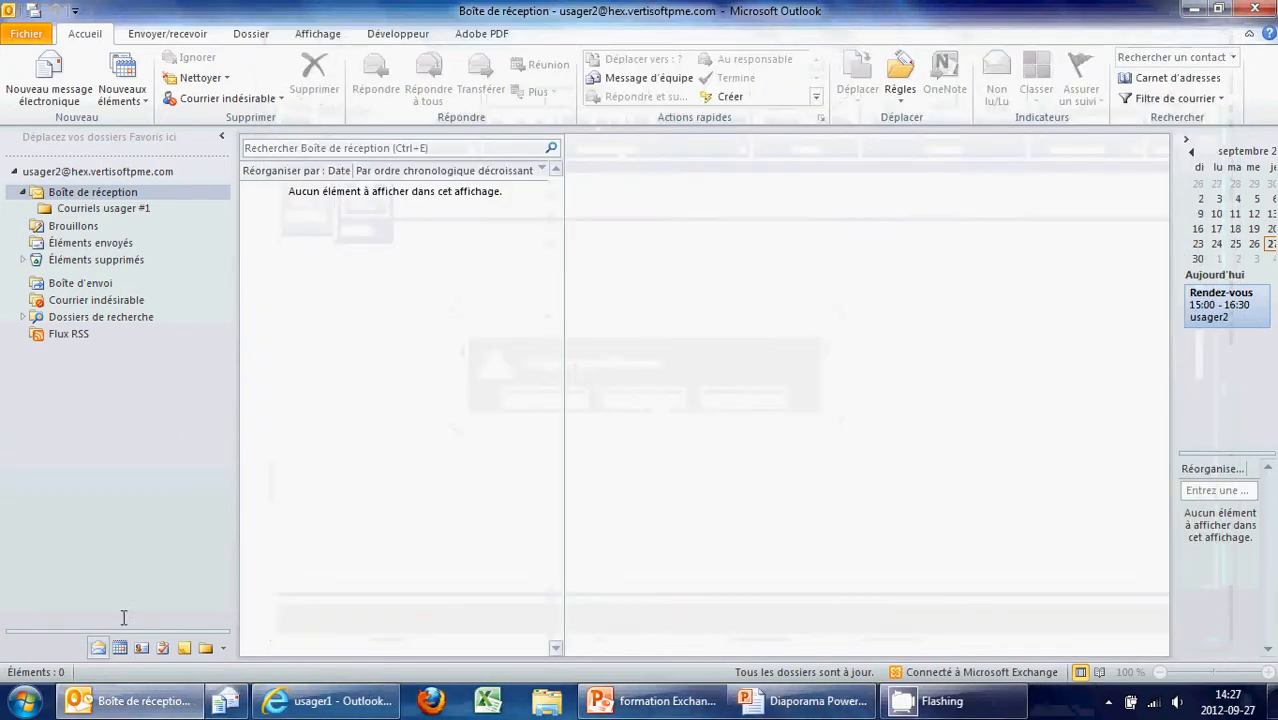
{"action": "left_click", "coordinate": [141, 648]}
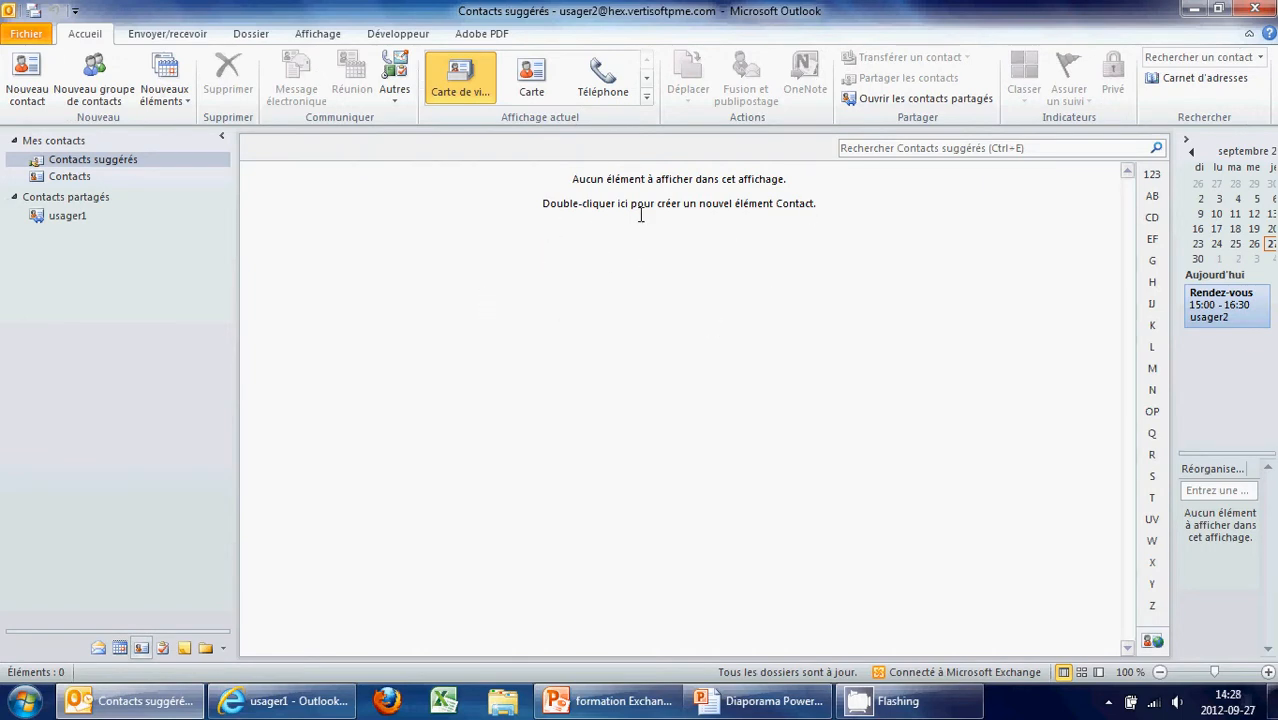
{"action": "left_click", "coordinate": [64, 177]}
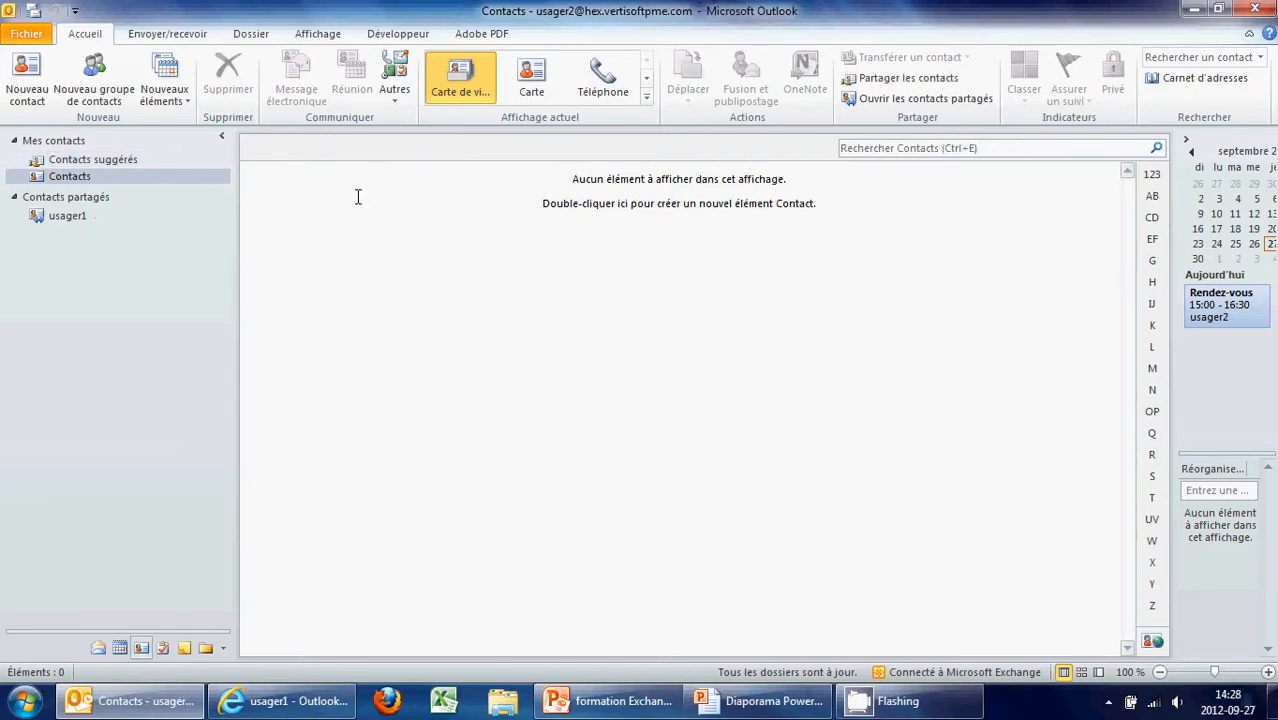
Create a new contact with the person's full name and company Vertisoft, and save it
{"action": "left_click", "coordinate": [27, 80]}
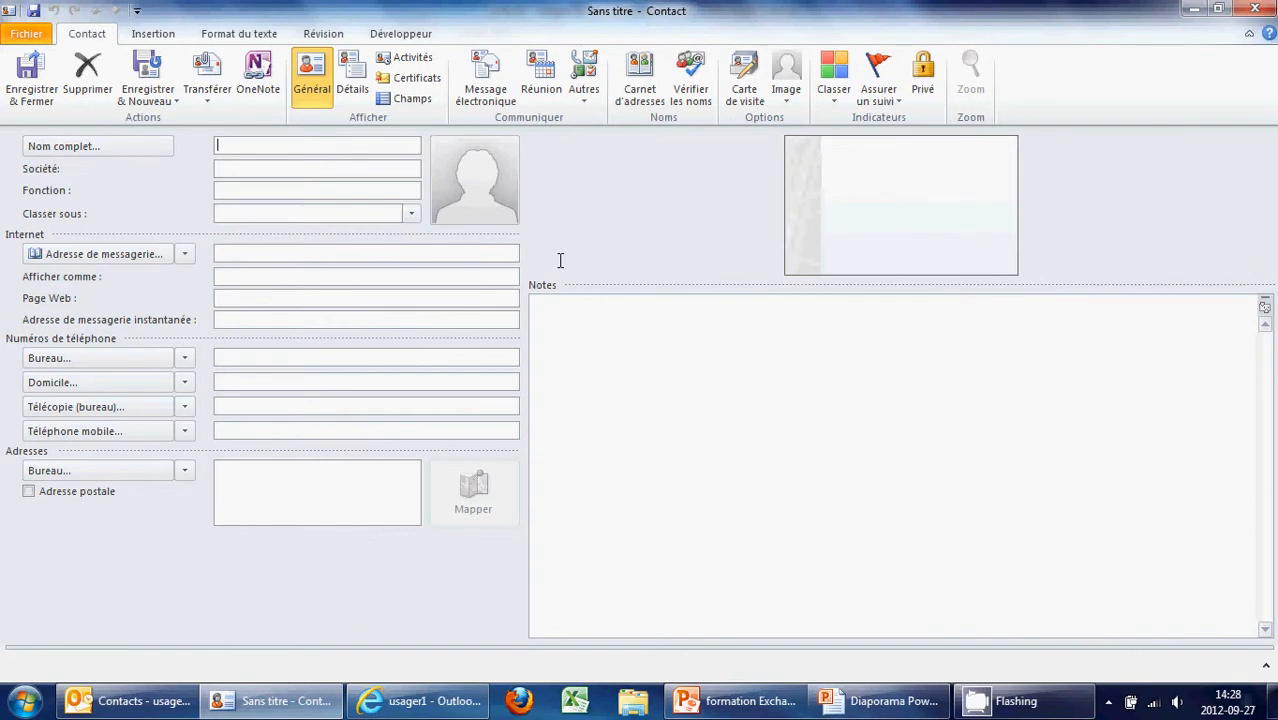
{"action": "left_click", "coordinate": [341, 166]}
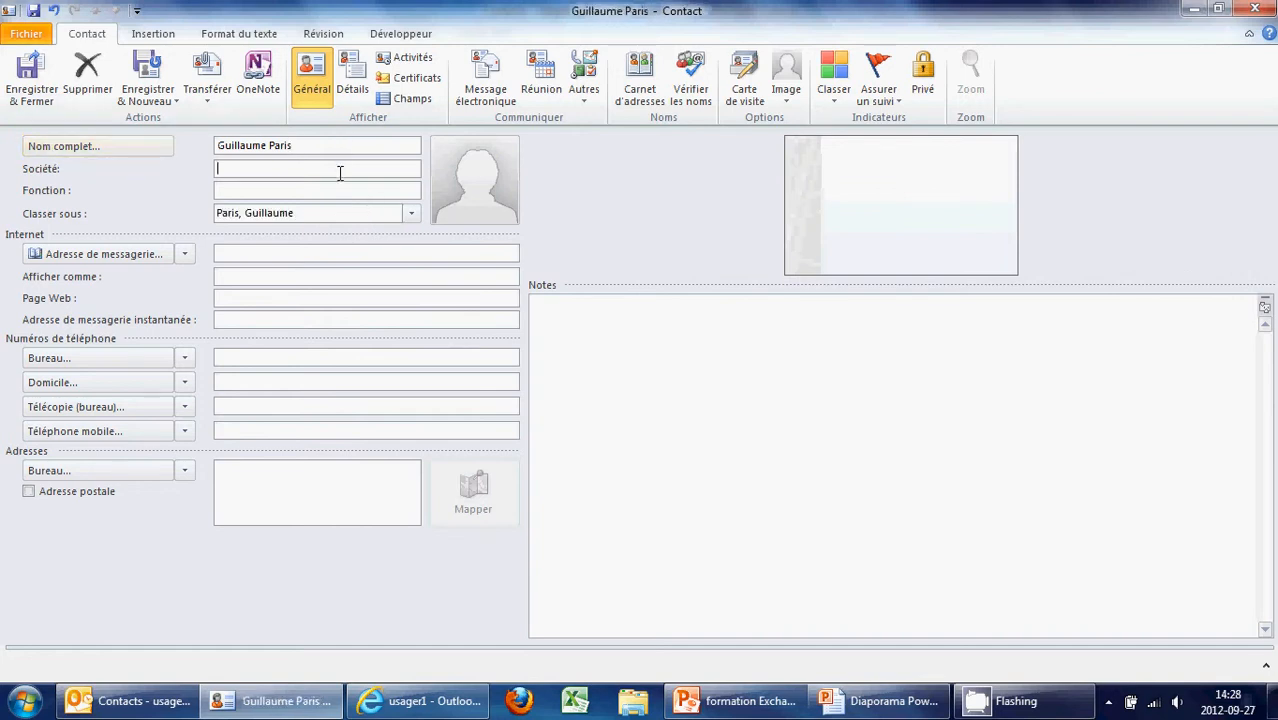
{"action": "left_click", "coordinate": [322, 212]}
{"action": "left_click", "coordinate": [292, 175]}
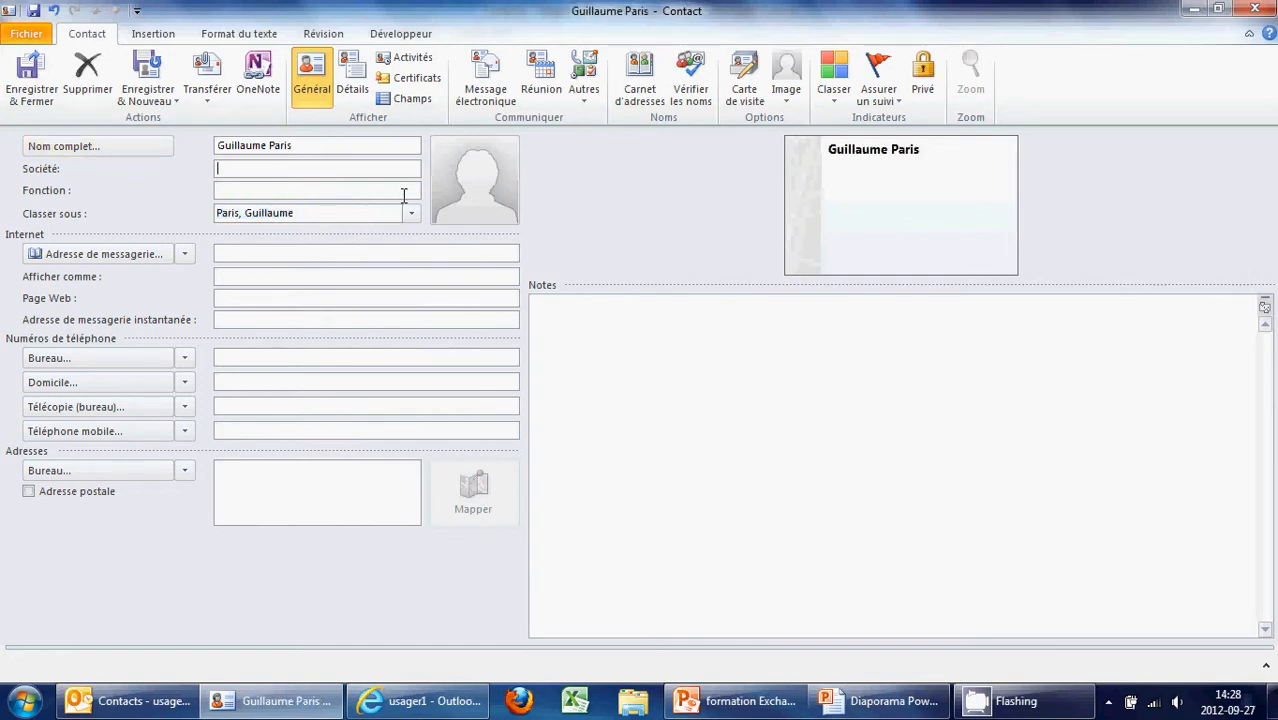
{"action": "key", "text": "BackSpace"}
{"action": "type", "text": "Vertisoft"}
{"action": "left_click", "coordinate": [294, 253]}
{"action": "left_click", "coordinate": [34, 68]}
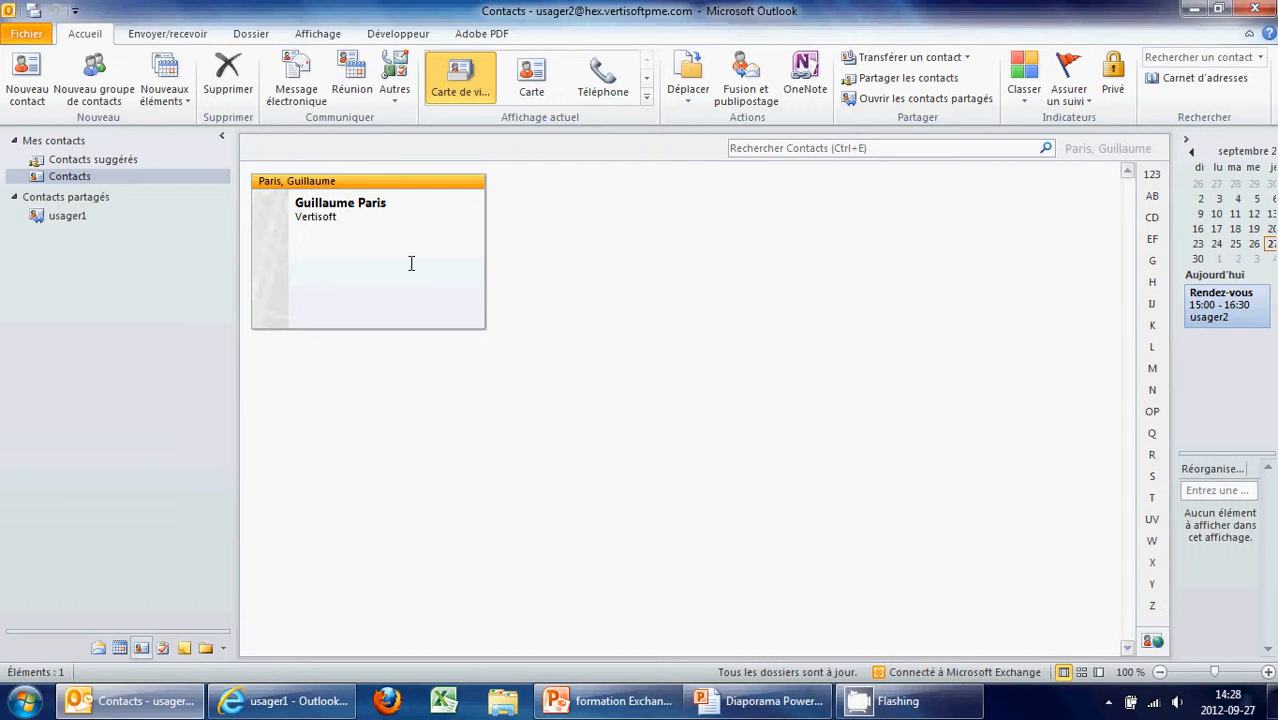
Try the Rechercher Contacts box across Tous les éléments Contacts, then close the search
{"action": "left_click", "coordinate": [793, 148]}
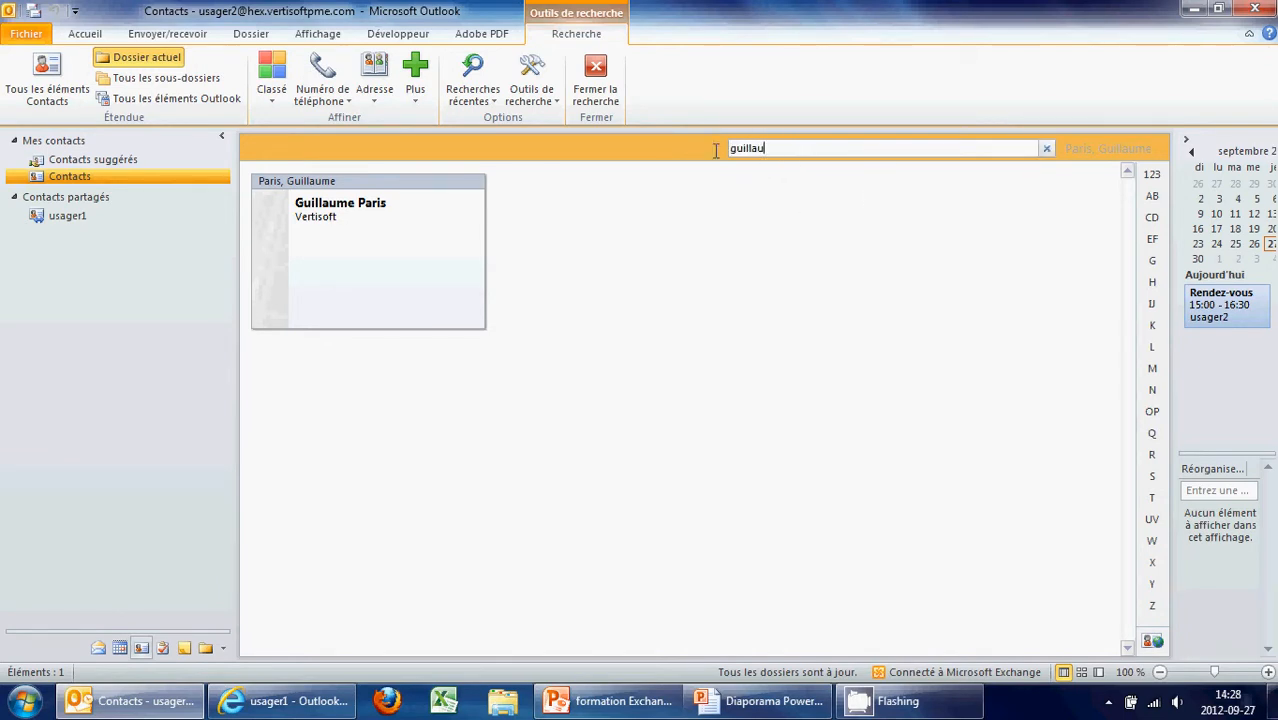
{"action": "left_click_drag", "start_coordinate": [716, 150], "coordinate": [541, 228]}
{"action": "left_click", "coordinate": [45, 82]}
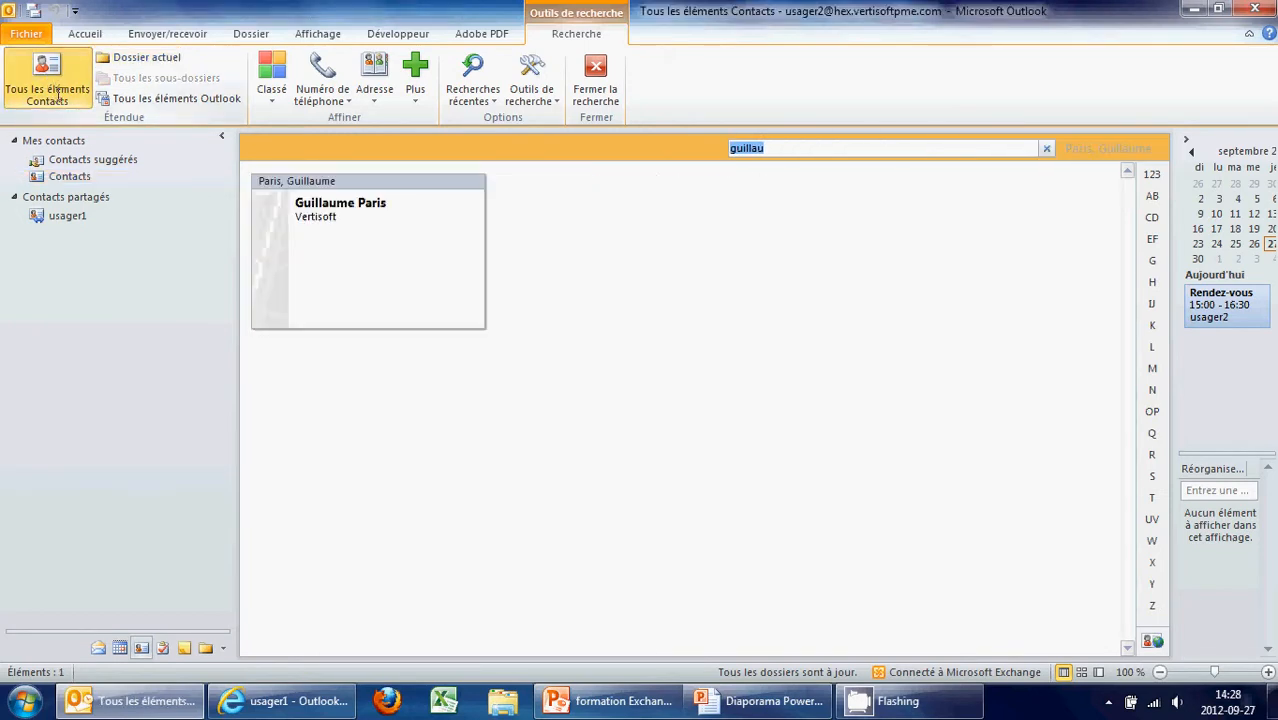
{"action": "key", "text": "Escape"}
Create and save a second contact with only a first name
{"action": "left_click", "coordinate": [22, 80]}
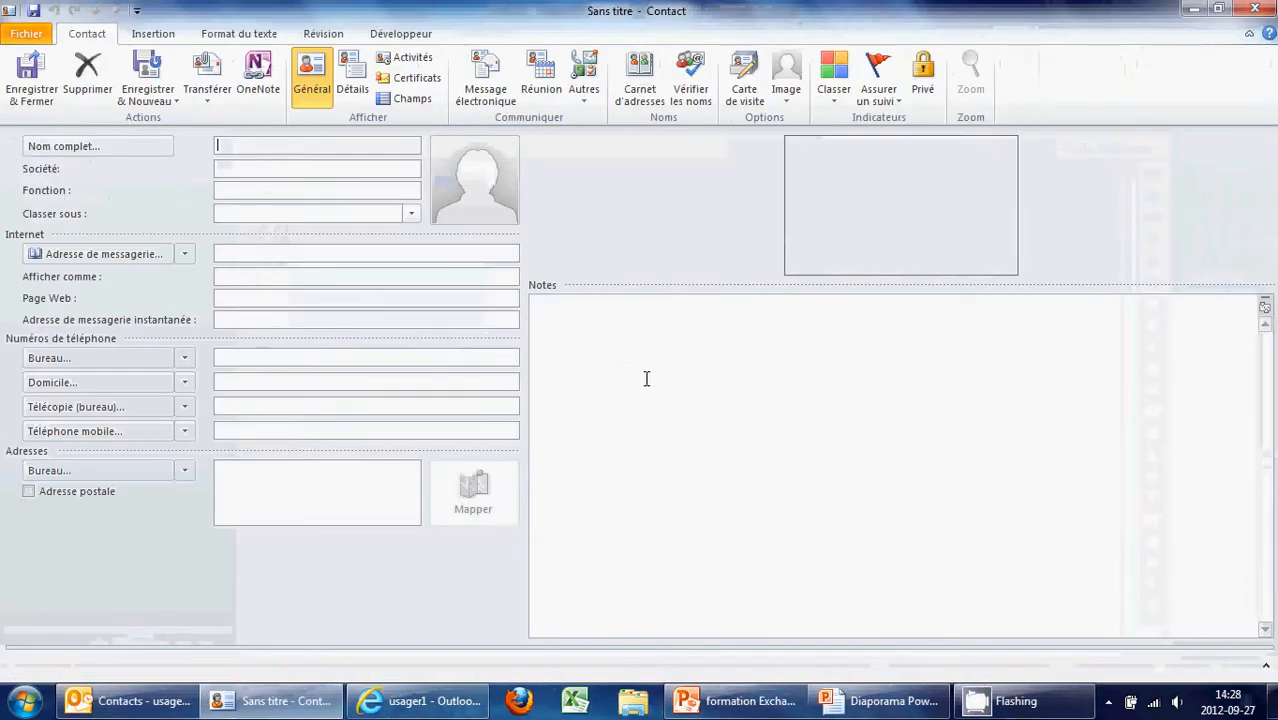
{"action": "type", "text": "domini"}
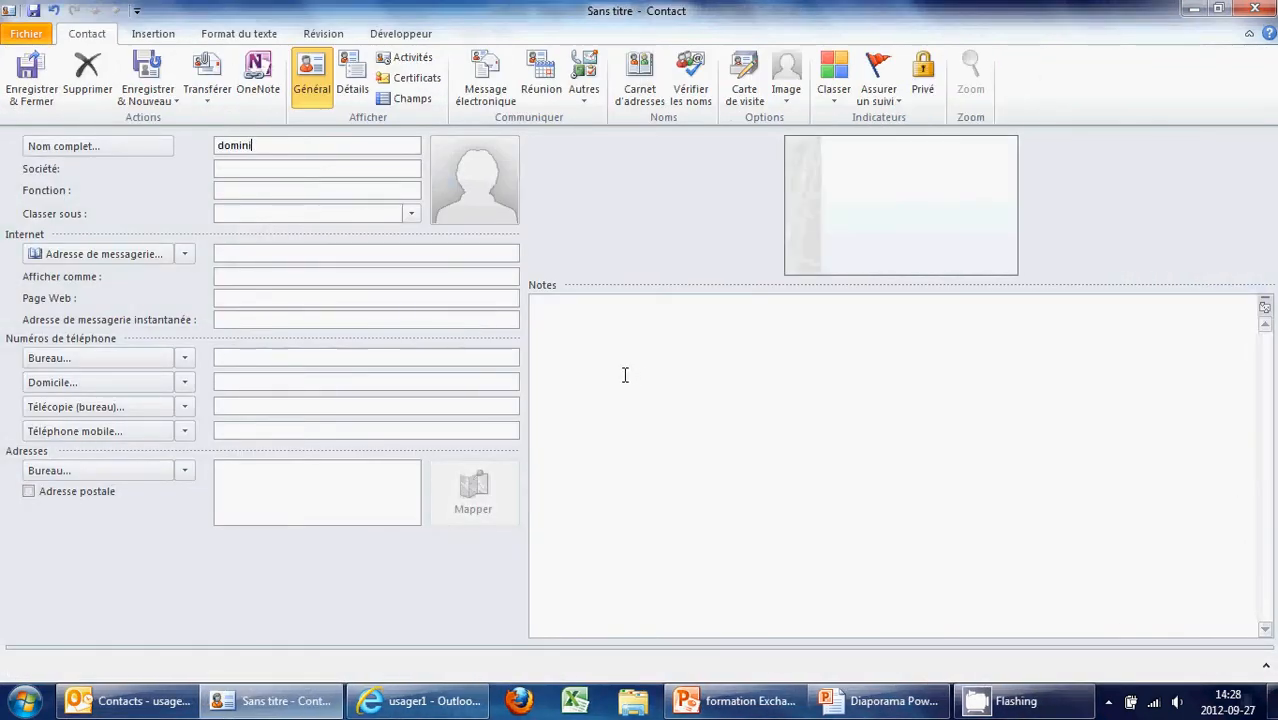
{"action": "key", "text": "BackSpace"}
{"action": "key", "text": "BackSpace"}
{"action": "key", "text": "BackSpace"}
{"action": "key", "text": "BackSpace"}
{"action": "key", "text": "BackSpace"}
{"action": "left_click", "coordinate": [18, 114]}
{"action": "left_click", "coordinate": [690, 435]}
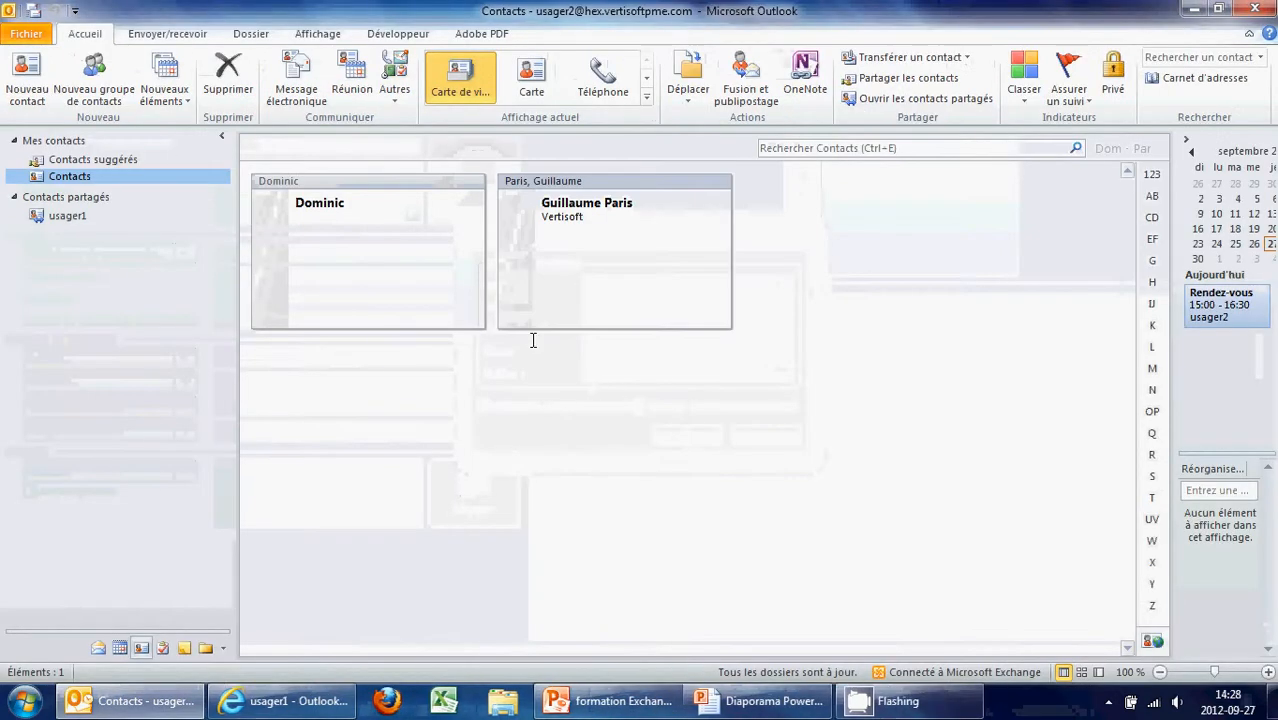
Search the contacts for the first contact's first name, then clear the search
{"action": "left_click", "coordinate": [910, 149]}
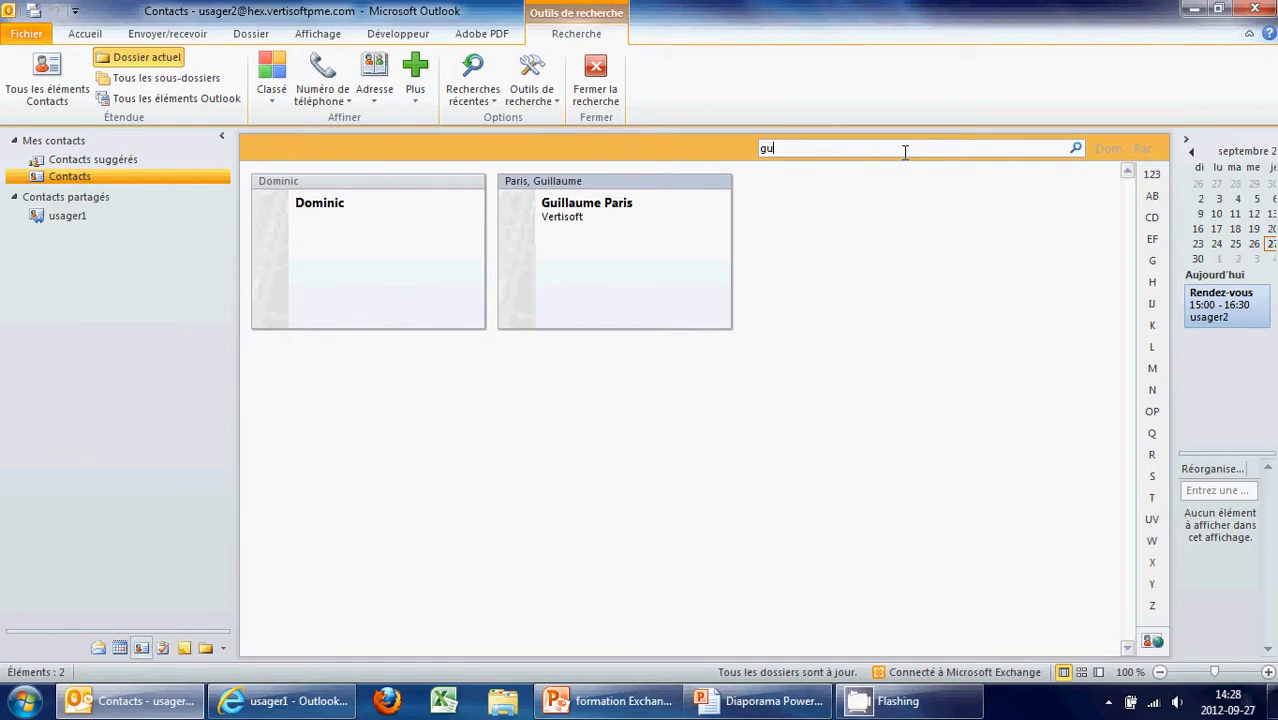
{"action": "type", "text": "guillaume"}
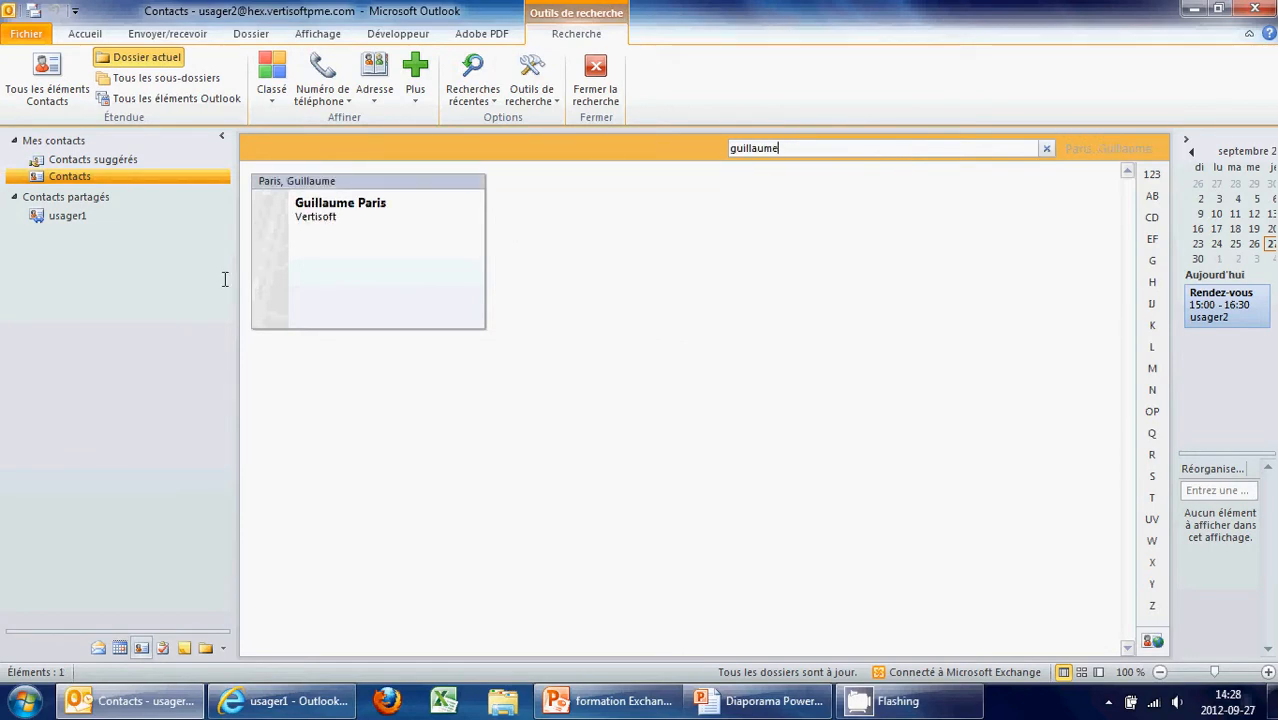
{"action": "key", "text": "Escape"}
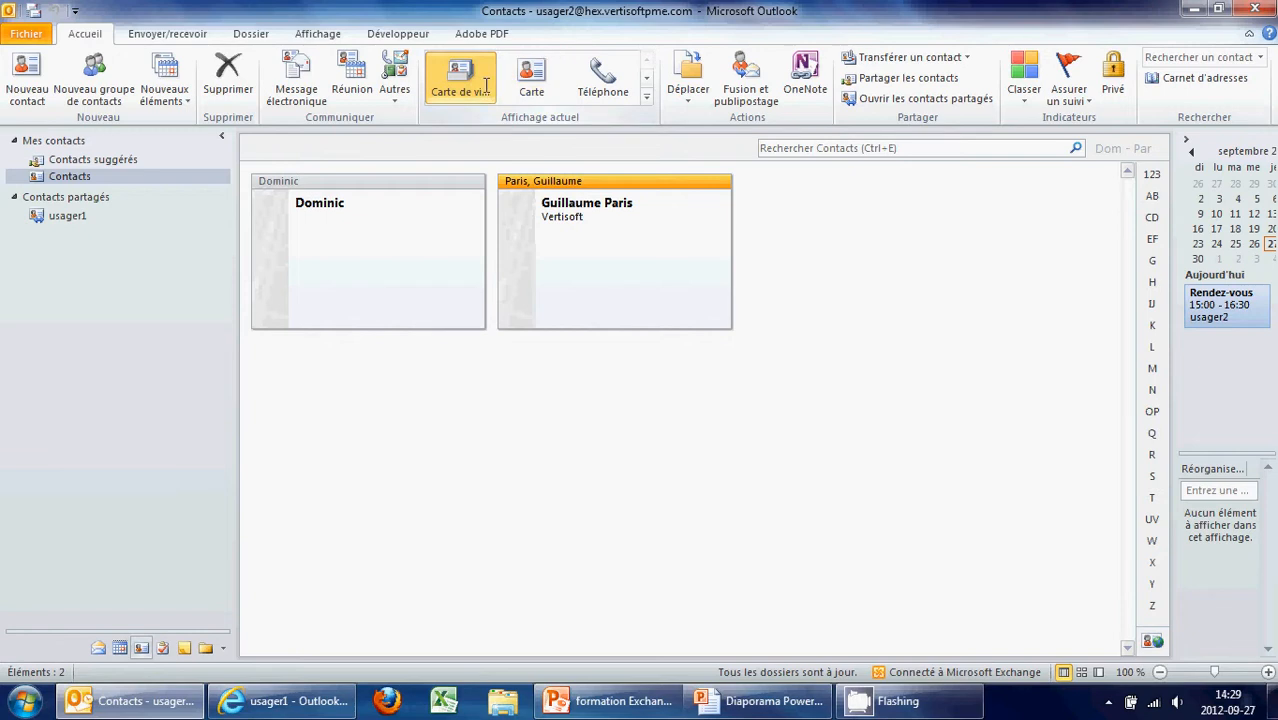
Try the card, phone list and Liste views, ending back on Carte de visite
{"action": "left_click", "coordinate": [531, 77]}
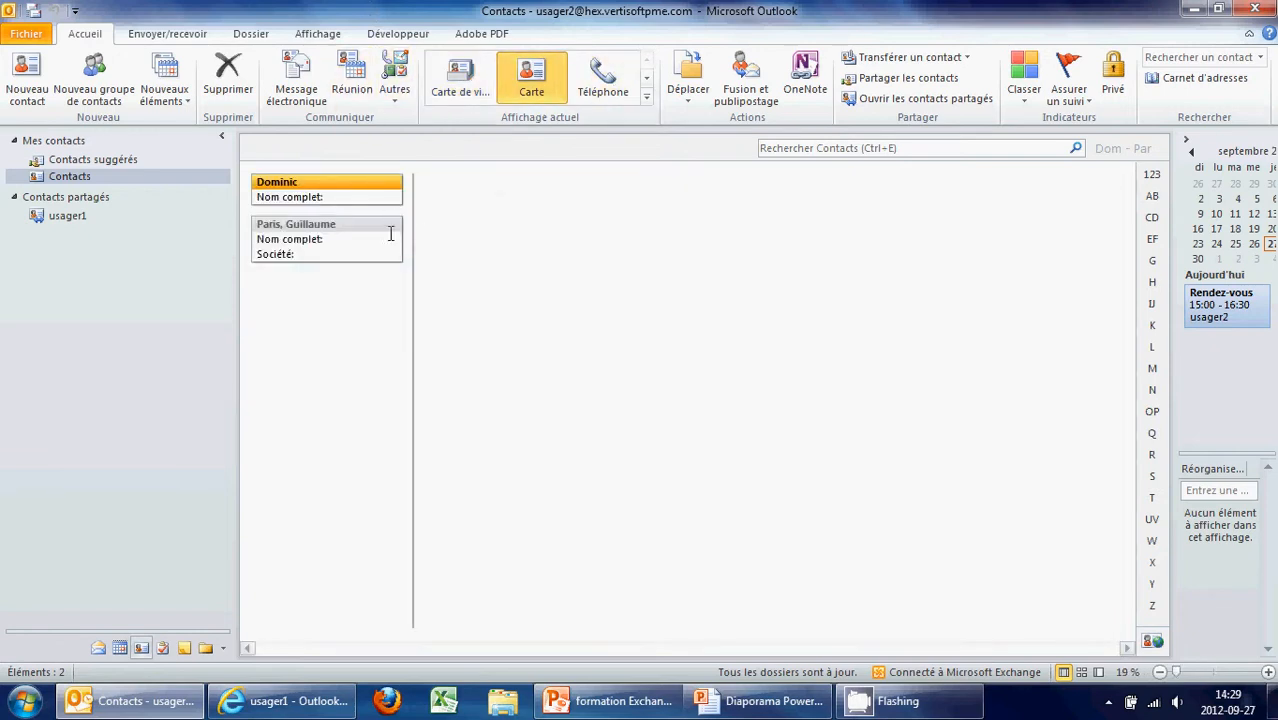
{"action": "left_click", "coordinate": [607, 90]}
{"action": "left_click", "coordinate": [560, 95]}
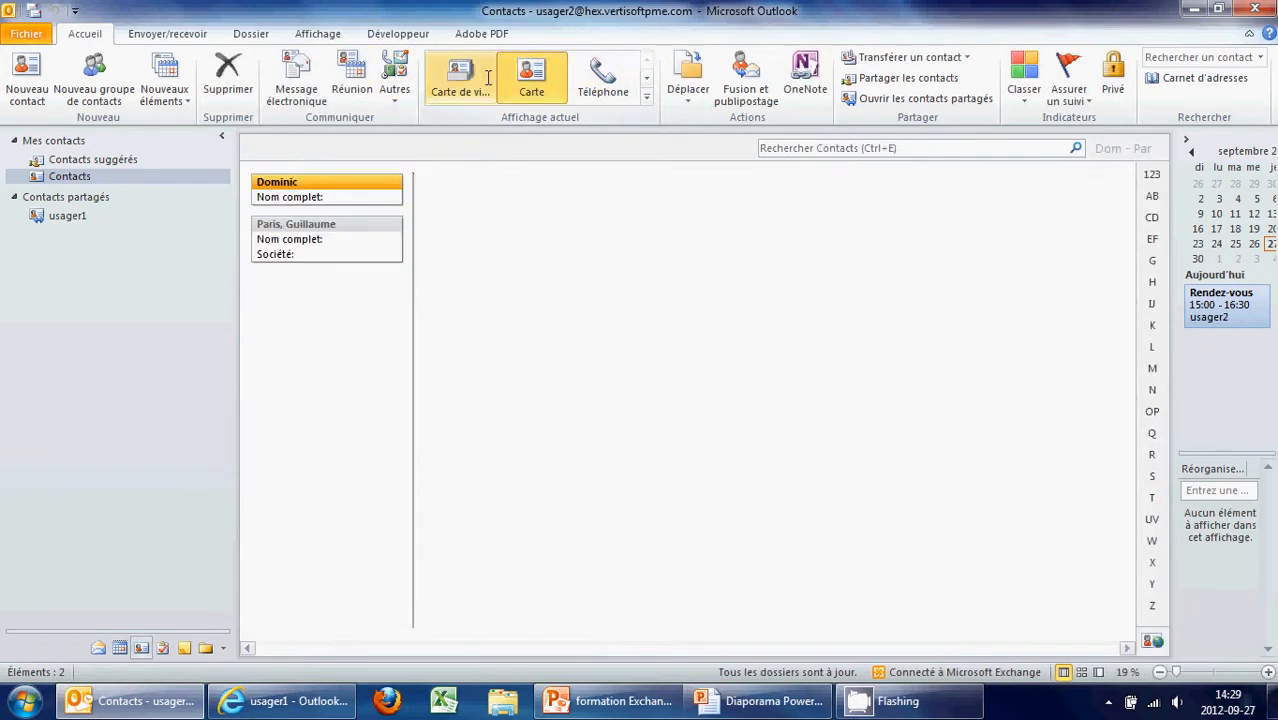
{"action": "left_click", "coordinate": [460, 80]}
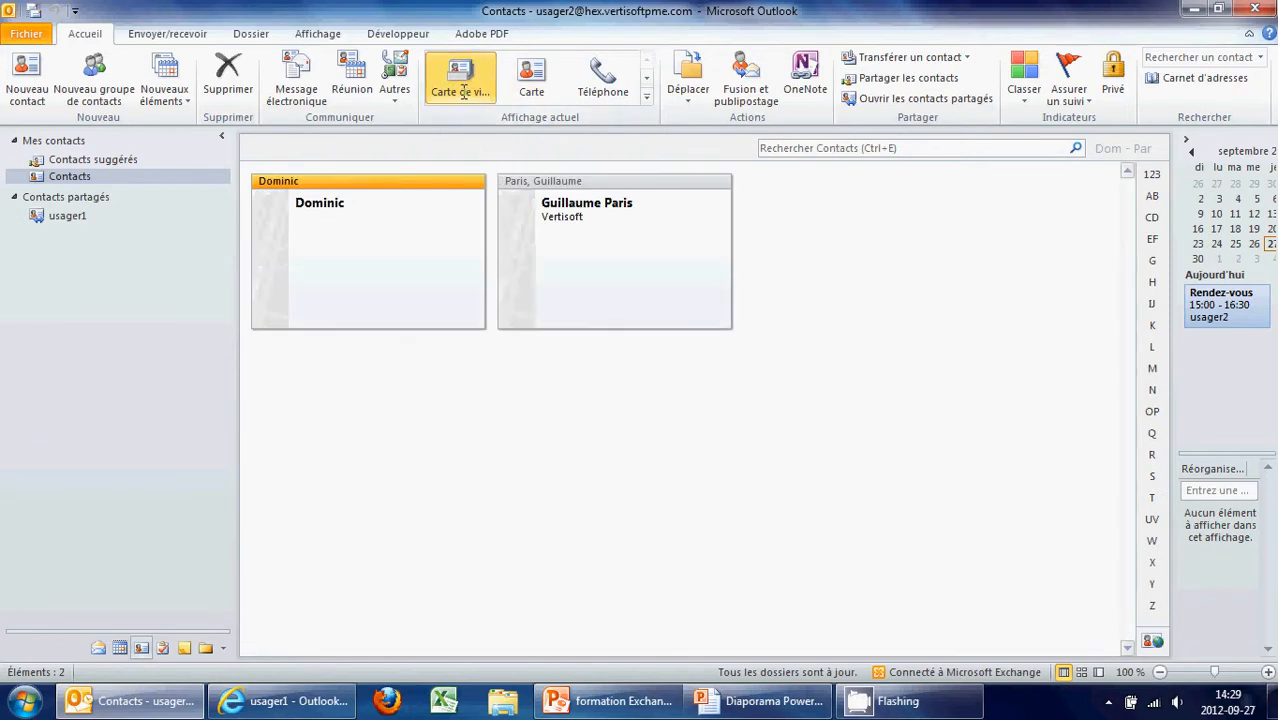
{"action": "left_click", "coordinate": [646, 78]}
{"action": "left_click", "coordinate": [460, 80]}
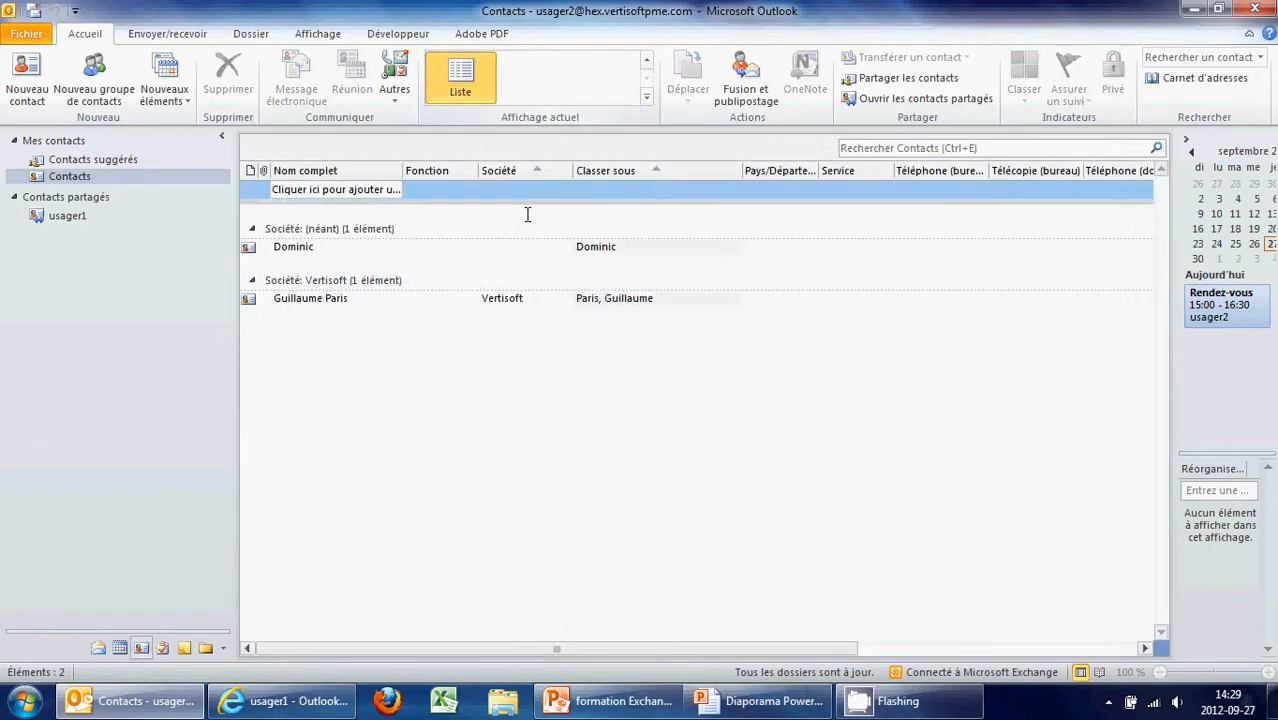
{"action": "left_click", "coordinate": [646, 58]}
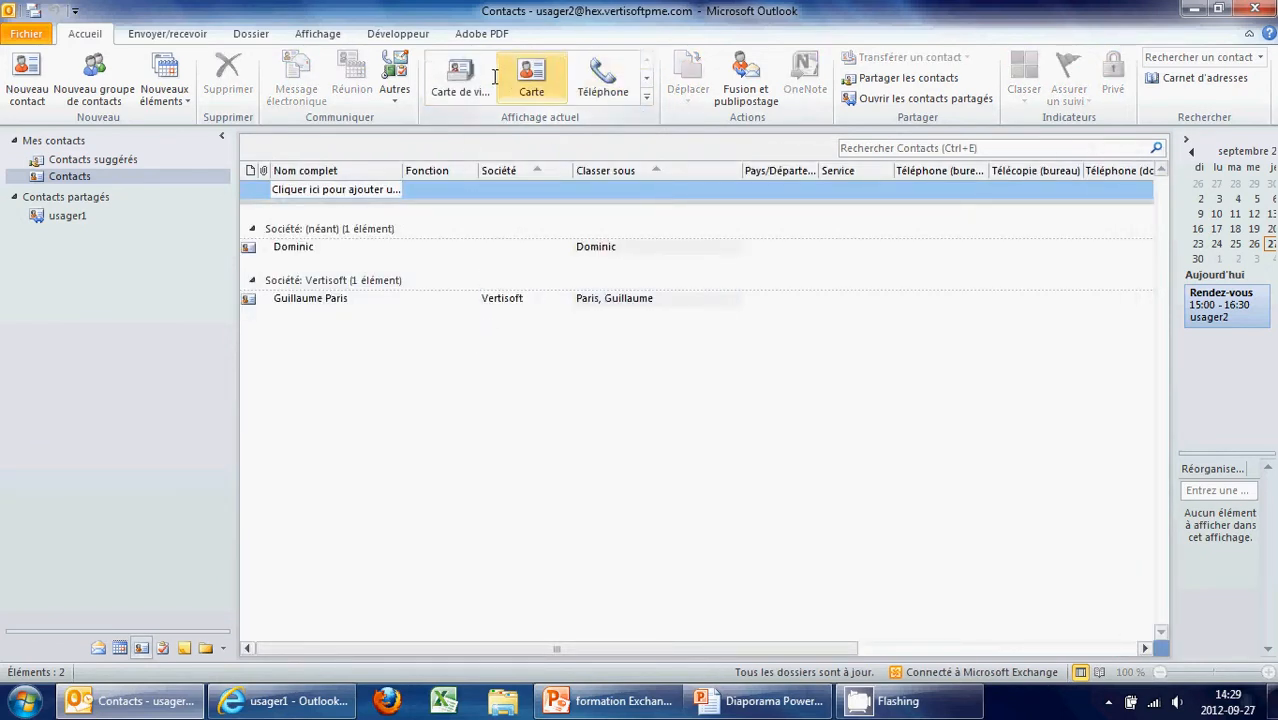
{"action": "left_click", "coordinate": [460, 80]}
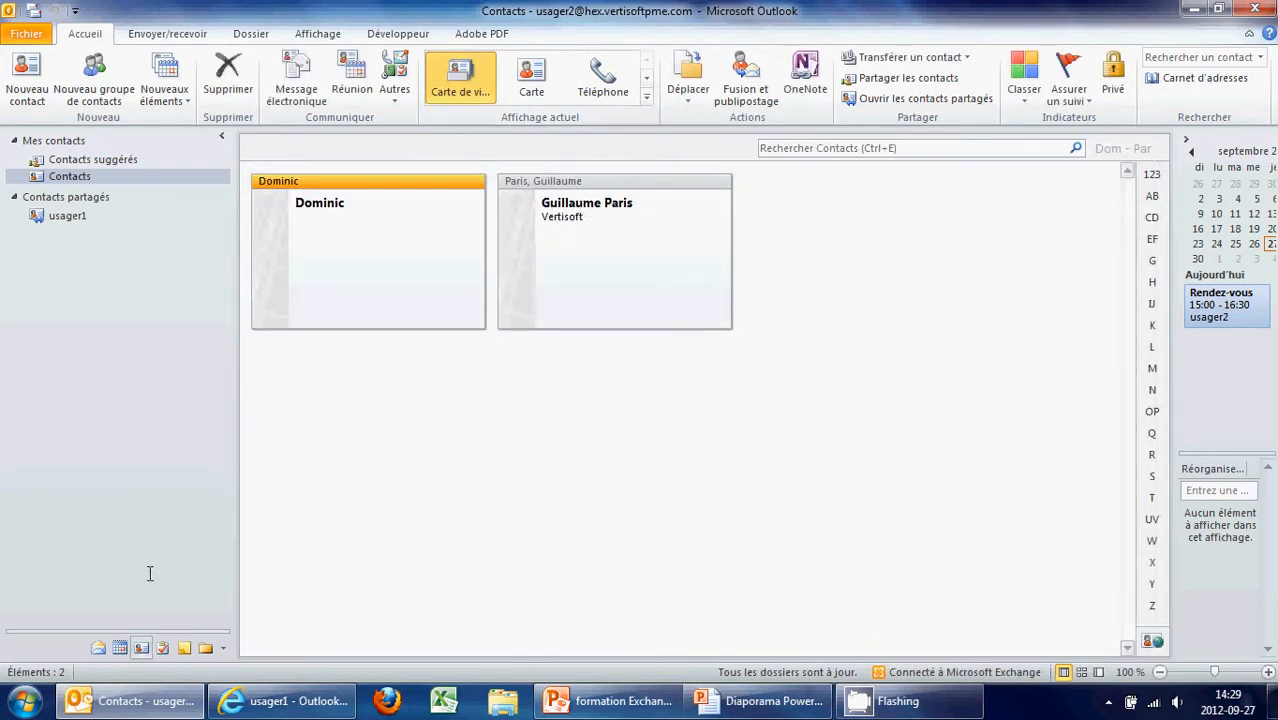
Delete the other user's shared contacts folder with Supprimer le dossier
{"action": "right_click", "coordinate": [78, 177]}
{"action": "mouse_move", "coordinate": [150, 366]}
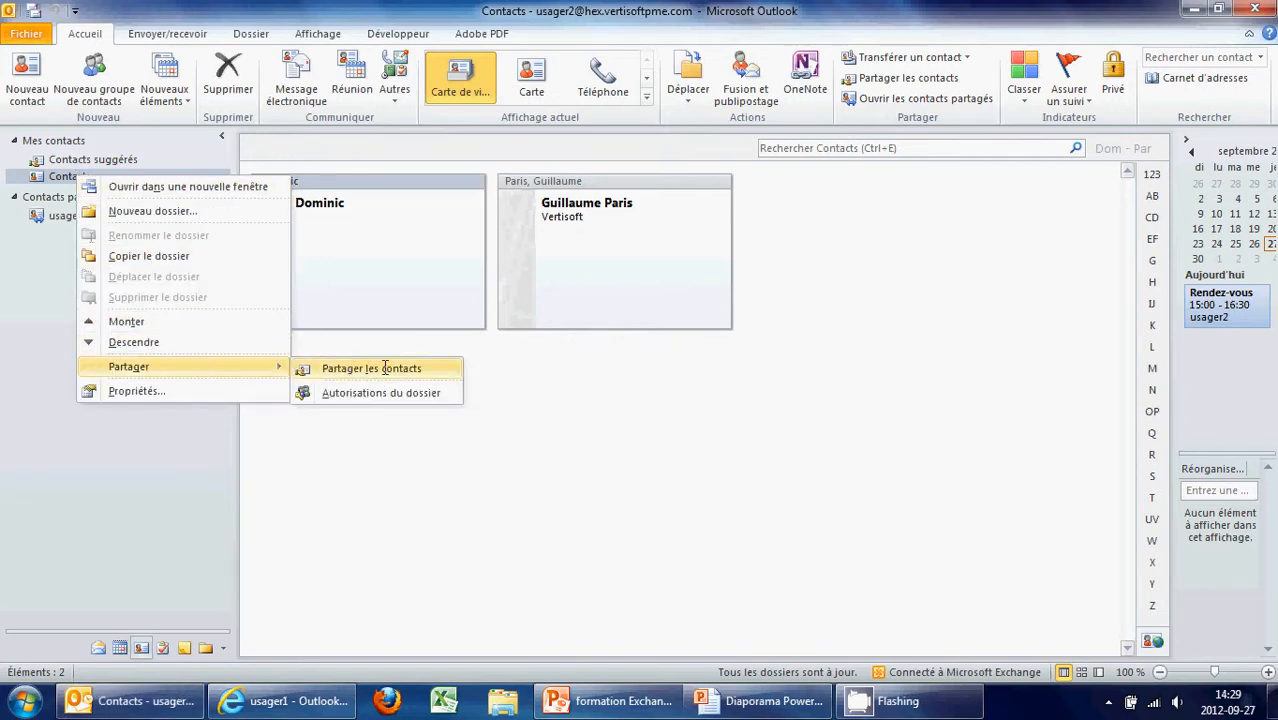
{"action": "left_click", "coordinate": [964, 251]}
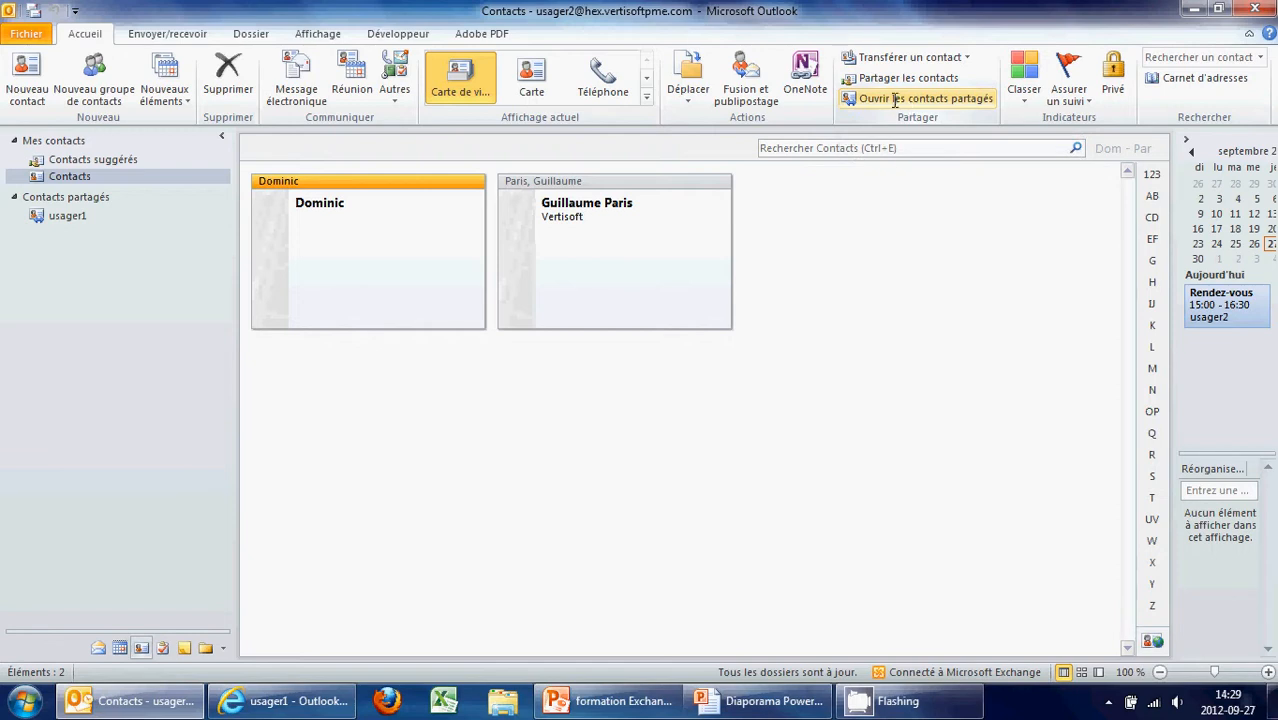
{"action": "left_click", "coordinate": [70, 215]}
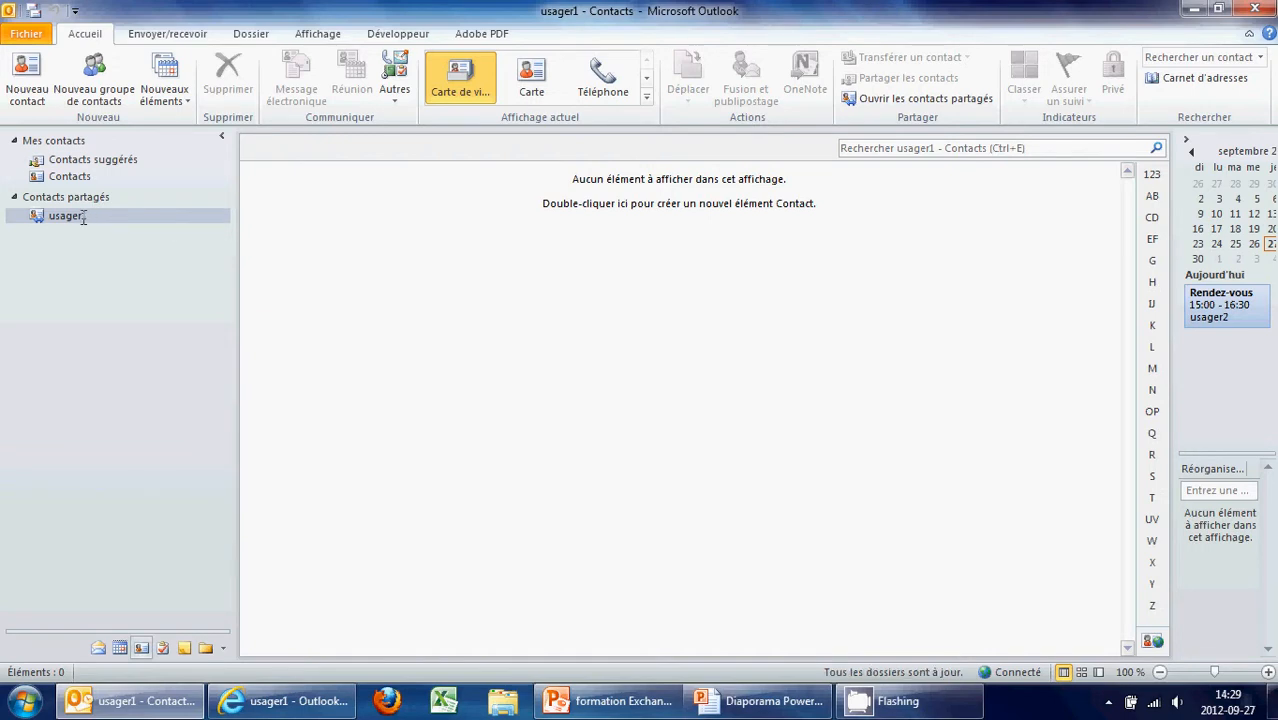
{"action": "right_click", "coordinate": [83, 217]}
{"action": "left_click", "coordinate": [200, 337]}
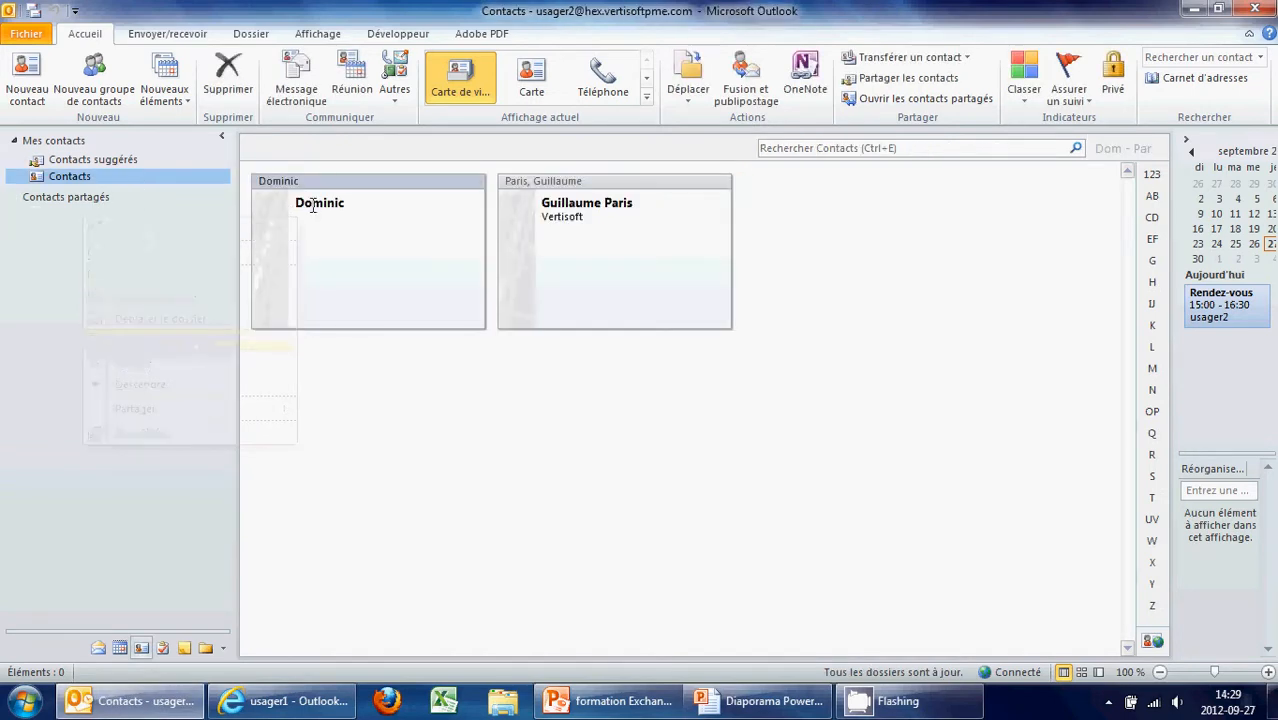
Send the first test user a read-only Contacts sharing invitation, also requesting access to theirs
{"action": "right_click", "coordinate": [86, 178]}
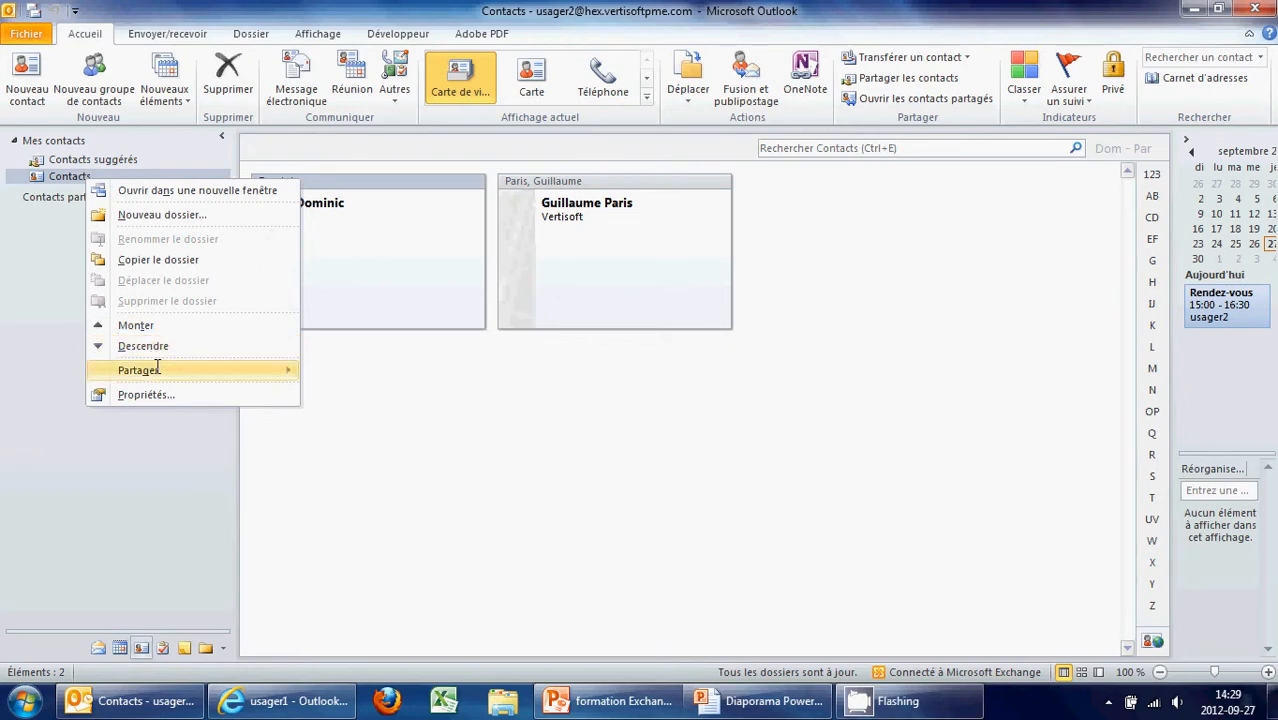
{"action": "mouse_move", "coordinate": [156, 369]}
{"action": "left_click", "coordinate": [345, 369]}
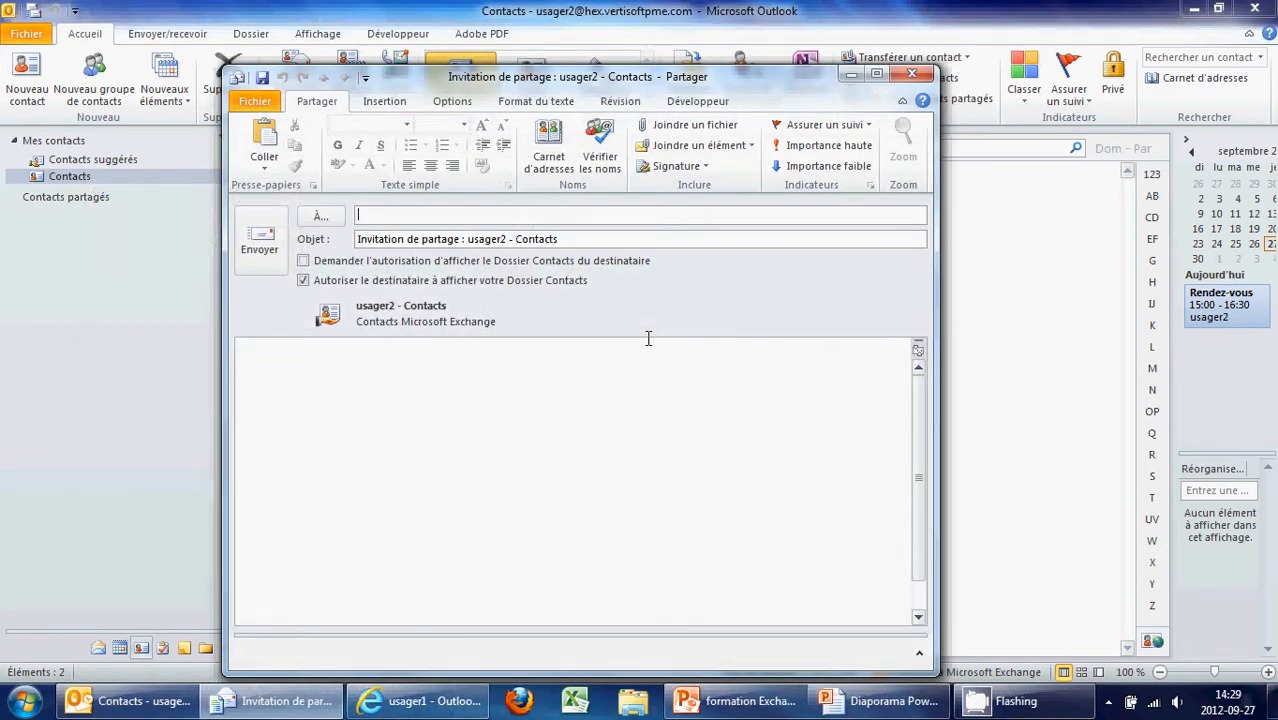
{"action": "type", "text": "usager"}
{"action": "key", "text": "Return"}
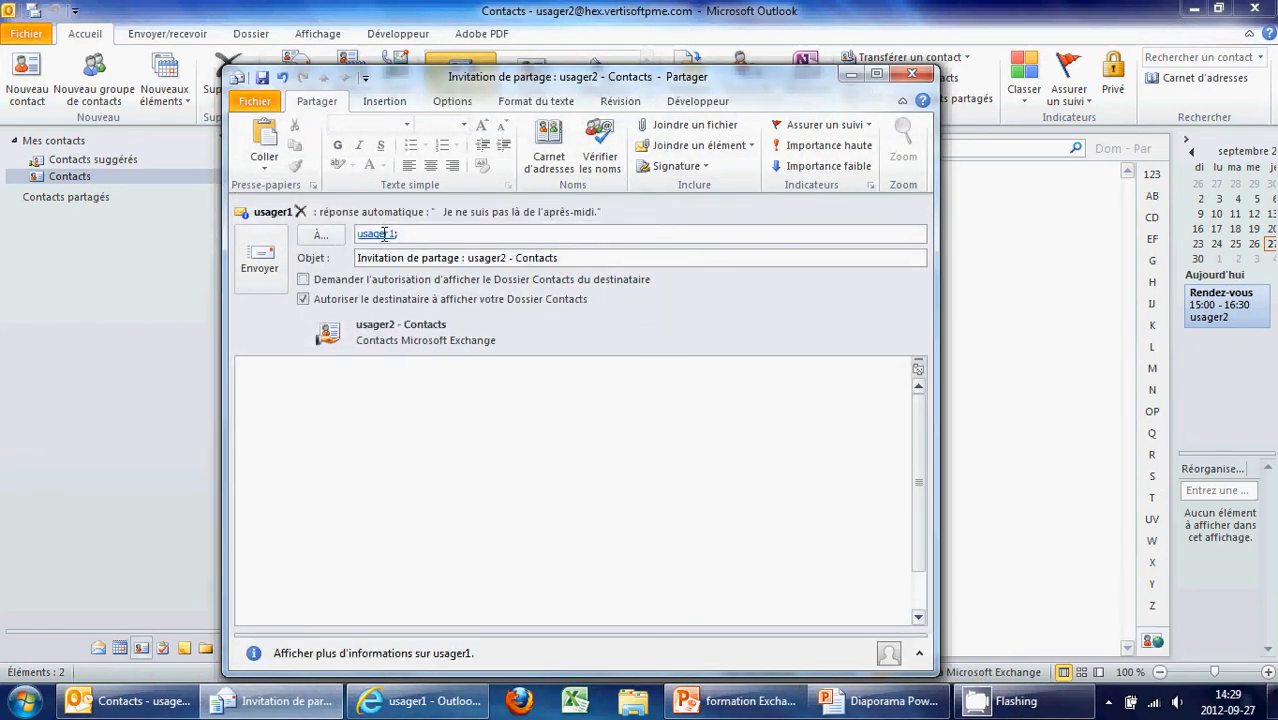
{"action": "mouse_move", "coordinate": [384, 234]}
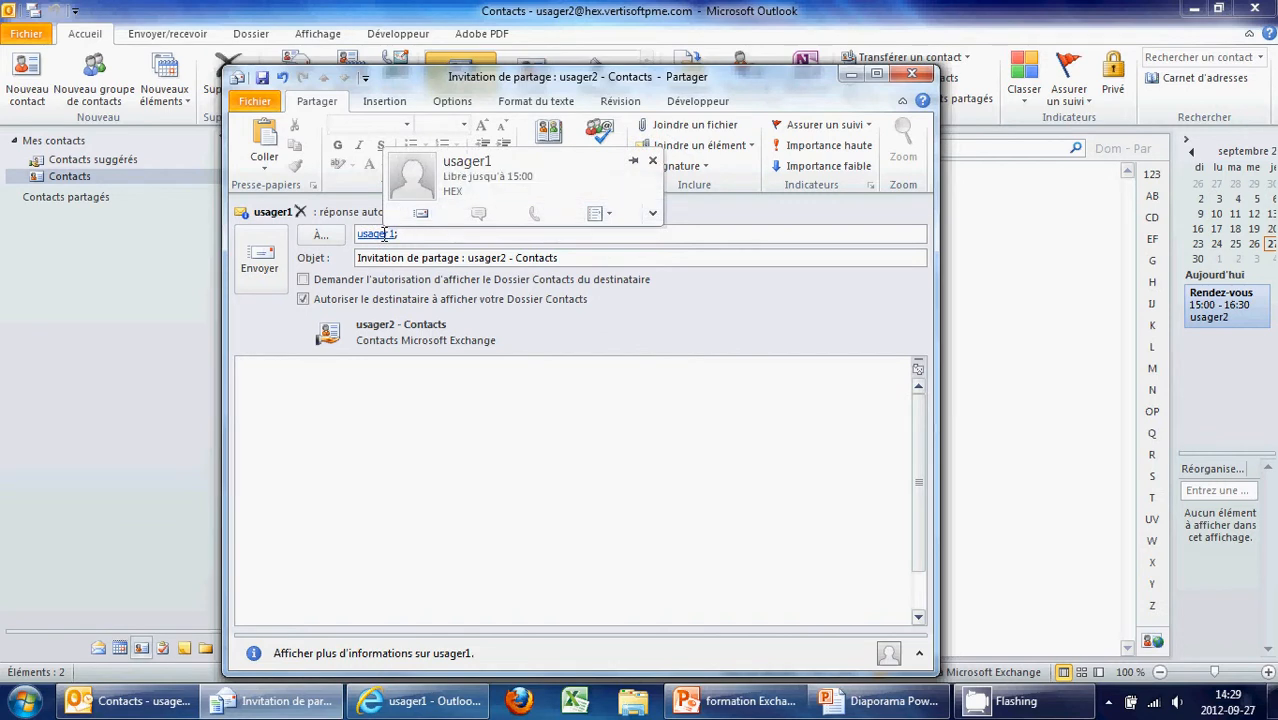
{"action": "left_click", "coordinate": [320, 278]}
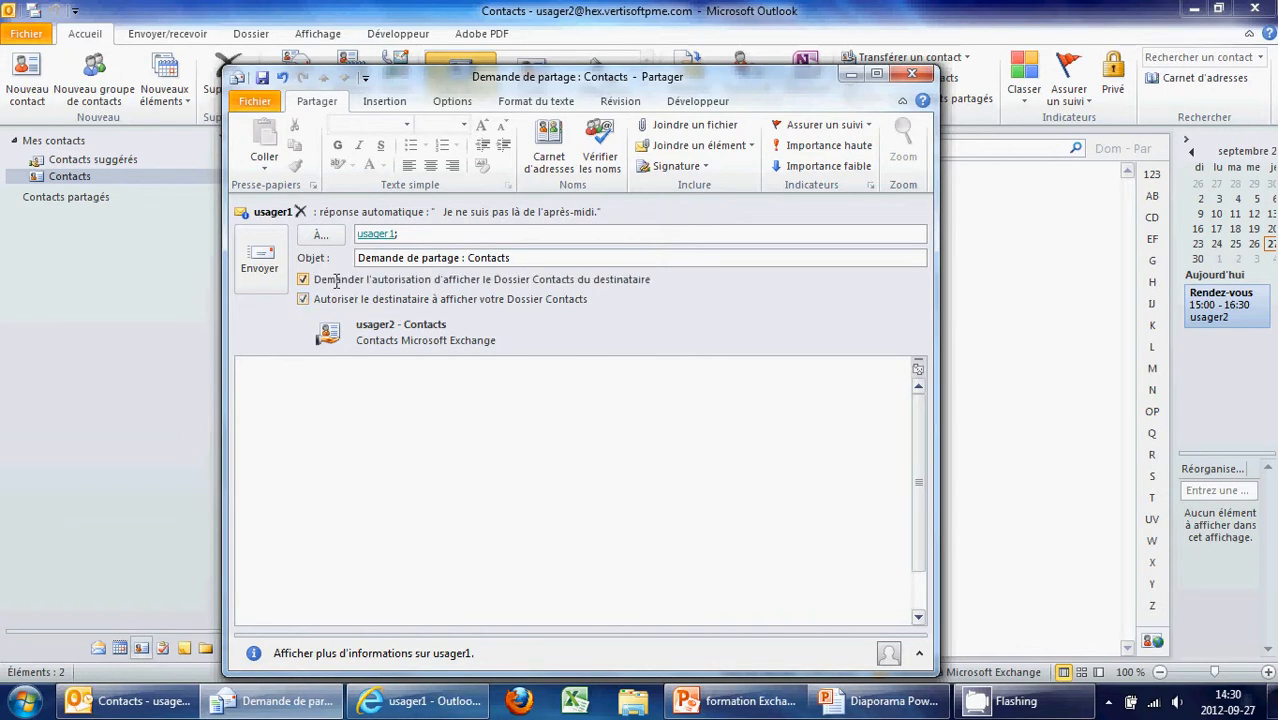
{"action": "left_click", "coordinate": [266, 264]}
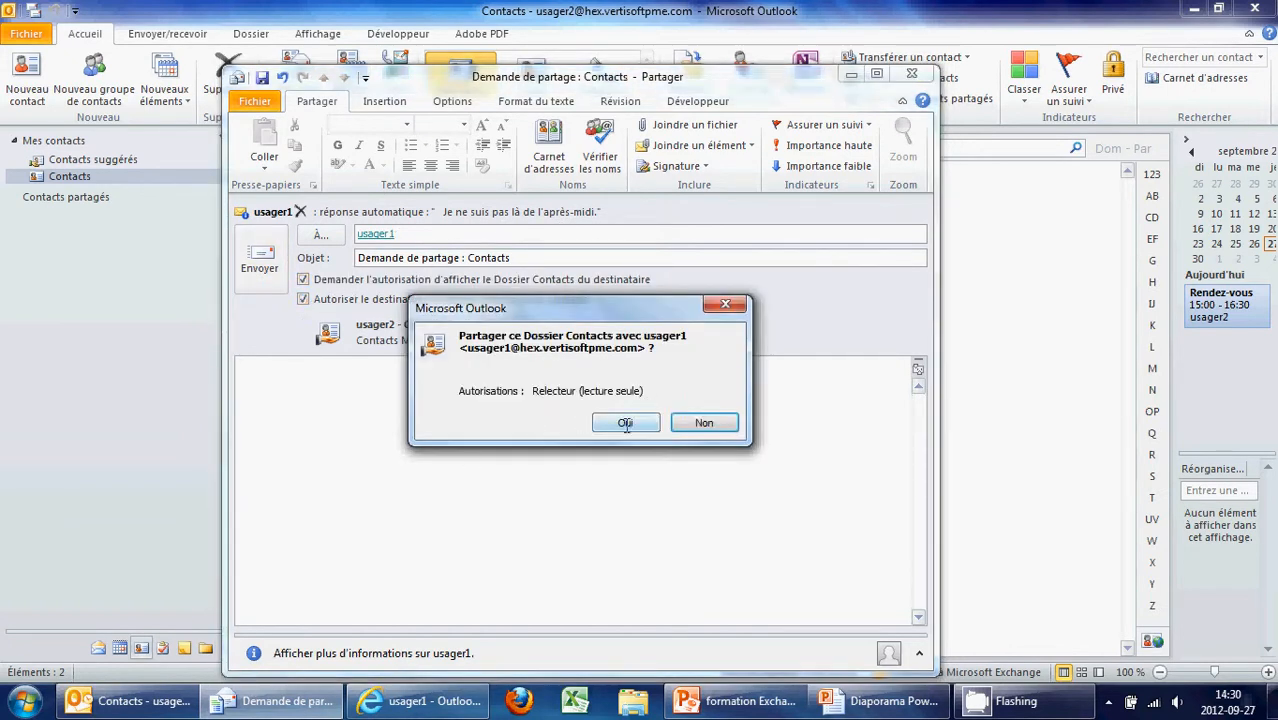
{"action": "left_click_drag", "start_coordinate": [582, 310], "coordinate": [518, 406]}
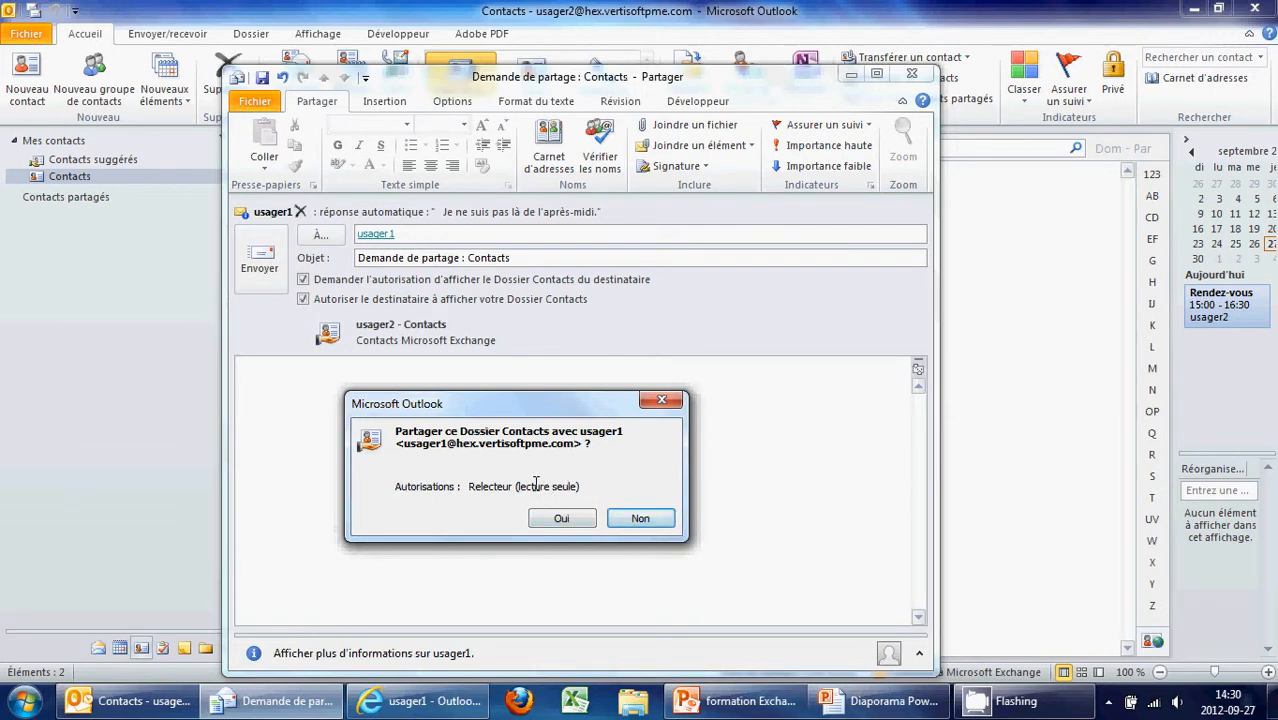
{"action": "left_click", "coordinate": [570, 516]}
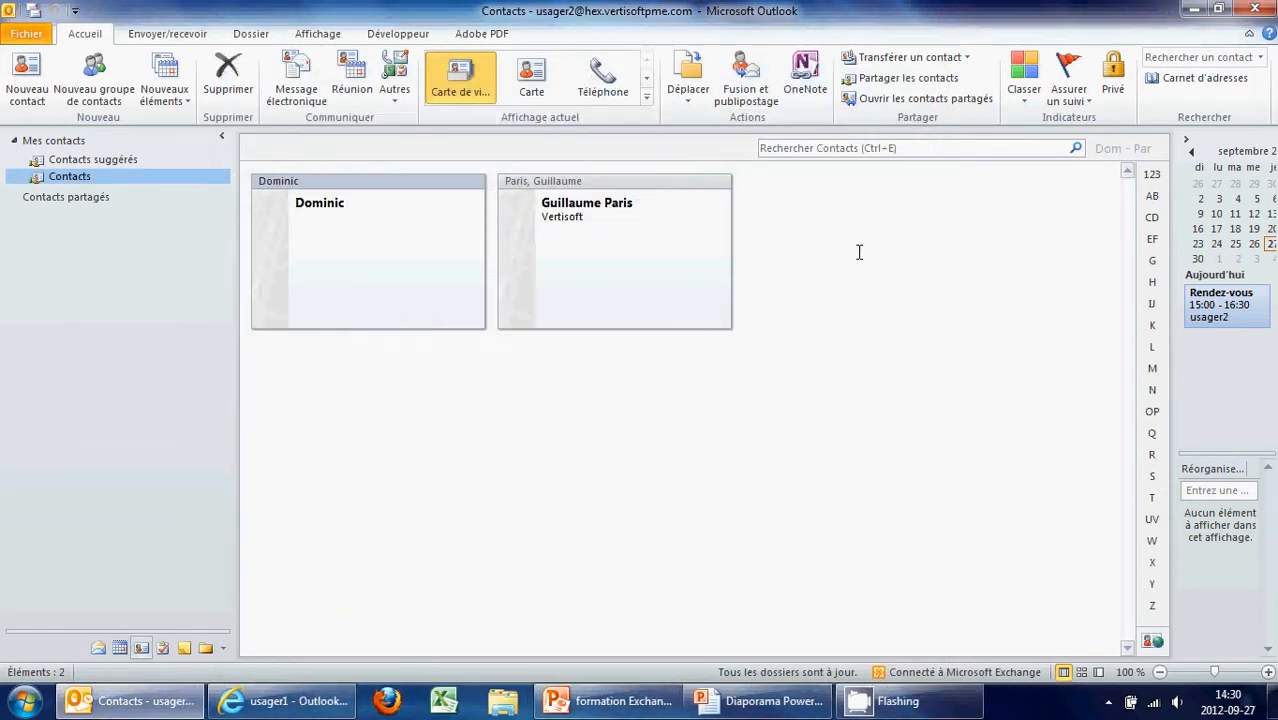
{"action": "right_click", "coordinate": [69, 176]}
{"action": "left_click", "coordinate": [155, 391]}
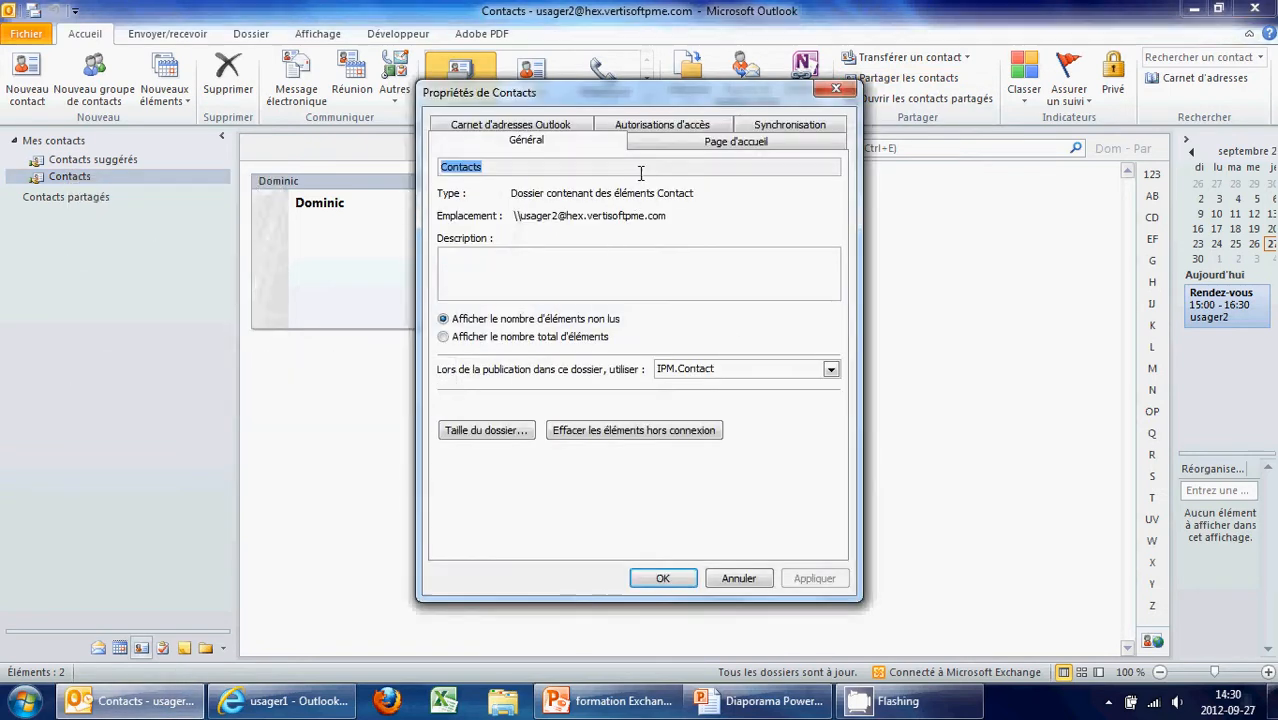
{"action": "left_click", "coordinate": [662, 124]}
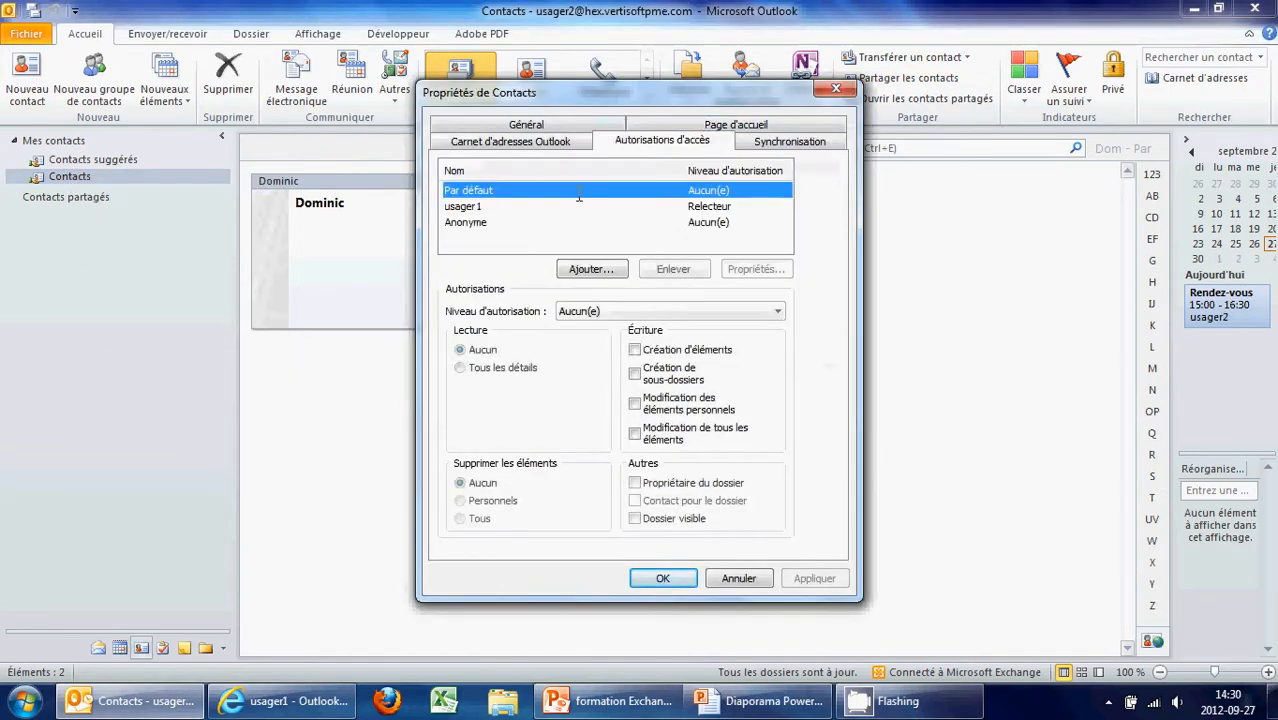
{"action": "left_click", "coordinate": [627, 313]}
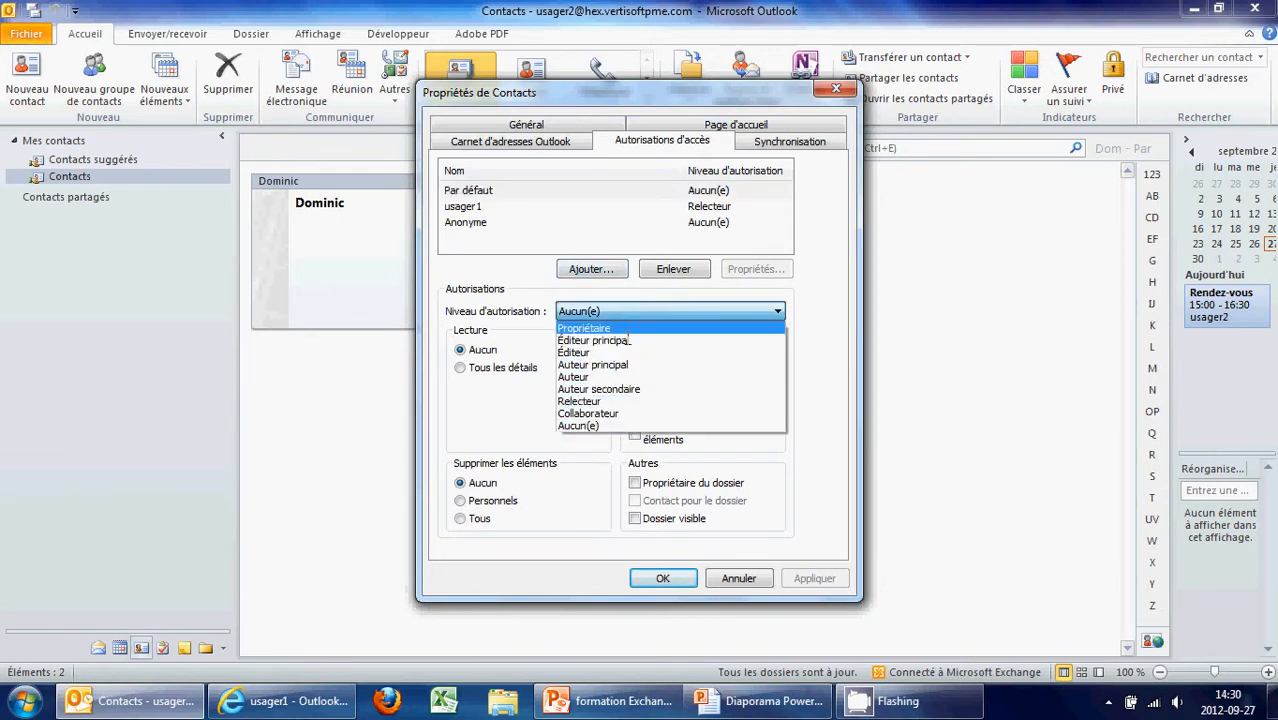
{"action": "left_click", "coordinate": [622, 314]}
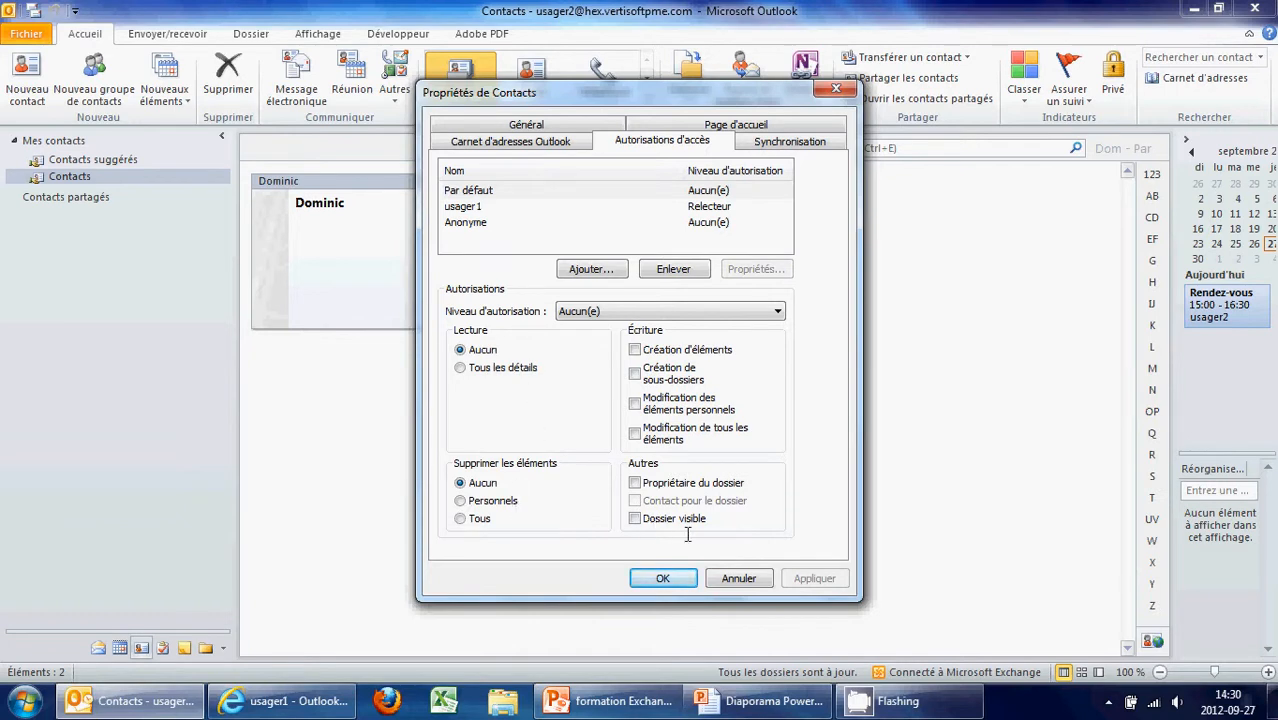
{"action": "left_click", "coordinate": [737, 578]}
In the web inbox open 'Demande de partage : Contacts', view Contacts, then return to Outlook
{"action": "left_click", "coordinate": [285, 700]}
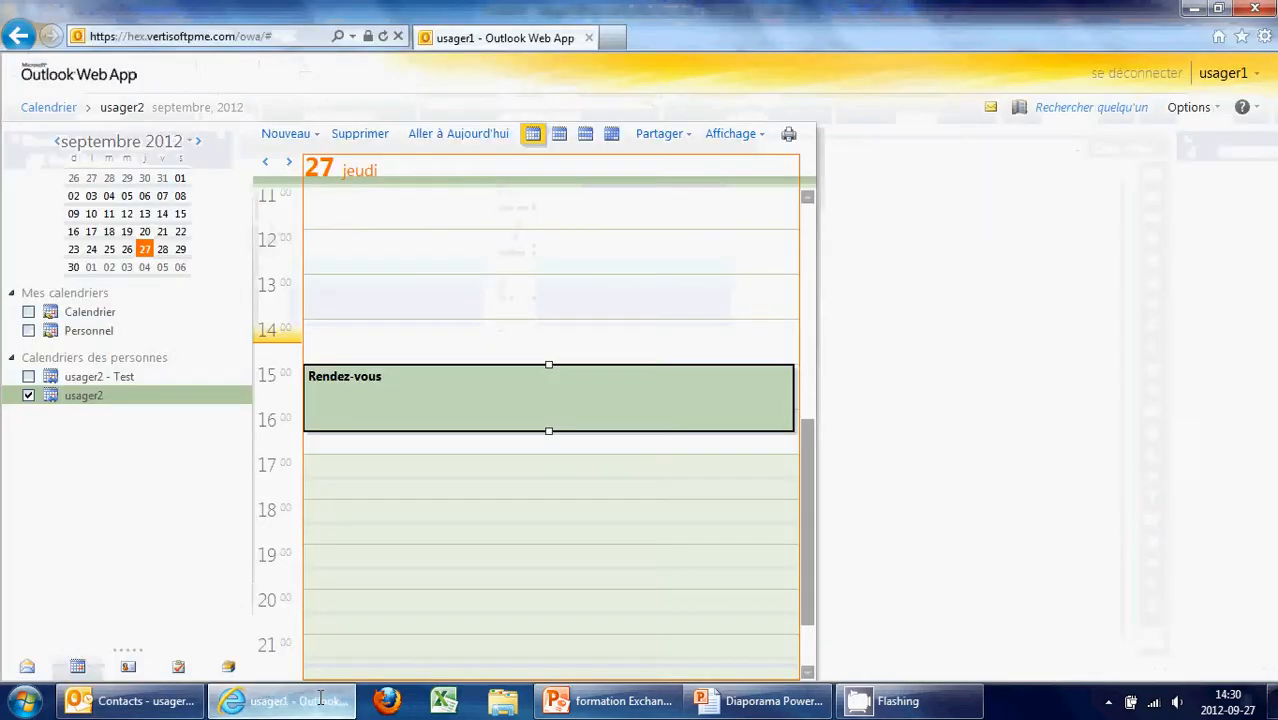
{"action": "left_click", "coordinate": [28, 665]}
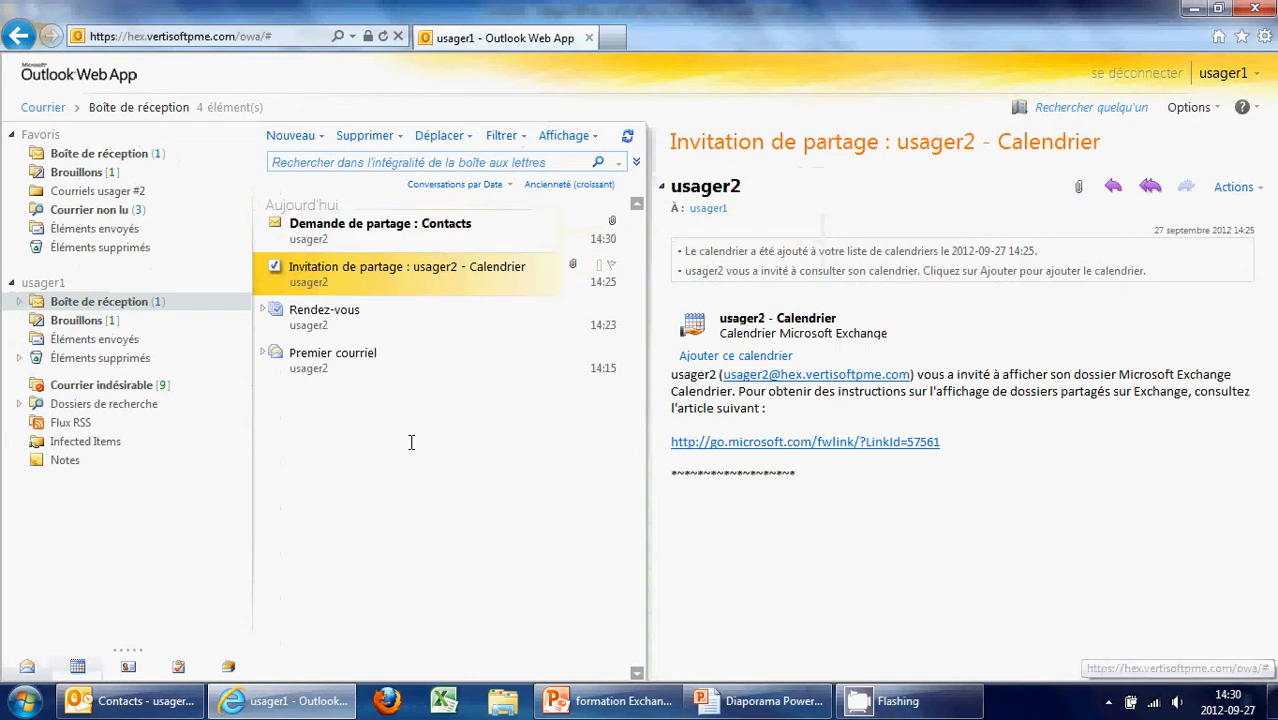
{"action": "left_click", "coordinate": [495, 224]}
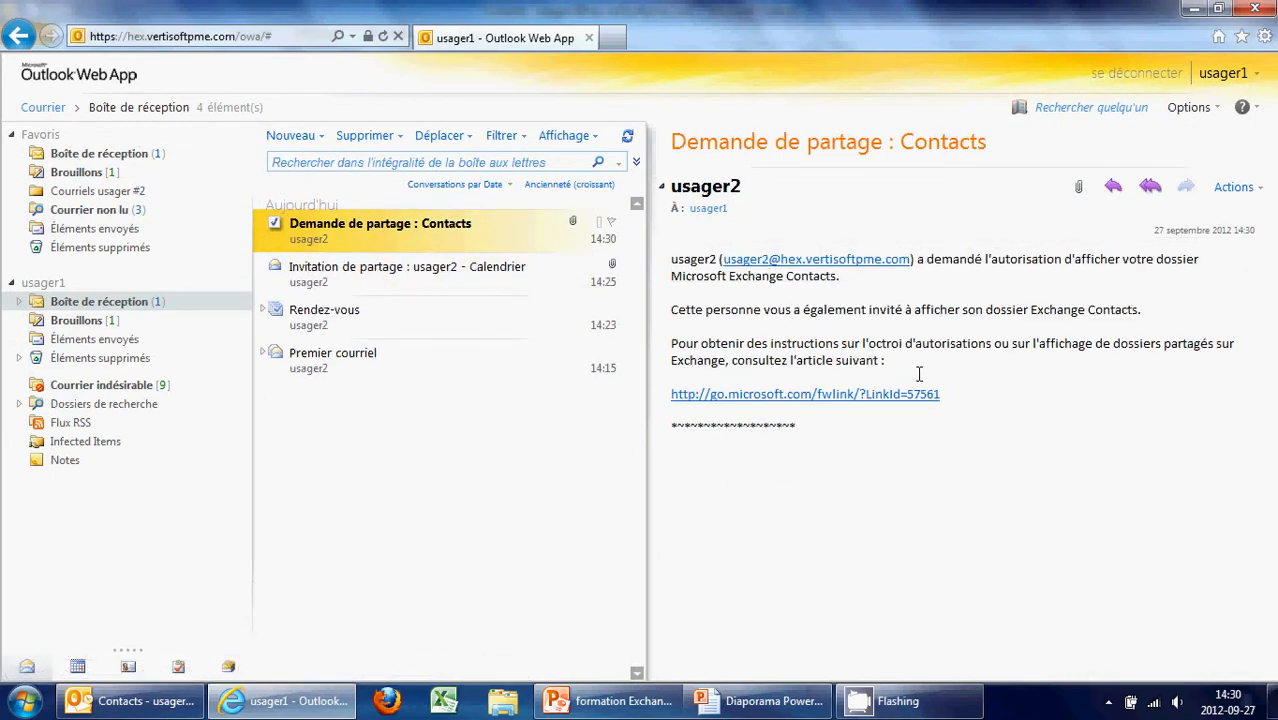
{"action": "left_click", "coordinate": [128, 665]}
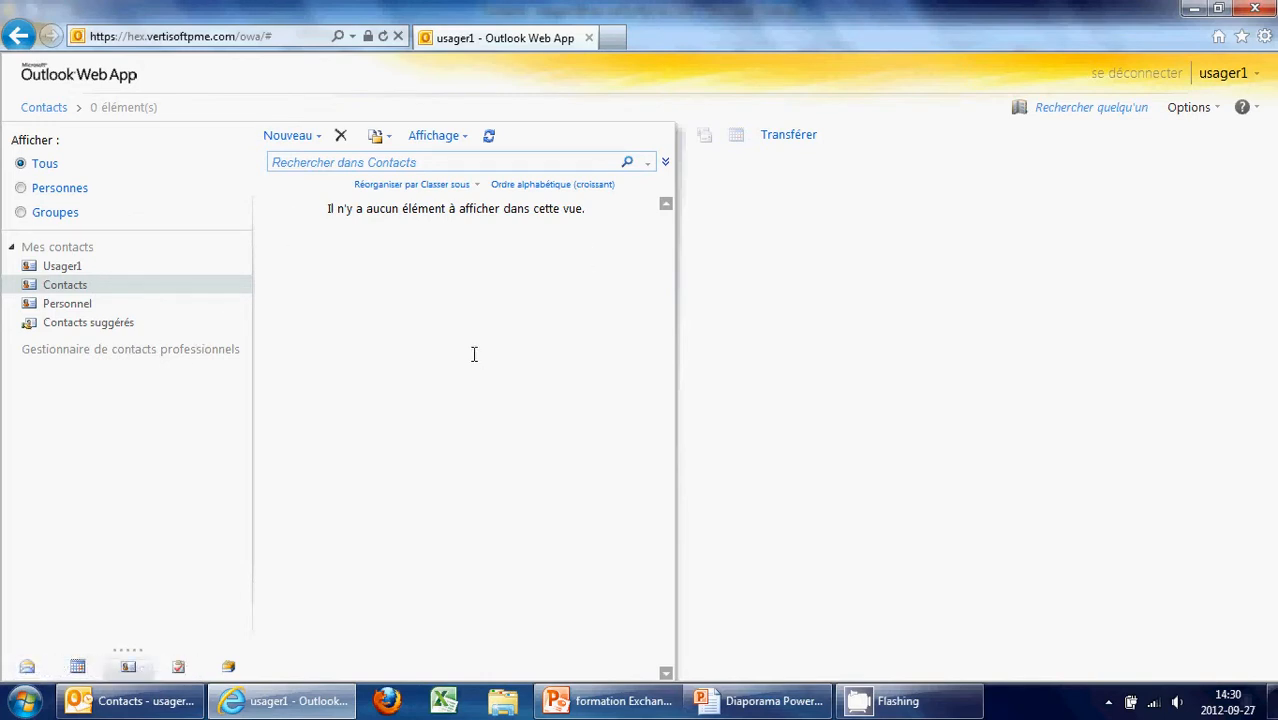
{"action": "left_click", "coordinate": [140, 700]}
Close Outlook and relaunch it, choosing the other test user's profile at startup
{"action": "right_click", "coordinate": [142, 700]}
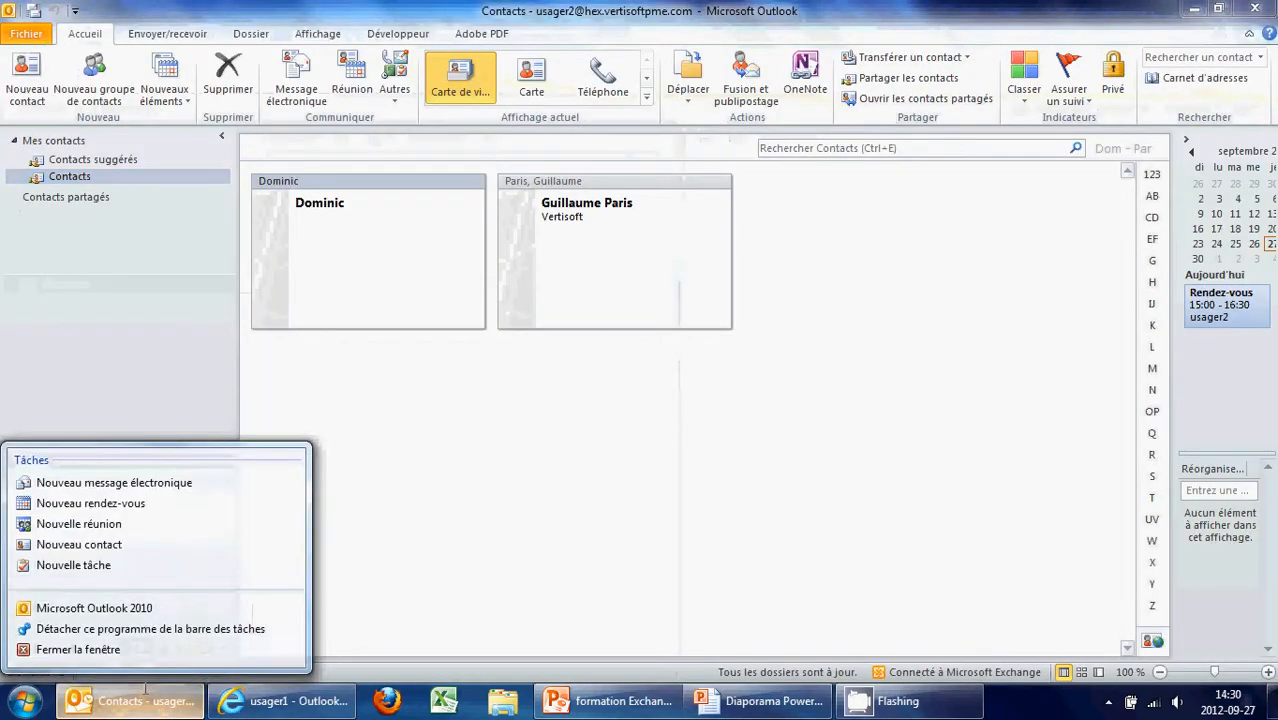
{"action": "left_click", "coordinate": [78, 649]}
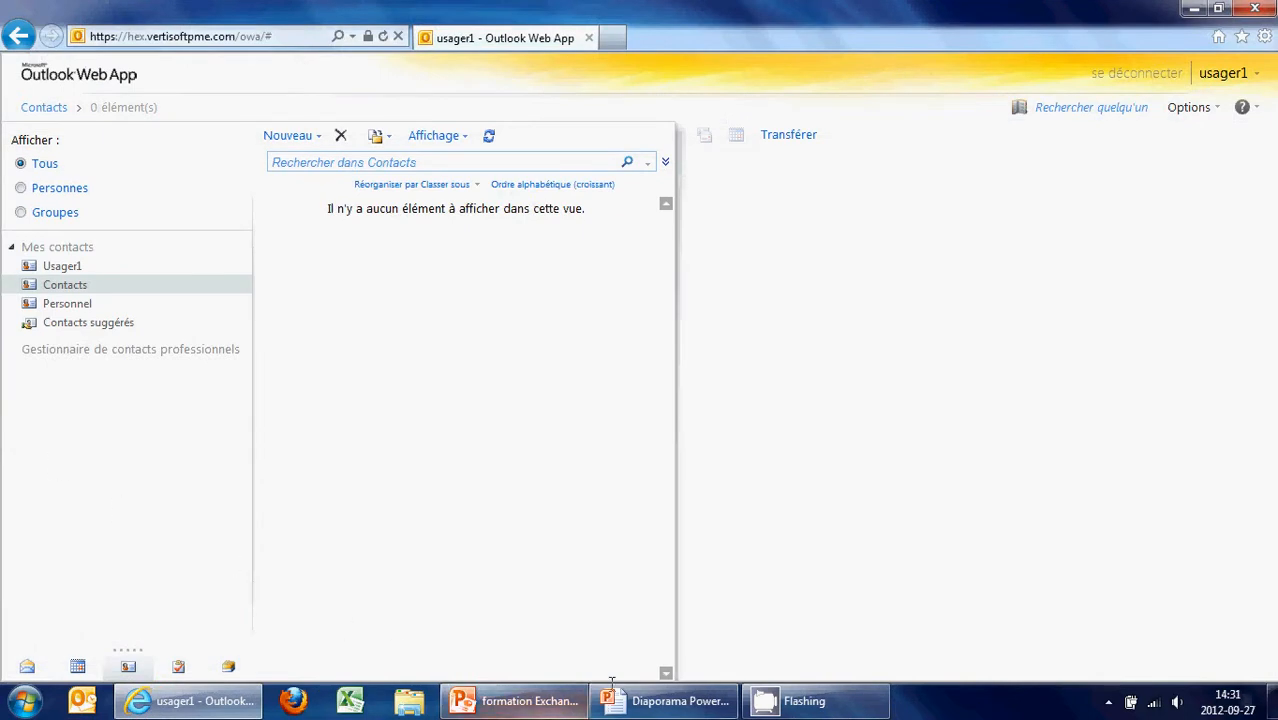
{"action": "right_click", "coordinate": [84, 700]}
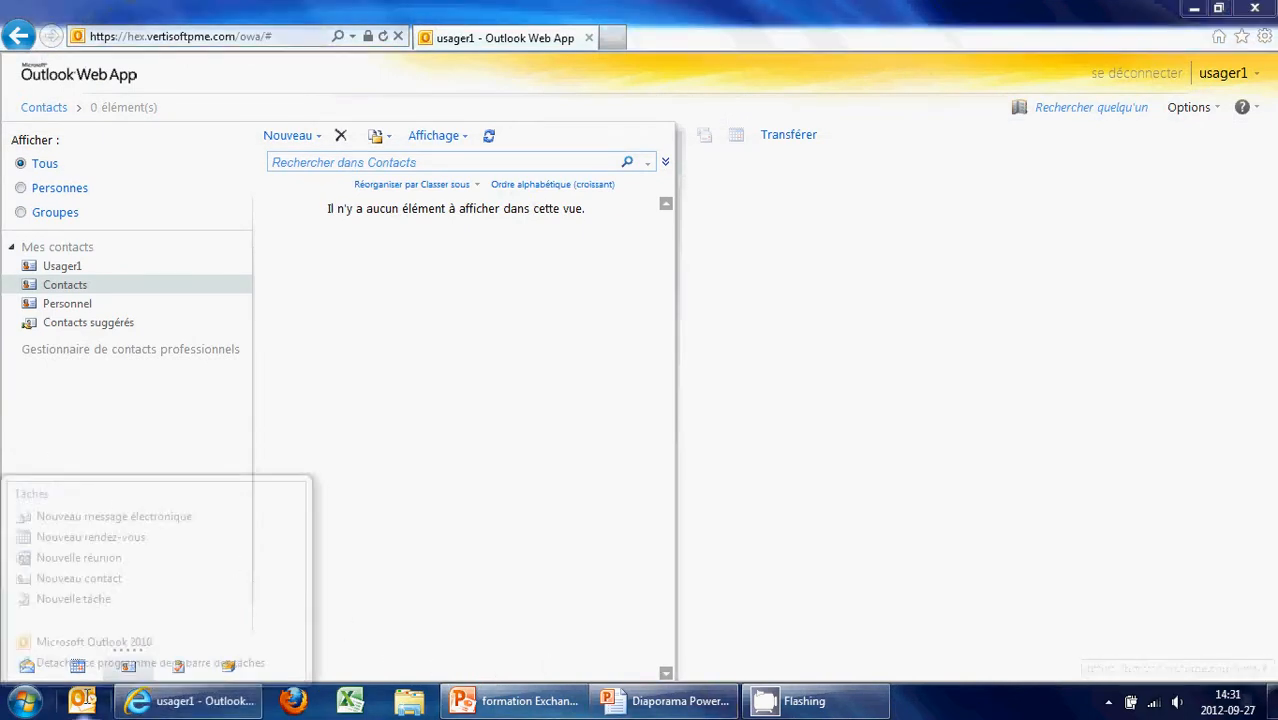
{"action": "left_click", "coordinate": [94, 628]}
{"action": "left_click", "coordinate": [620, 316]}
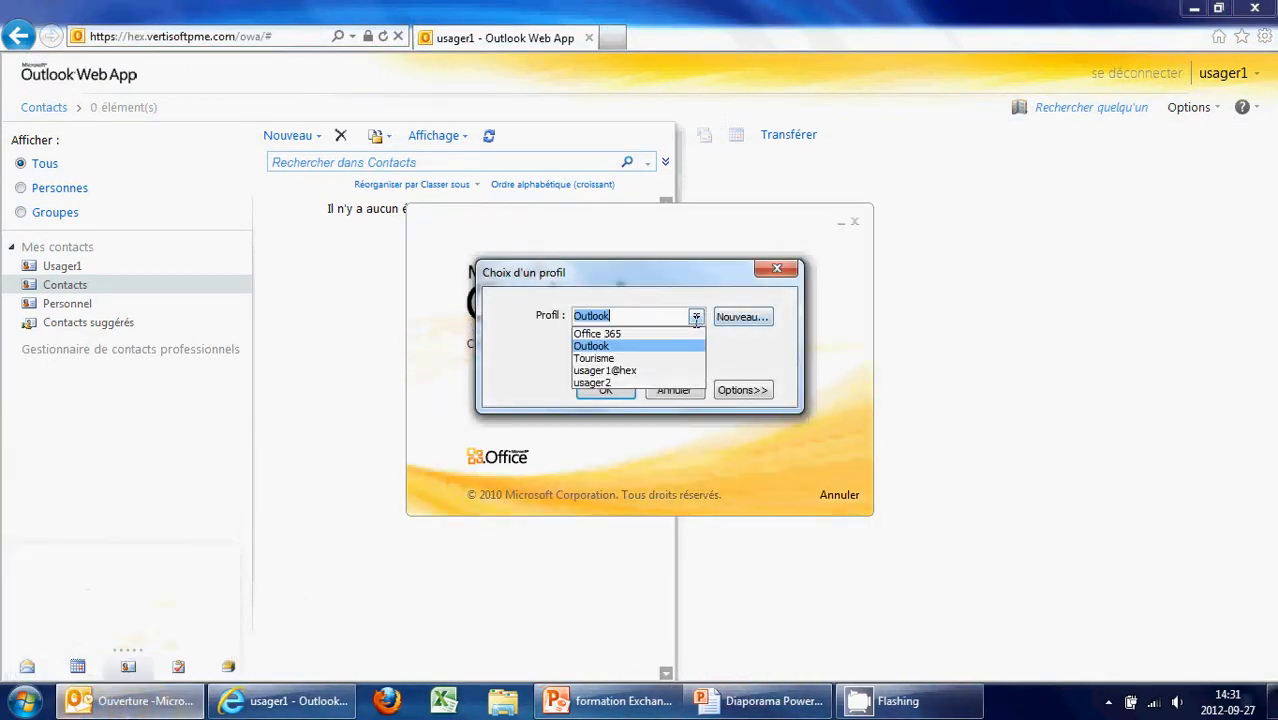
{"action": "left_click", "coordinate": [605, 370]}
{"action": "left_click", "coordinate": [615, 389]}
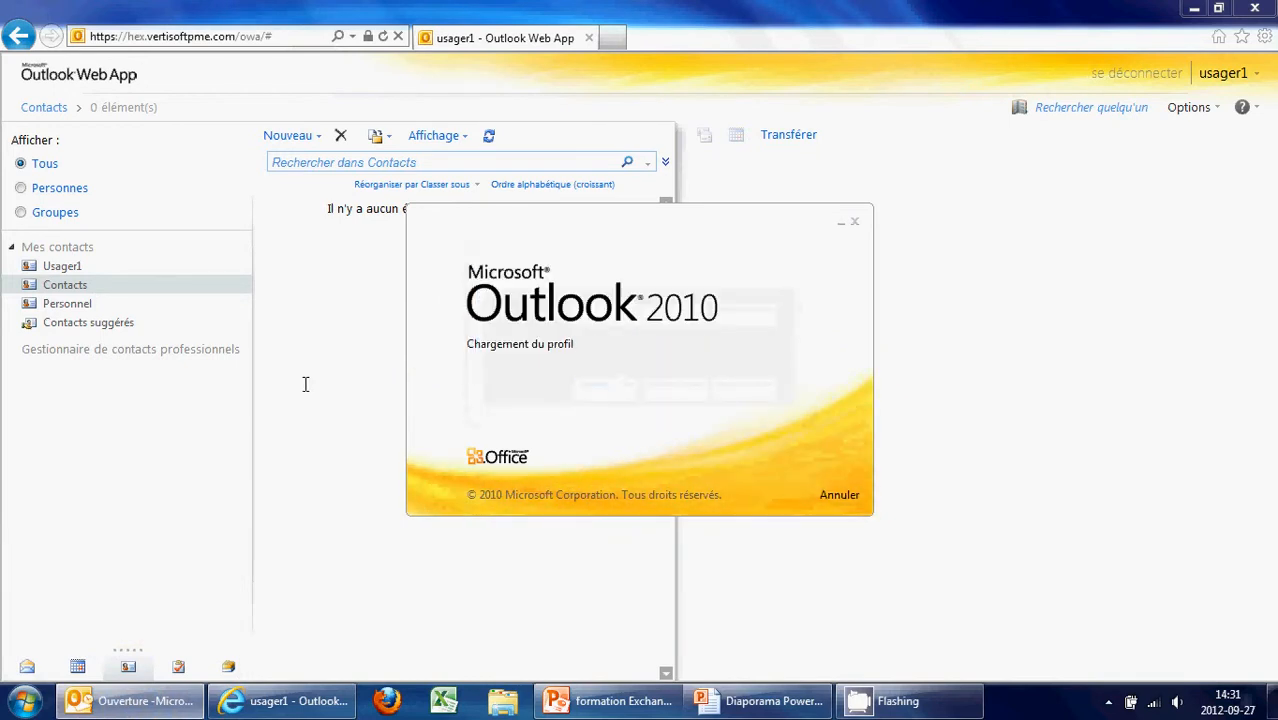
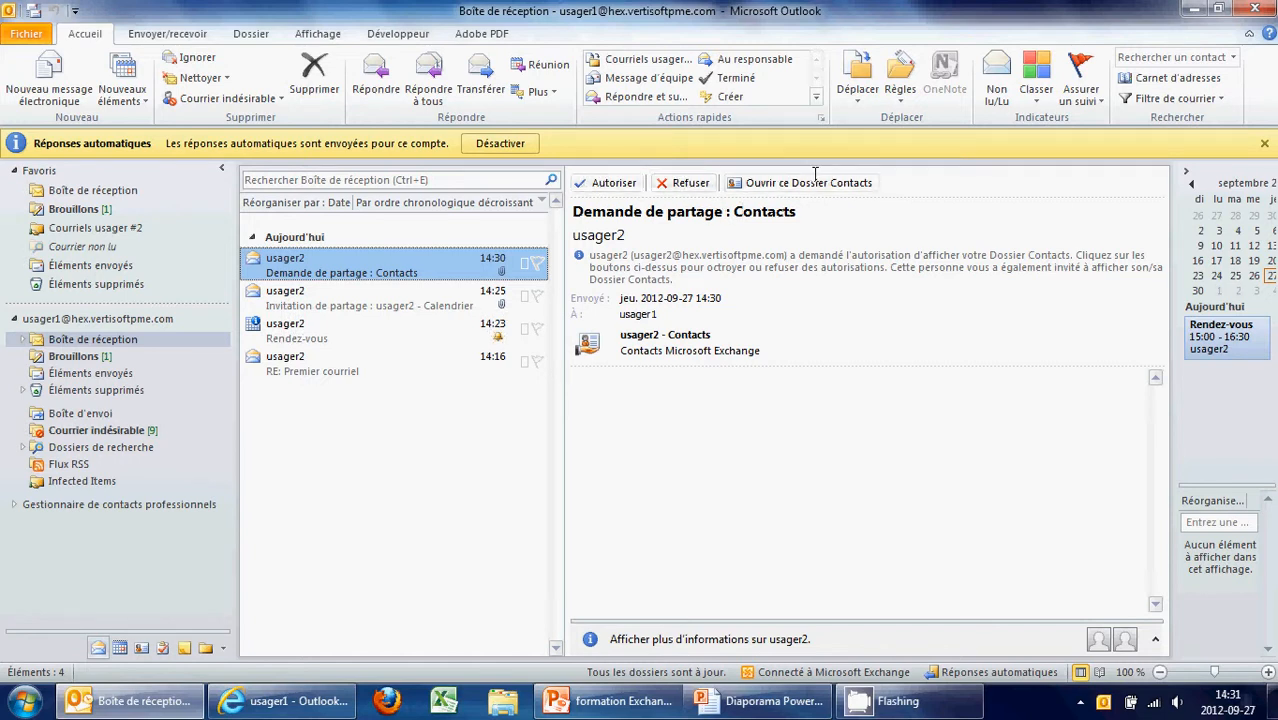
Authorize the colleague's Contacts sharing request as read-only and open their shared Contacts folder
{"action": "left_click", "coordinate": [607, 185]}
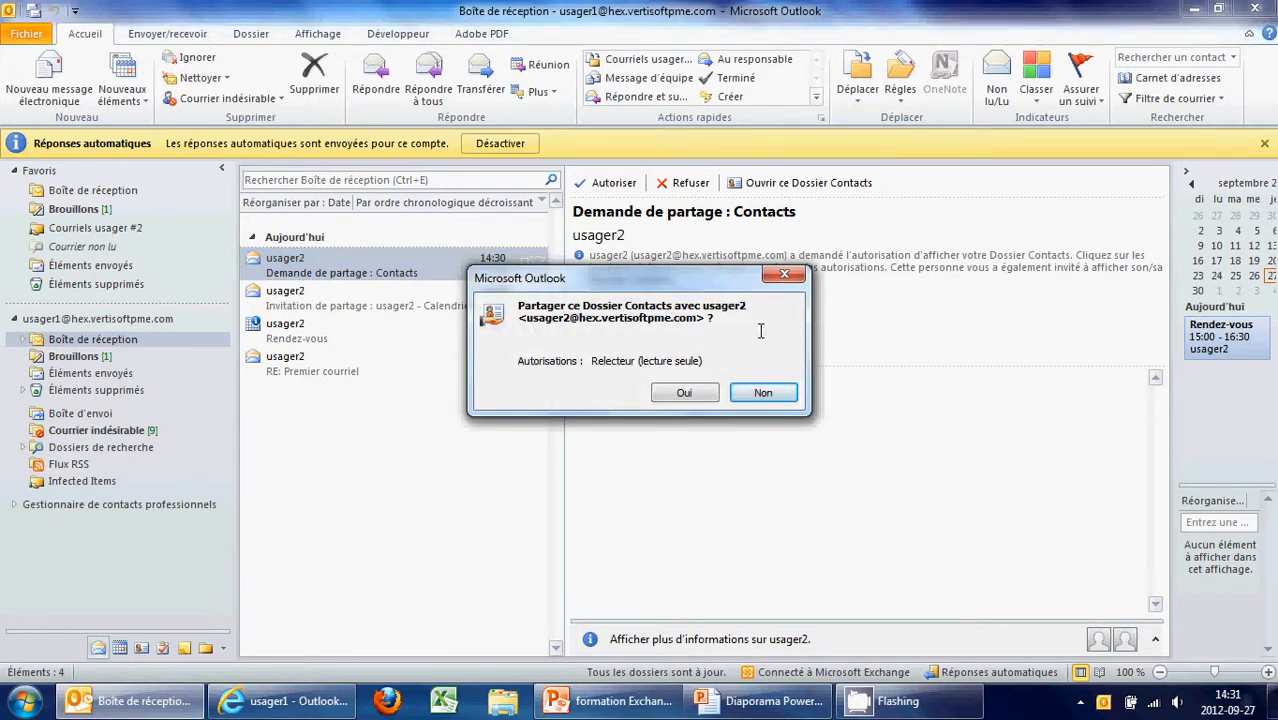
{"action": "left_click", "coordinate": [684, 392]}
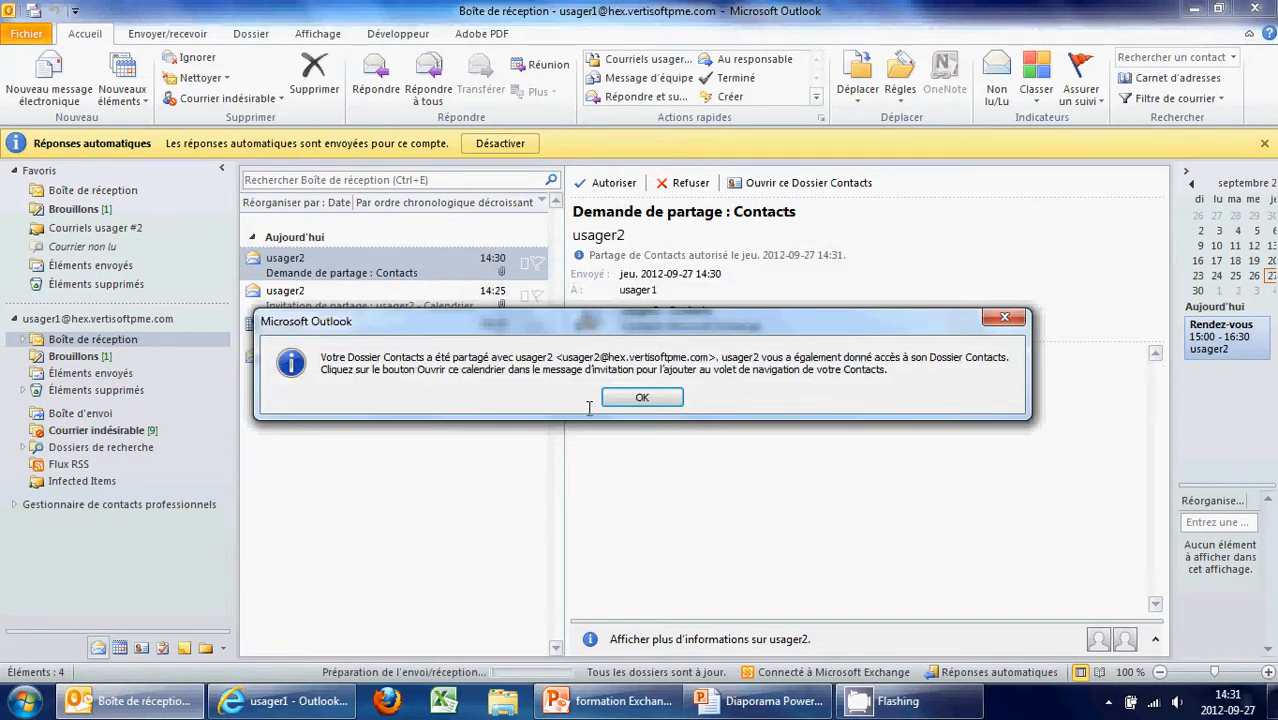
{"action": "left_click", "coordinate": [657, 401]}
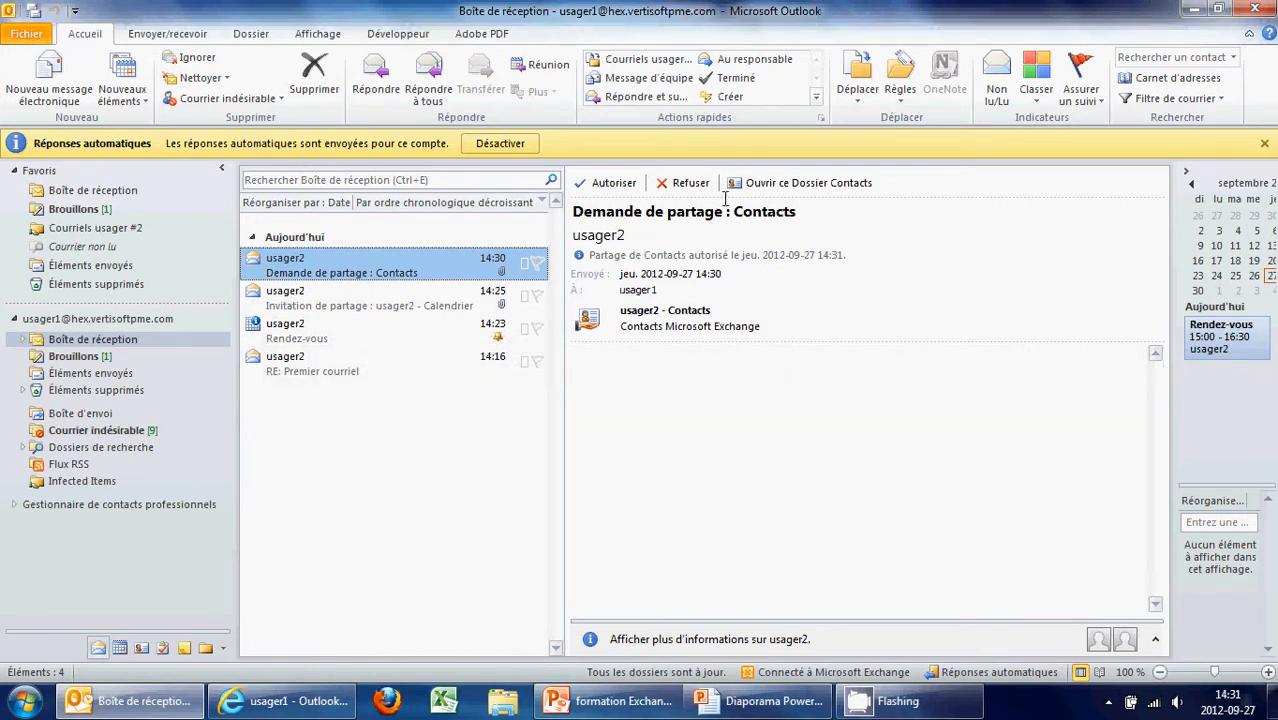
{"action": "left_click", "coordinate": [760, 184]}
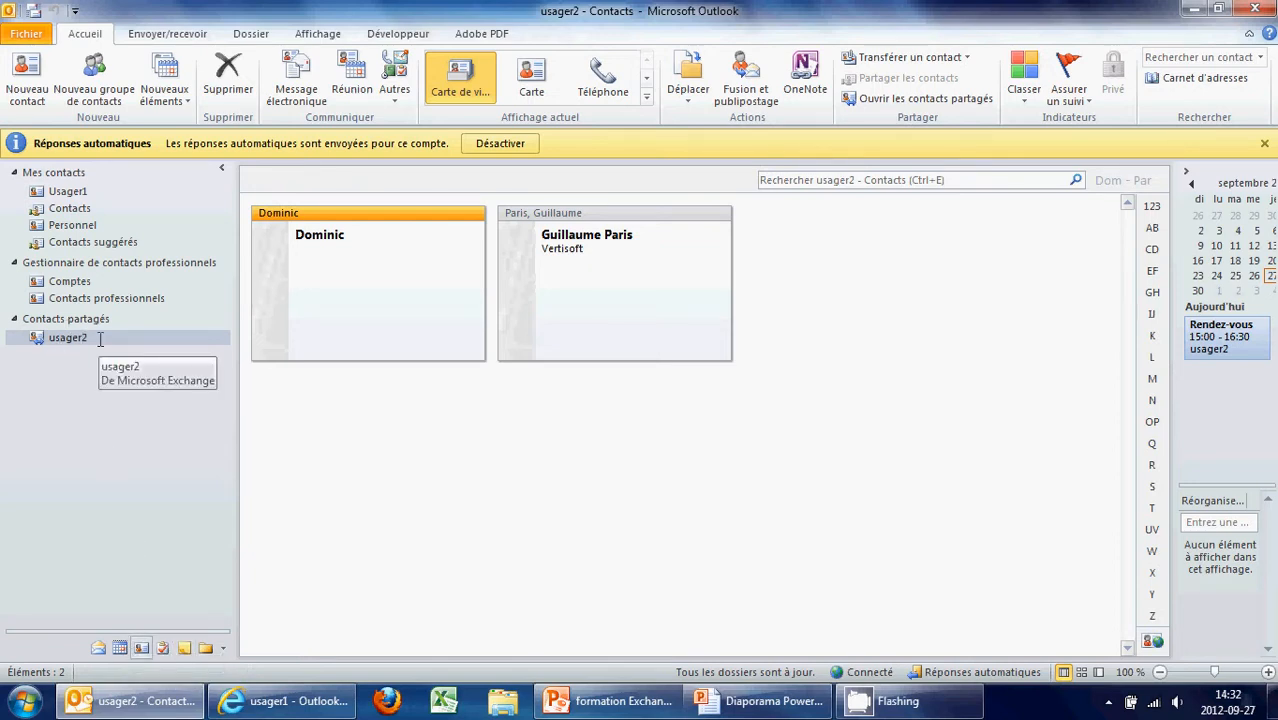
{"action": "left_click", "coordinate": [627, 320]}
{"action": "left_click", "coordinate": [358, 316]}
{"action": "double_click", "coordinate": [608, 291]}
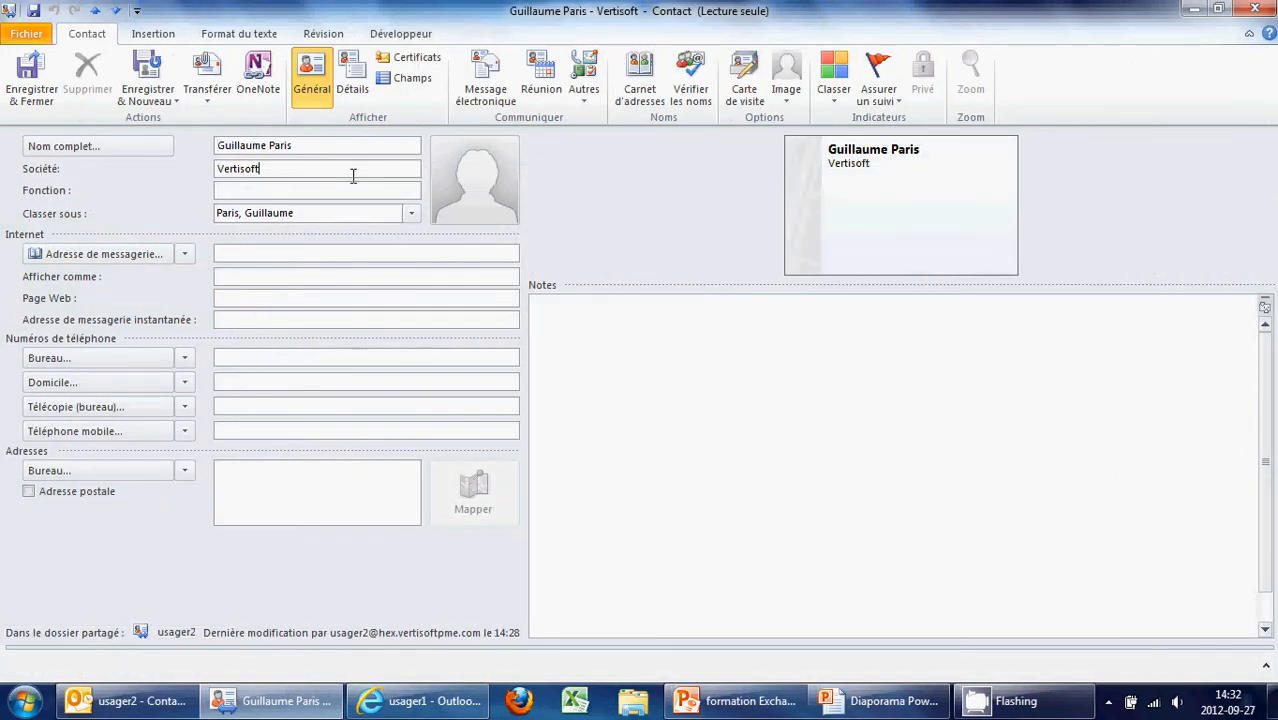
{"action": "left_click", "coordinate": [360, 145]}
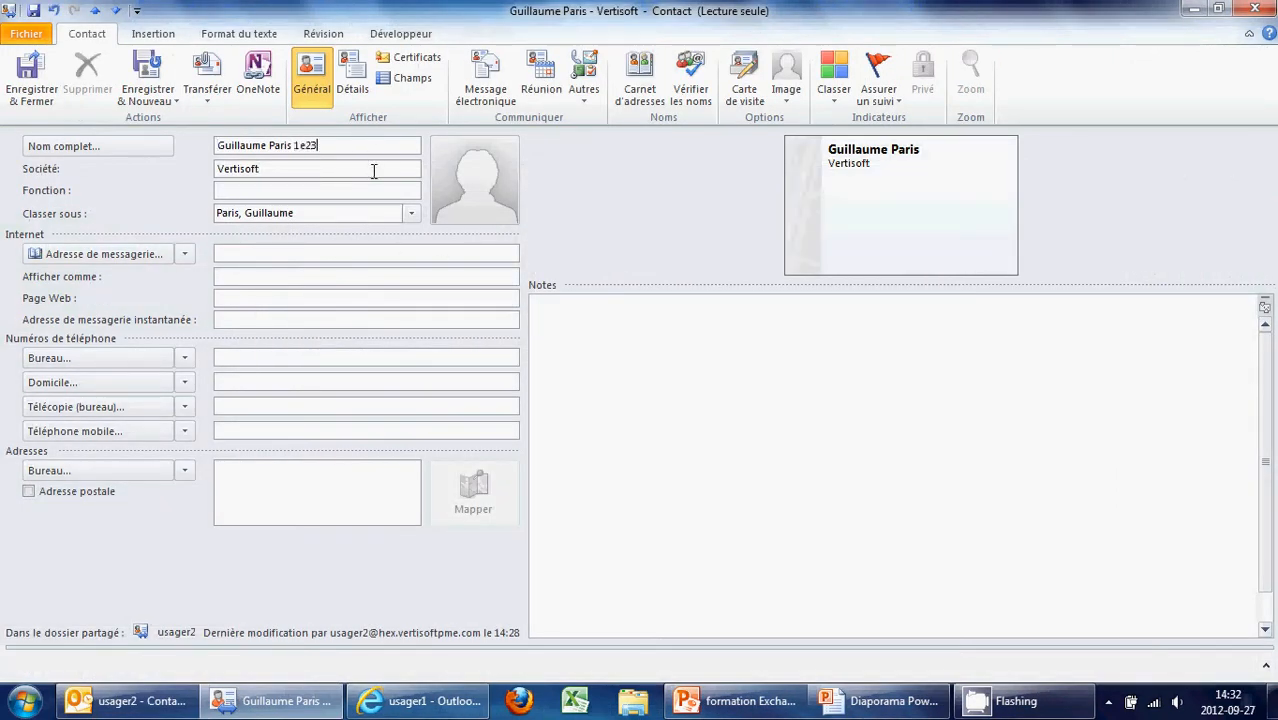
{"action": "left_click", "coordinate": [31, 75]}
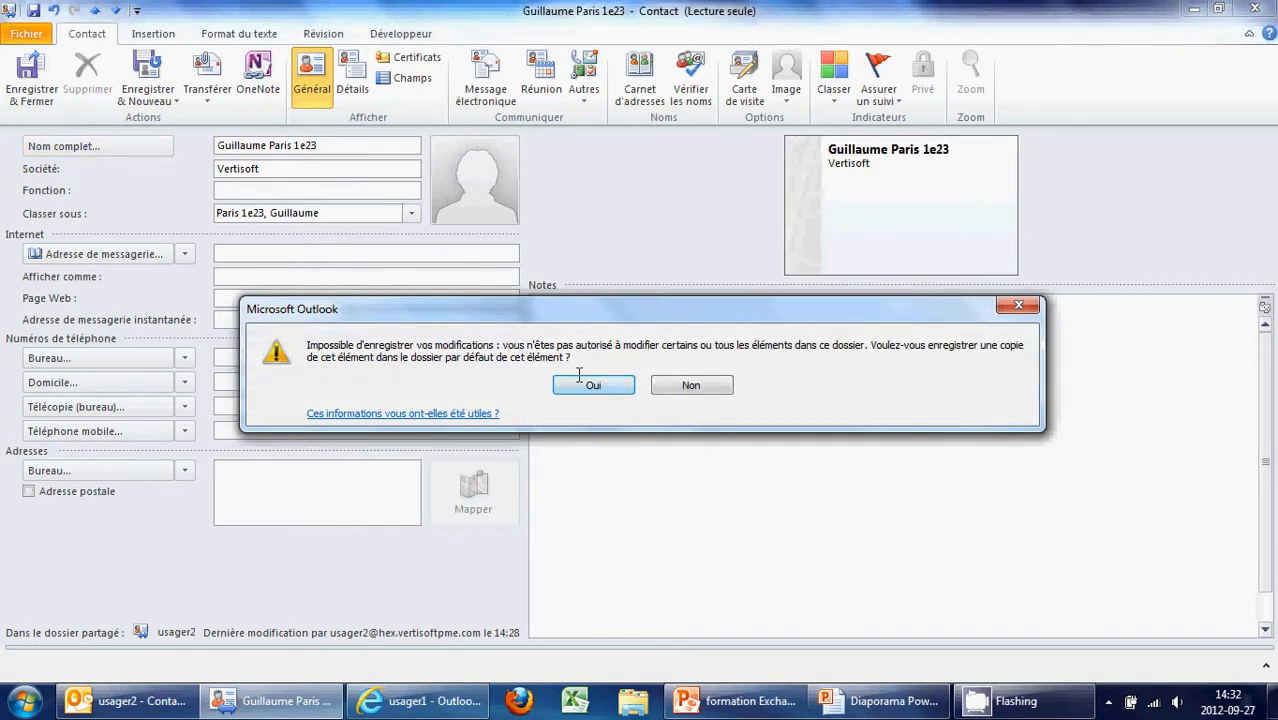
{"action": "left_click", "coordinate": [697, 381]}
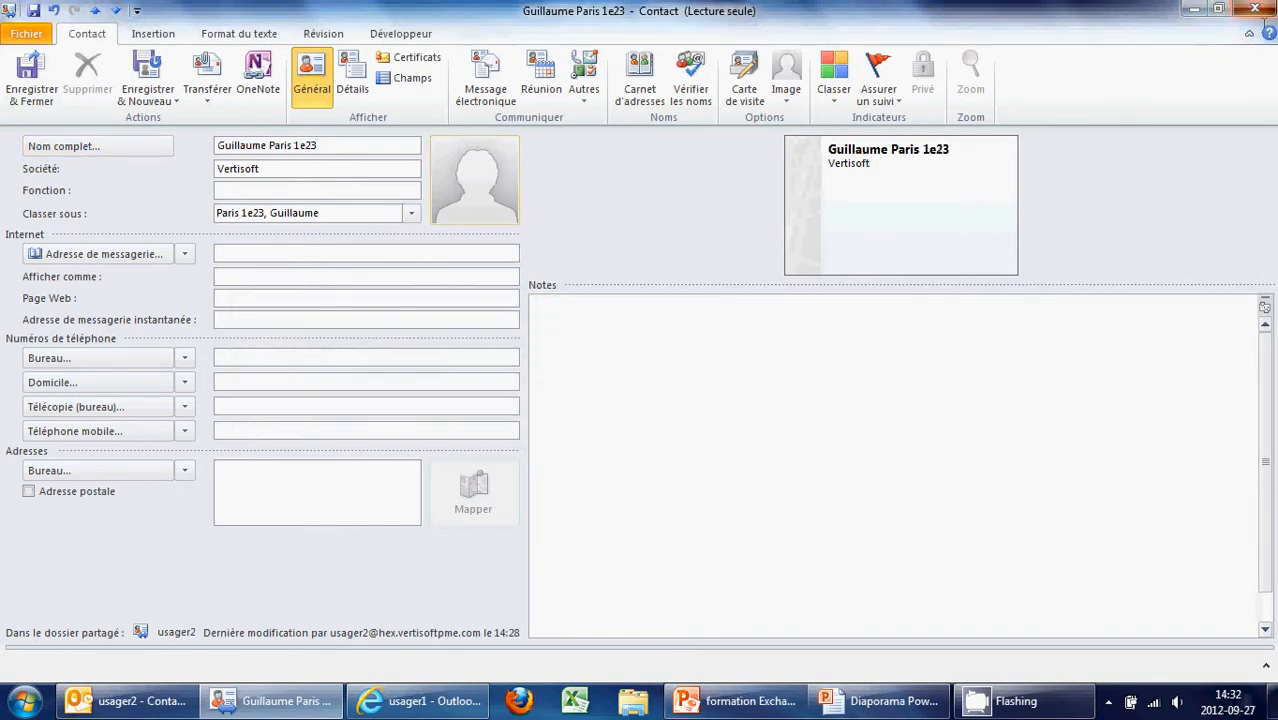
{"action": "left_click", "coordinate": [673, 395]}
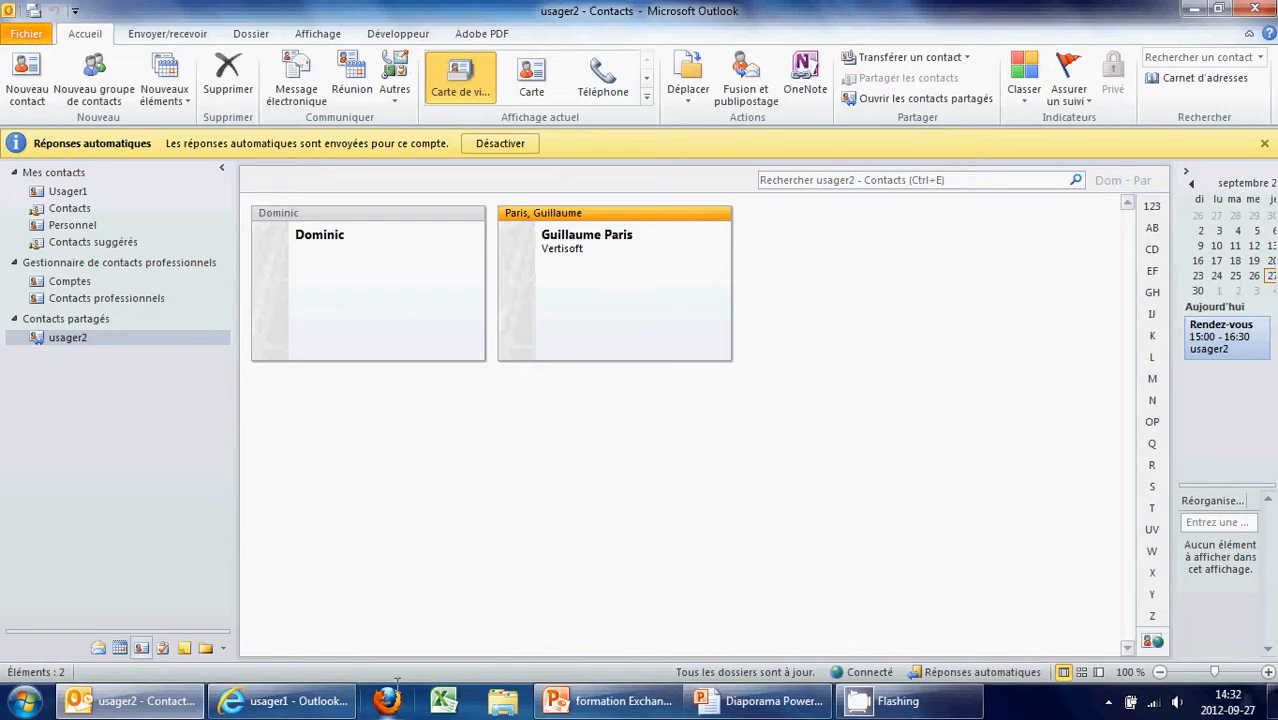
{"action": "left_click", "coordinate": [283, 700]}
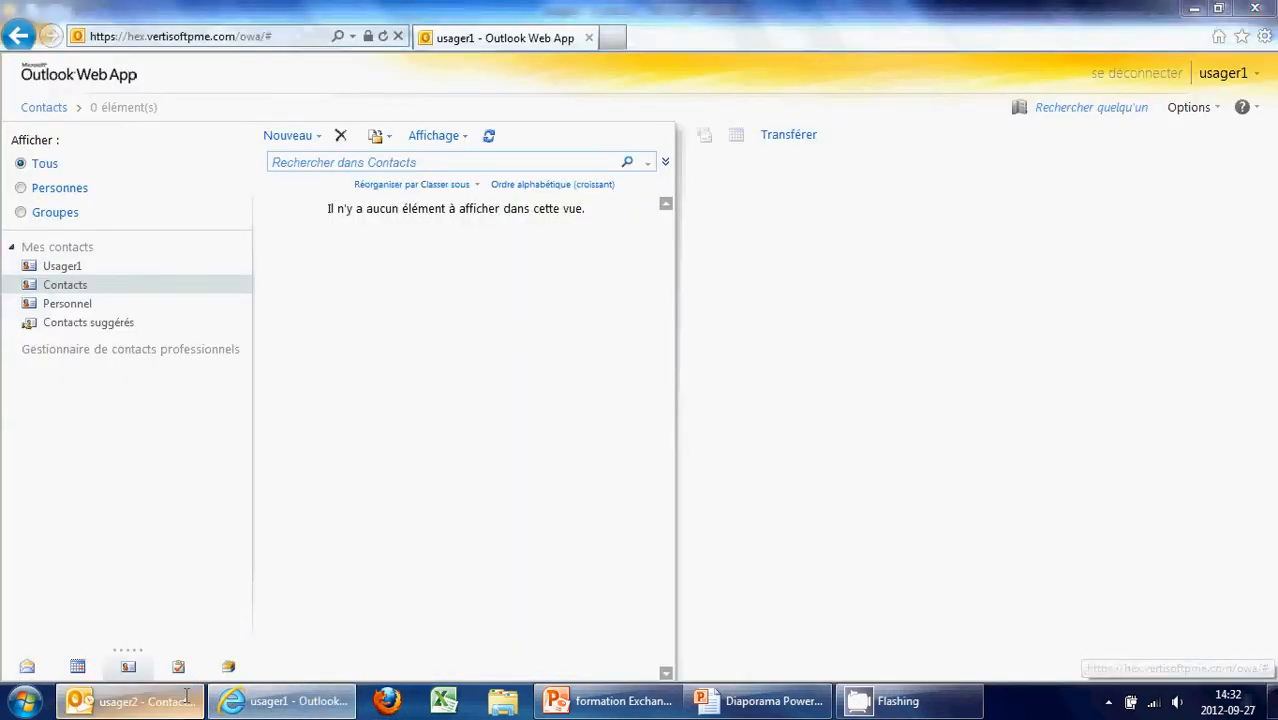
{"action": "key", "text": "alt+Tab"}
{"action": "key", "text": "alt+Tab"}
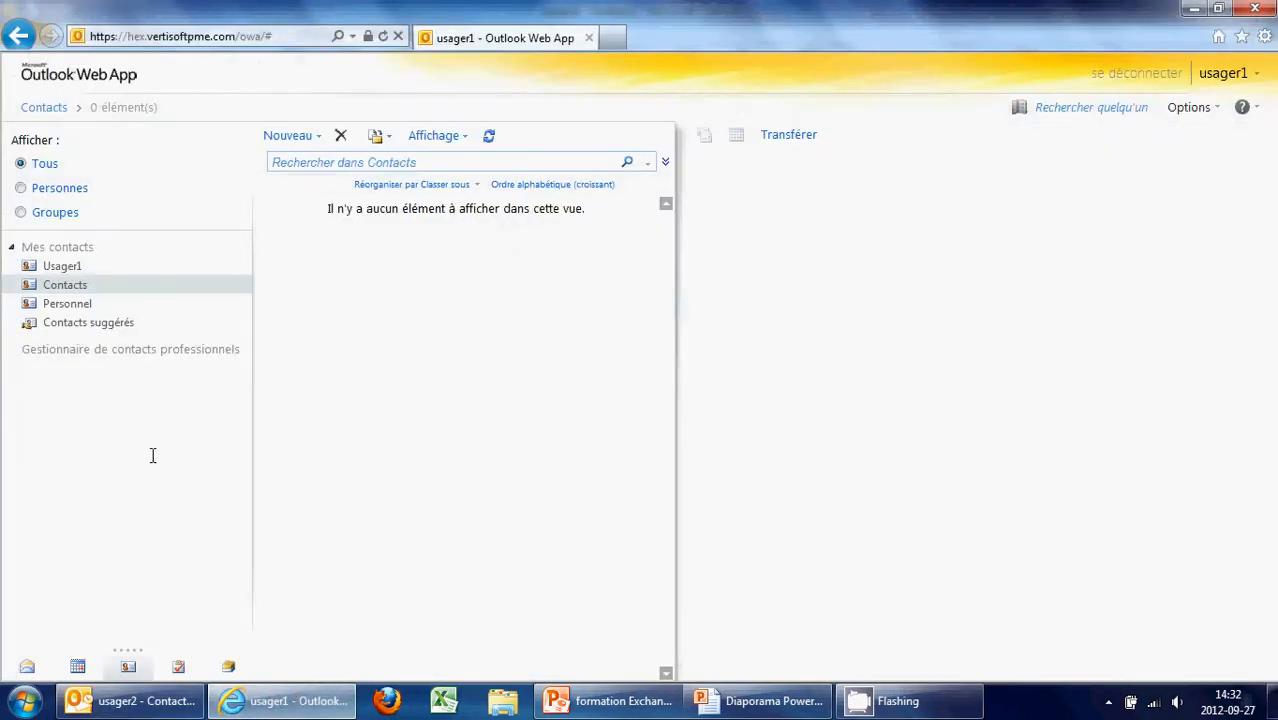
{"action": "left_click", "coordinate": [96, 667]}
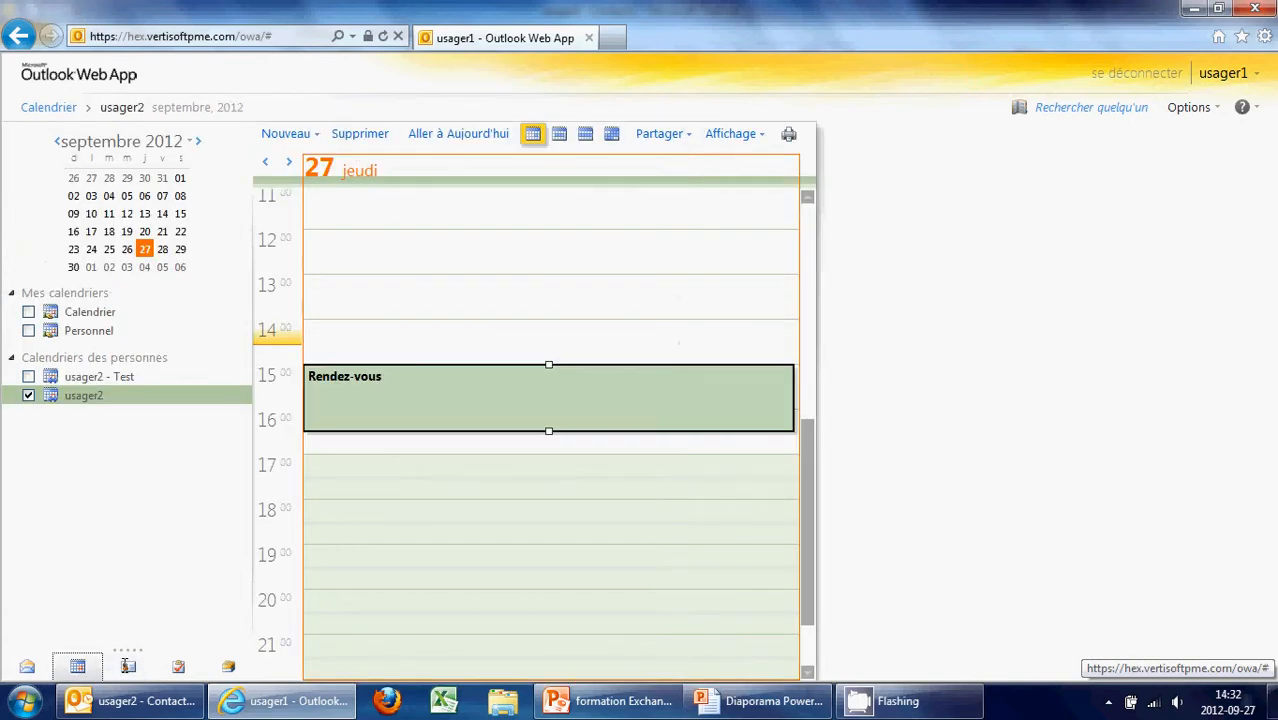
{"action": "left_click", "coordinate": [128, 667]}
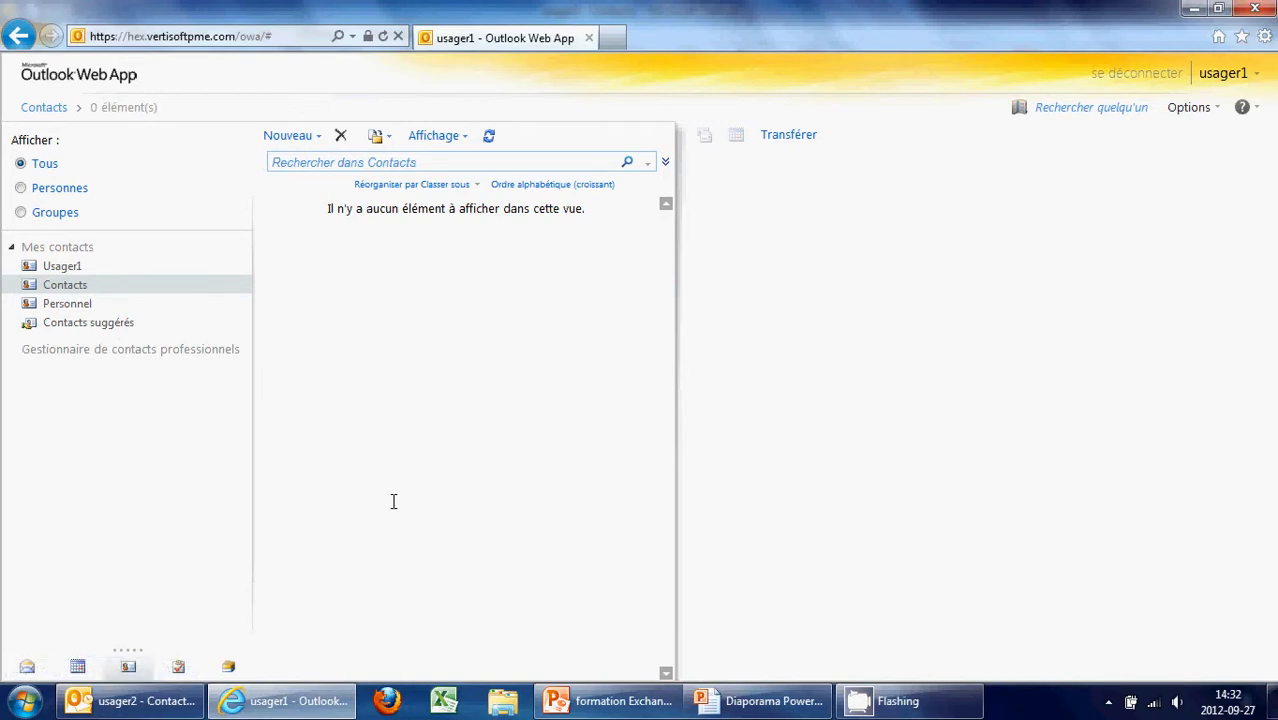
{"action": "left_click", "coordinate": [285, 700]}
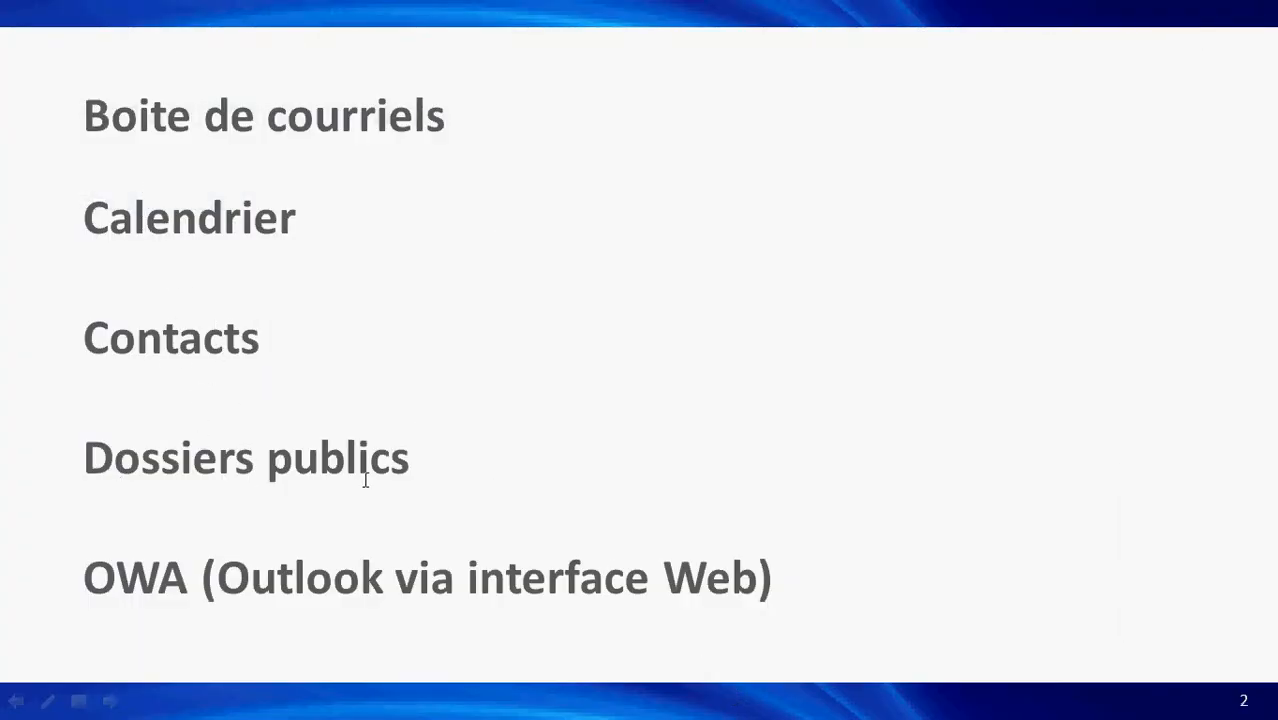
{"action": "key", "text": "alt+Tab"}
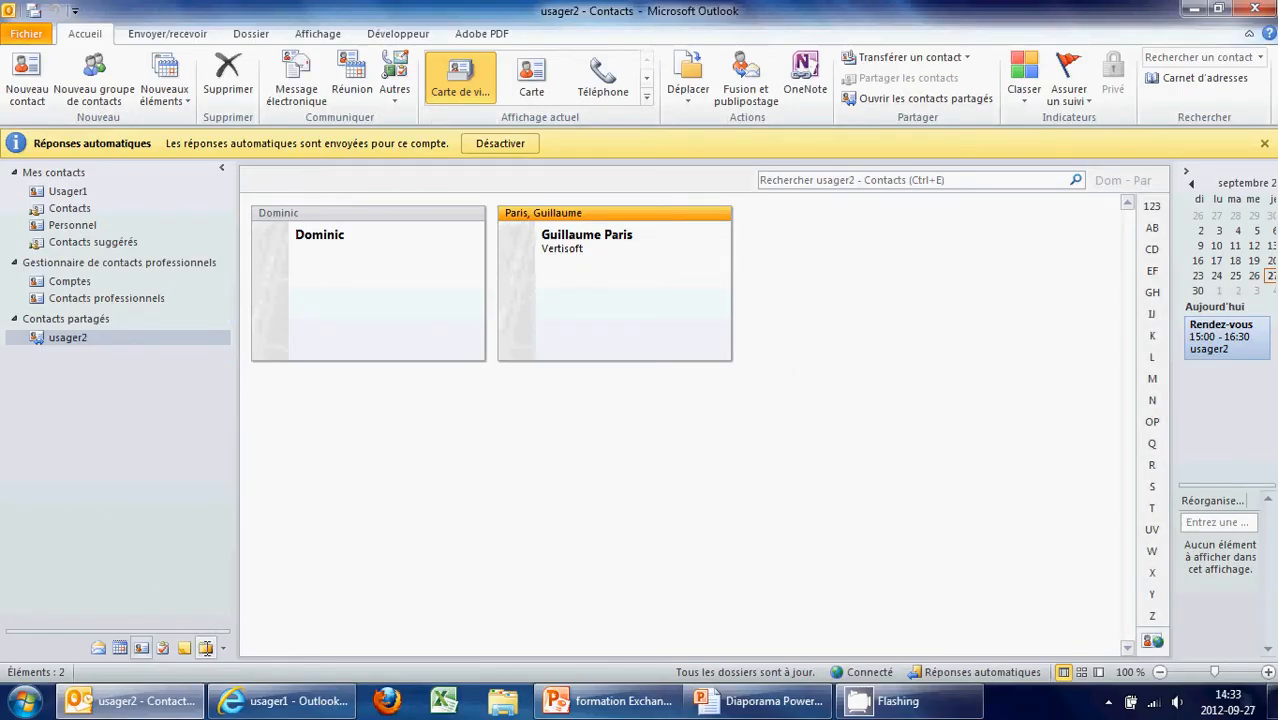
{"action": "left_click", "coordinate": [205, 647]}
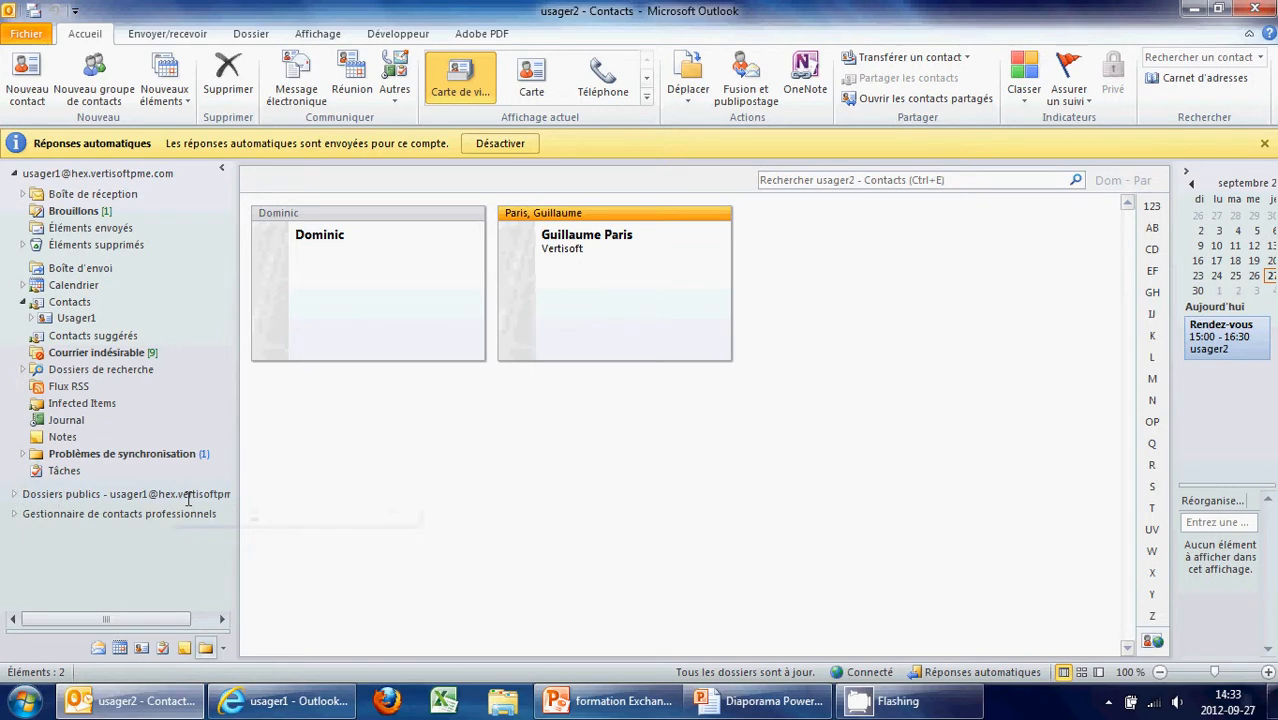
Expand the public folders and HEX to reveal Calendrier, Contact, Salle de conférence and Vertisoft
{"action": "left_click", "coordinate": [14, 493]}
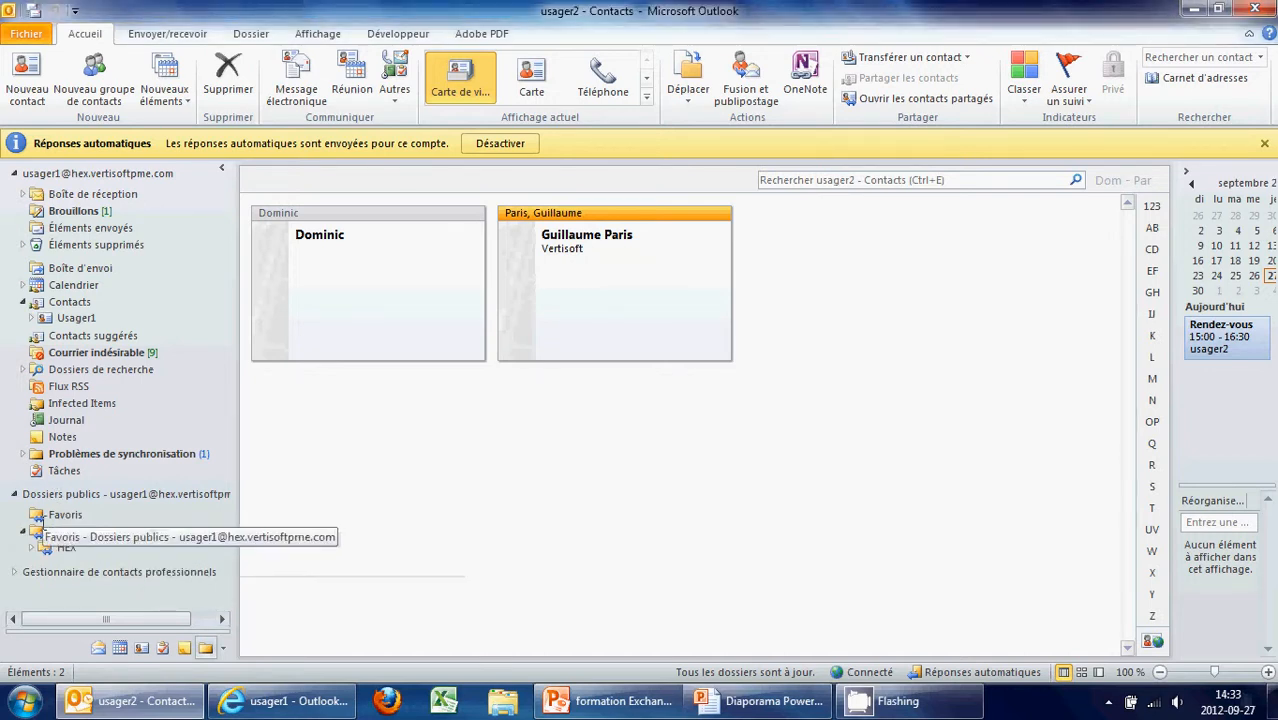
{"action": "left_click", "coordinate": [32, 547]}
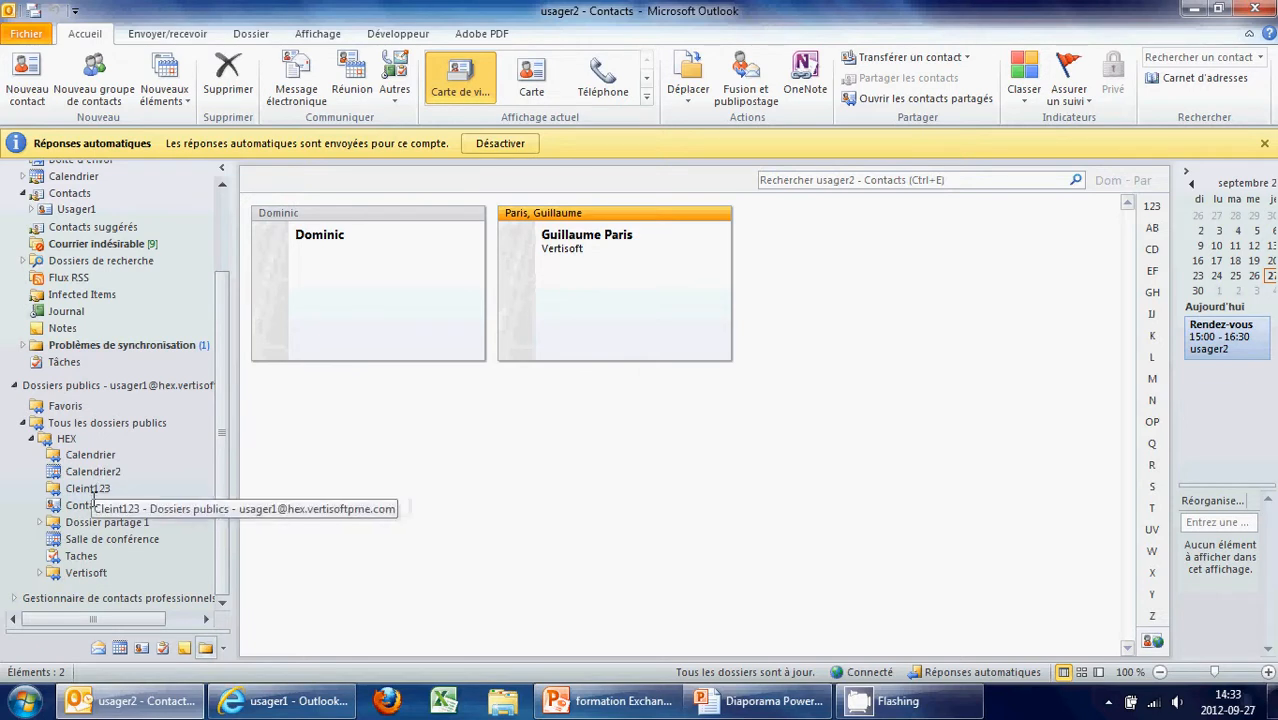
Create a new public folder named Test under HEX
{"action": "right_click", "coordinate": [62, 438]}
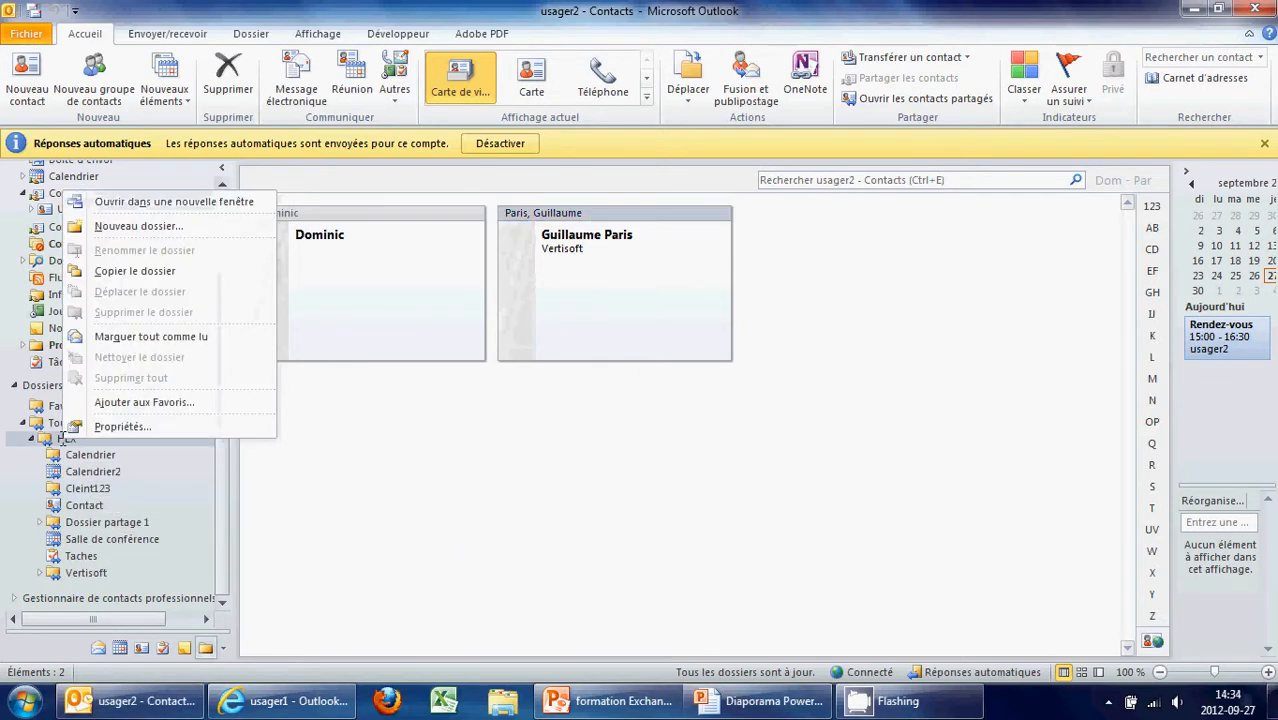
{"action": "left_click", "coordinate": [150, 223]}
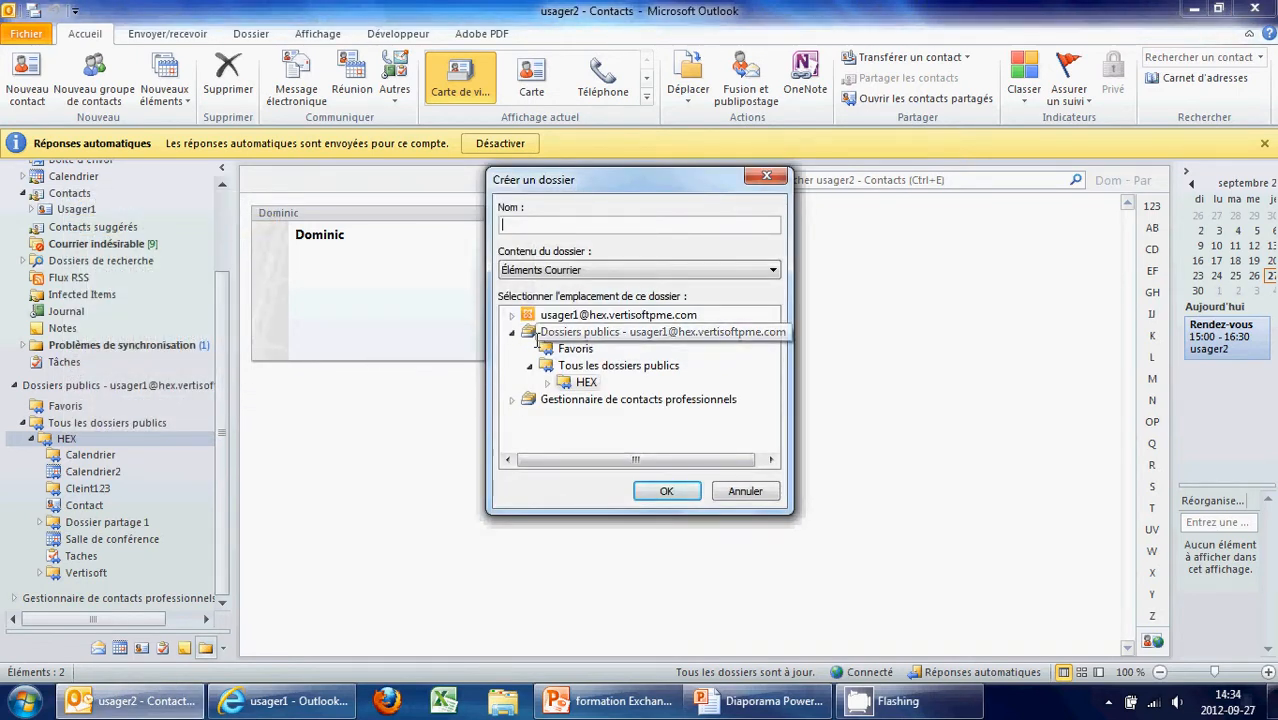
{"action": "key", "text": "Return"}
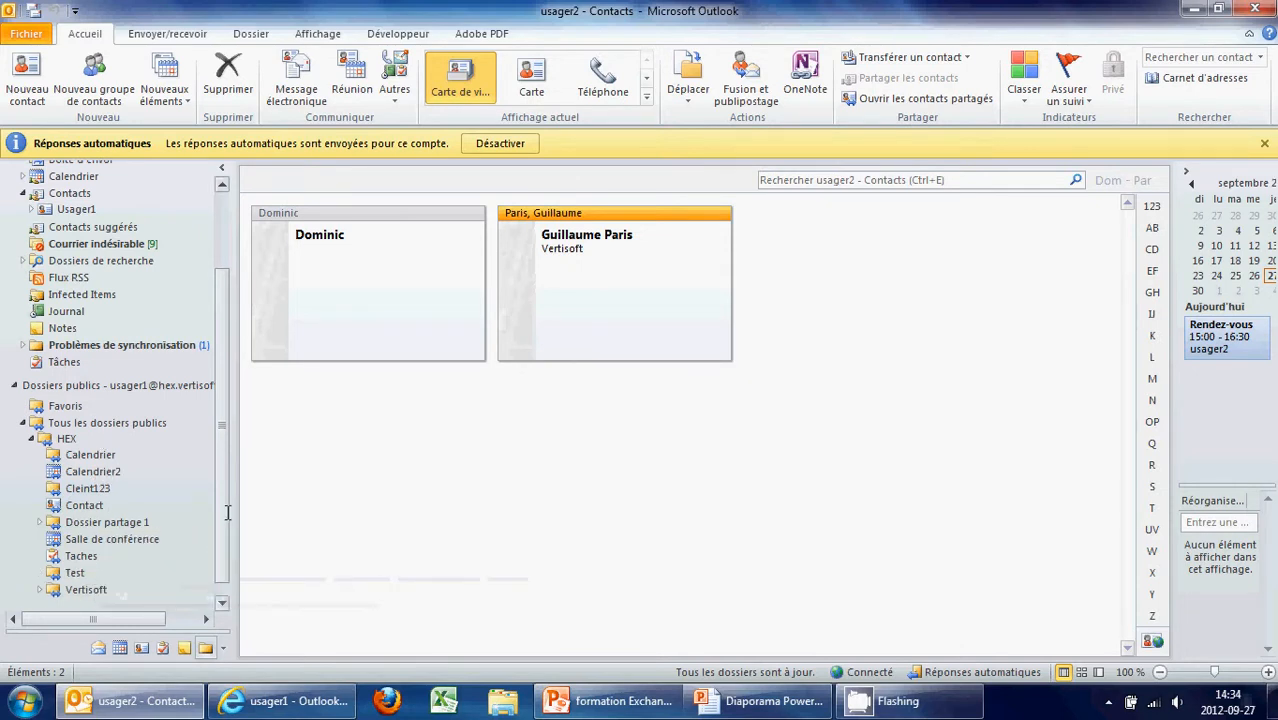
Return to the Boîte de réception inbox
{"action": "scroll", "coordinate": [228, 512], "scroll_direction": "up", "scroll_amount": 3}
{"action": "scroll", "coordinate": [228, 512], "scroll_direction": "down", "scroll_amount": 3}
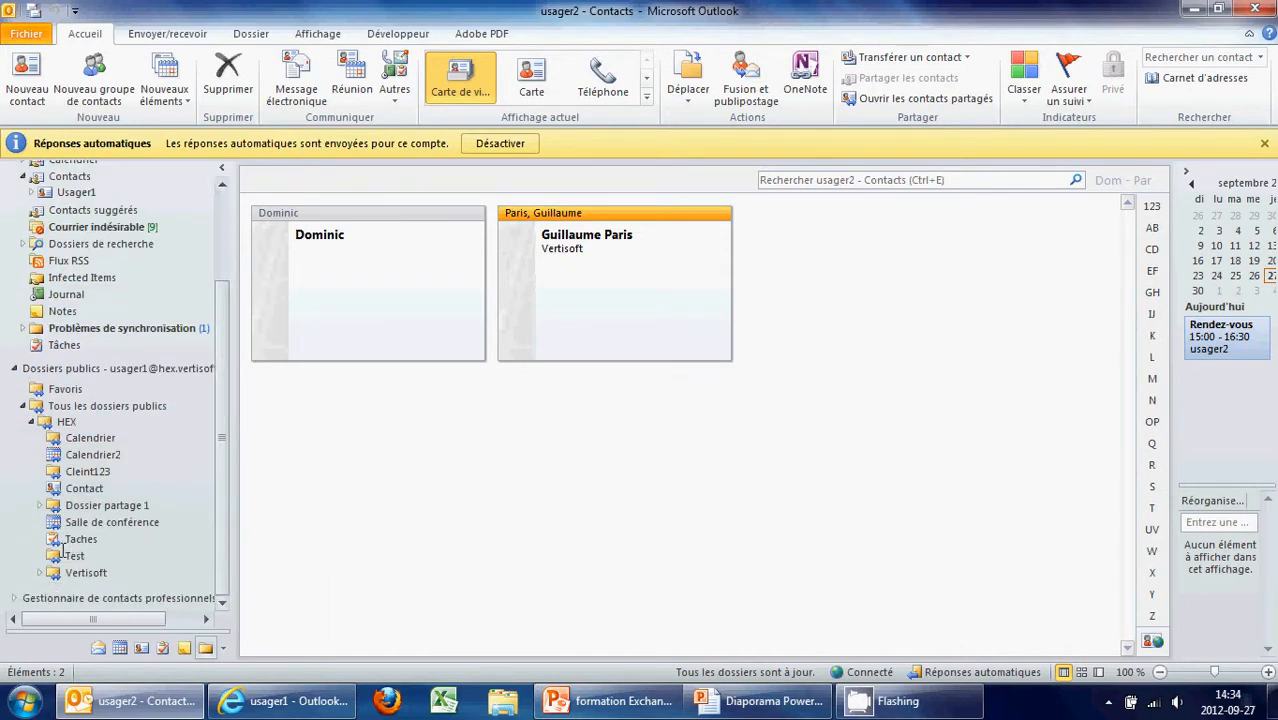
{"action": "scroll", "coordinate": [228, 432], "scroll_direction": "up", "scroll_amount": 2}
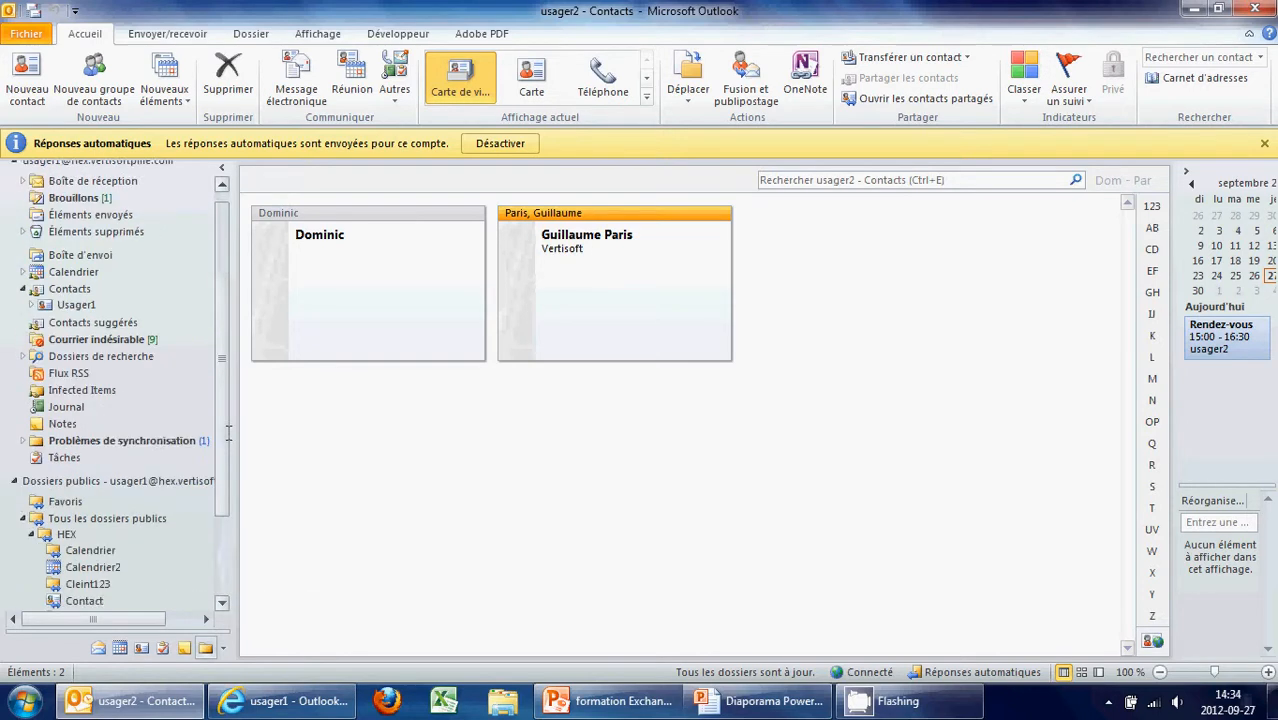
{"action": "left_click", "coordinate": [93, 192]}
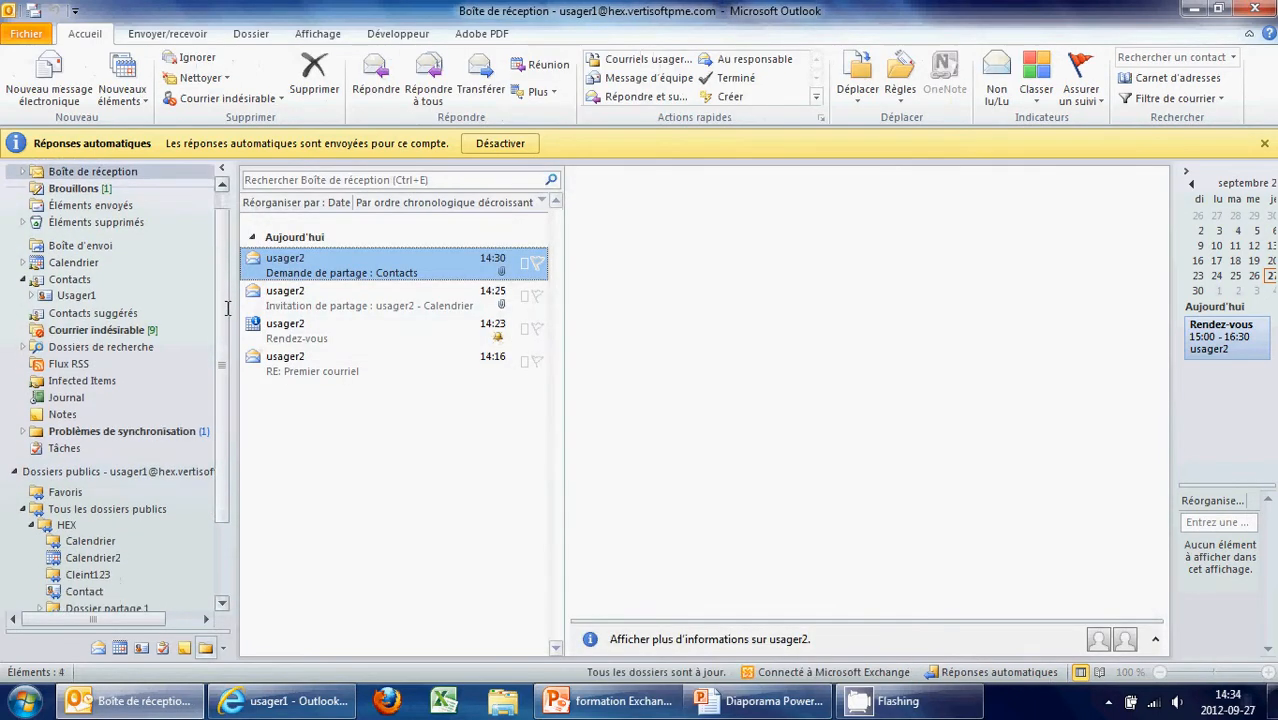
Drag the contacts sharing request and the next sharing message into the HEX public folders
{"action": "scroll", "coordinate": [228, 308], "scroll_direction": "down", "scroll_amount": 2}
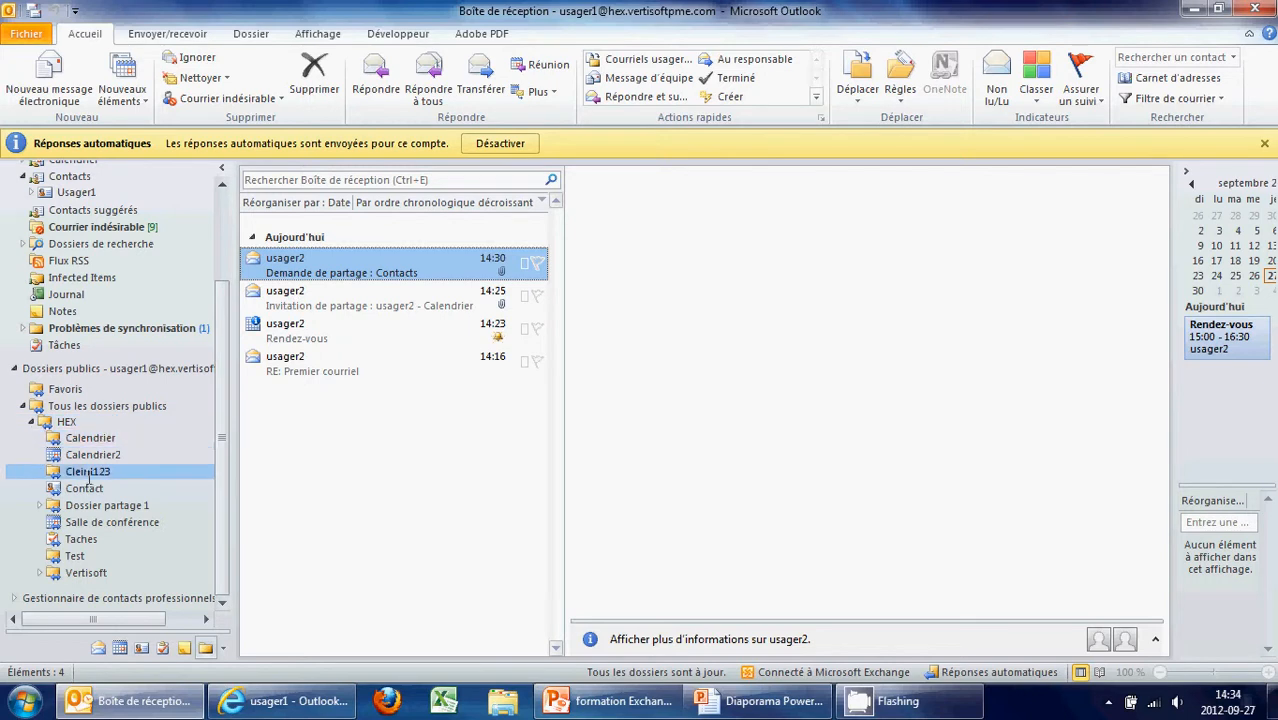
{"action": "left_click_drag", "start_coordinate": [89, 478], "coordinate": [77, 557]}
{"action": "left_click_drag", "start_coordinate": [302, 278], "coordinate": [80, 556]}
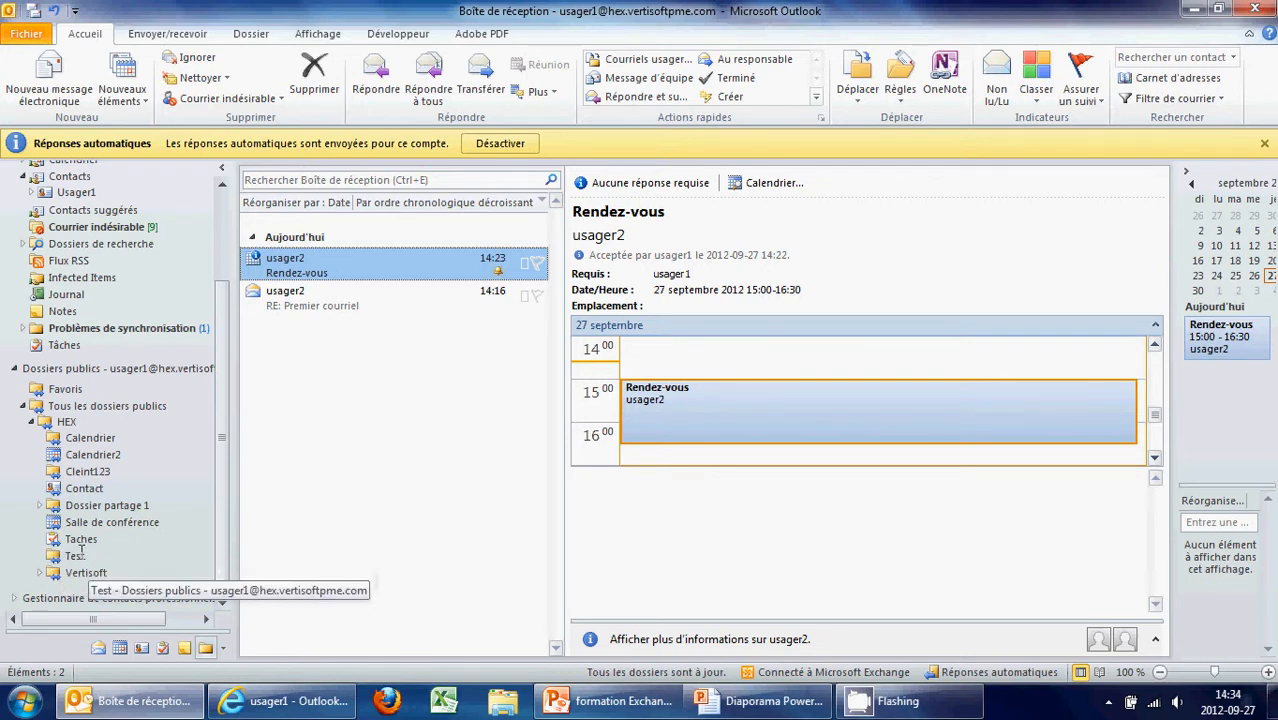
Start a new HEX folder holding Éléments Calendrier items, named Automobile
{"action": "right_click", "coordinate": [68, 423]}
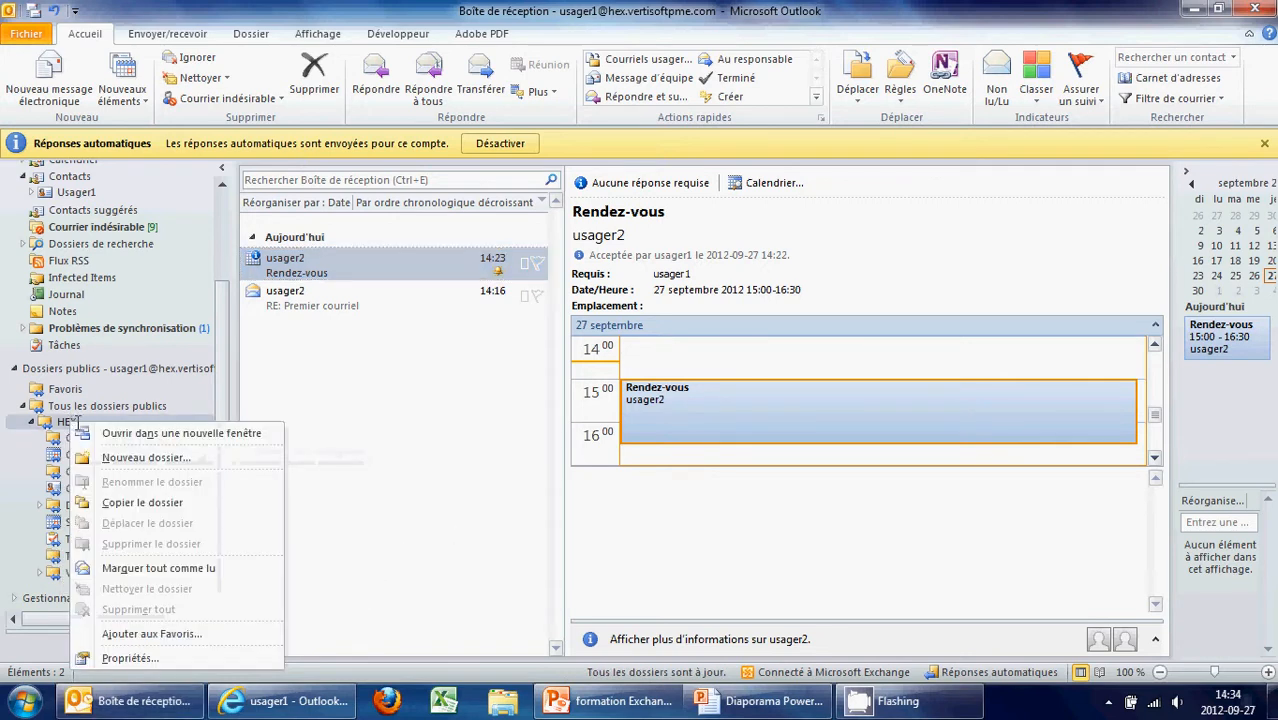
{"action": "left_click", "coordinate": [140, 455]}
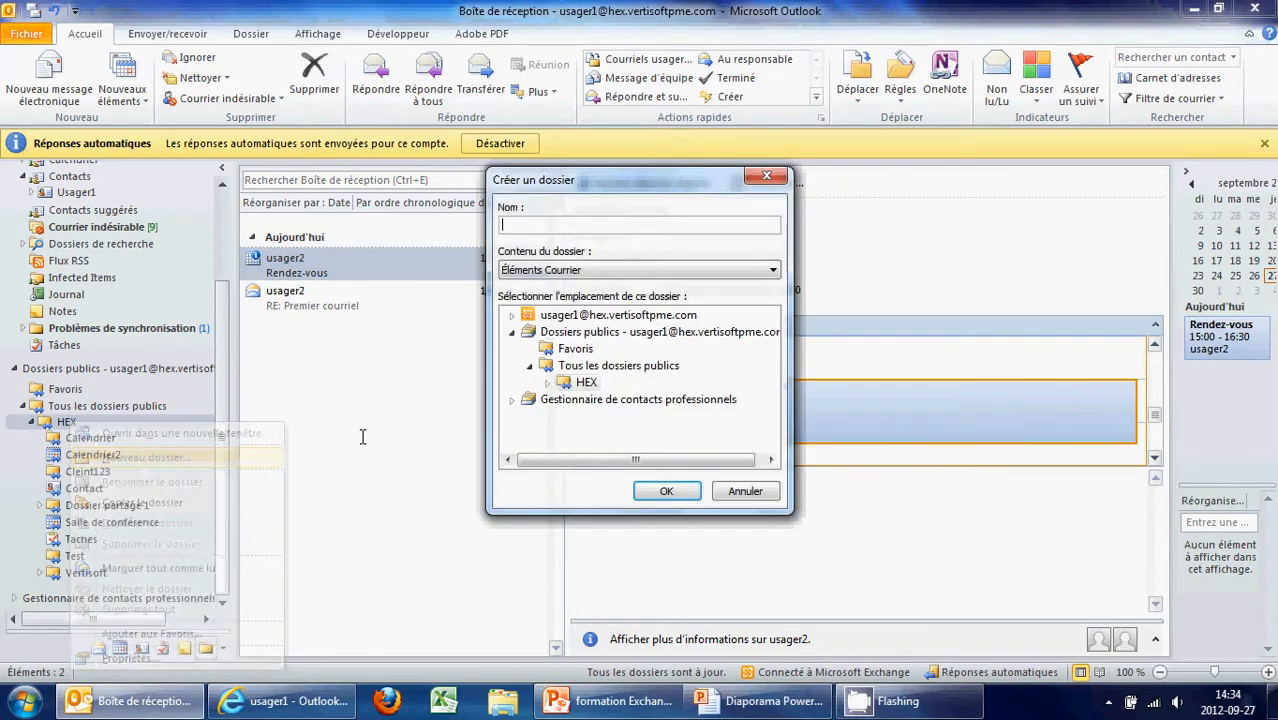
{"action": "left_click", "coordinate": [548, 270]}
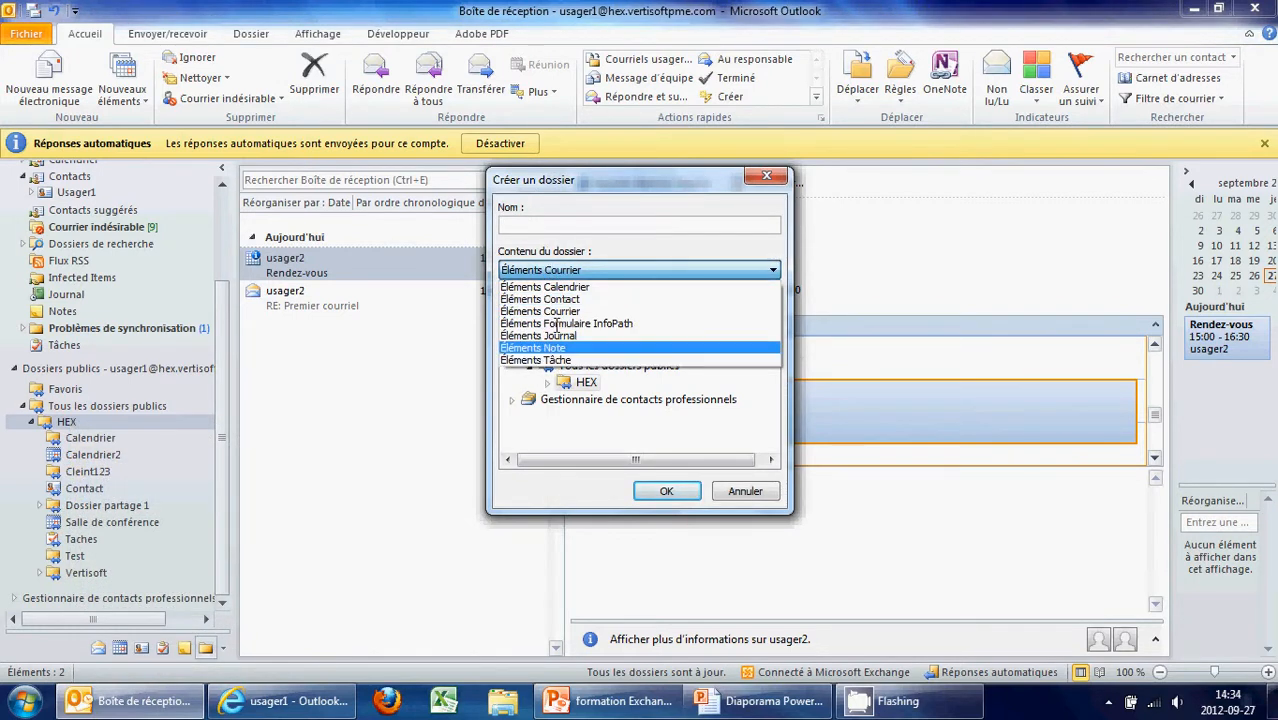
{"action": "left_click", "coordinate": [557, 288]}
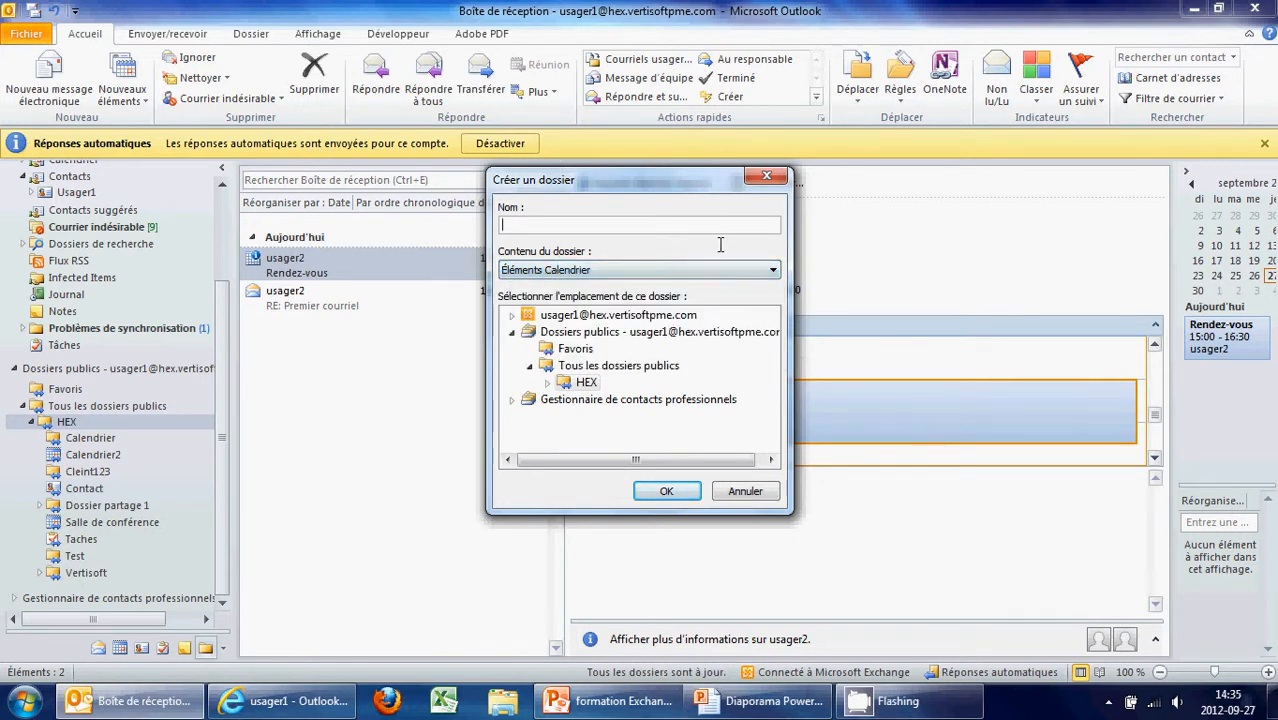
{"action": "type", "text": "Automobile"}
Finish creating the Automobile calendar, open it and show the week of 23–29 September
{"action": "key", "text": "Return"}
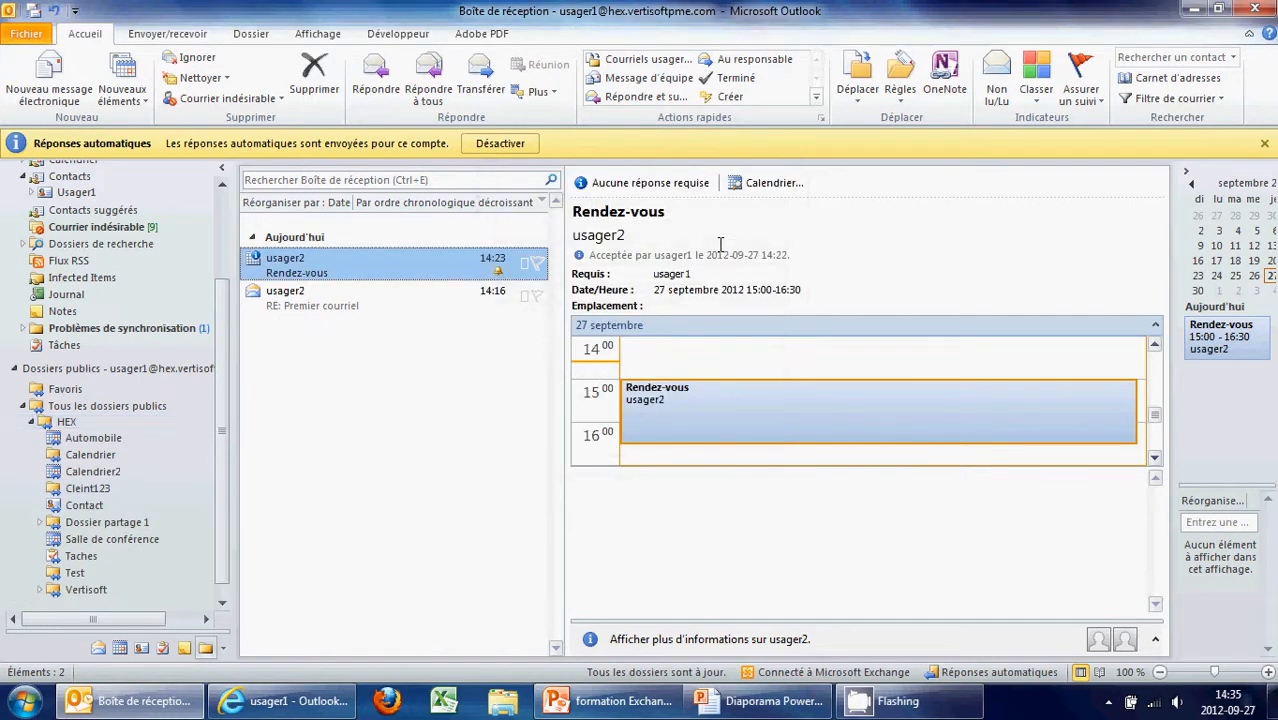
{"action": "left_click", "coordinate": [101, 432]}
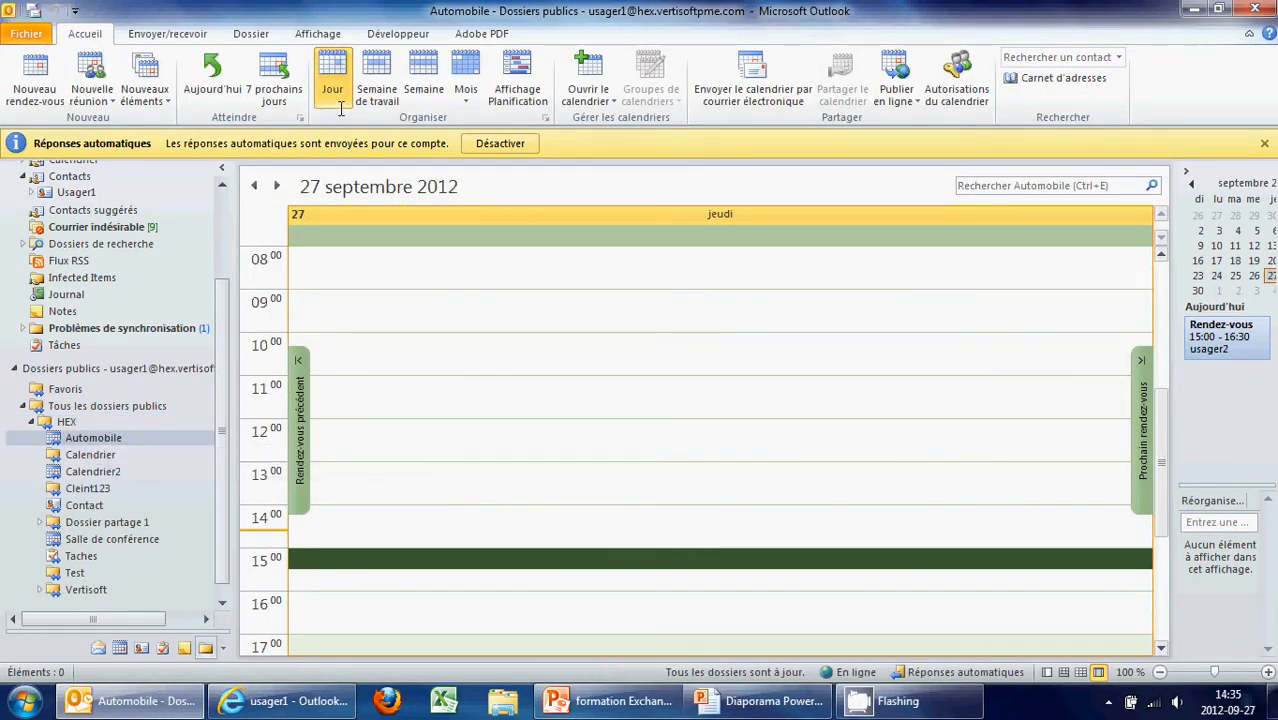
{"action": "left_click", "coordinate": [423, 85]}
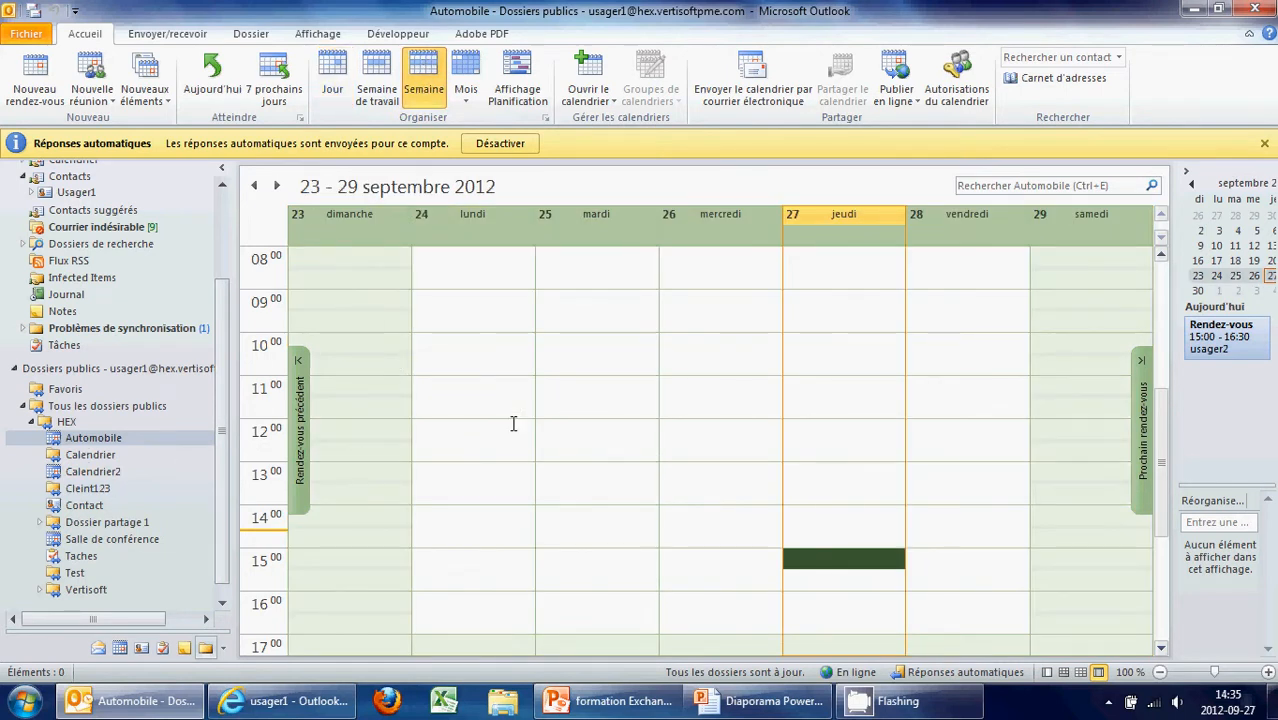
Book a car reservation on Thursday 27 September, 13:00–16:30, then show Salle de conférence
{"action": "double_click", "coordinate": [810, 468]}
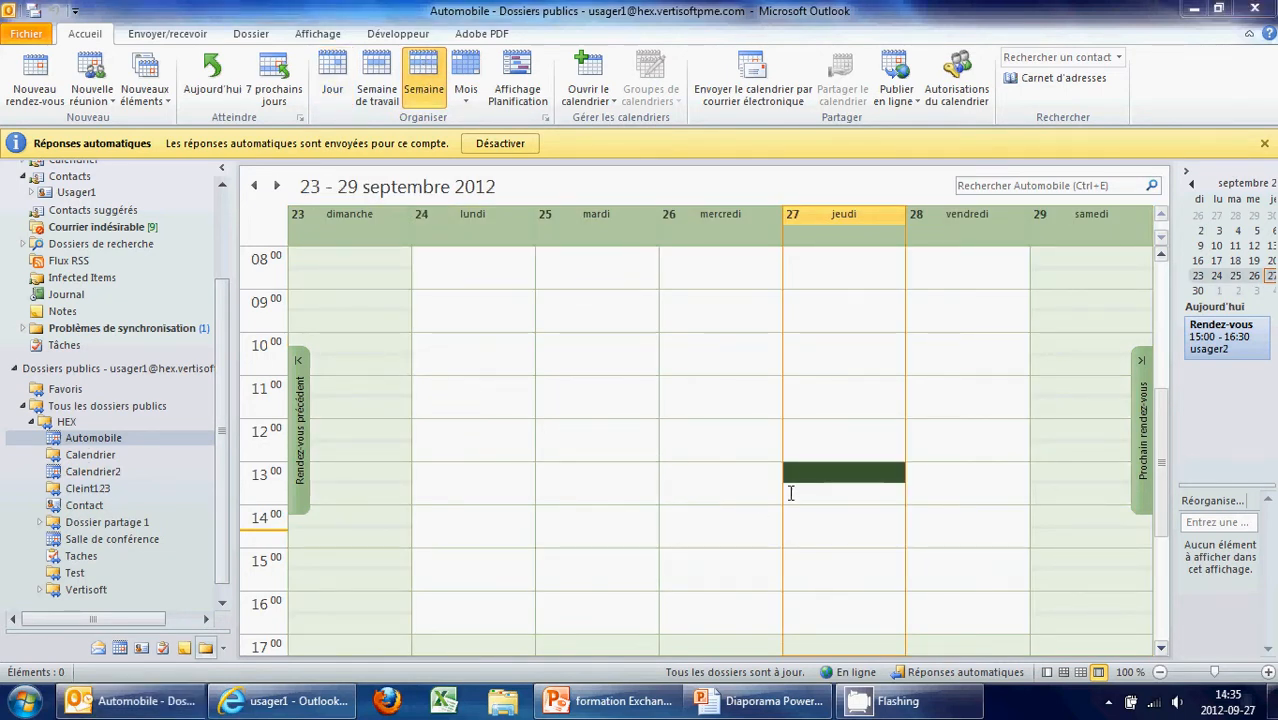
{"action": "type", "text": "Réserv"}
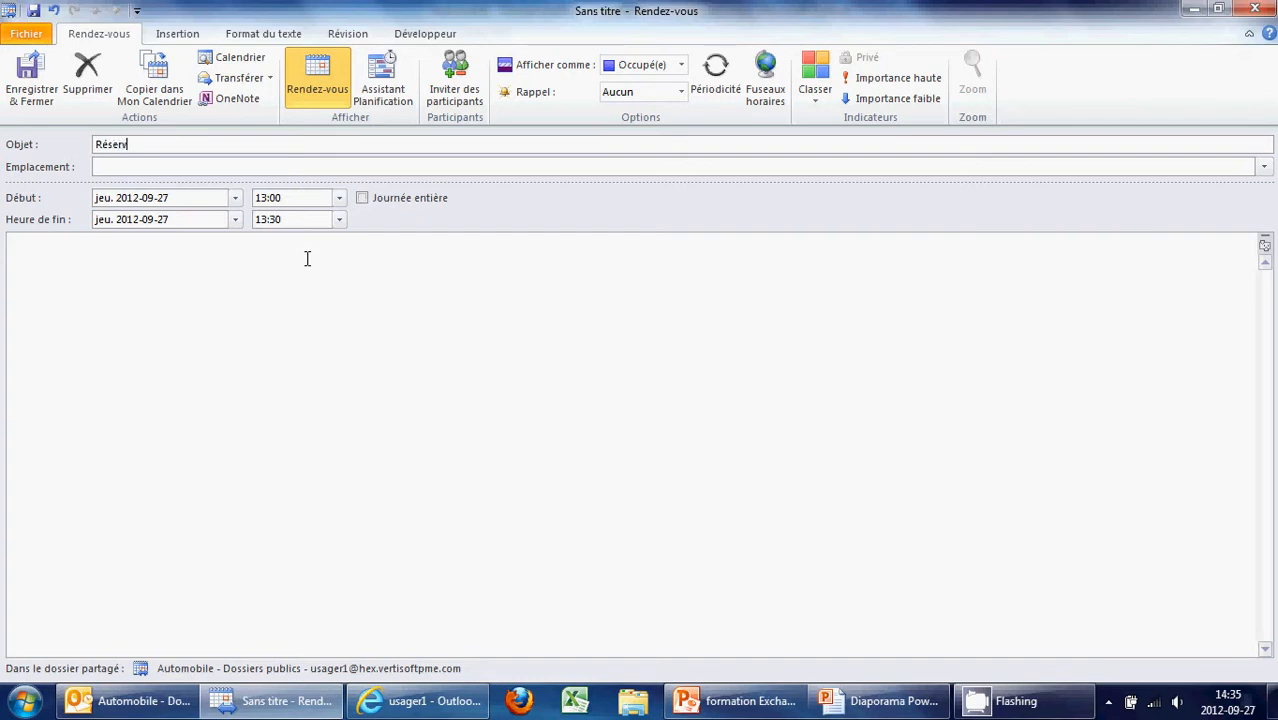
{"action": "left_click", "coordinate": [40, 85]}
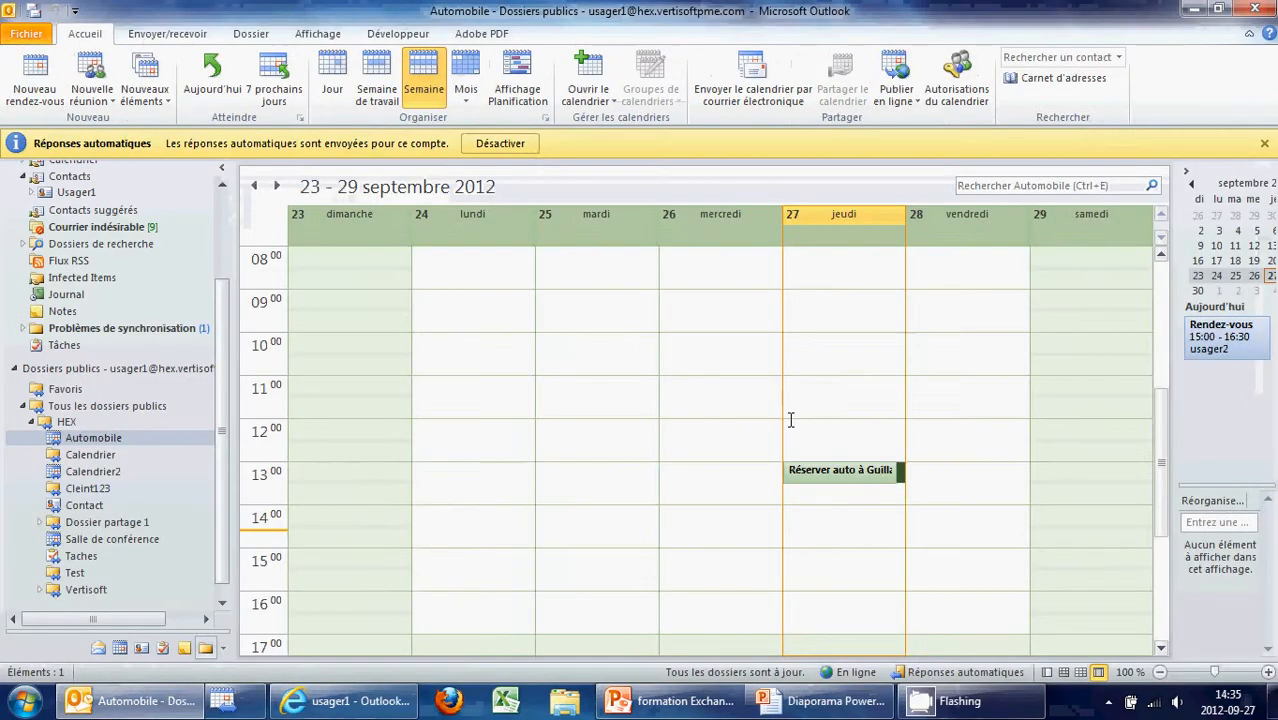
{"action": "left_click", "coordinate": [844, 474]}
{"action": "left_click_drag", "start_coordinate": [841, 487], "coordinate": [855, 631]}
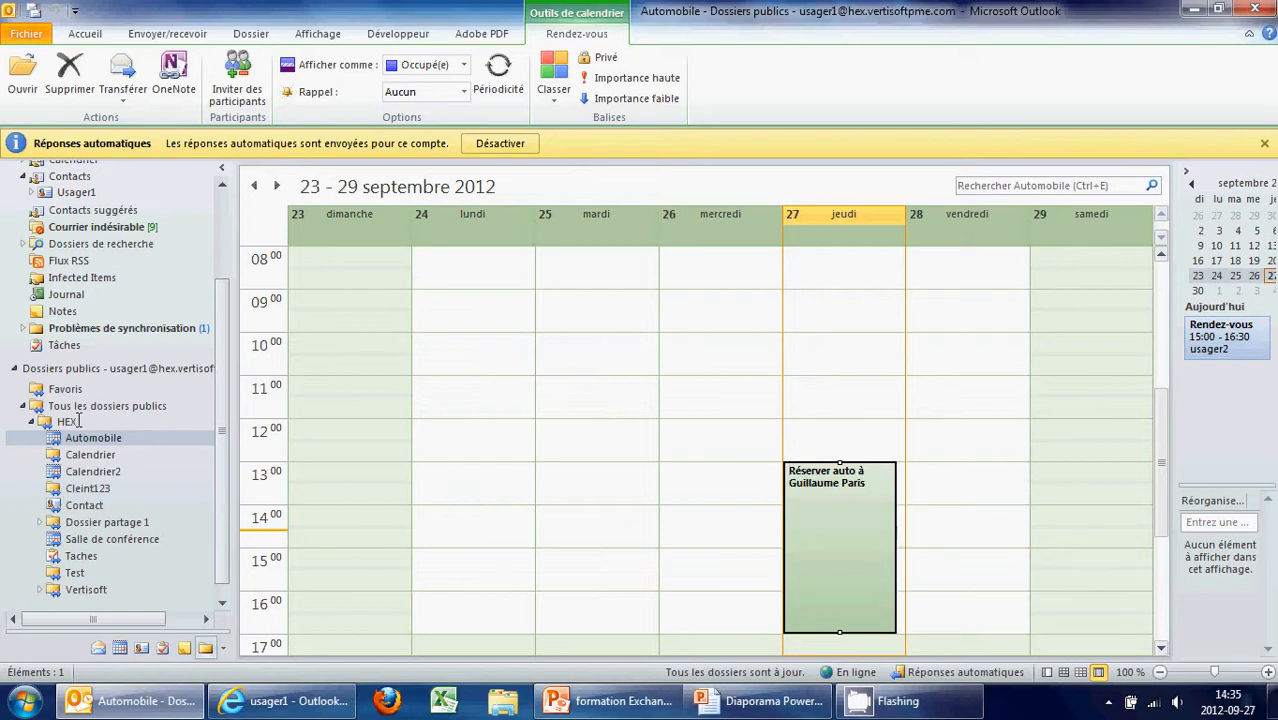
{"action": "left_click", "coordinate": [719, 477]}
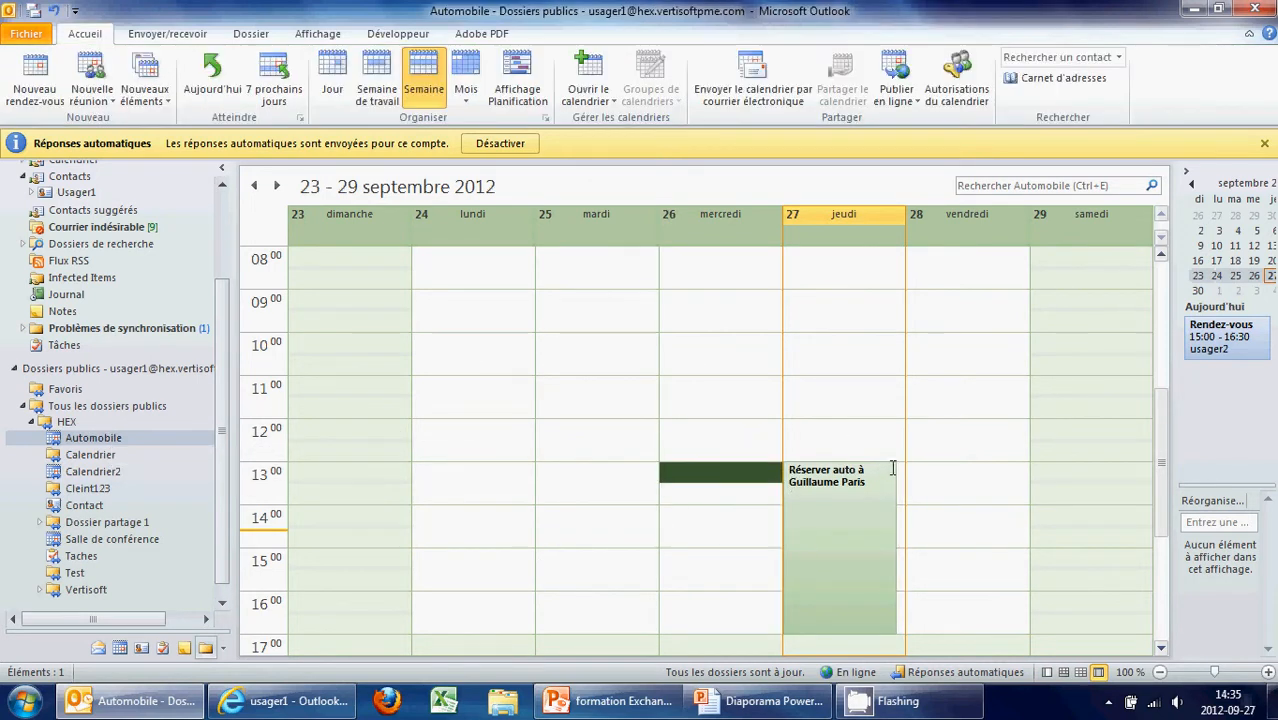
{"action": "left_click", "coordinate": [857, 509]}
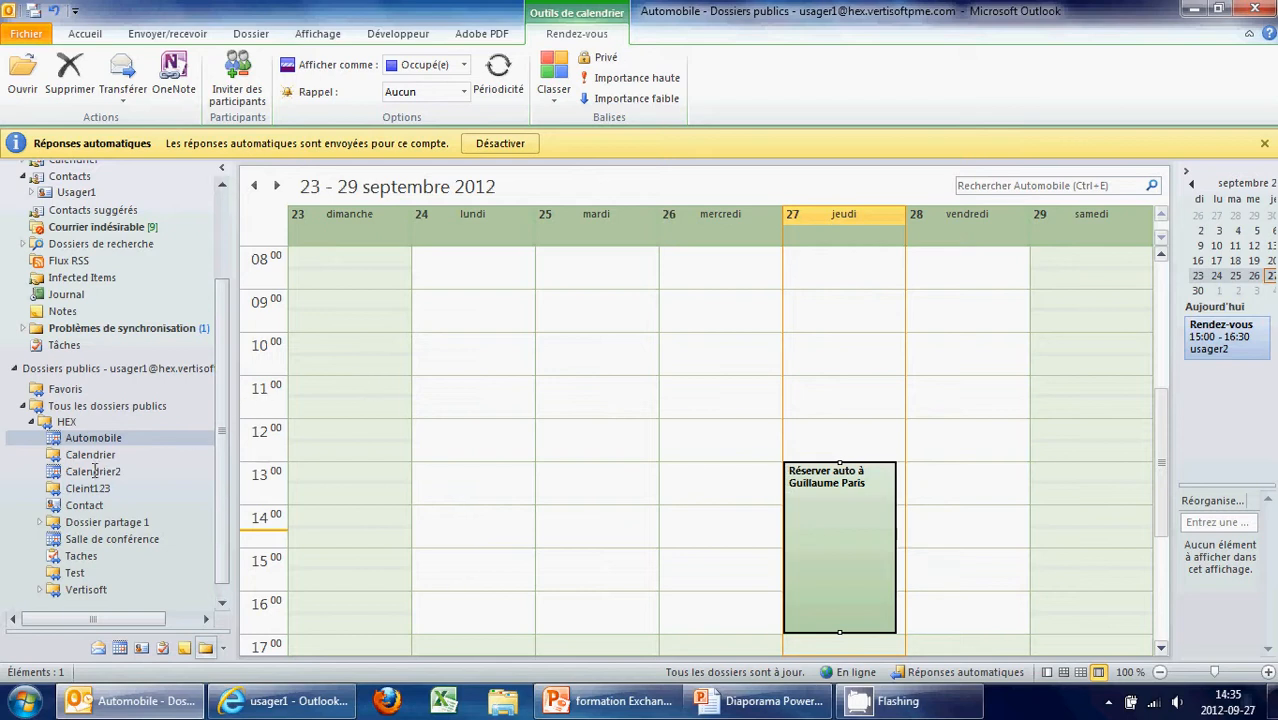
{"action": "left_click", "coordinate": [105, 539]}
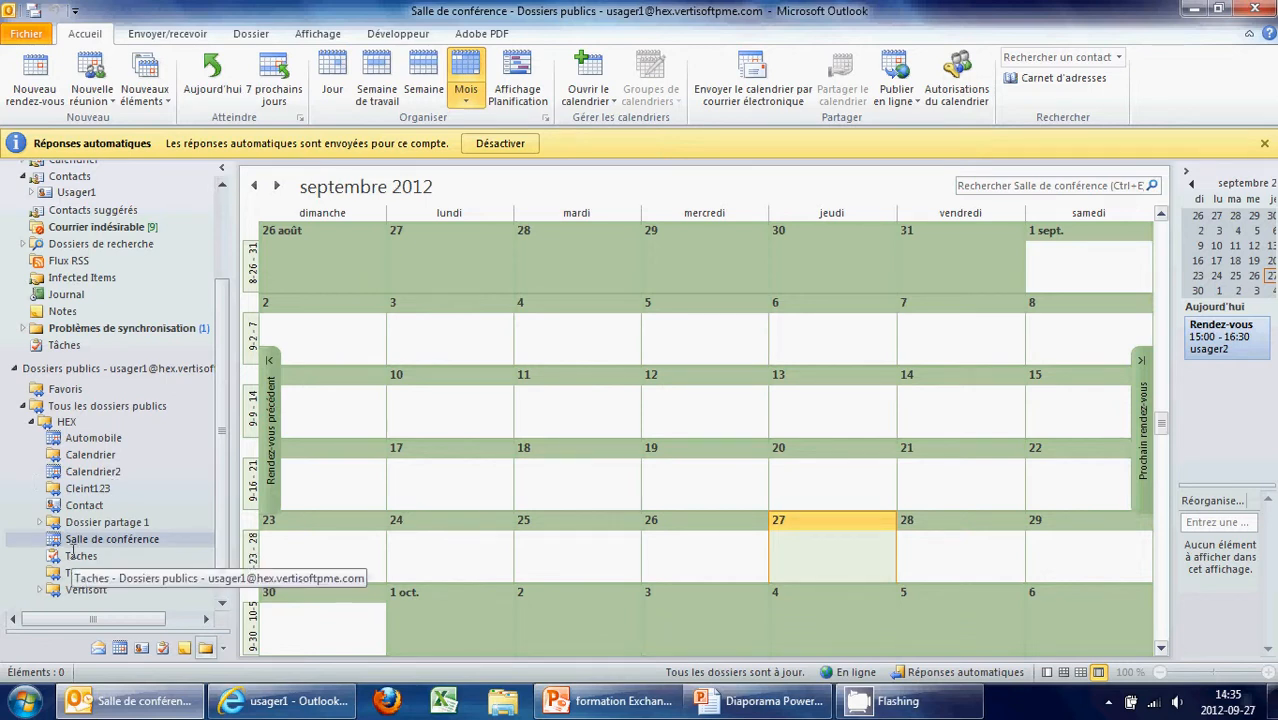
Open the HEX Contact folder, then start and cancel a new Éléments Contact folder
{"action": "left_click", "coordinate": [84, 509]}
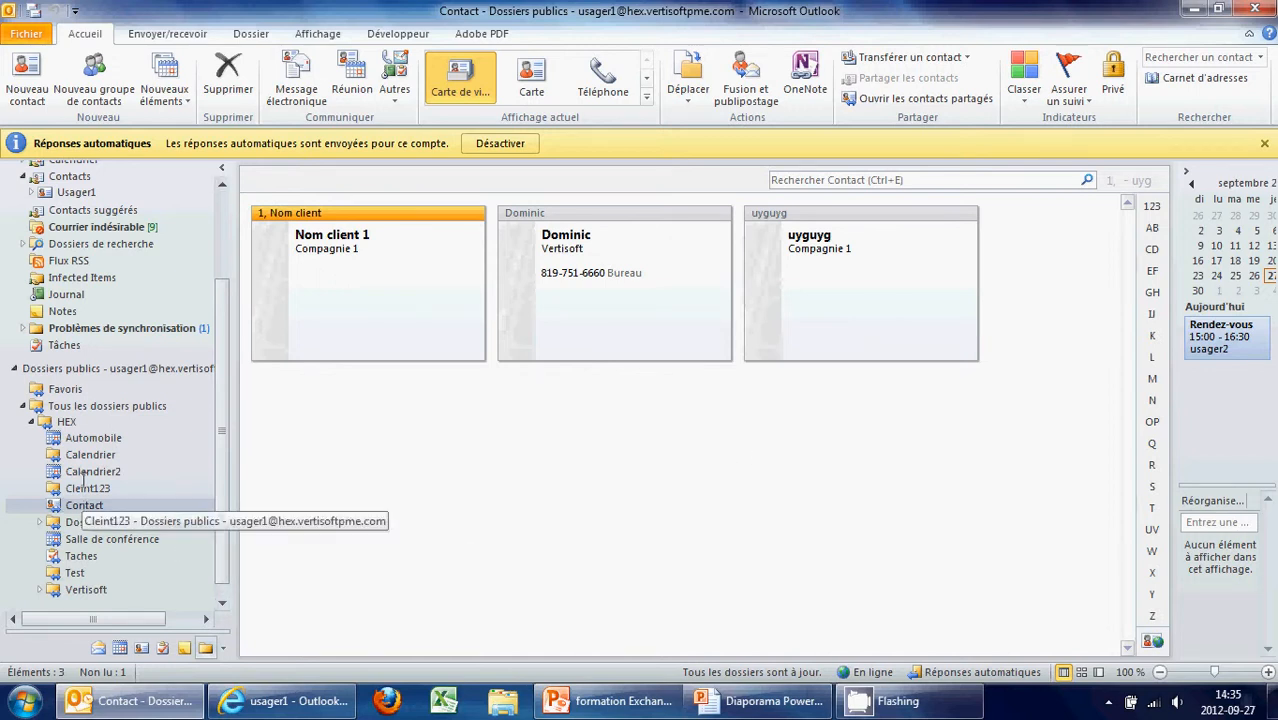
{"action": "right_click", "coordinate": [65, 421]}
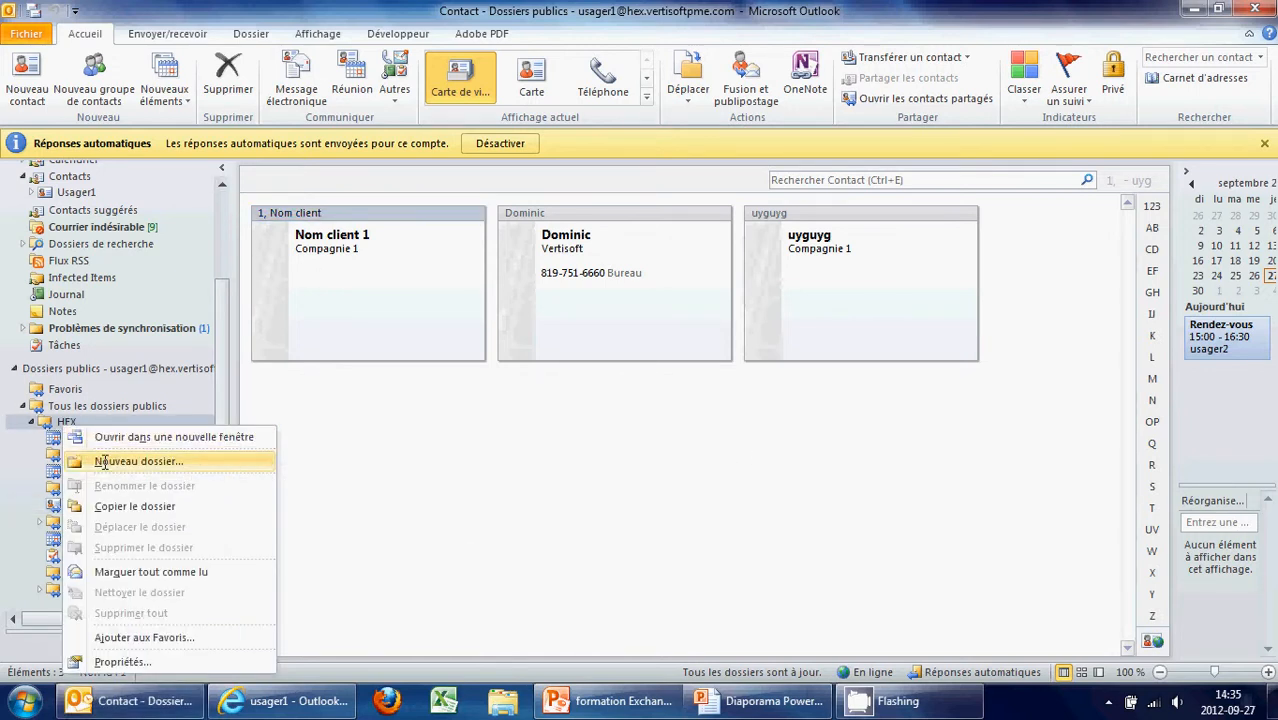
{"action": "left_click", "coordinate": [103, 461]}
{"action": "left_click", "coordinate": [728, 272]}
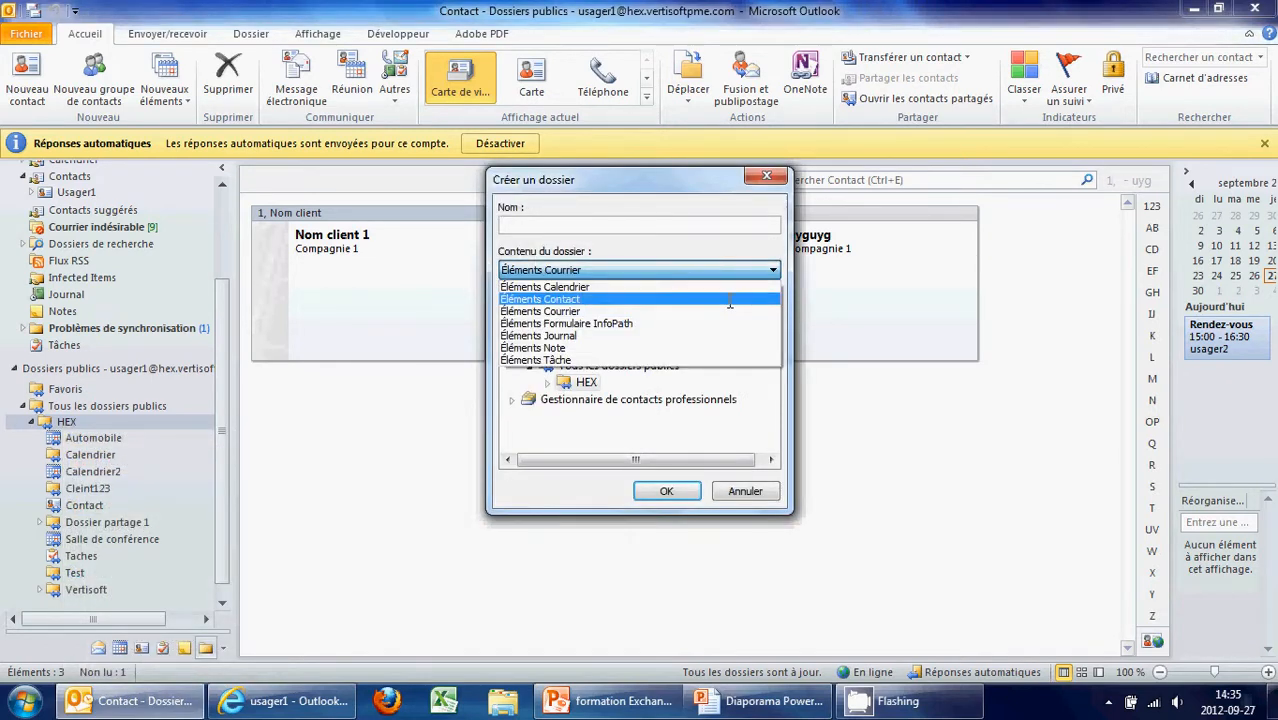
{"action": "left_click", "coordinate": [728, 300]}
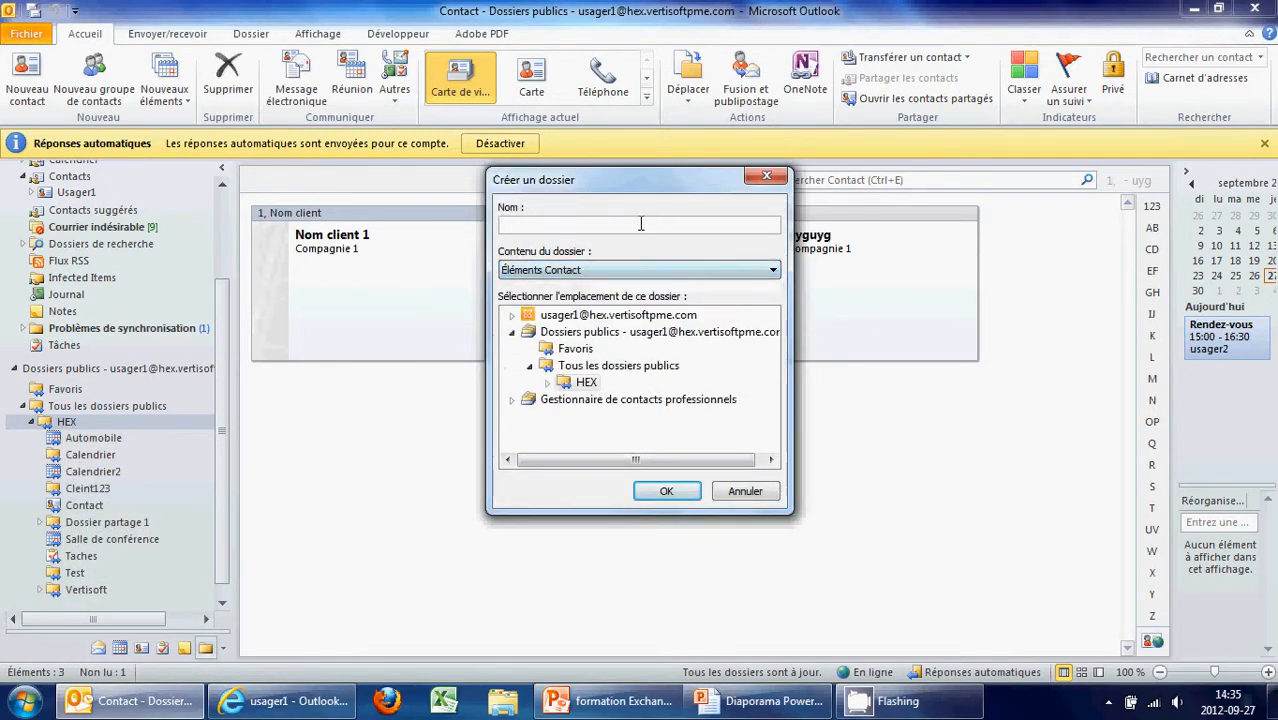
{"action": "left_click", "coordinate": [642, 224]}
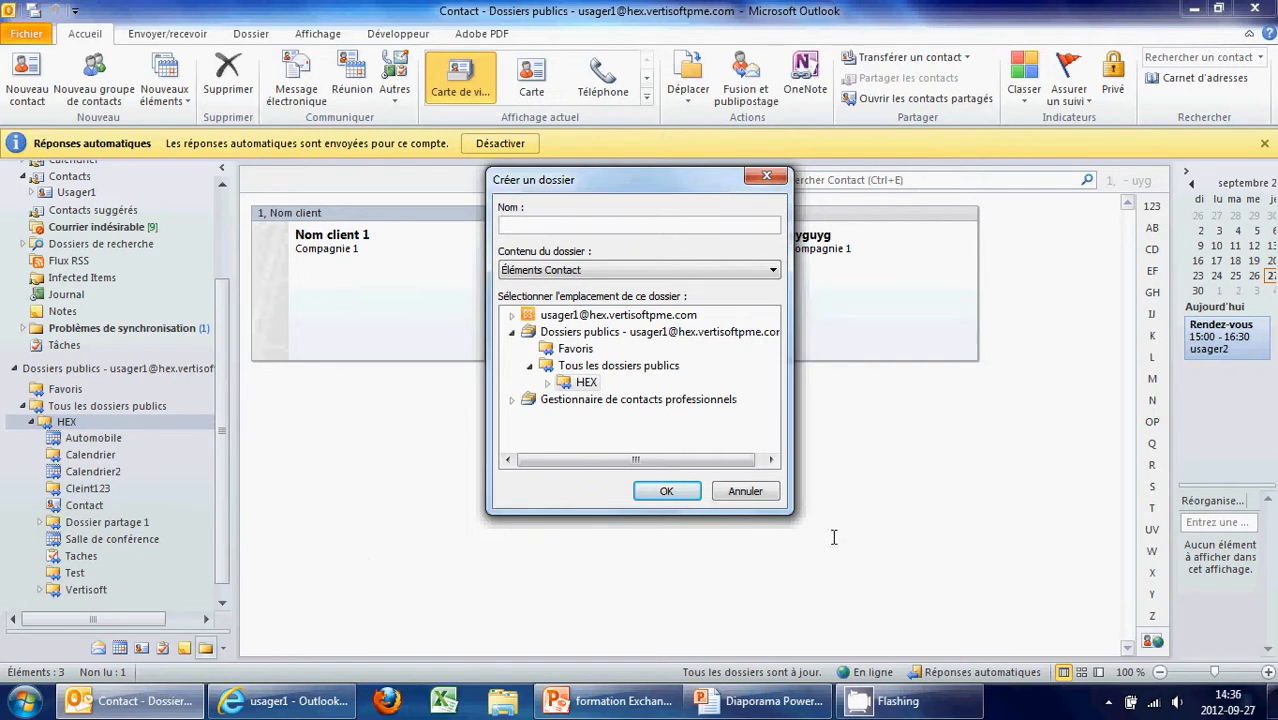
{"action": "left_click", "coordinate": [744, 487]}
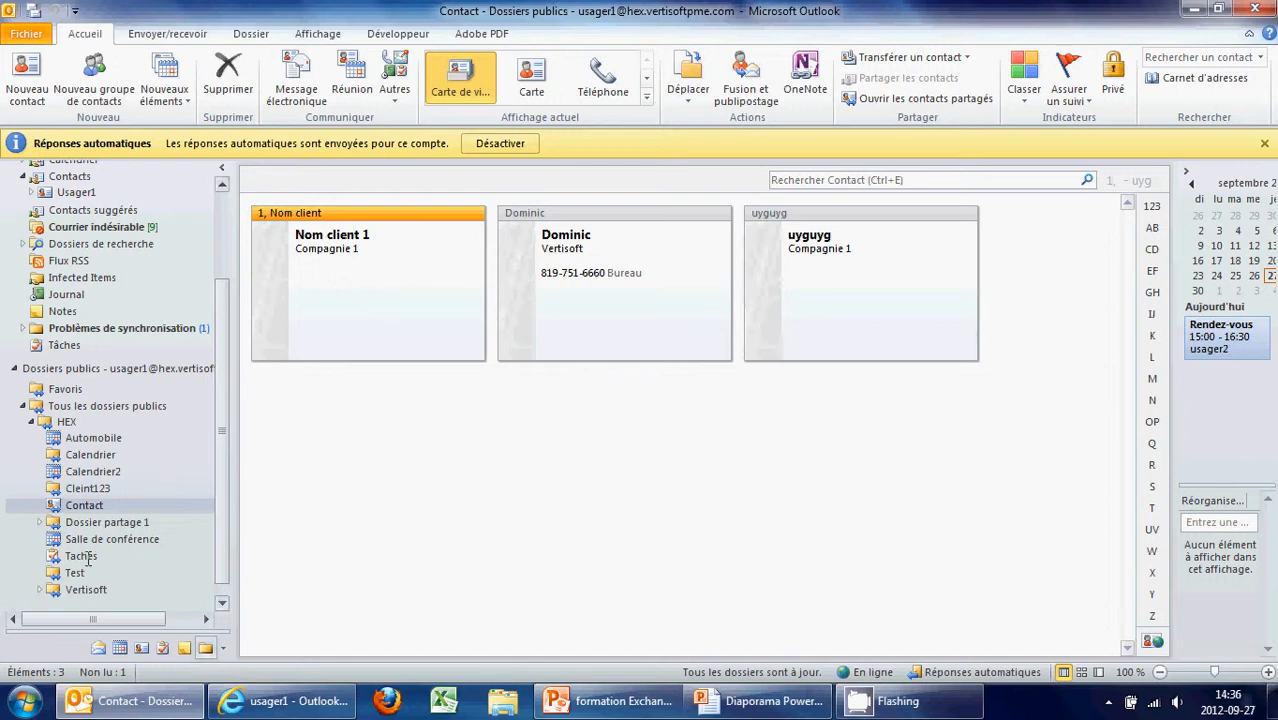
{"action": "right_click", "coordinate": [72, 458]}
Review the Automobile calendar's Autorisations d'accès entries in its Properties dialog
{"action": "left_click", "coordinate": [80, 556]}
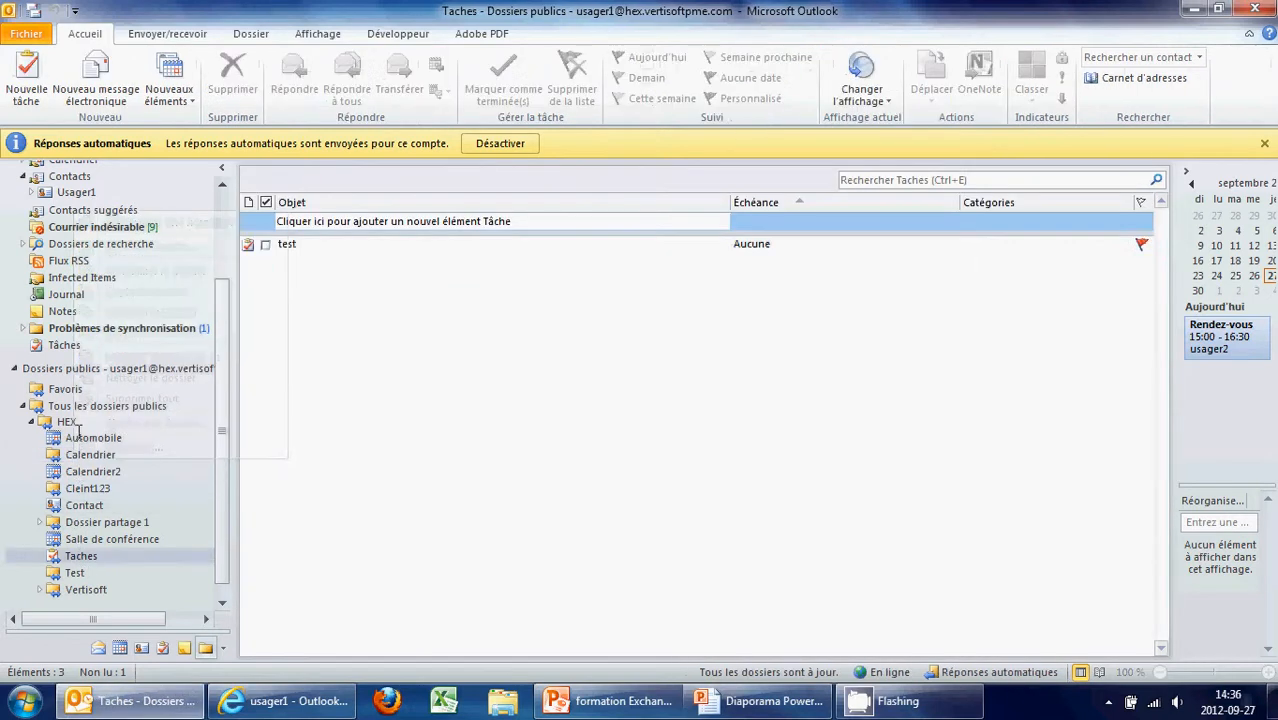
{"action": "right_click", "coordinate": [80, 438]}
{"action": "mouse_move", "coordinate": [170, 627]}
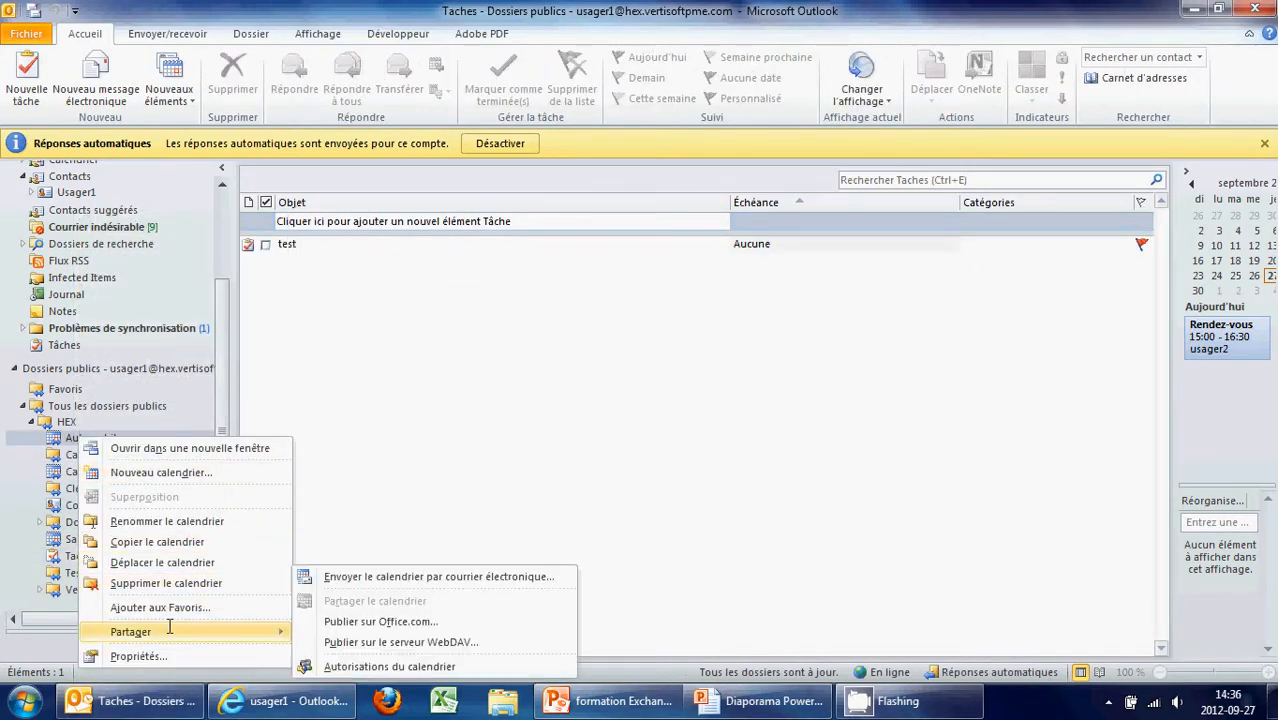
{"action": "left_click", "coordinate": [158, 656]}
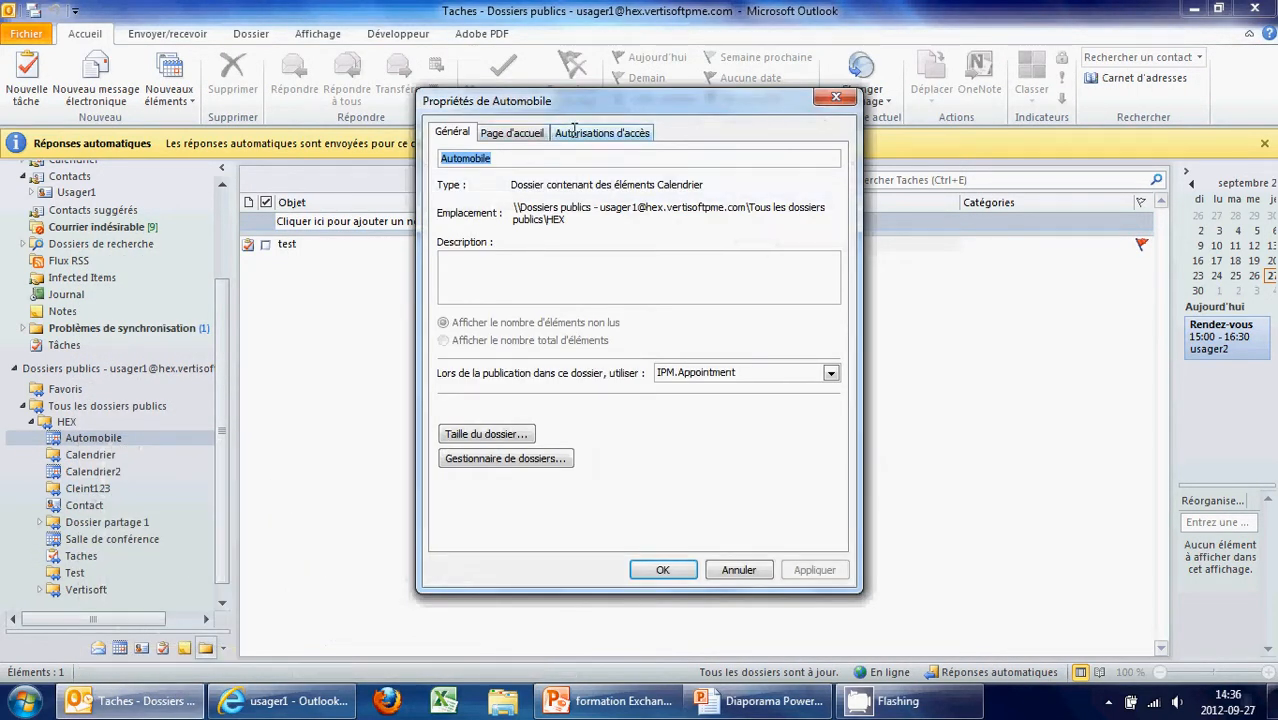
{"action": "left_click", "coordinate": [590, 132]}
{"action": "left_click", "coordinate": [786, 230]}
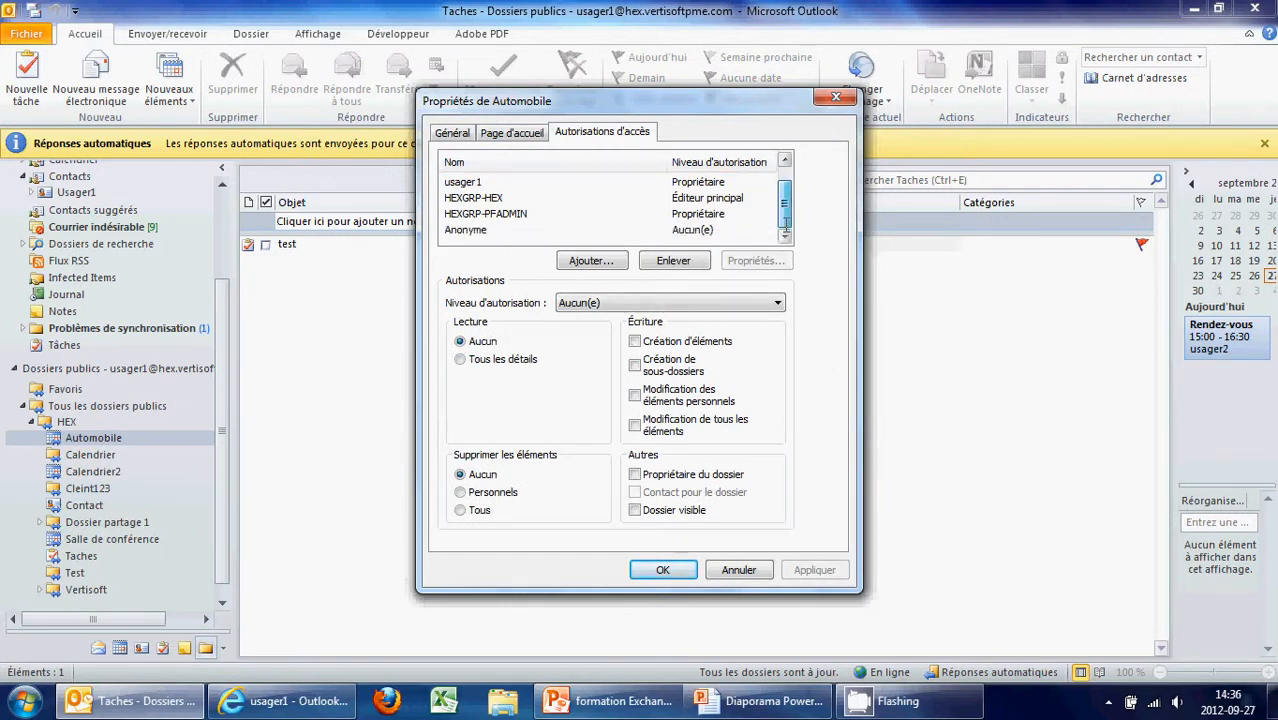
{"action": "left_click", "coordinate": [785, 160]}
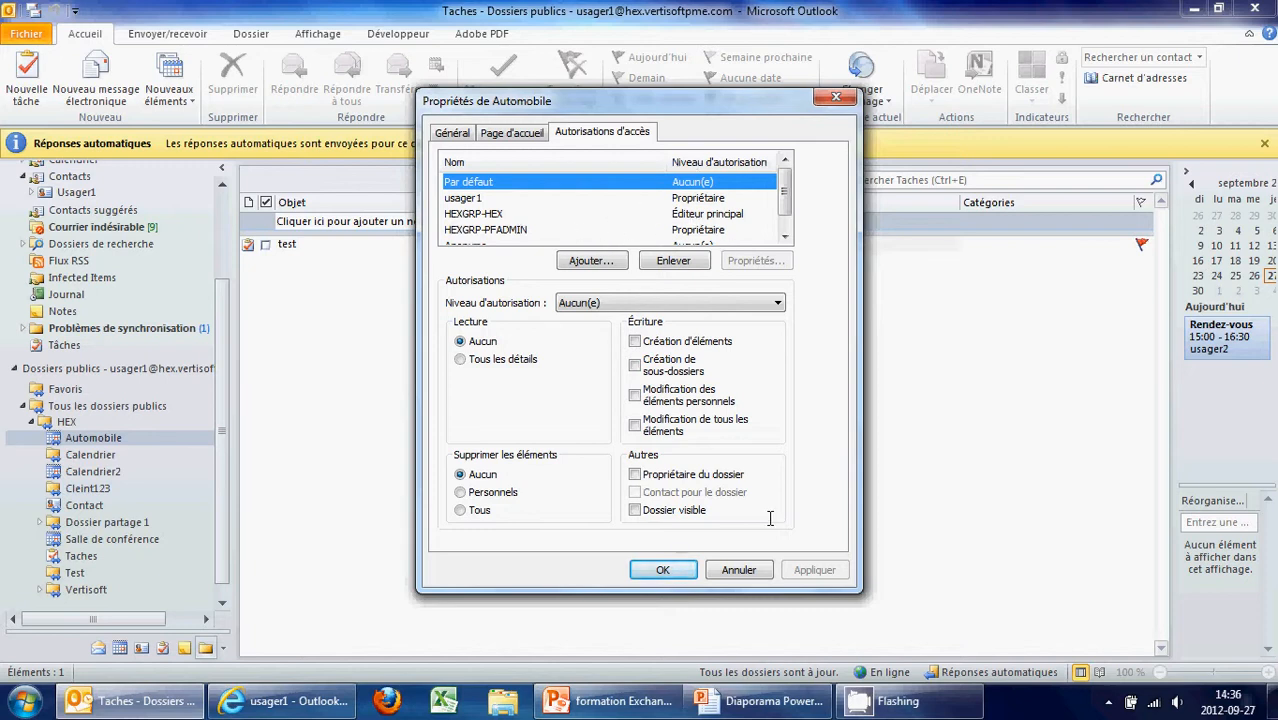
{"action": "left_click", "coordinate": [738, 570]}
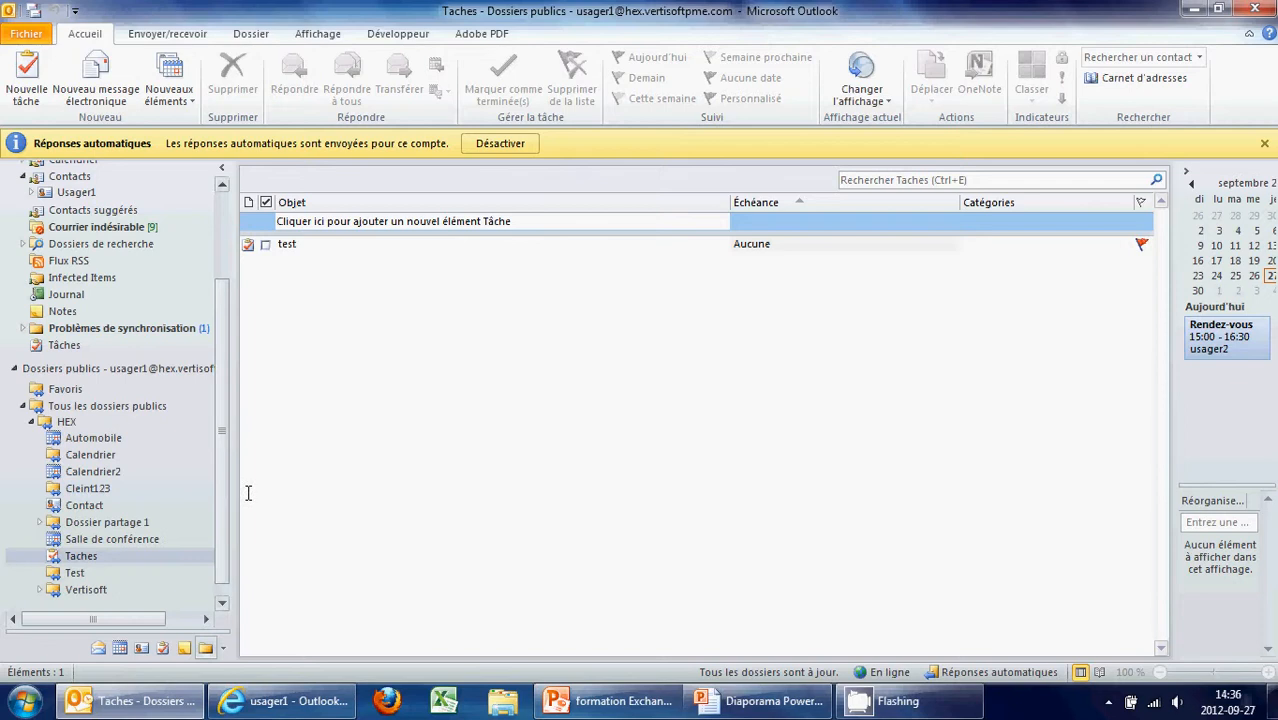
Switch to Outlook Web App in Internet Explorer
{"action": "scroll", "coordinate": [225, 502], "scroll_direction": "down", "scroll_amount": 1}
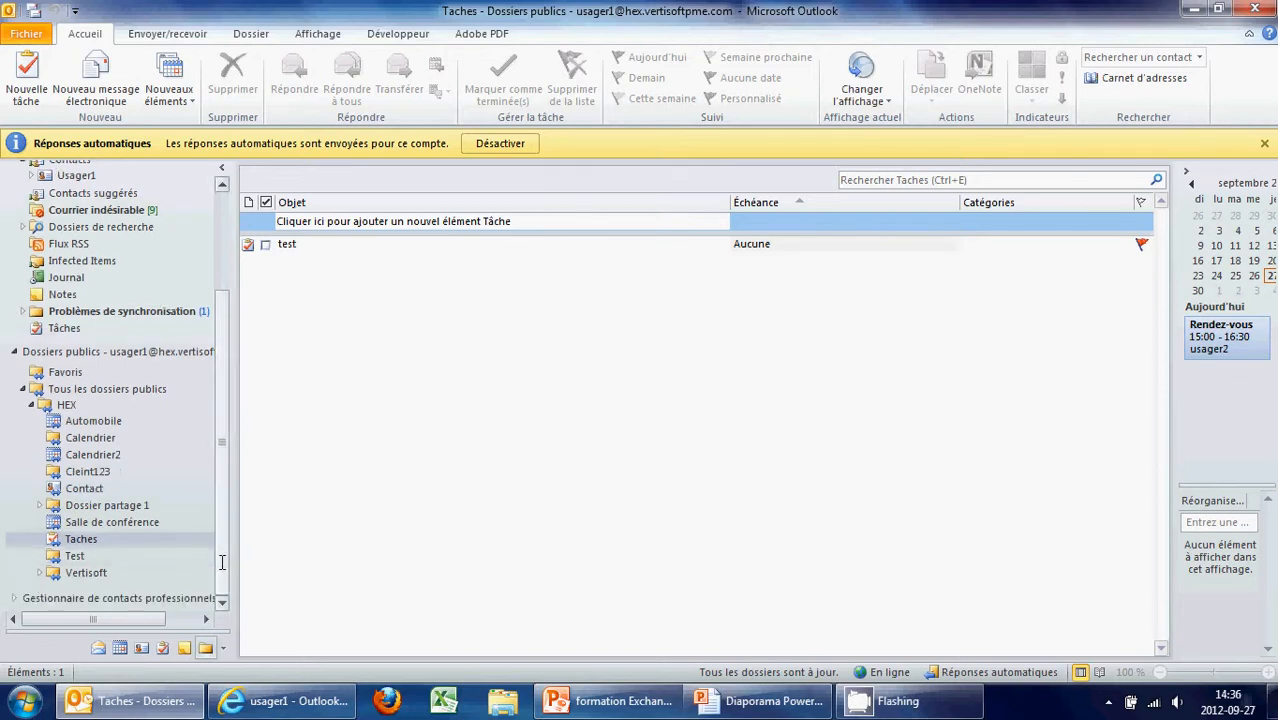
{"action": "left_click_drag", "start_coordinate": [217, 559], "coordinate": [212, 525]}
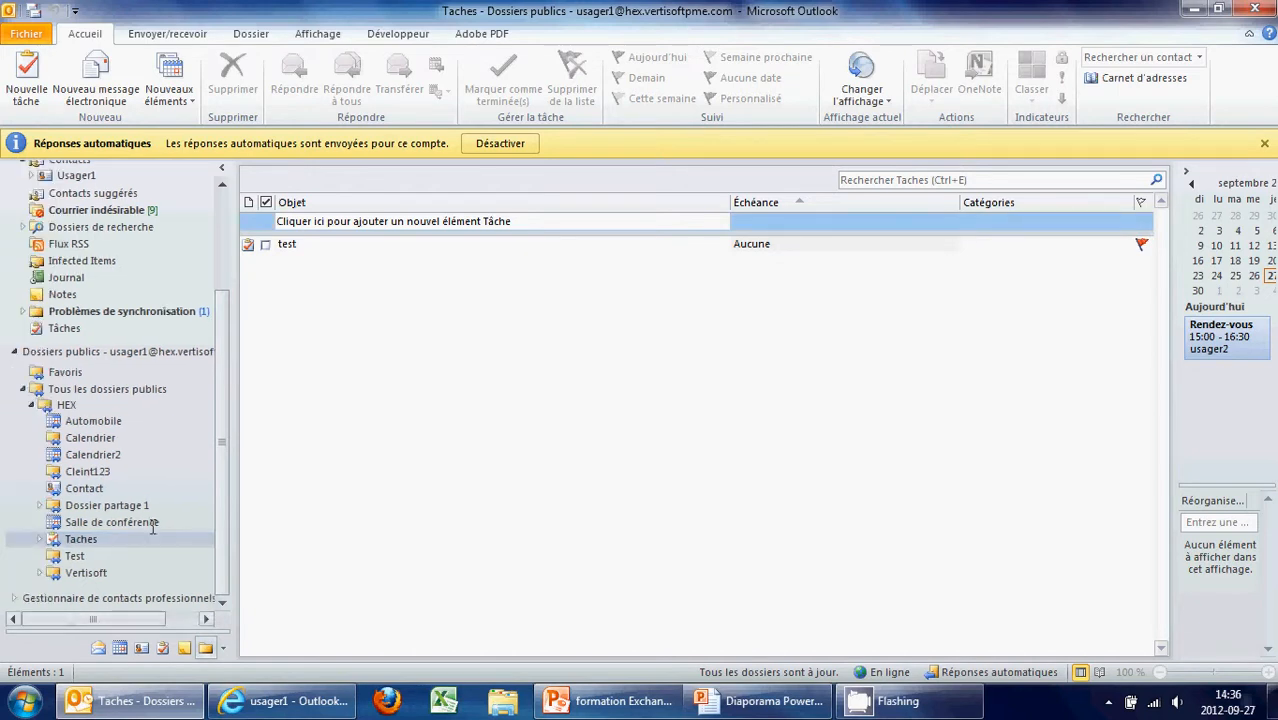
{"action": "scroll", "coordinate": [218, 520], "scroll_direction": "up", "scroll_amount": 3}
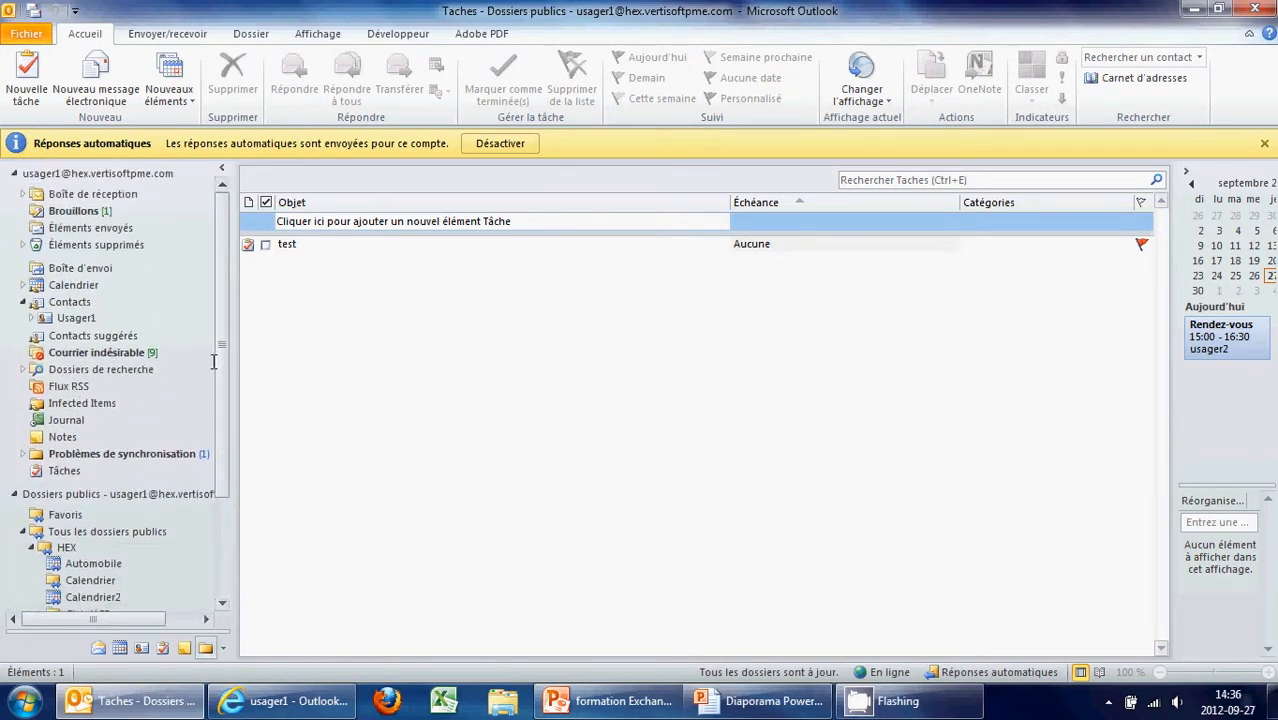
{"action": "left_click", "coordinate": [283, 701]}
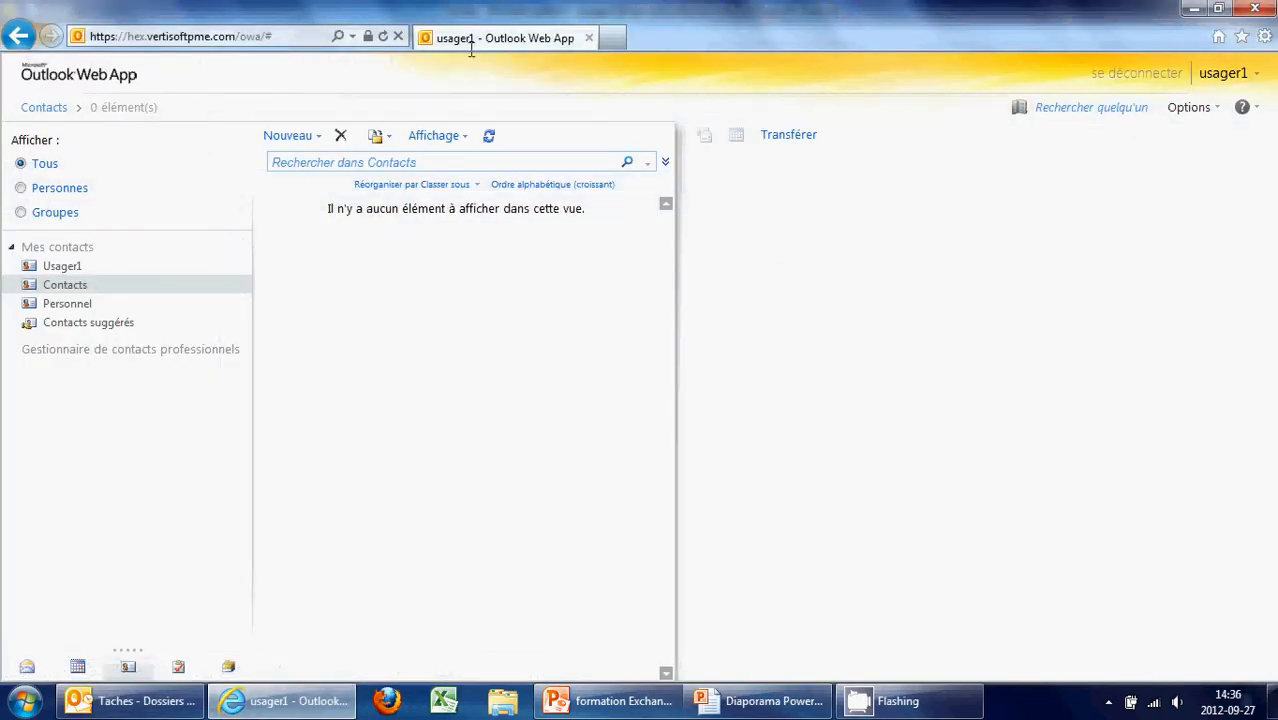
Switch from Internet Explorer back to desktop Outlook's public Taches task list
{"action": "left_click", "coordinate": [132, 701]}
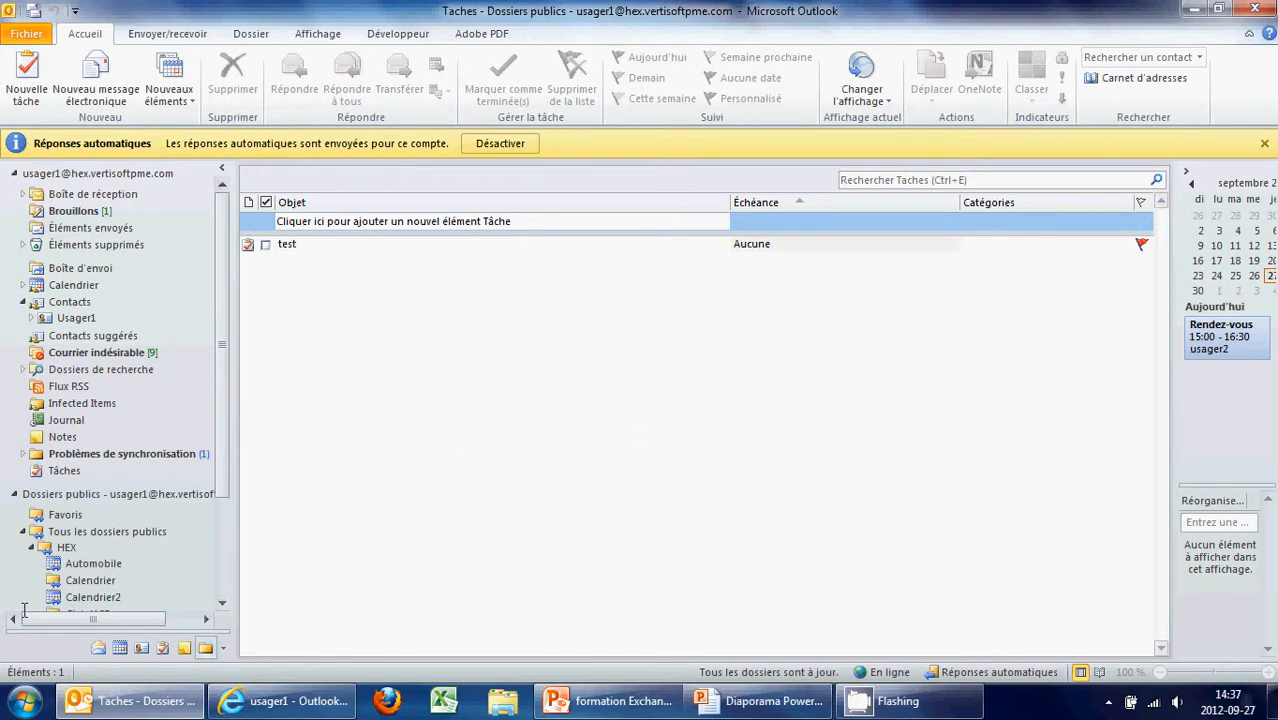
Return to the Inbox, then bring up the slide show at 'Le Cloud computing chez Vertisoft'
{"action": "left_click", "coordinate": [98, 647]}
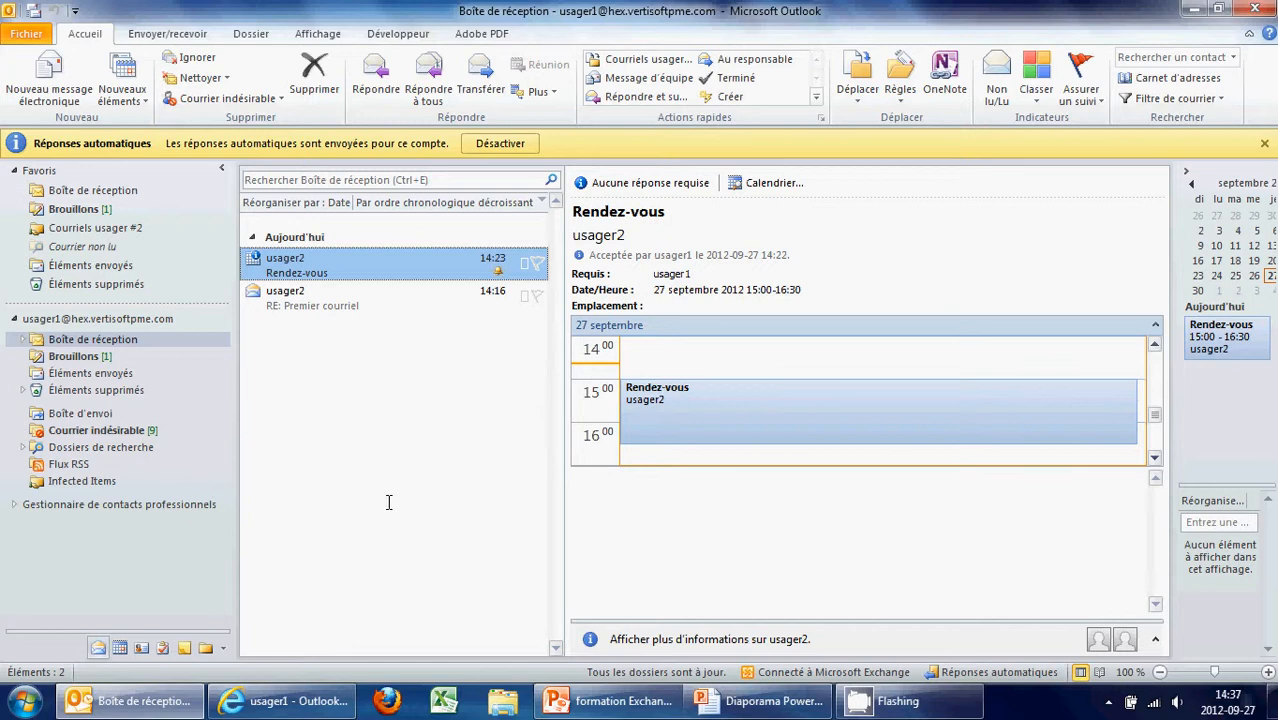
{"action": "left_click", "coordinate": [756, 709]}
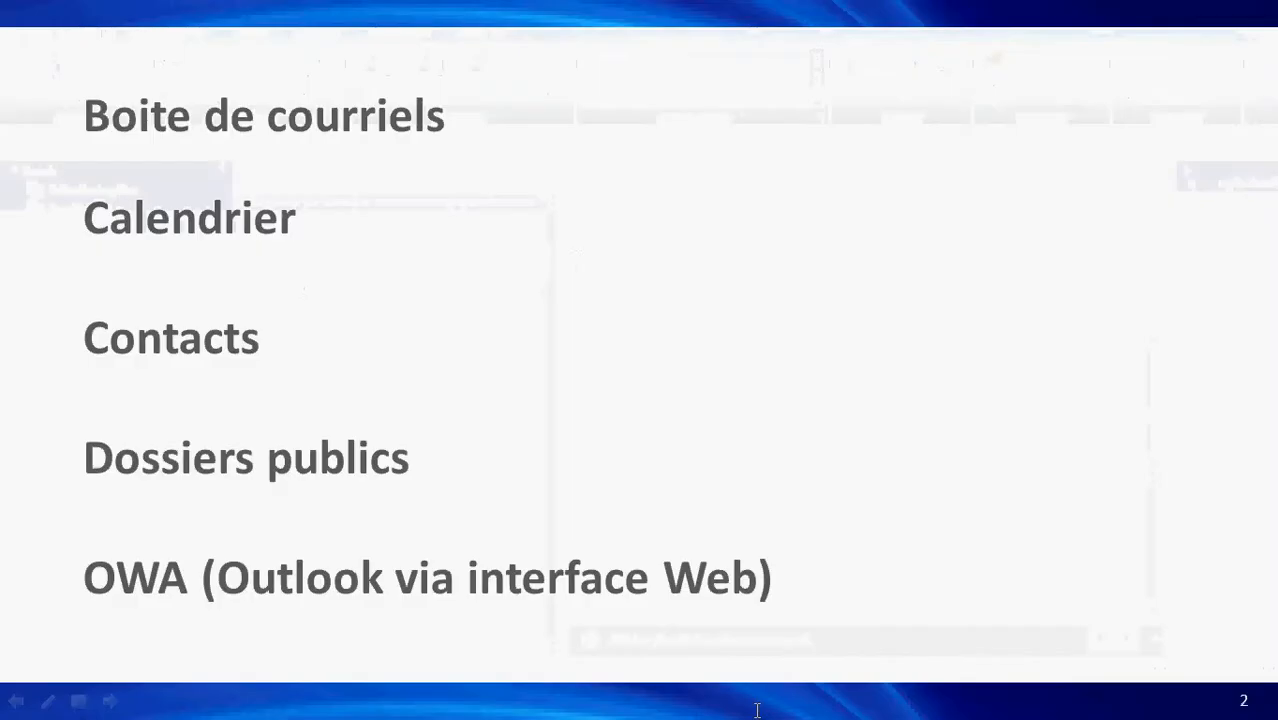
{"action": "left_click", "coordinate": [598, 492]}
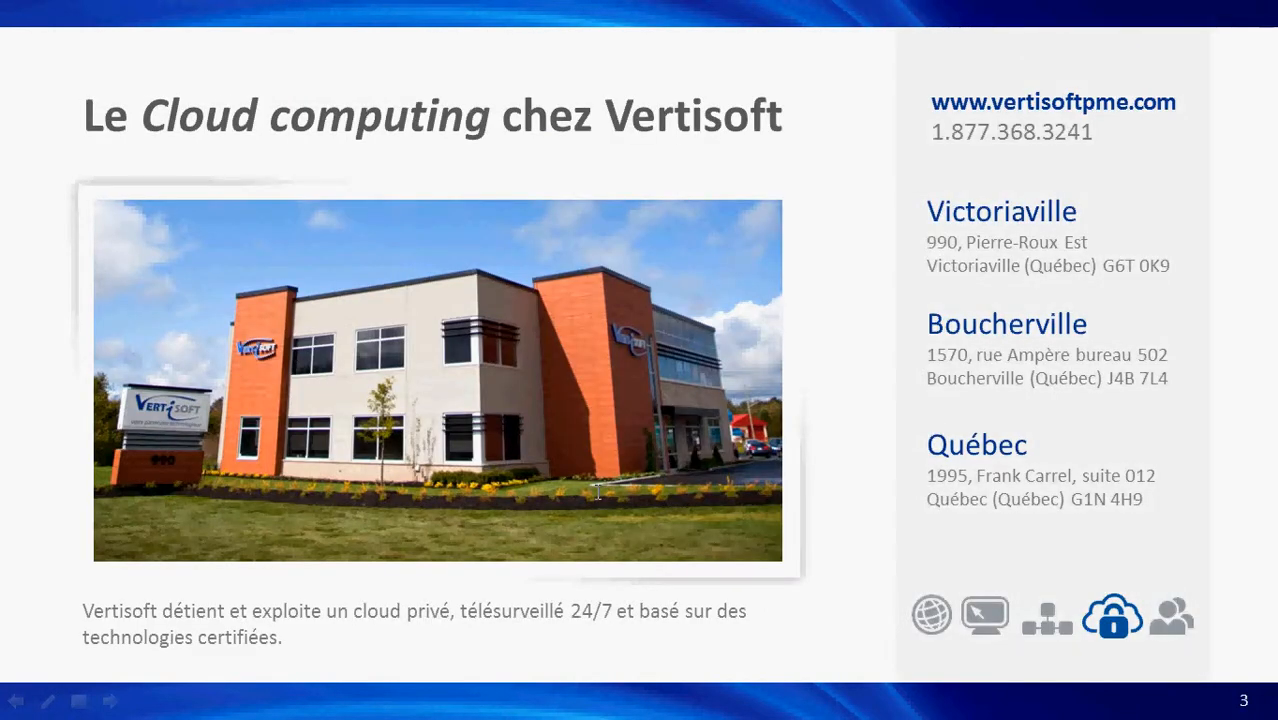